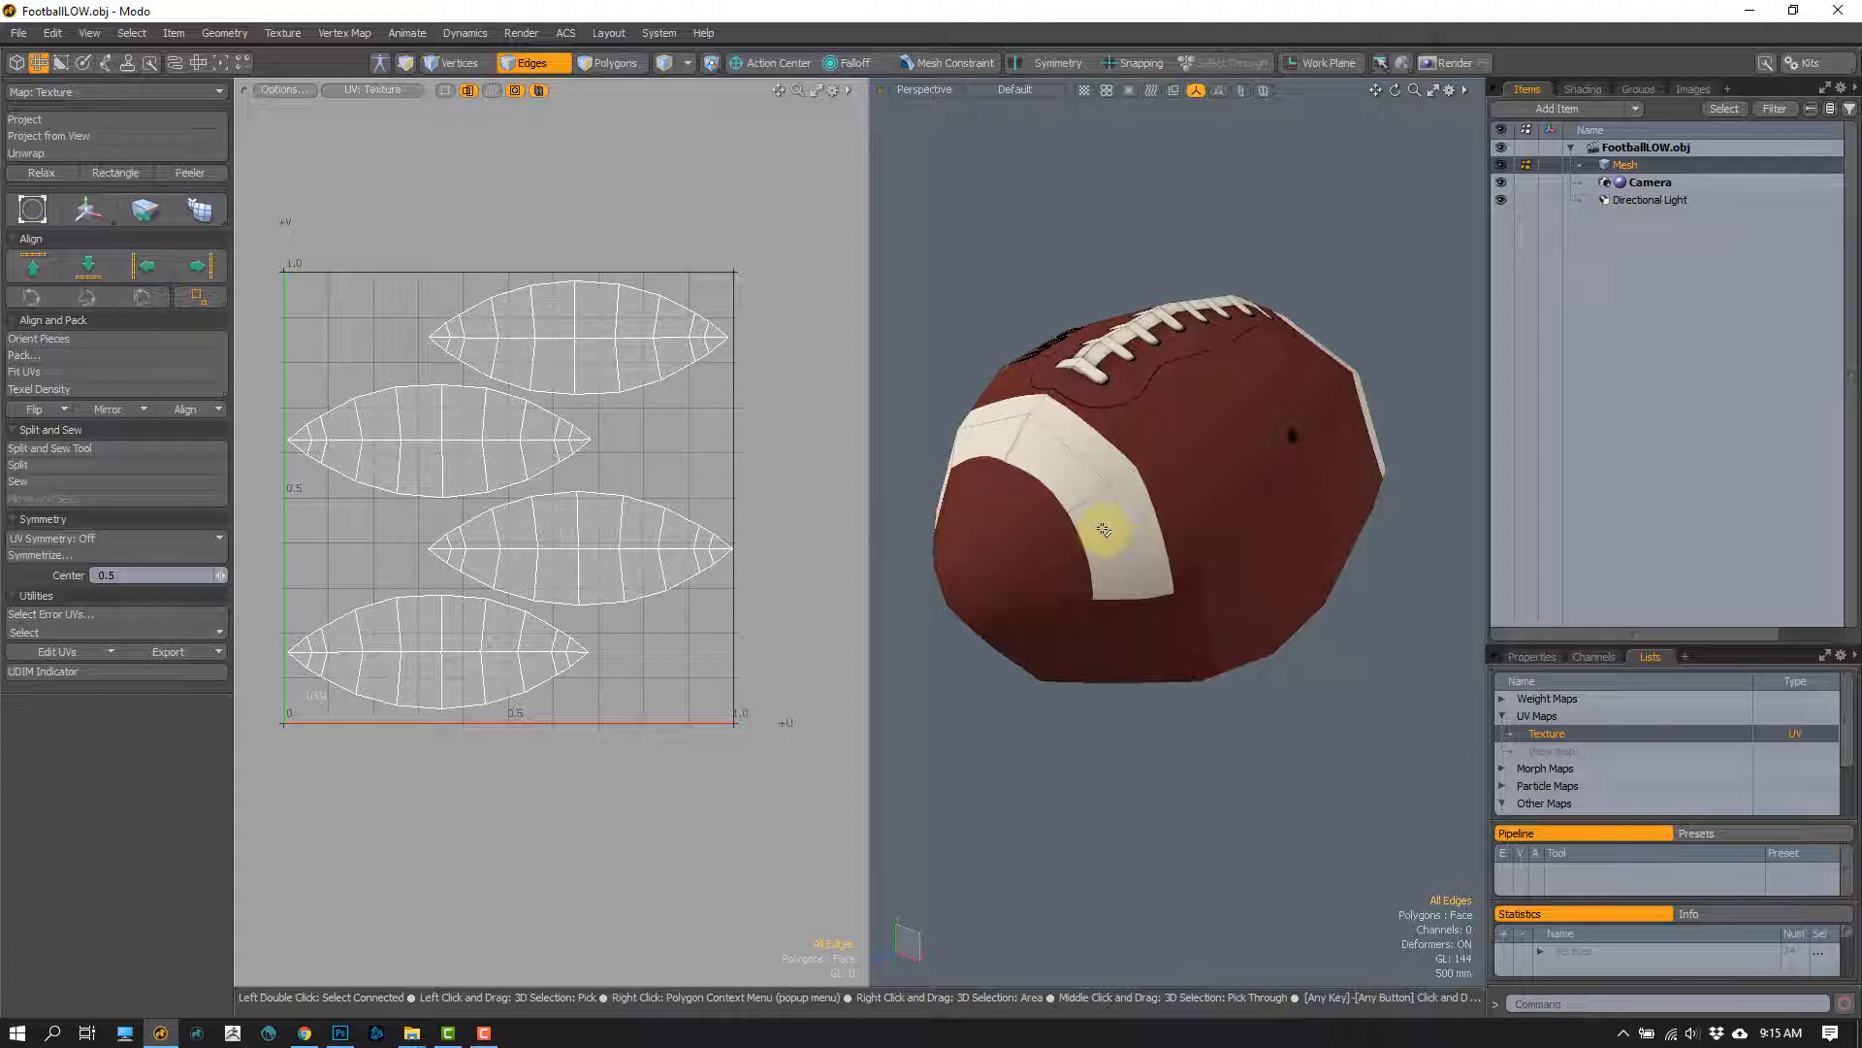
Step: Examine the low-poly football's edge layout in the 3D view and on its four UV islands from several angles
{"action": "left_click_drag", "start_coordinate": [1104, 529], "coordinate": [1065, 493], "text": "alt"}
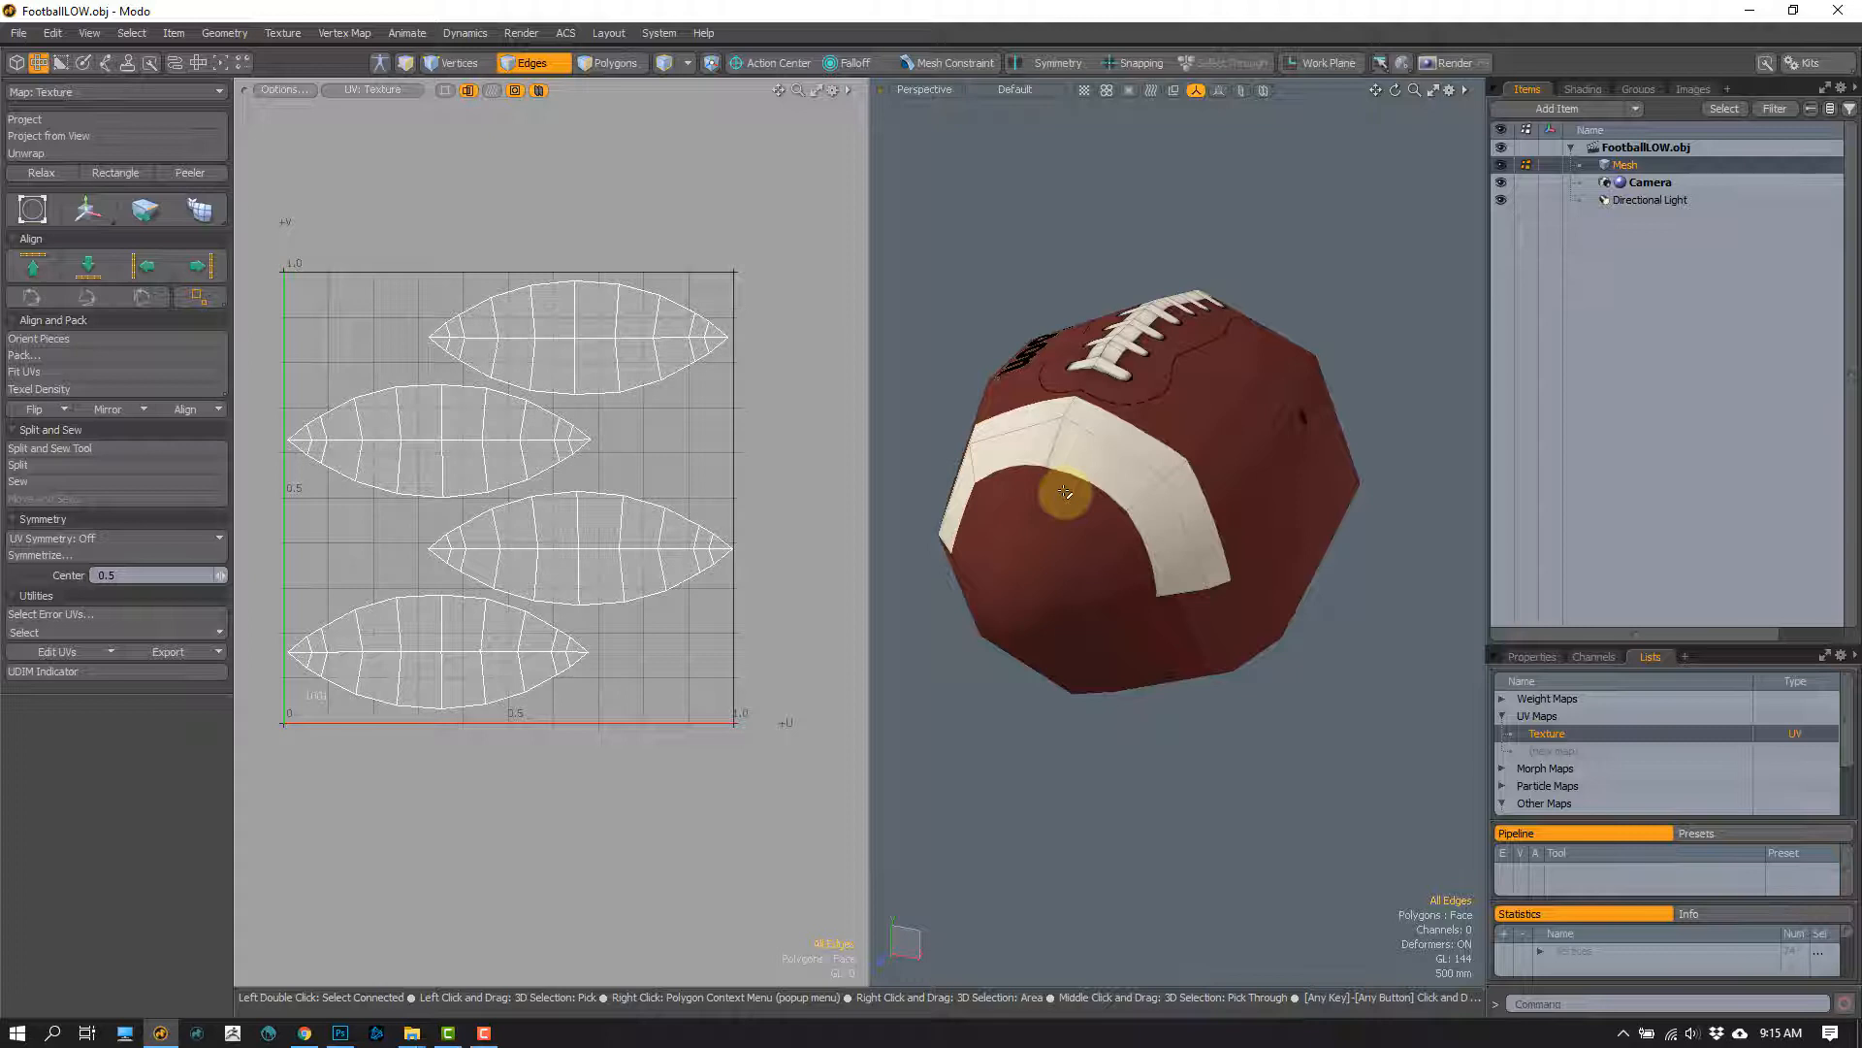
{"action": "left_click_drag", "start_coordinate": [1080, 437], "coordinate": [1168, 528], "text": "alt"}
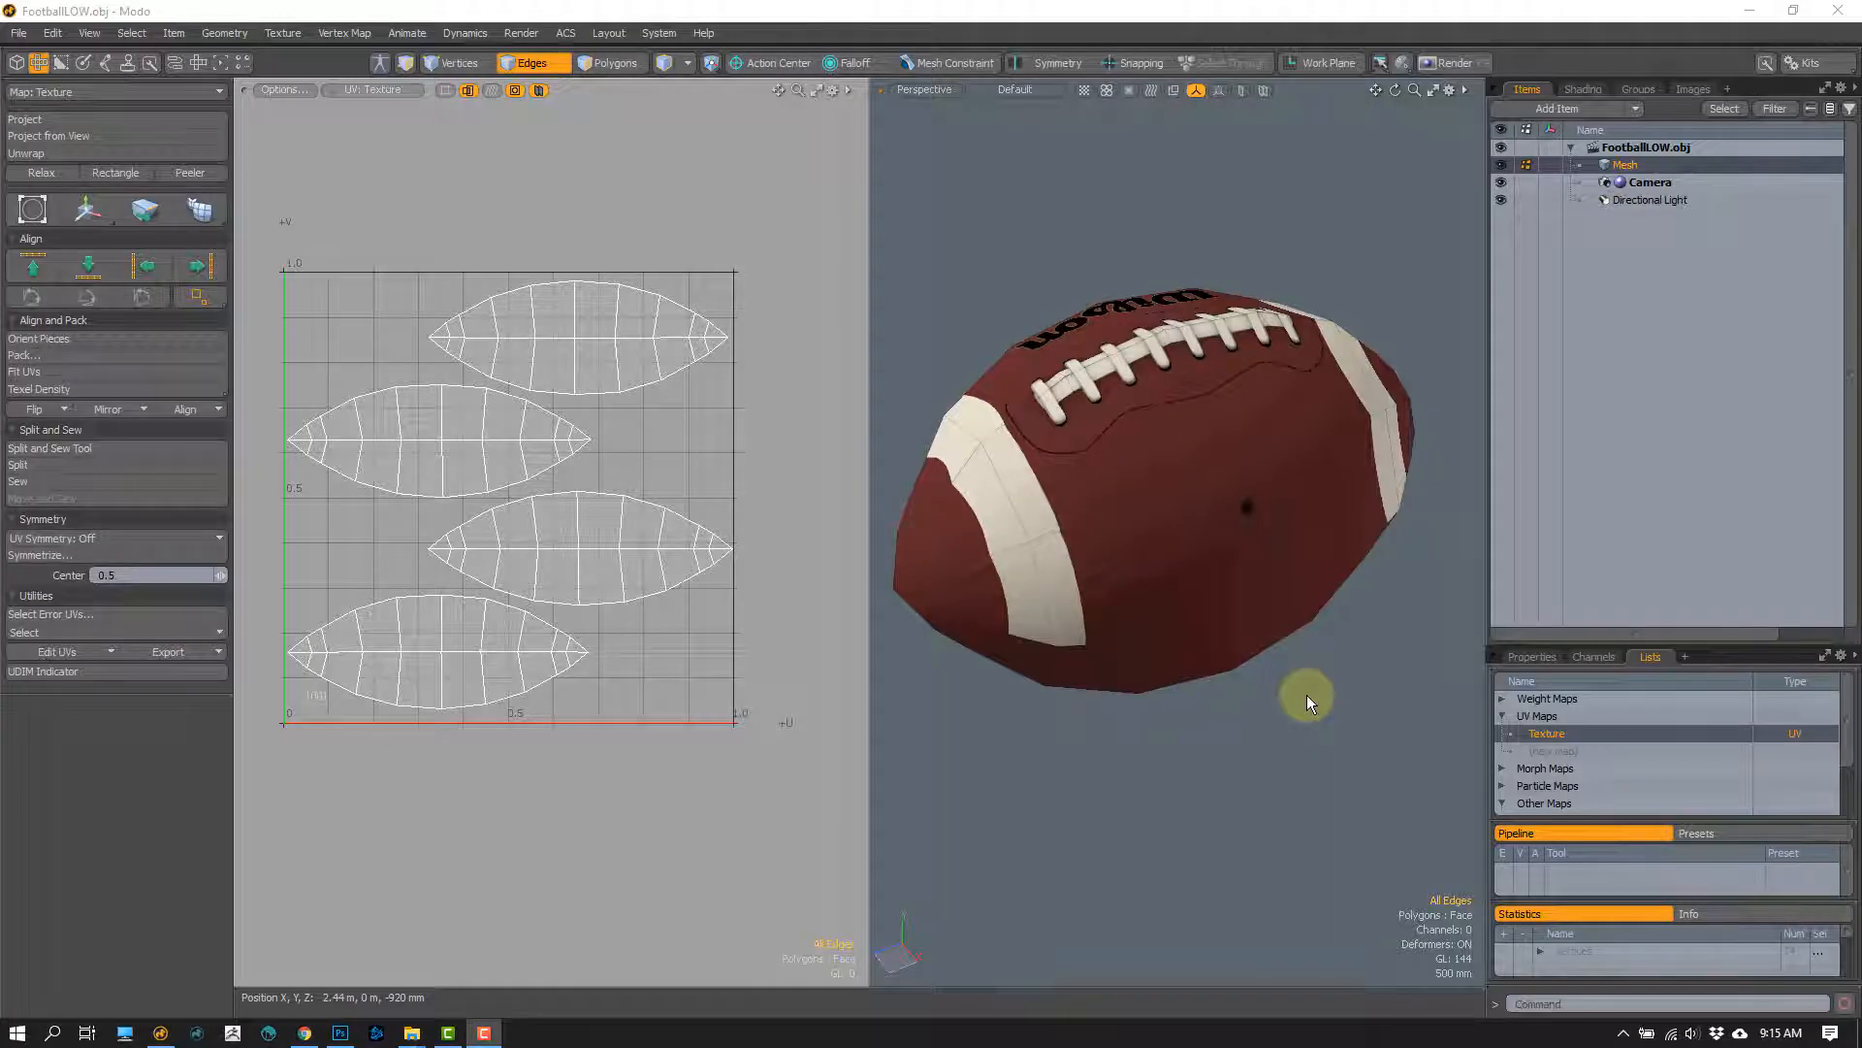
{"action": "left_click_drag", "start_coordinate": [1093, 470], "coordinate": [1115, 527], "text": "alt"}
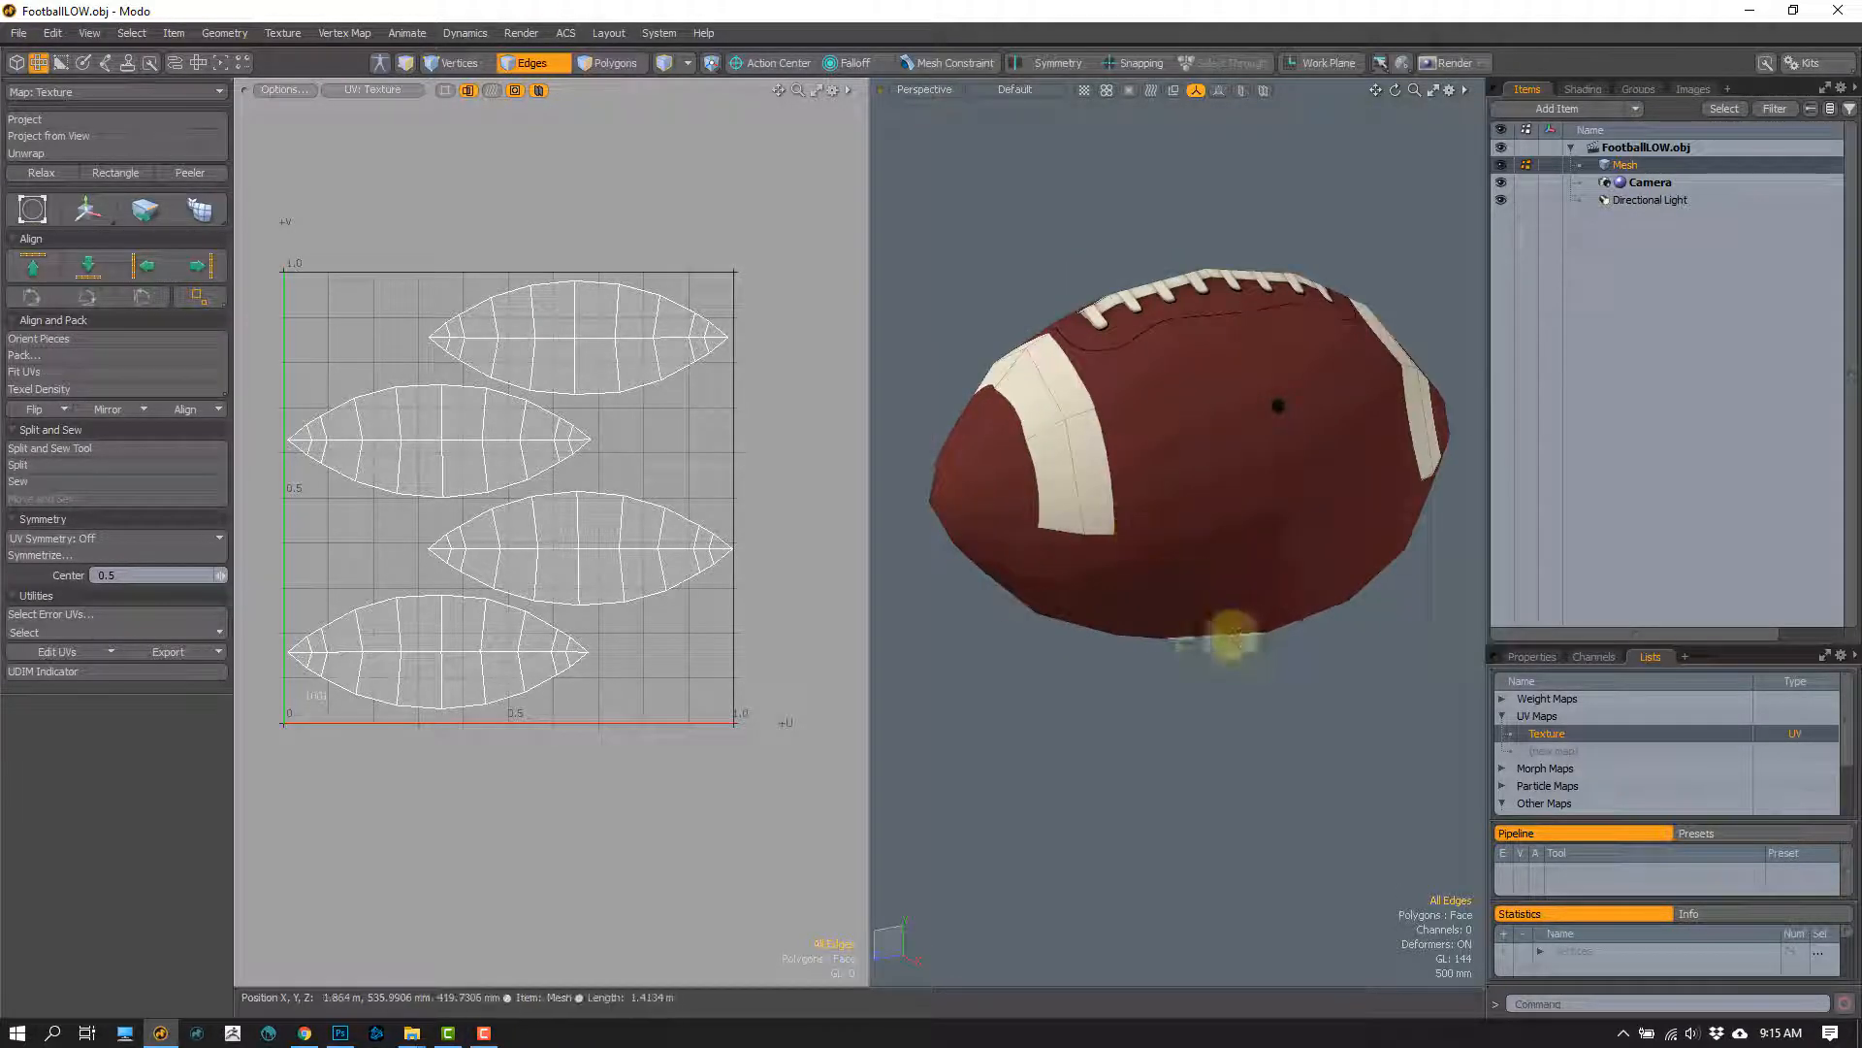
{"action": "mouse_move", "coordinate": [1079, 445]}
{"action": "left_mouse_down", "text": "alt"}
{"action": "mouse_move", "coordinate": [1105, 440]}
{"action": "mouse_move", "coordinate": [1067, 454]}
{"action": "left_mouse_up", "text": "alt"}
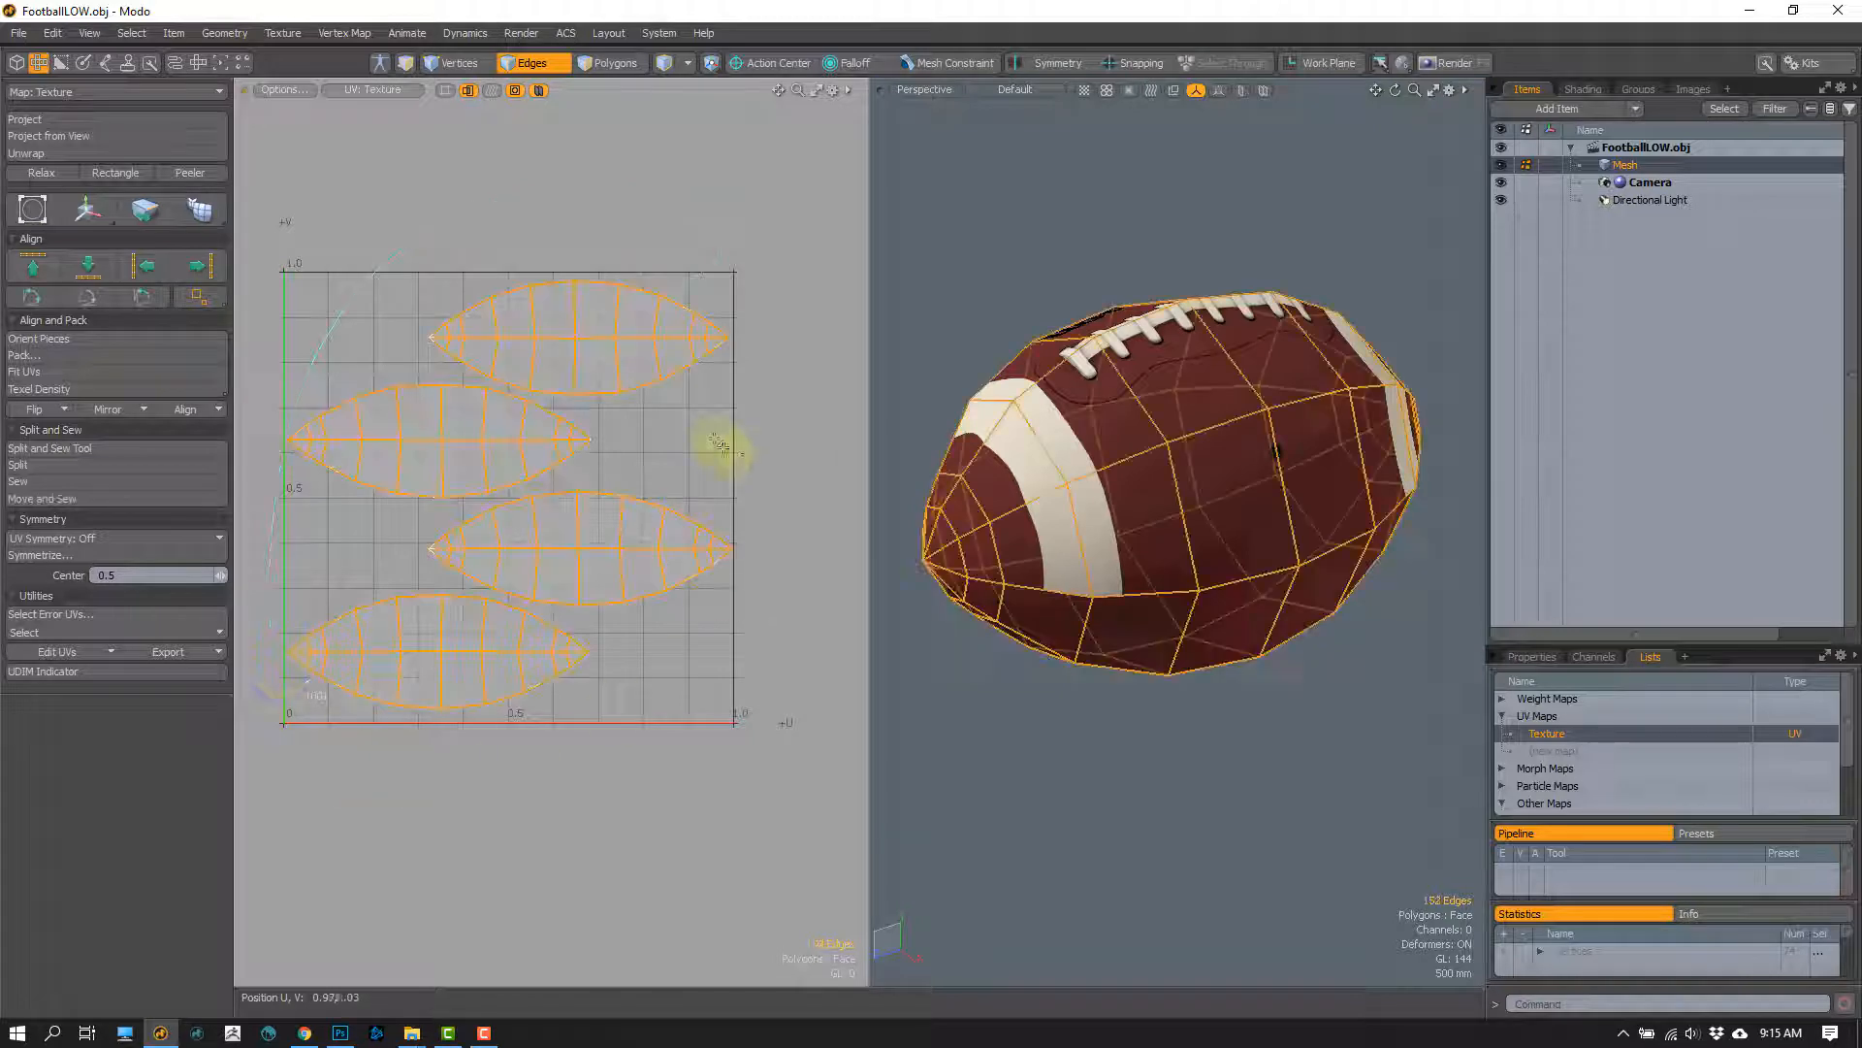
{"action": "mouse_move", "coordinate": [1010, 537]}
{"action": "left_mouse_down", "text": "alt"}
{"action": "mouse_move", "coordinate": [1205, 515]}
{"action": "mouse_move", "coordinate": [1198, 468]}
{"action": "left_mouse_up", "text": "alt"}
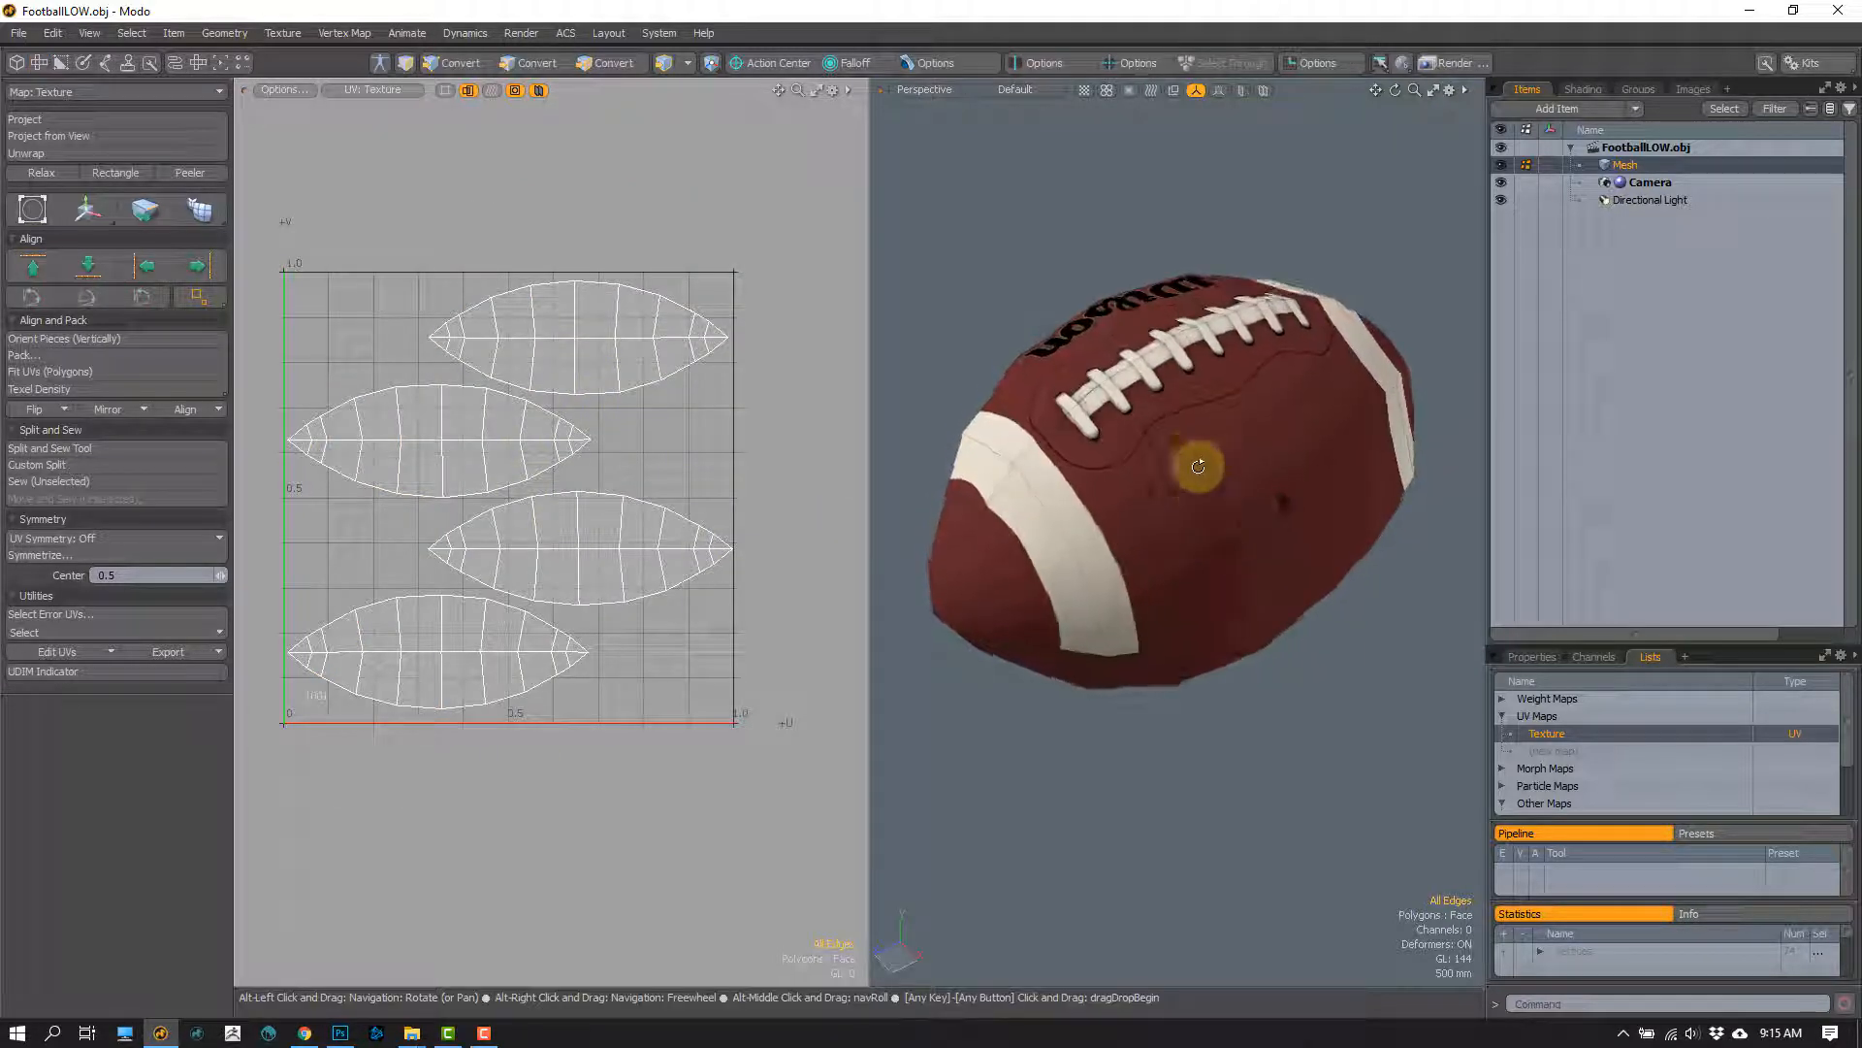
{"action": "mouse_move", "coordinate": [1324, 221]}
{"action": "right_mouse_down"}
{"action": "mouse_move", "coordinate": [1291, 201]}
{"action": "mouse_move", "coordinate": [1366, 381]}
{"action": "mouse_move", "coordinate": [1311, 268]}
{"action": "right_mouse_up"}
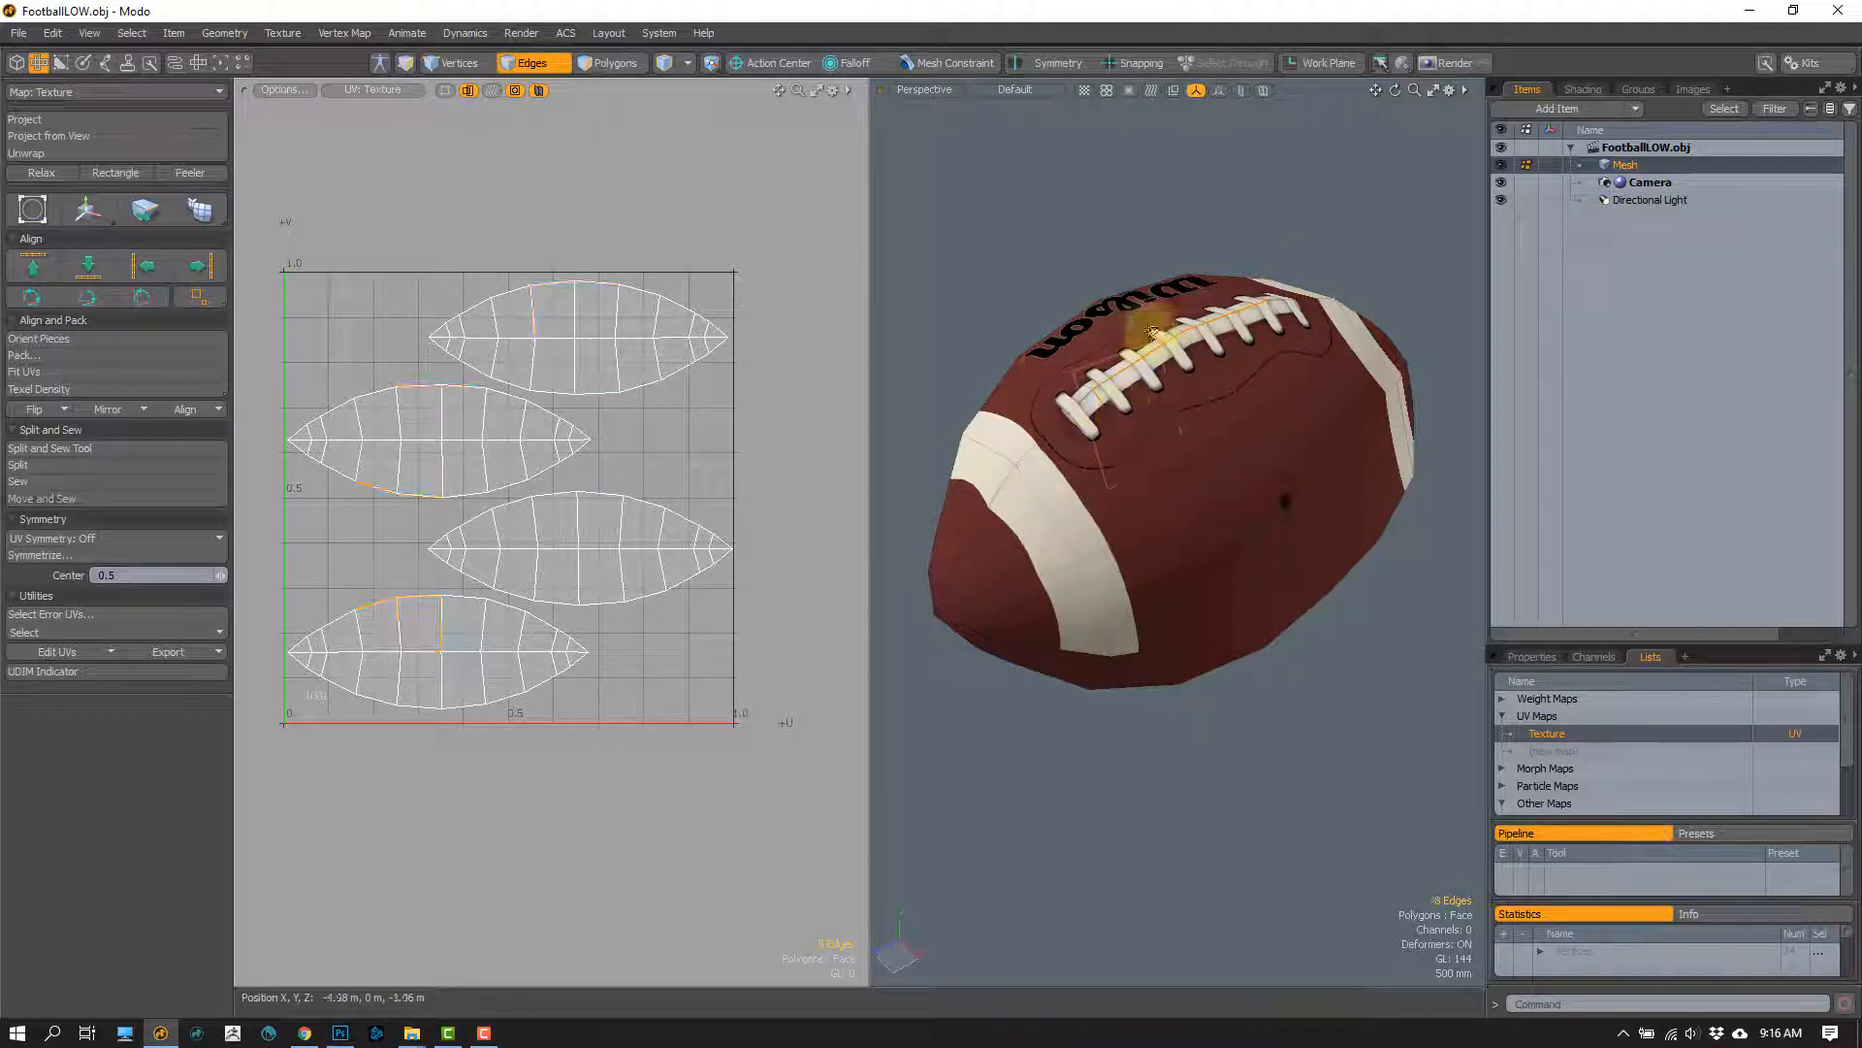
{"action": "mouse_move", "coordinate": [1421, 272]}
{"action": "right_mouse_down"}
{"action": "mouse_move", "coordinate": [915, 564]}
{"action": "mouse_move", "coordinate": [1401, 260]}
{"action": "right_mouse_up"}
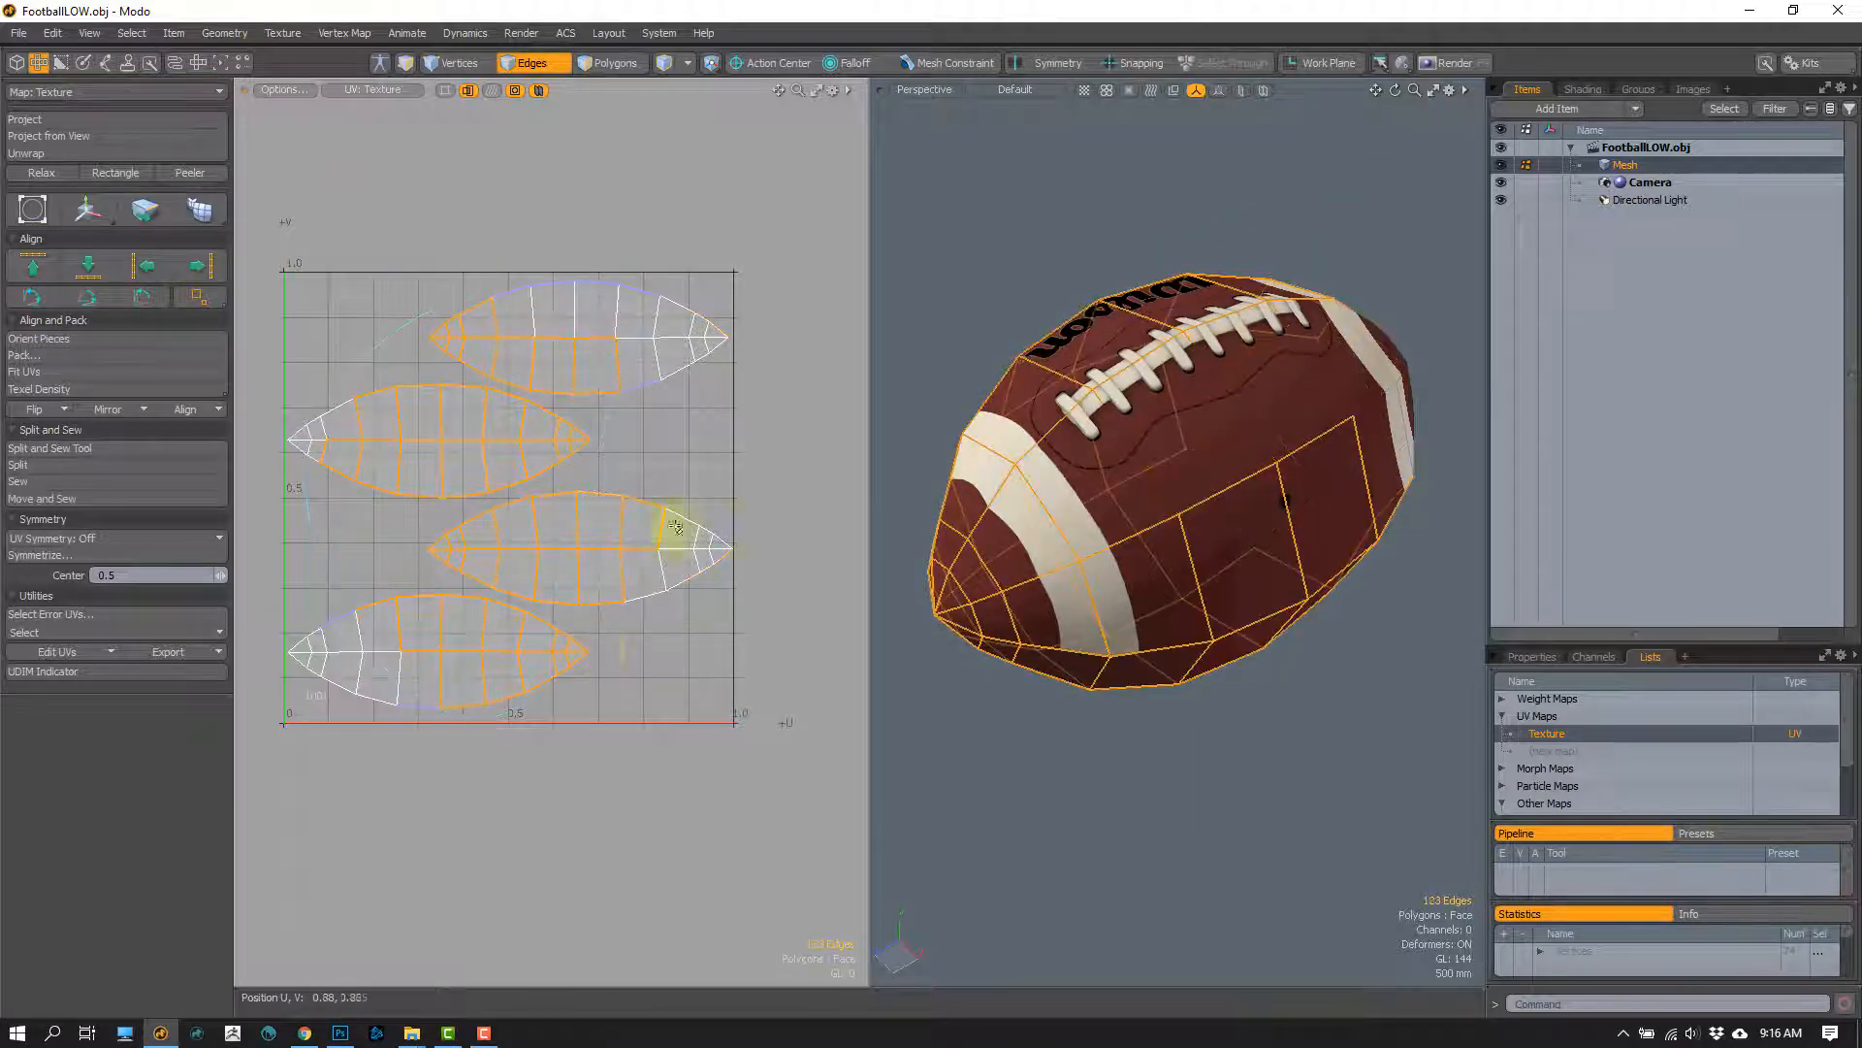
{"action": "left_click", "coordinate": [685, 662]}
{"action": "left_click_drag", "start_coordinate": [1206, 495], "coordinate": [1119, 466], "text": "alt"}
{"action": "mouse_move", "coordinate": [1326, 207]}
{"action": "right_mouse_down"}
{"action": "mouse_move", "coordinate": [1242, 608]}
{"action": "mouse_move", "coordinate": [1253, 594]}
{"action": "right_mouse_up"}
{"action": "mouse_move", "coordinate": [1121, 553]}
{"action": "left_mouse_down", "text": "alt"}
{"action": "mouse_move", "coordinate": [1044, 635]}
{"action": "mouse_move", "coordinate": [1188, 558]}
{"action": "left_mouse_up", "text": "alt"}
{"action": "left_click", "coordinate": [1344, 361]}
{"action": "left_click_drag", "start_coordinate": [1295, 403], "coordinate": [1018, 506], "text": "alt"}
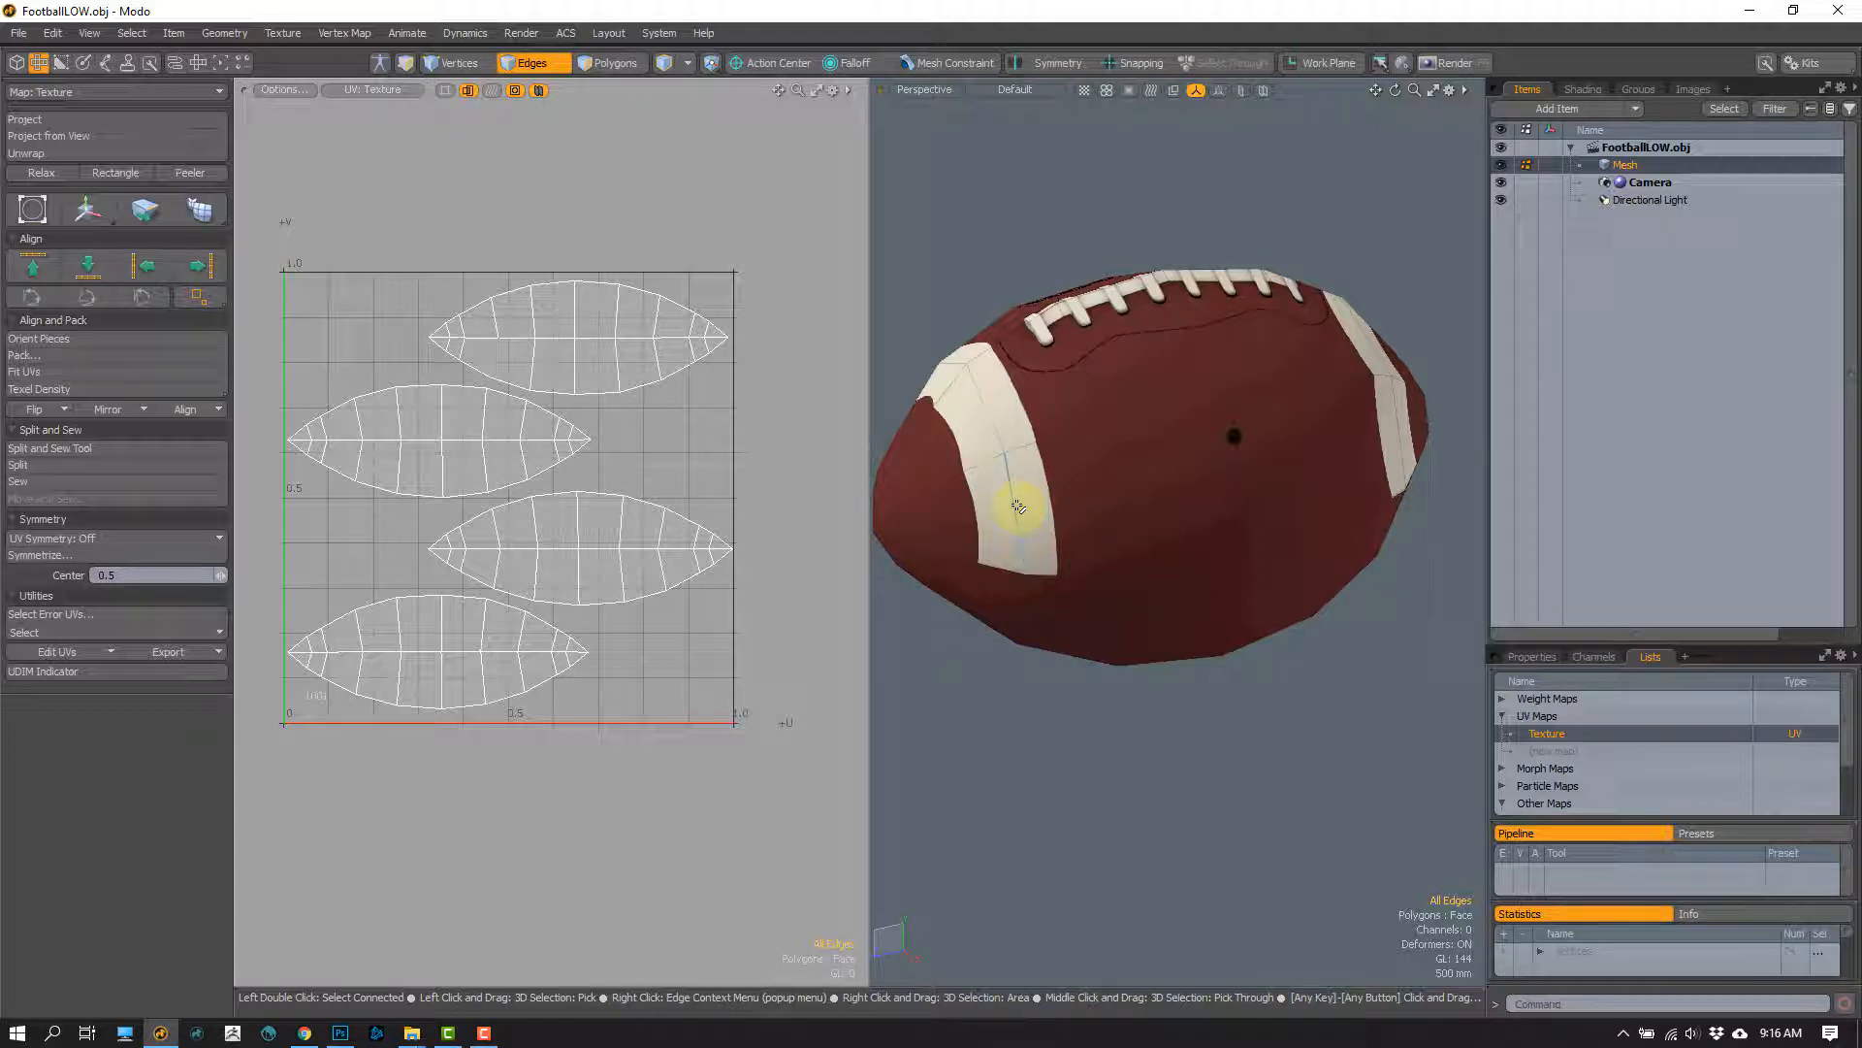
{"action": "left_click_drag", "start_coordinate": [998, 366], "coordinate": [1131, 582], "text": "alt"}
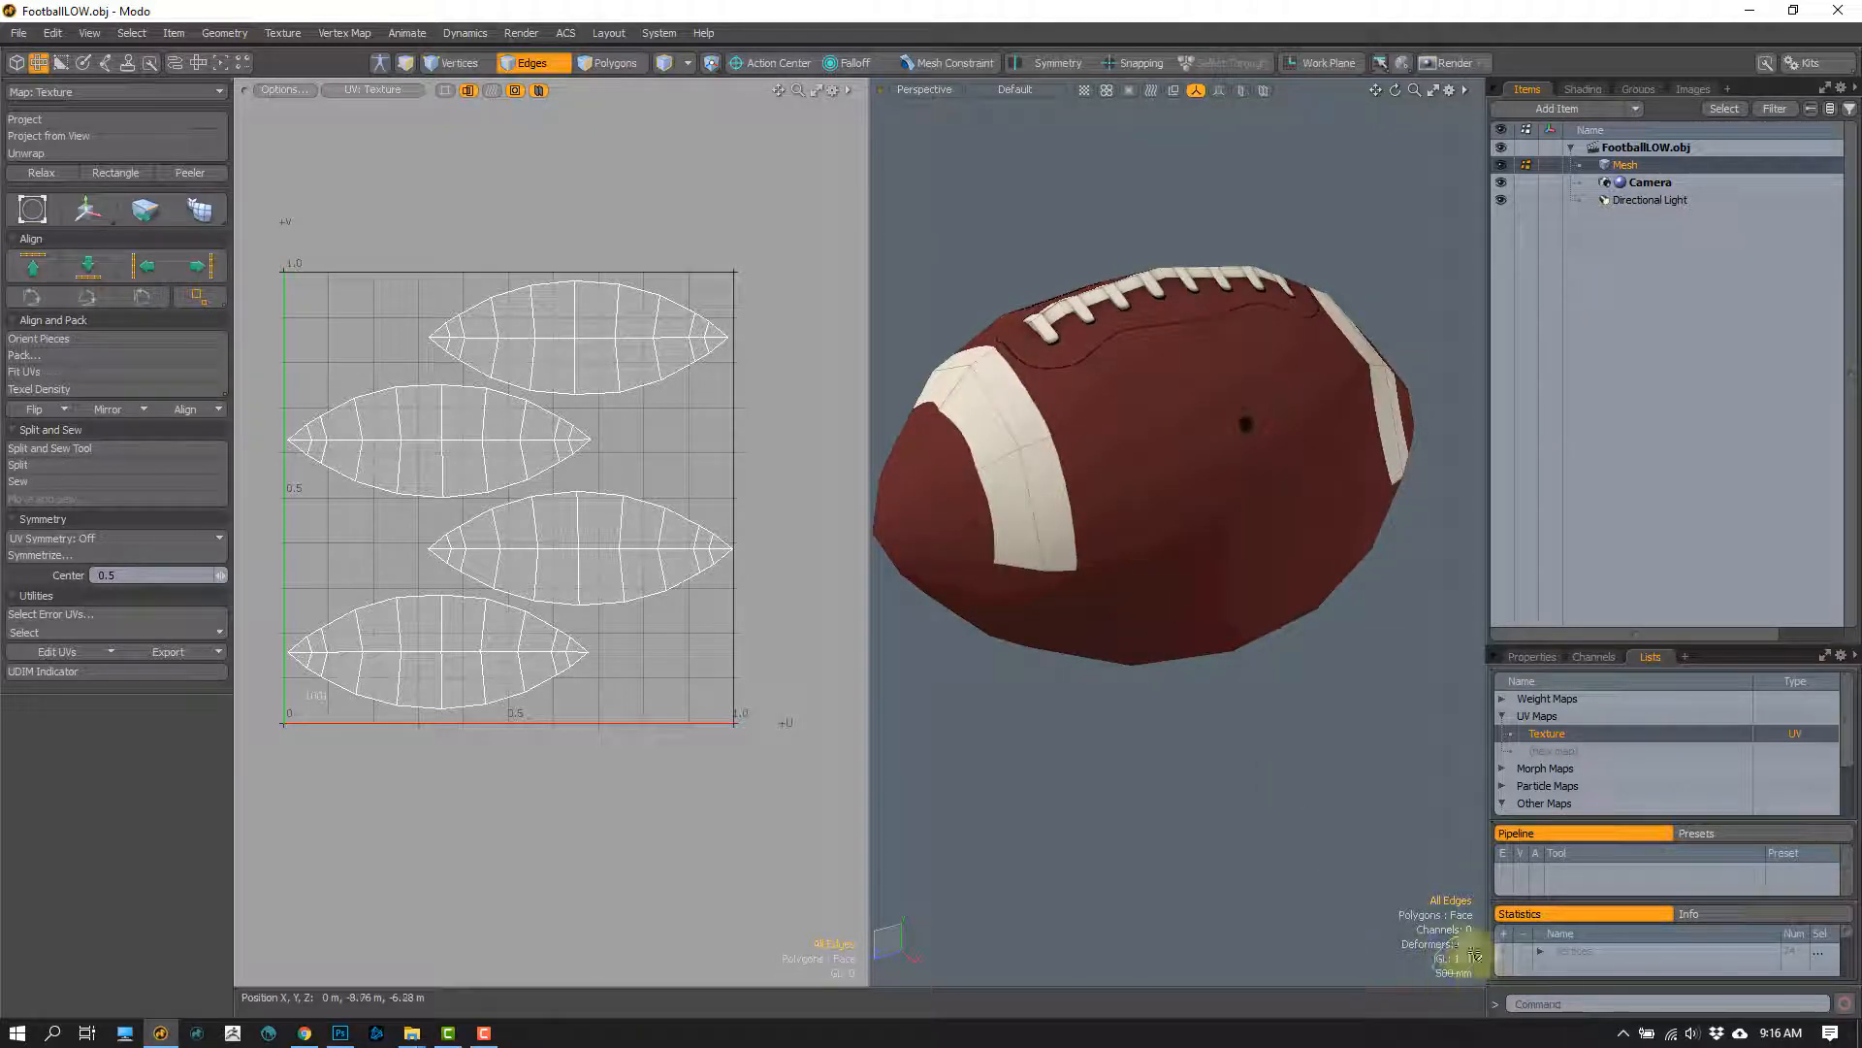
Step: Select the lengthwise edge loops through the middle of the football's panels and delete them
{"action": "left_click_drag", "start_coordinate": [1266, 706], "coordinate": [1101, 505], "text": "alt"}
{"action": "double_click", "coordinate": [1078, 466]}
{"action": "double_click", "coordinate": [986, 478], "text": "shift"}
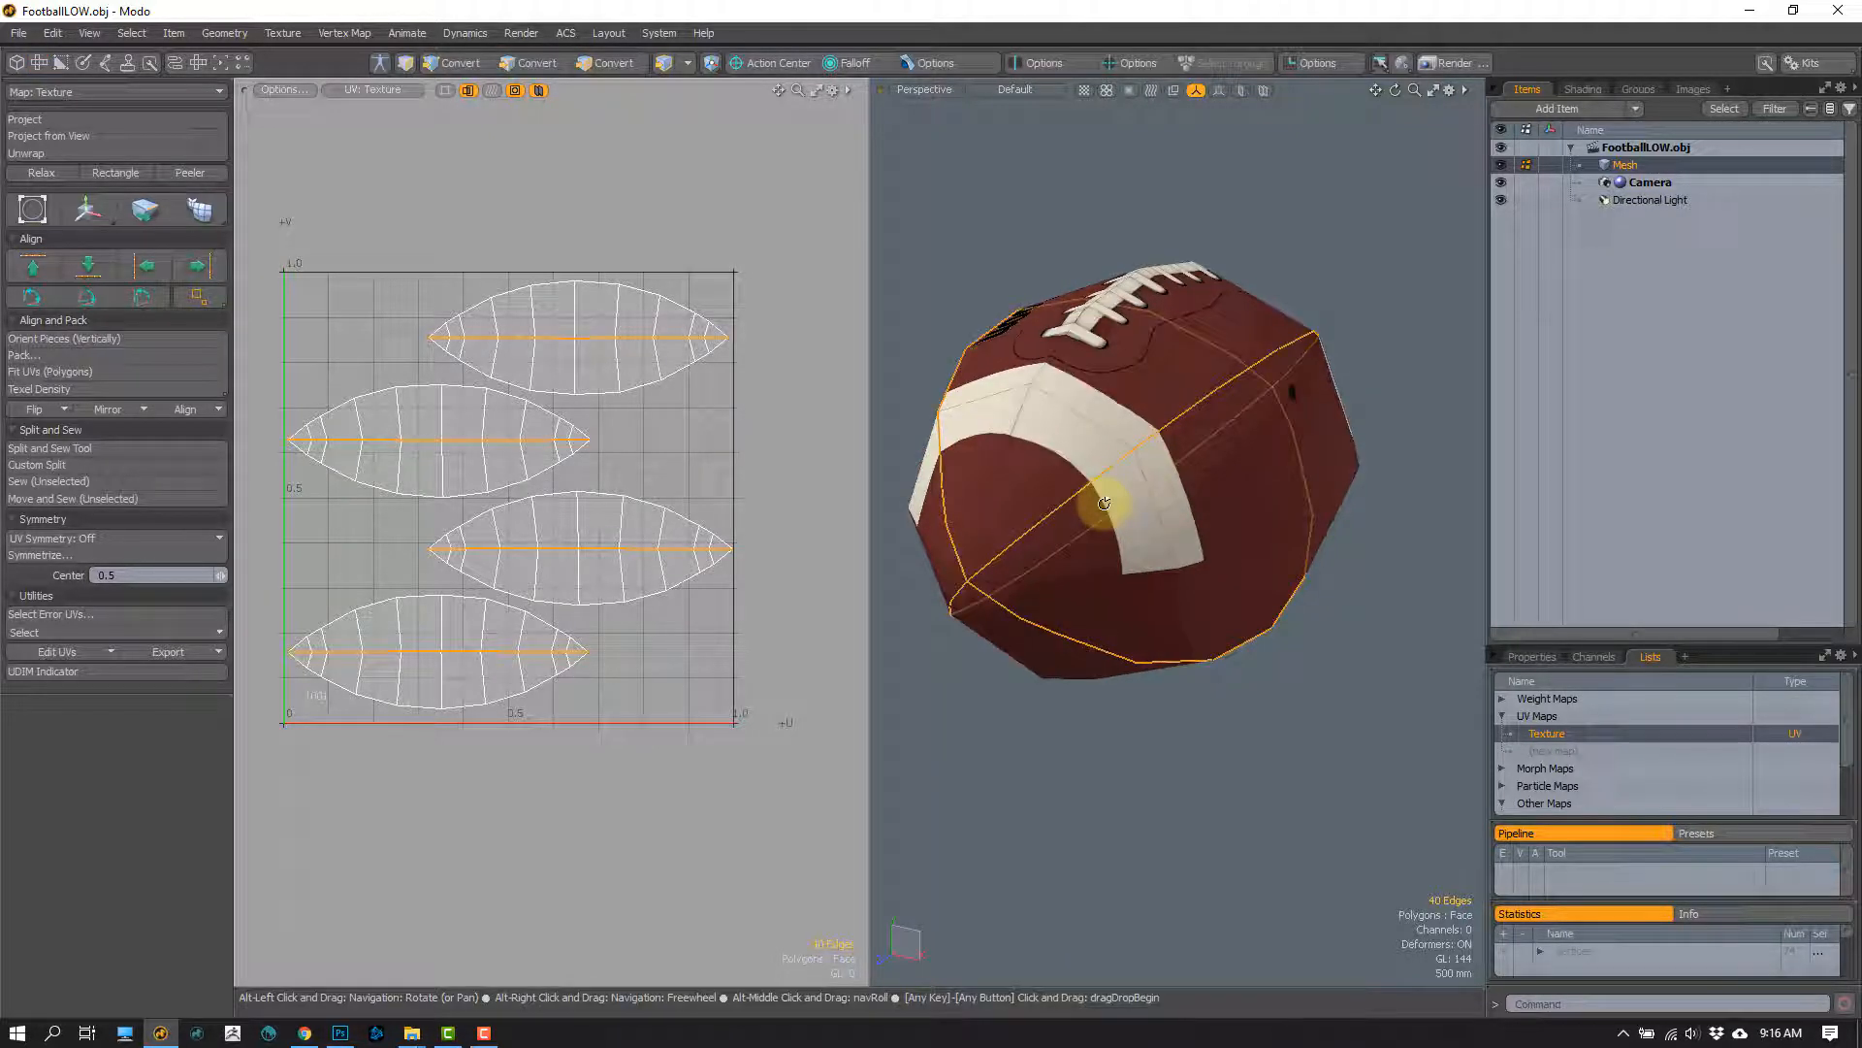
{"action": "key", "text": "Delete"}
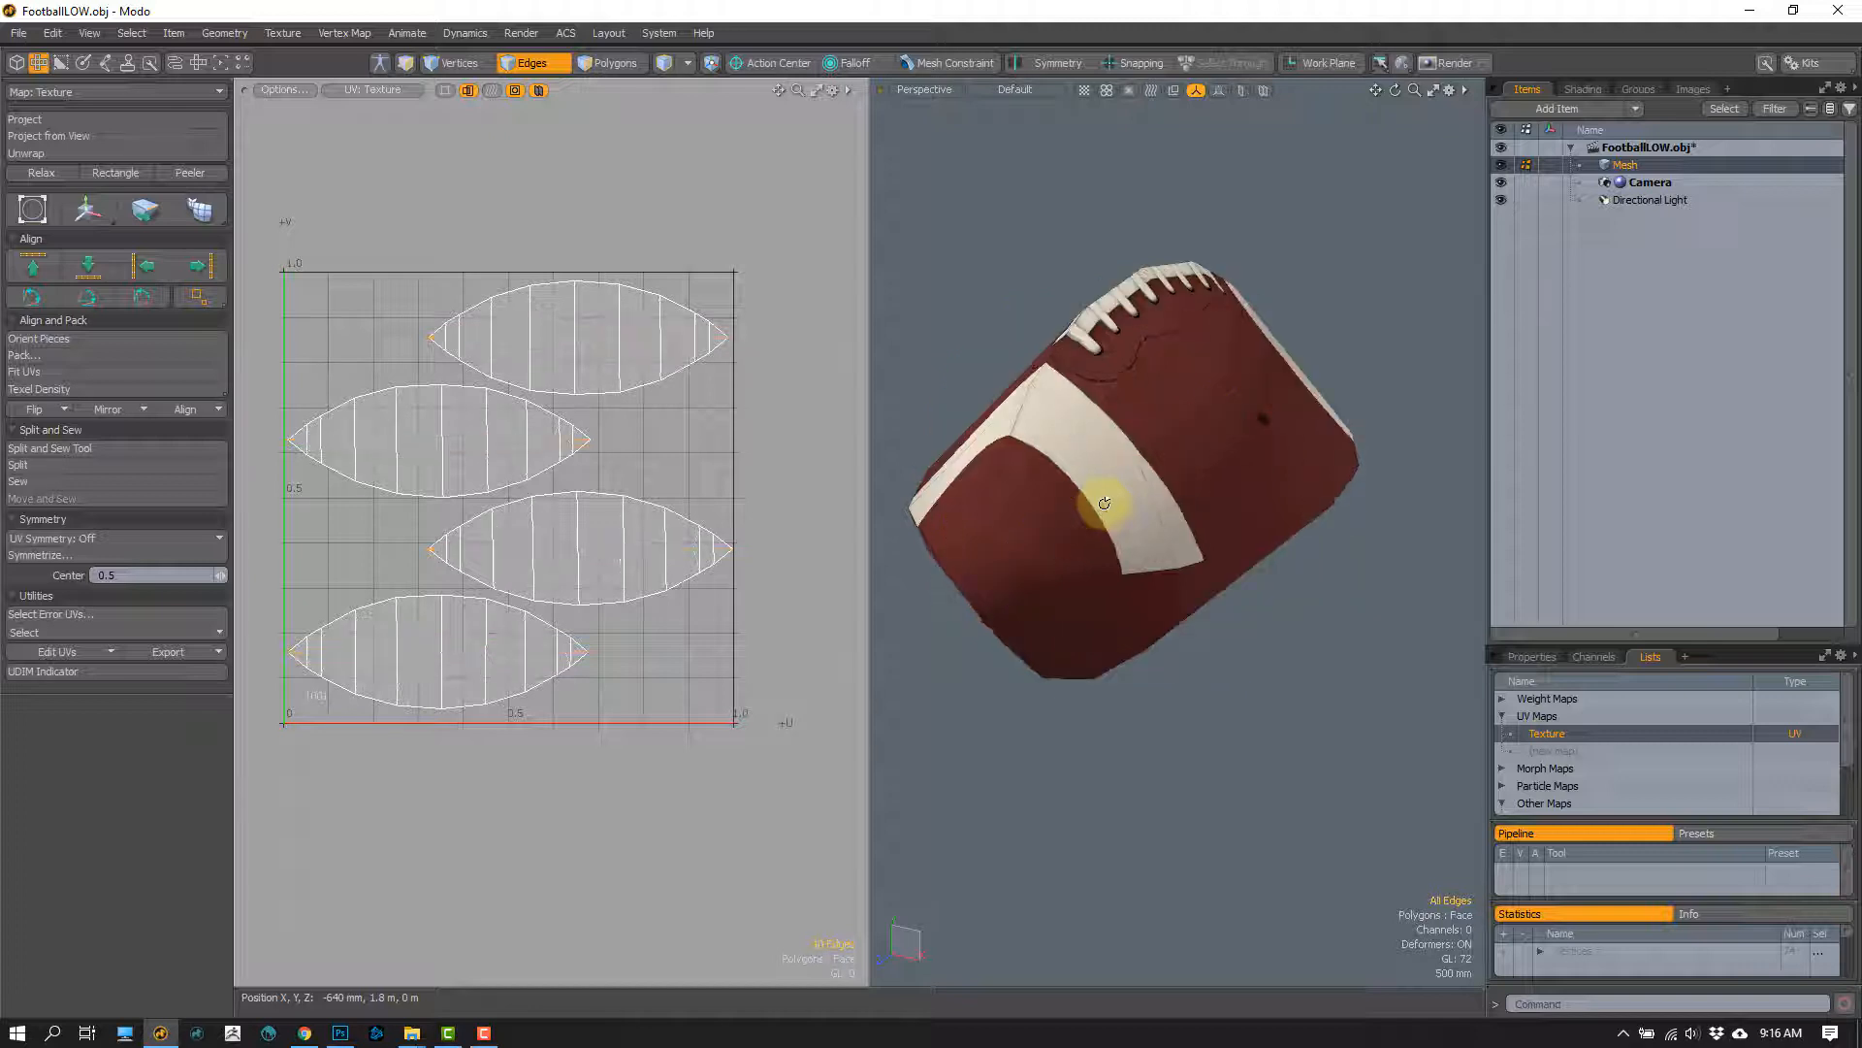
Step: Select alternating crosswise edge loops at both tips and on the football's body, and delete them
{"action": "left_click_drag", "start_coordinate": [1094, 553], "coordinate": [980, 485], "text": "alt"}
{"action": "left_click_drag", "start_coordinate": [906, 413], "coordinate": [926, 533], "text": "alt"}
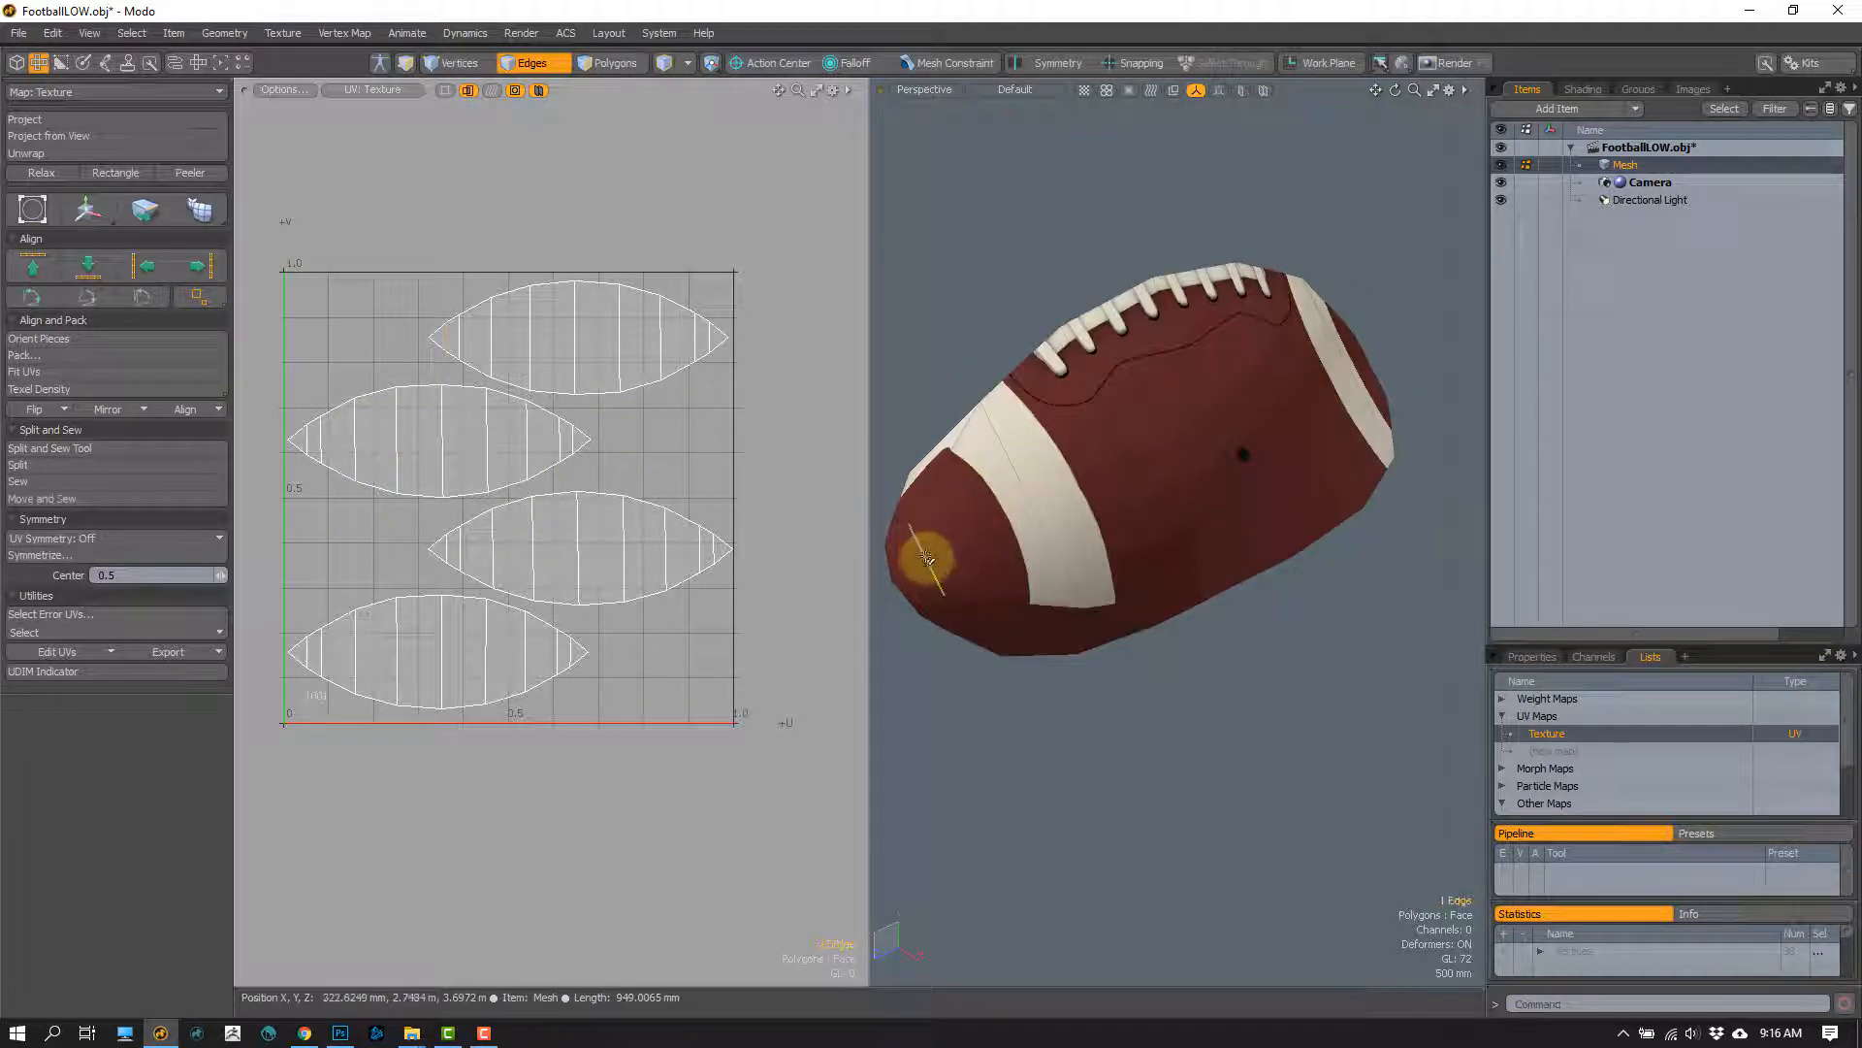
{"action": "left_click", "coordinate": [957, 545], "text": "shift"}
{"action": "left_click_drag", "start_coordinate": [1261, 534], "coordinate": [1125, 540], "text": "alt"}
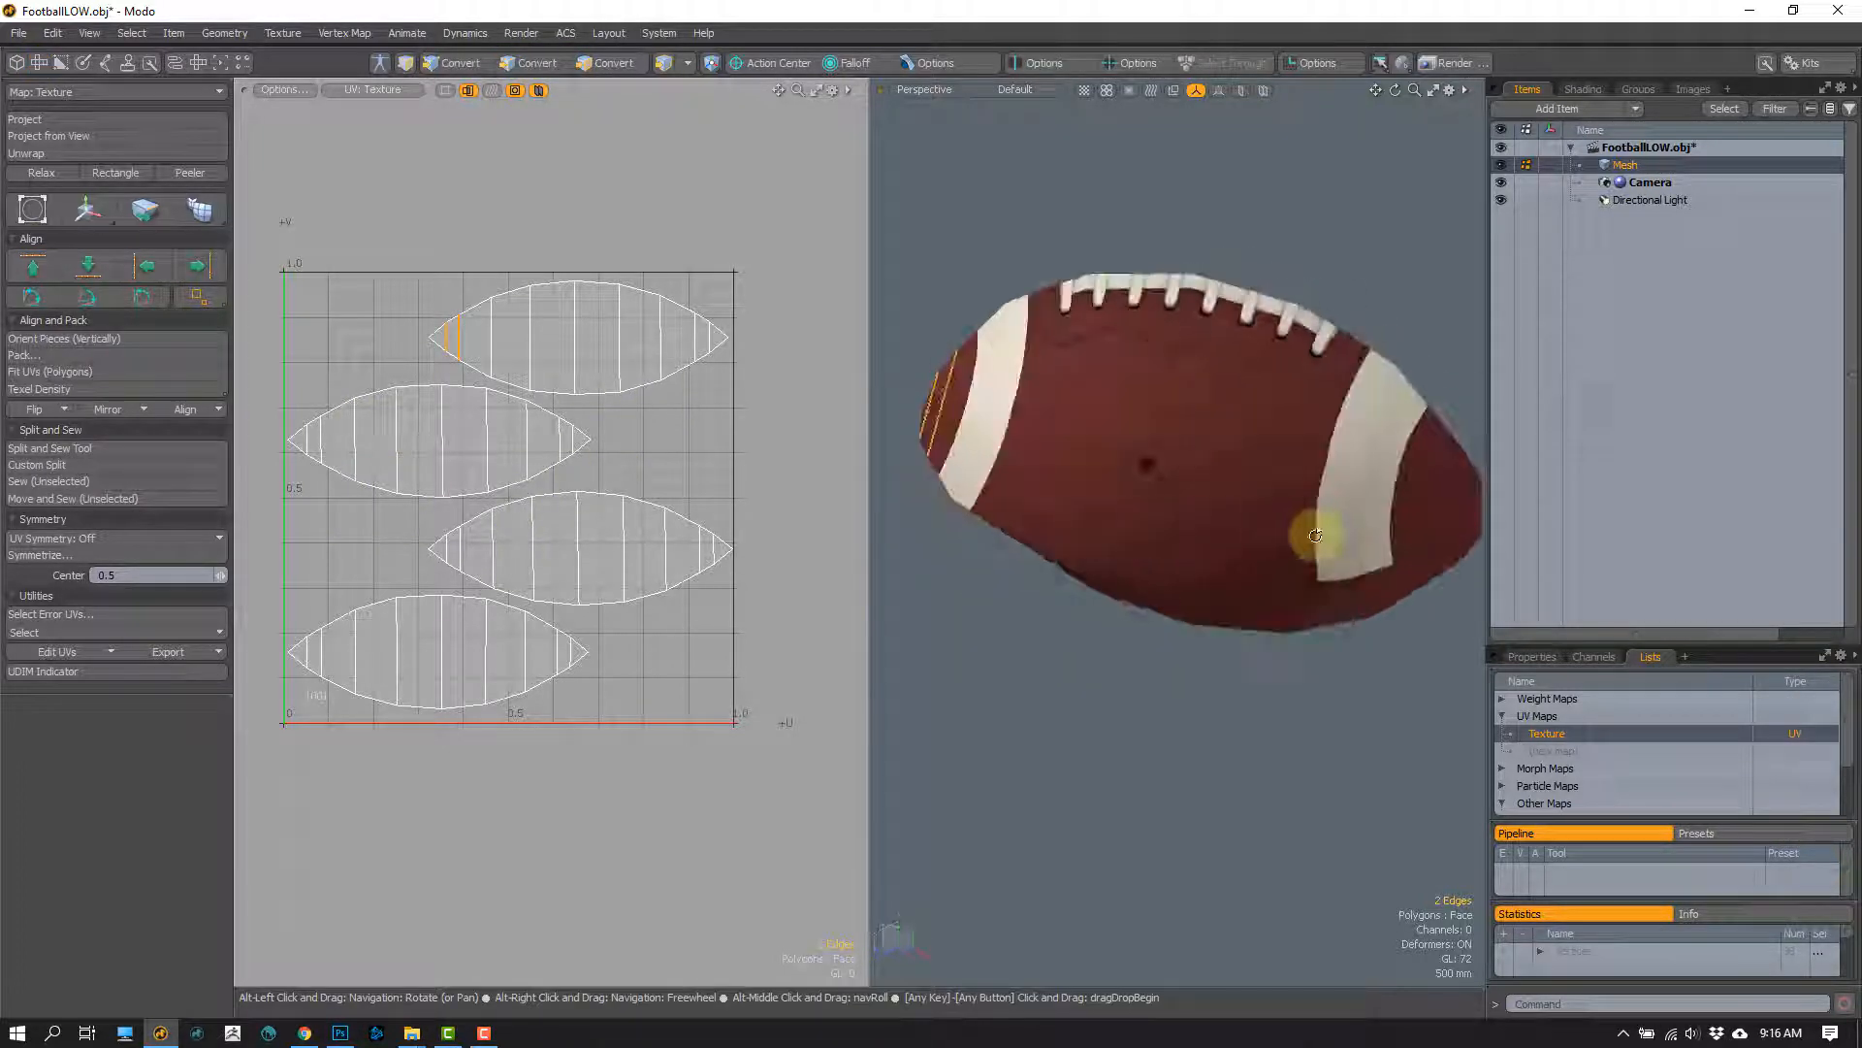
{"action": "left_click", "coordinate": [1462, 527], "text": "shift"}
{"action": "left_click", "coordinate": [1437, 520], "text": "shift"}
{"action": "left_click_drag", "start_coordinate": [1292, 534], "coordinate": [1372, 529], "text": "alt"}
{"action": "left_click", "coordinate": [1290, 446], "text": "shift"}
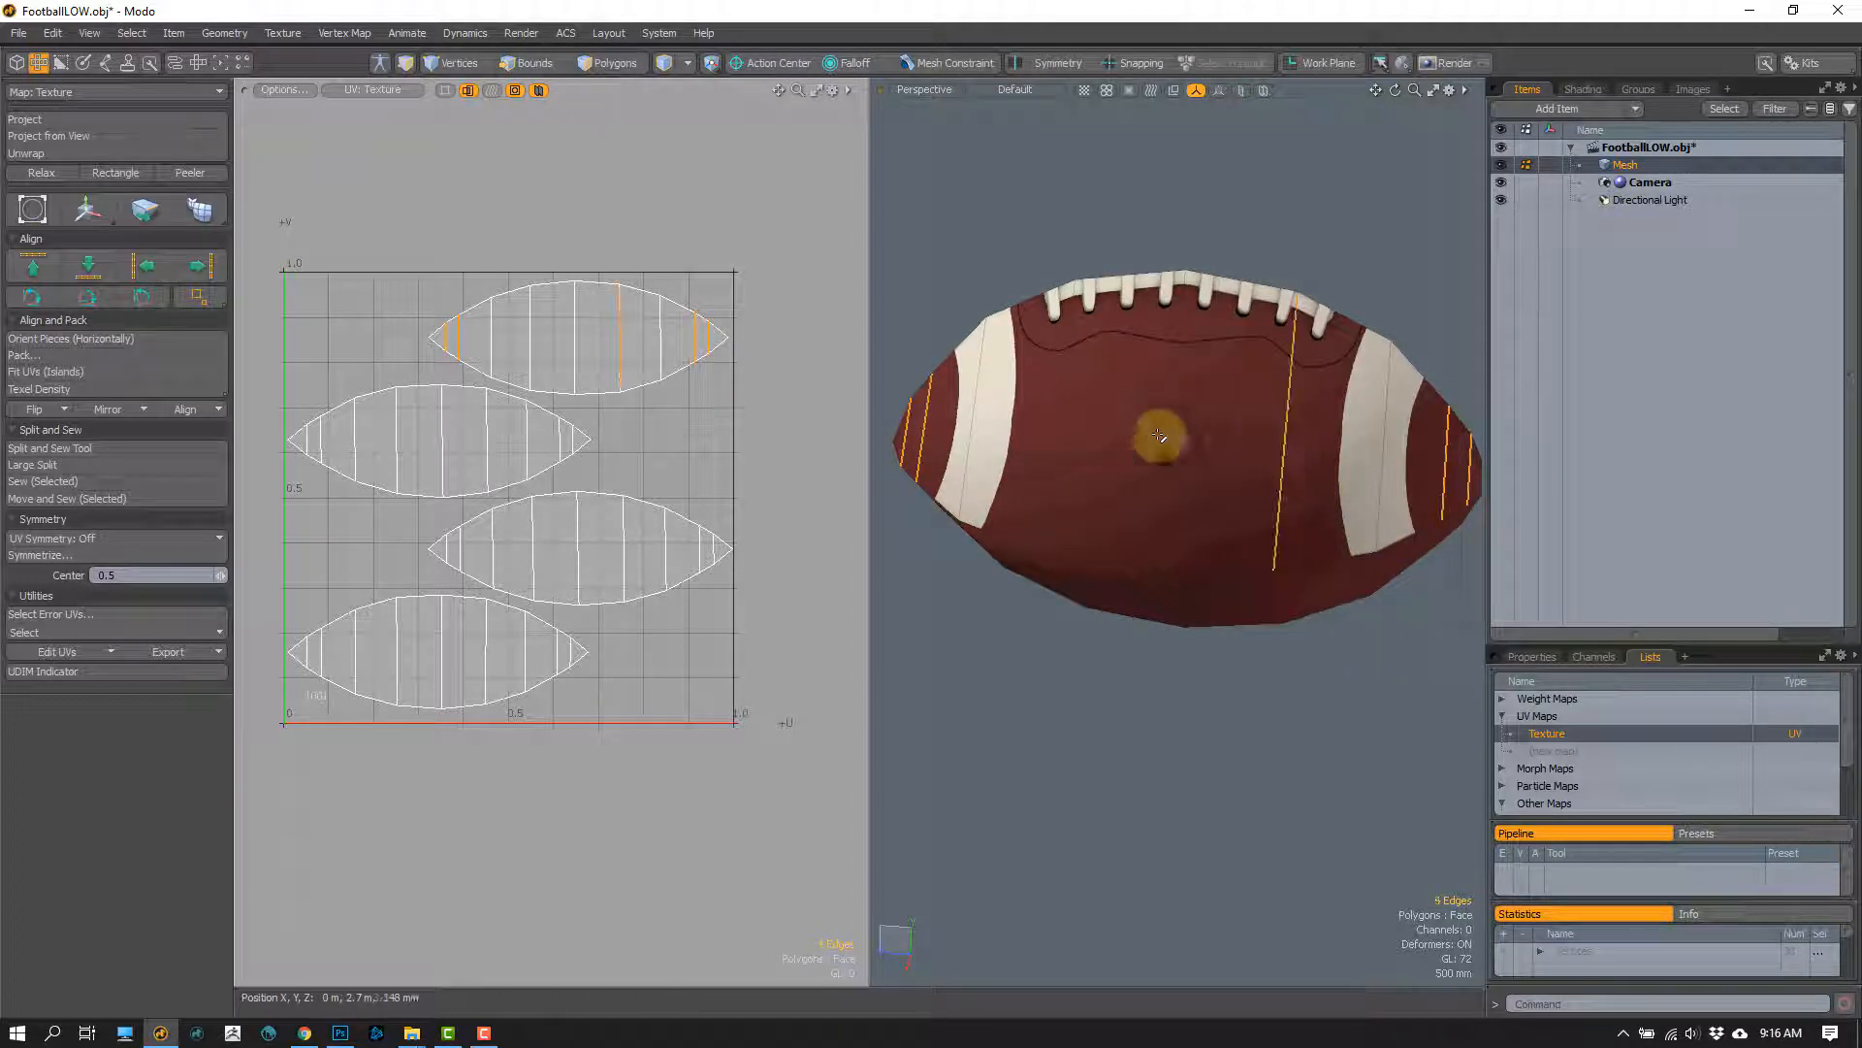
{"action": "left_click", "coordinate": [1054, 447], "text": "shift"}
{"action": "key", "text": "l"}
{"action": "left_click_drag", "start_coordinate": [1059, 474], "coordinate": [1170, 451], "text": "alt"}
{"action": "key", "text": "BackSpace"}
{"action": "mouse_move", "coordinate": [1170, 451]}
{"action": "left_mouse_down", "text": "alt"}
{"action": "mouse_move", "coordinate": [1166, 468]}
{"action": "mouse_move", "coordinate": [1152, 412]}
{"action": "mouse_move", "coordinate": [1131, 569]}
{"action": "mouse_move", "coordinate": [1305, 424]}
{"action": "mouse_move", "coordinate": [898, 408]}
{"action": "mouse_move", "coordinate": [824, 511]}
{"action": "mouse_move", "coordinate": [1164, 427]}
{"action": "left_mouse_up", "text": "alt"}
{"action": "key", "text": "2"}
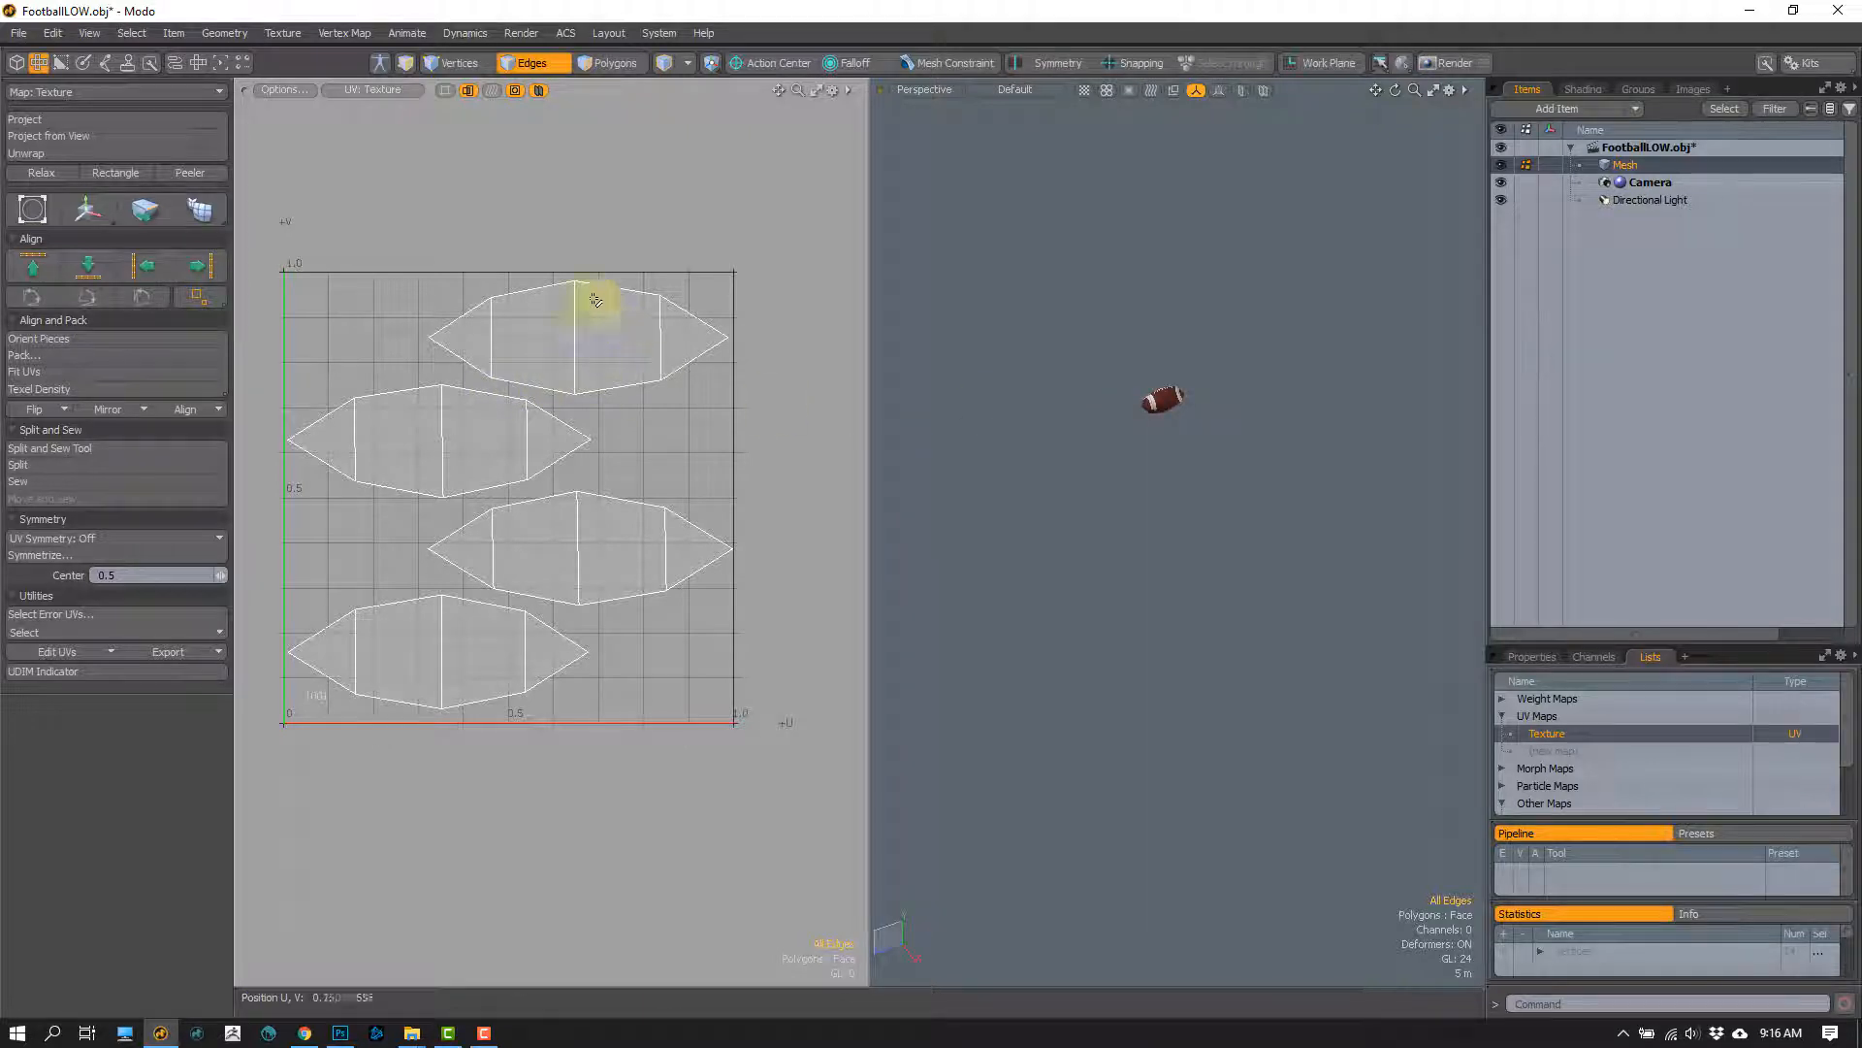
Step: Show the football texture image as the backdrop of the UV view
{"action": "left_click", "coordinate": [268, 90]}
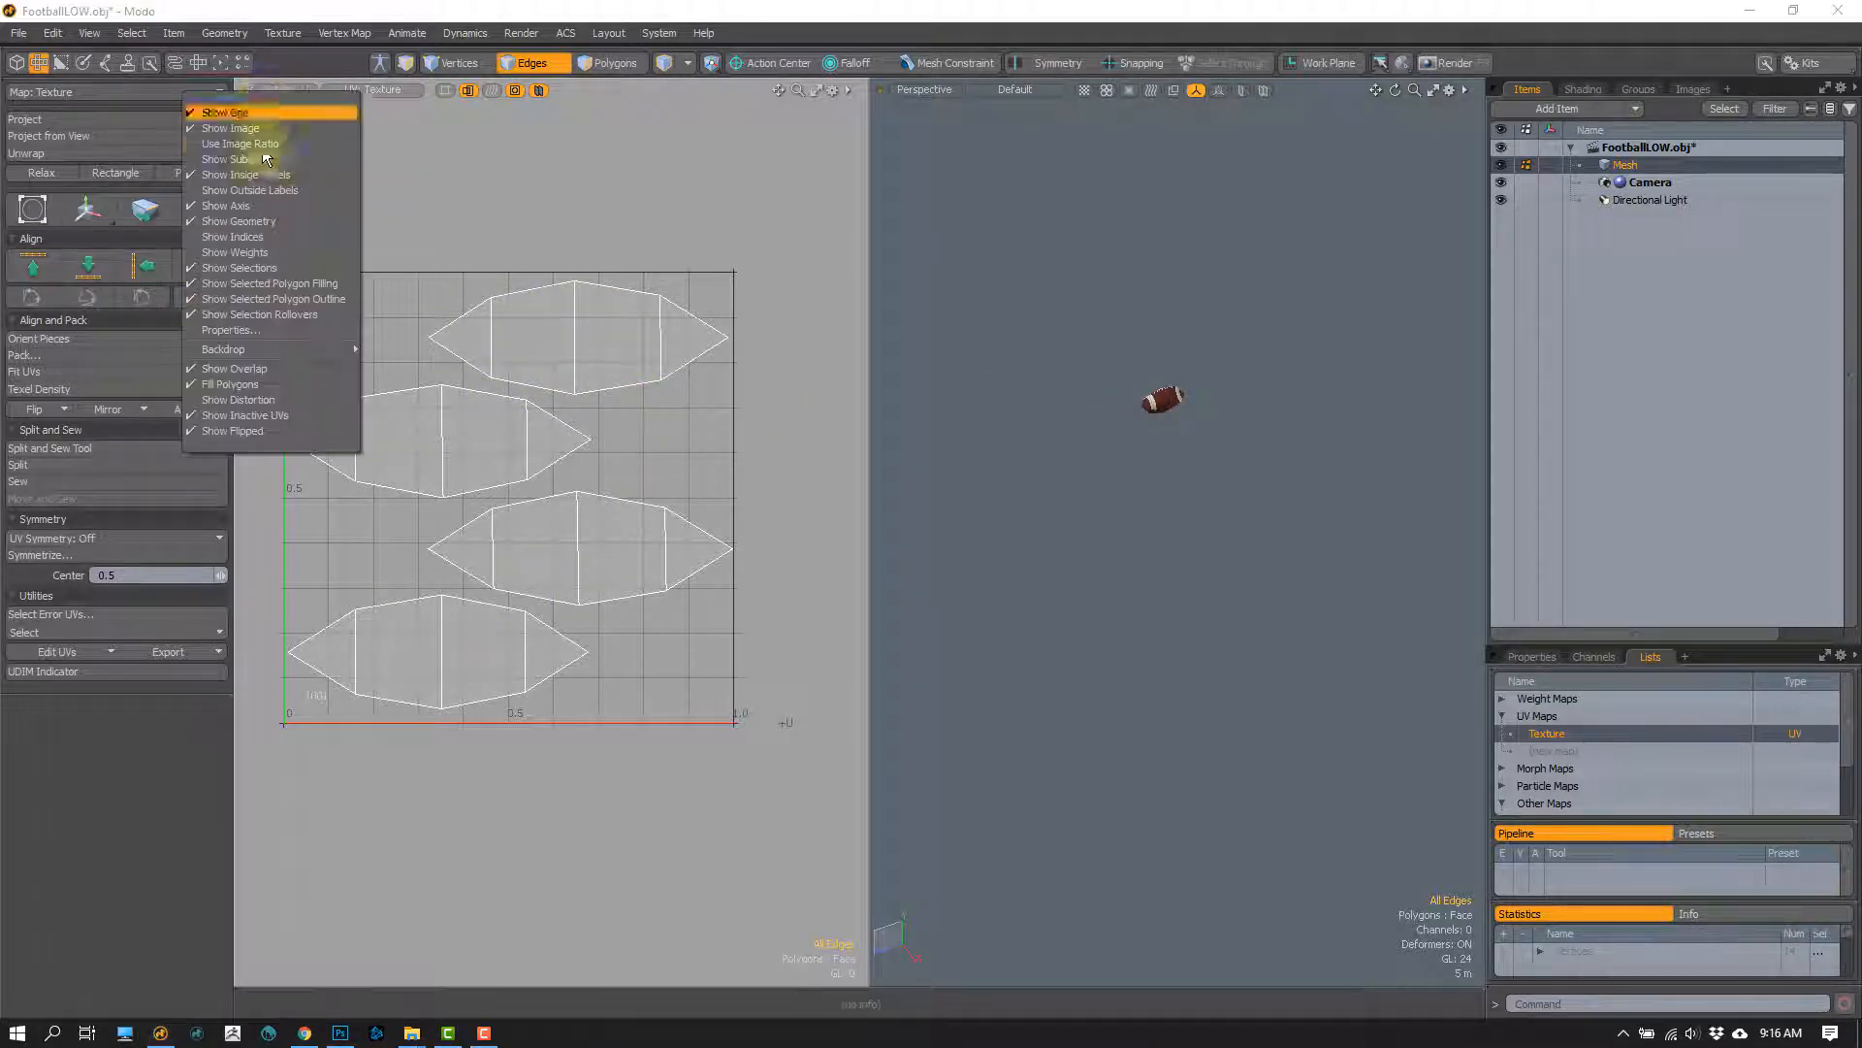
{"action": "mouse_move", "coordinate": [275, 346]}
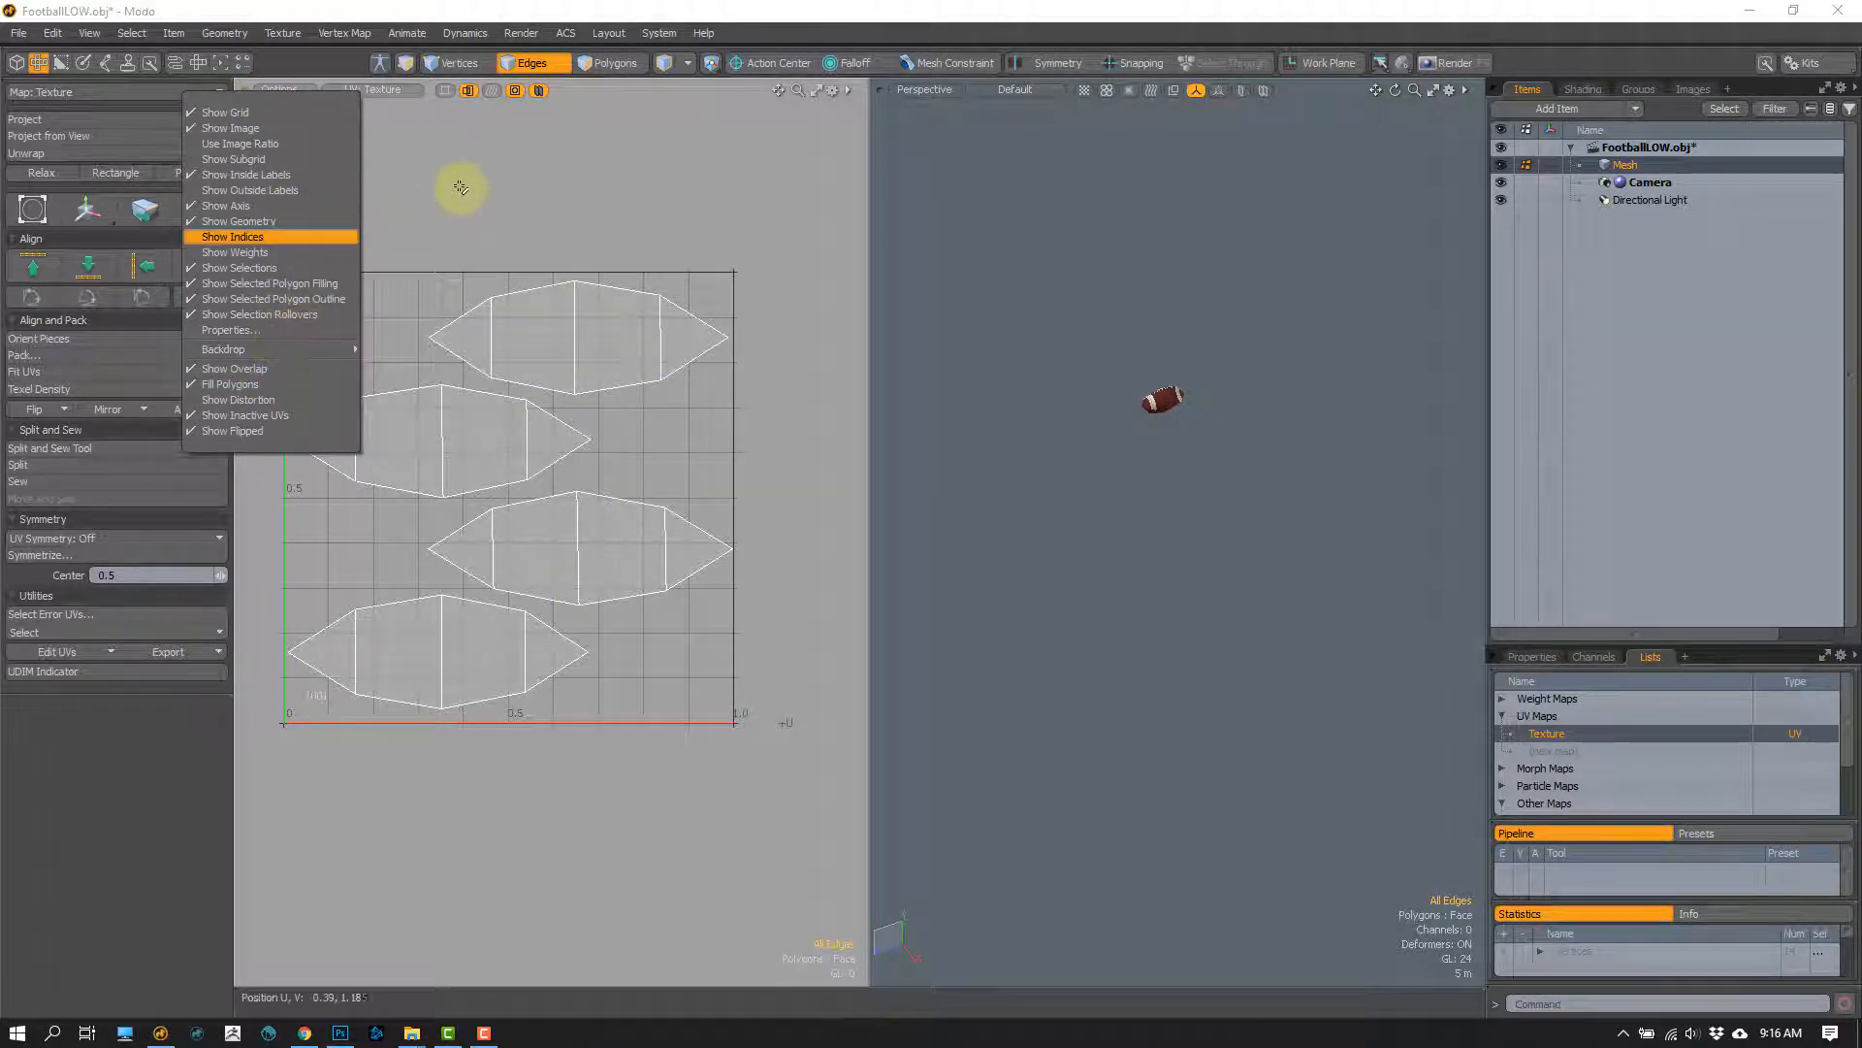
{"action": "left_click", "coordinate": [293, 89]}
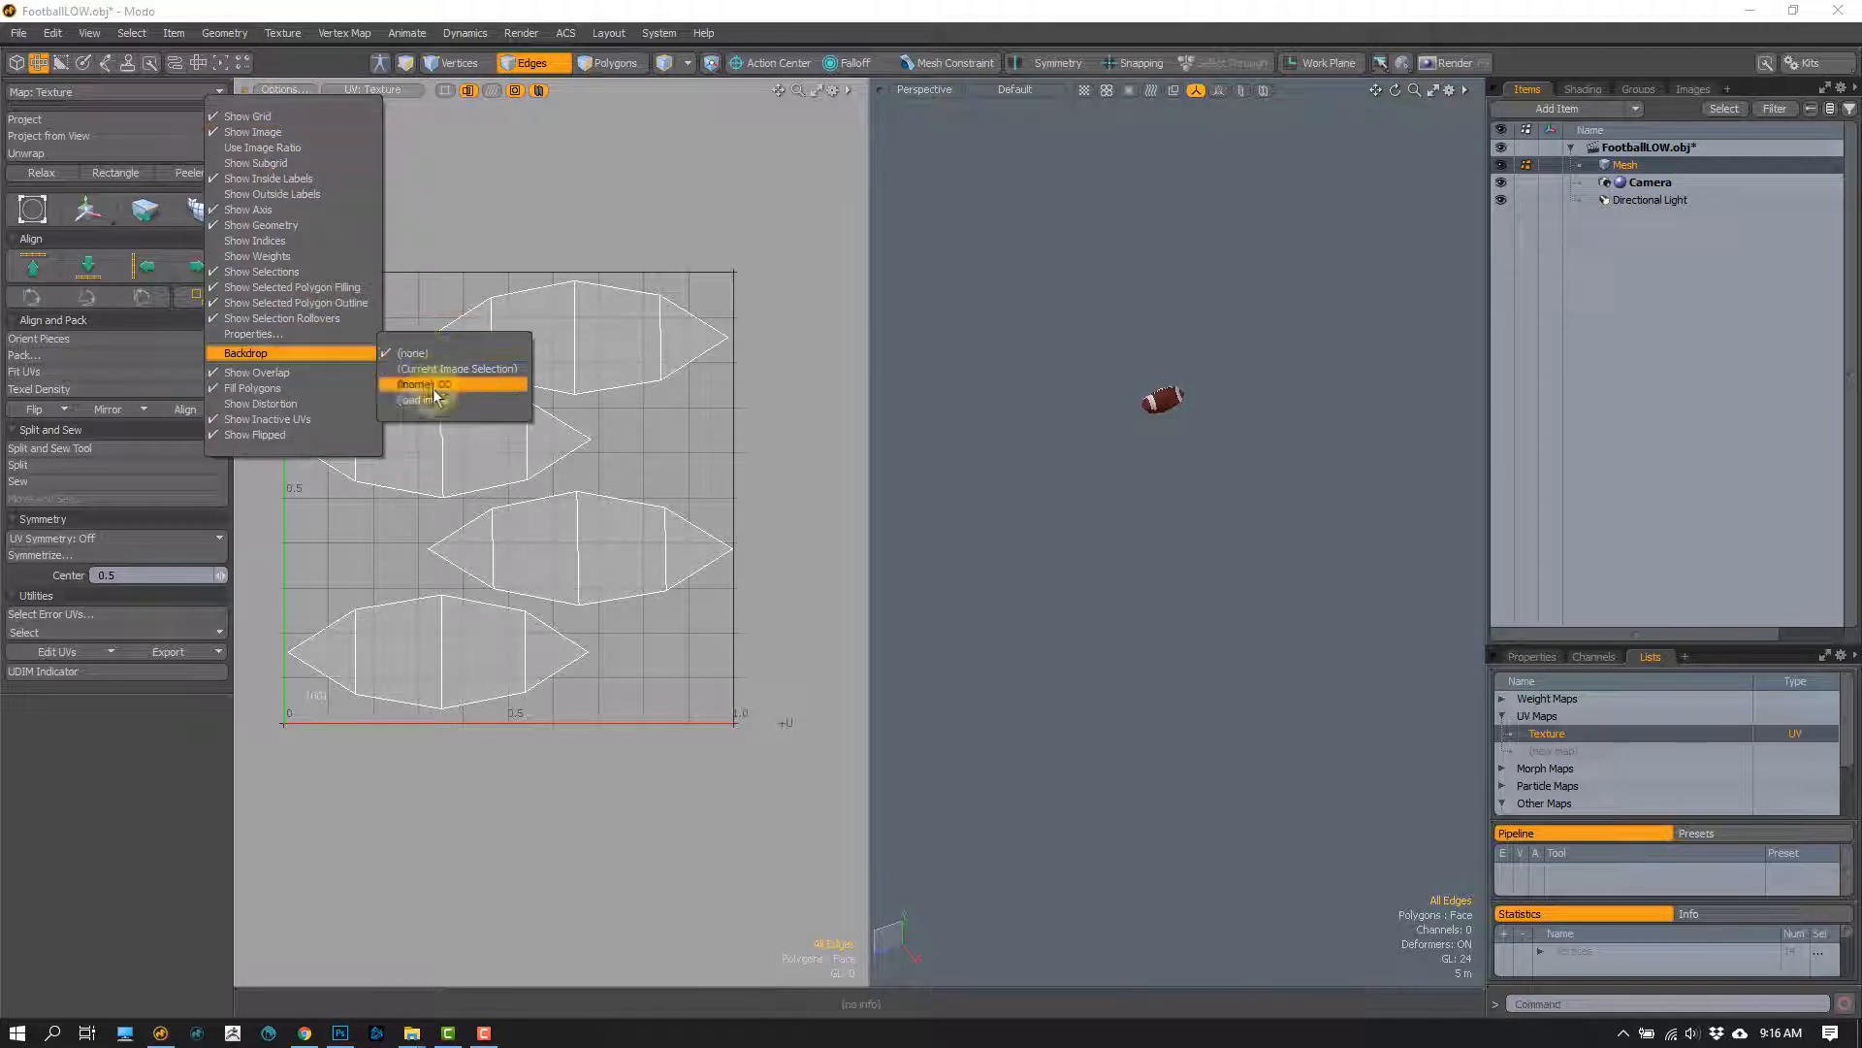
{"action": "left_click", "coordinate": [434, 389]}
Step: Compare the lace texture on the Wilson UV island with and without the crosswise edge loops
{"action": "scroll", "coordinate": [389, 360], "scroll_direction": "up", "scroll_amount": 6}
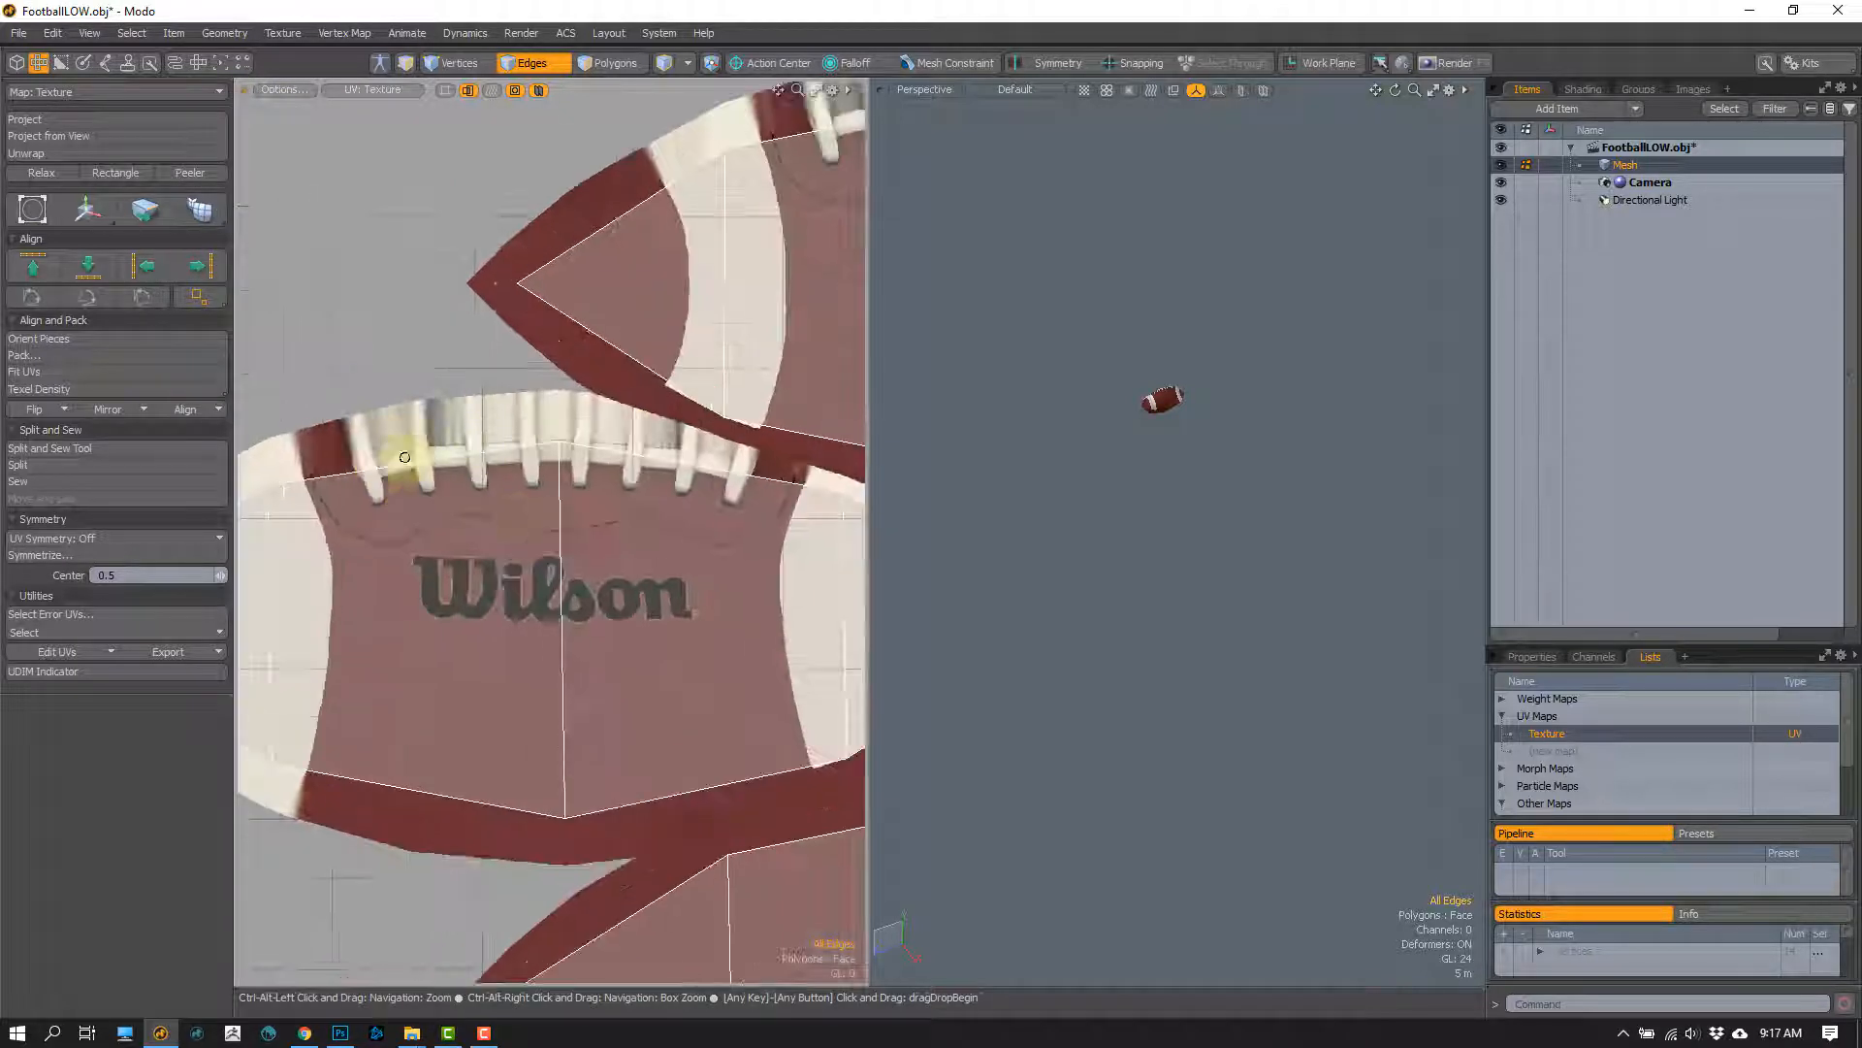
{"action": "left_click_drag", "start_coordinate": [514, 502], "coordinate": [483, 437], "text": "alt"}
{"action": "scroll", "coordinate": [563, 434], "scroll_direction": "up", "scroll_amount": 5}
{"action": "left_click_drag", "start_coordinate": [644, 433], "coordinate": [499, 430], "text": "alt"}
{"action": "scroll", "coordinate": [593, 470], "scroll_direction": "down", "scroll_amount": 4}
{"action": "scroll", "coordinate": [515, 415], "scroll_direction": "up", "scroll_amount": 1}
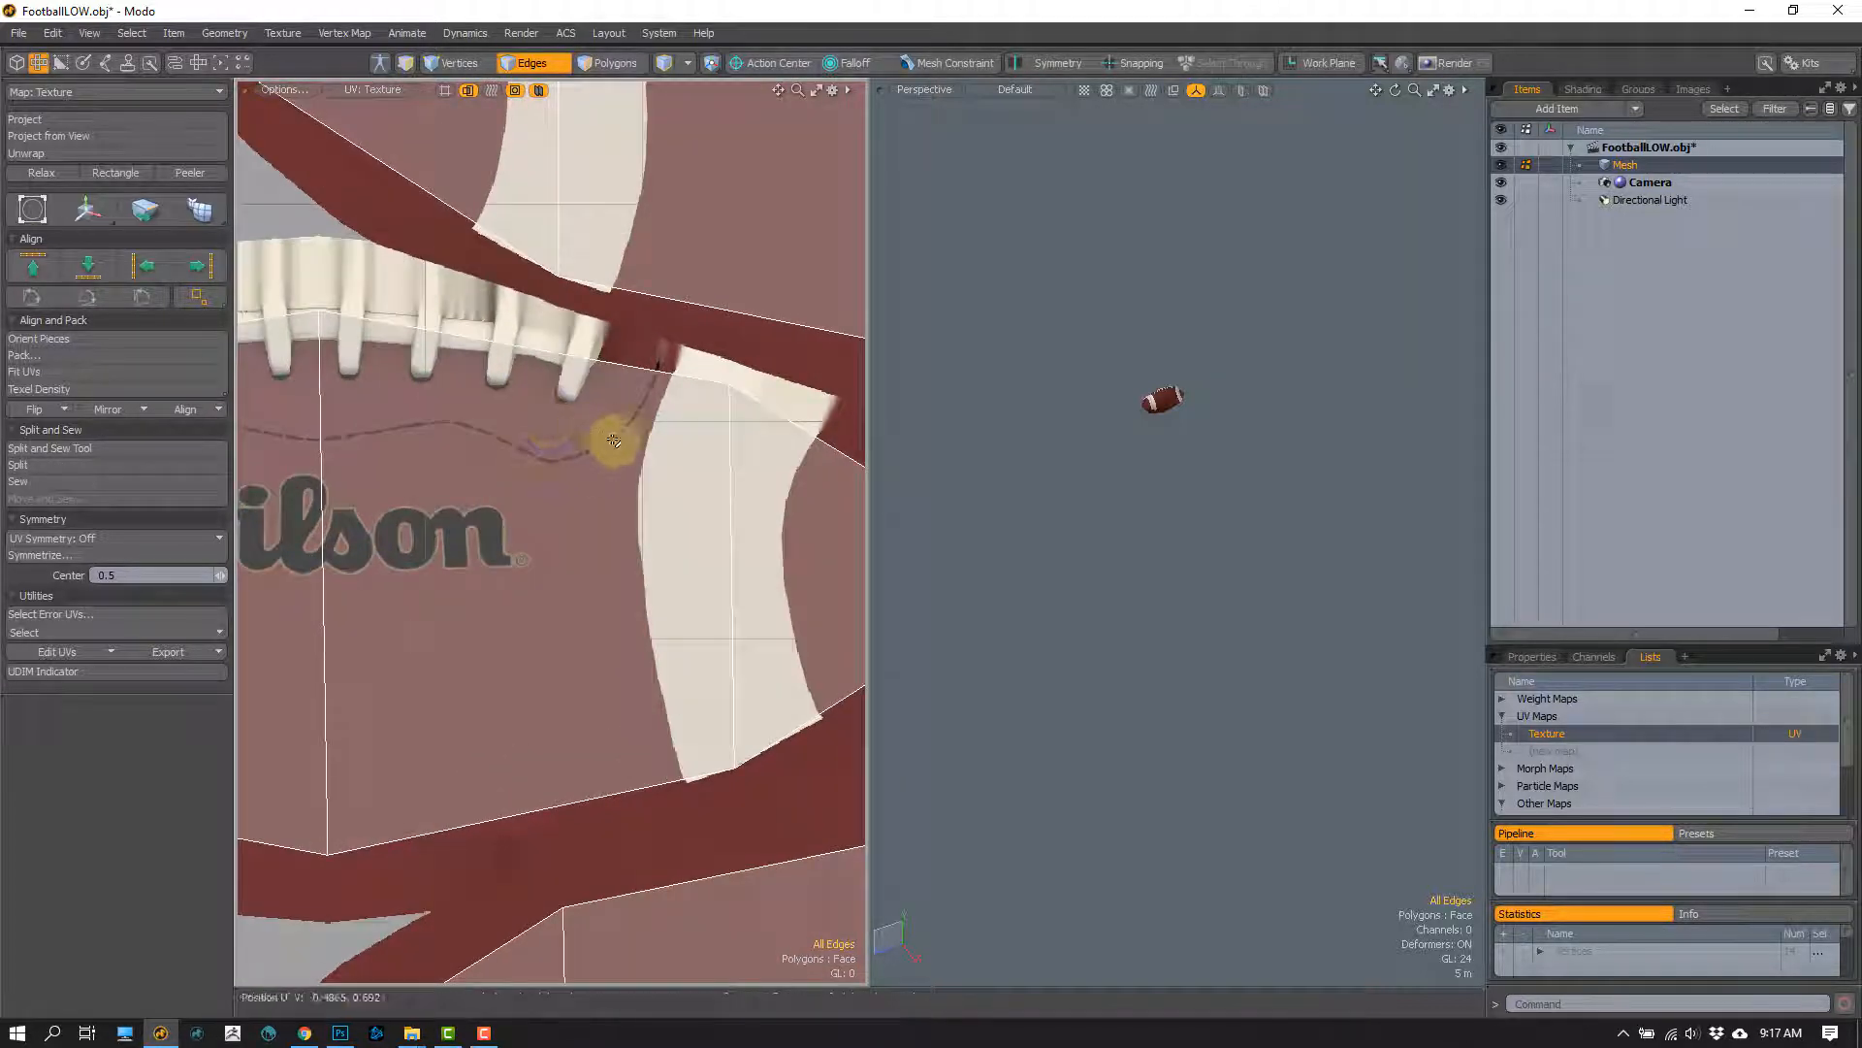
{"action": "key", "text": "2"}
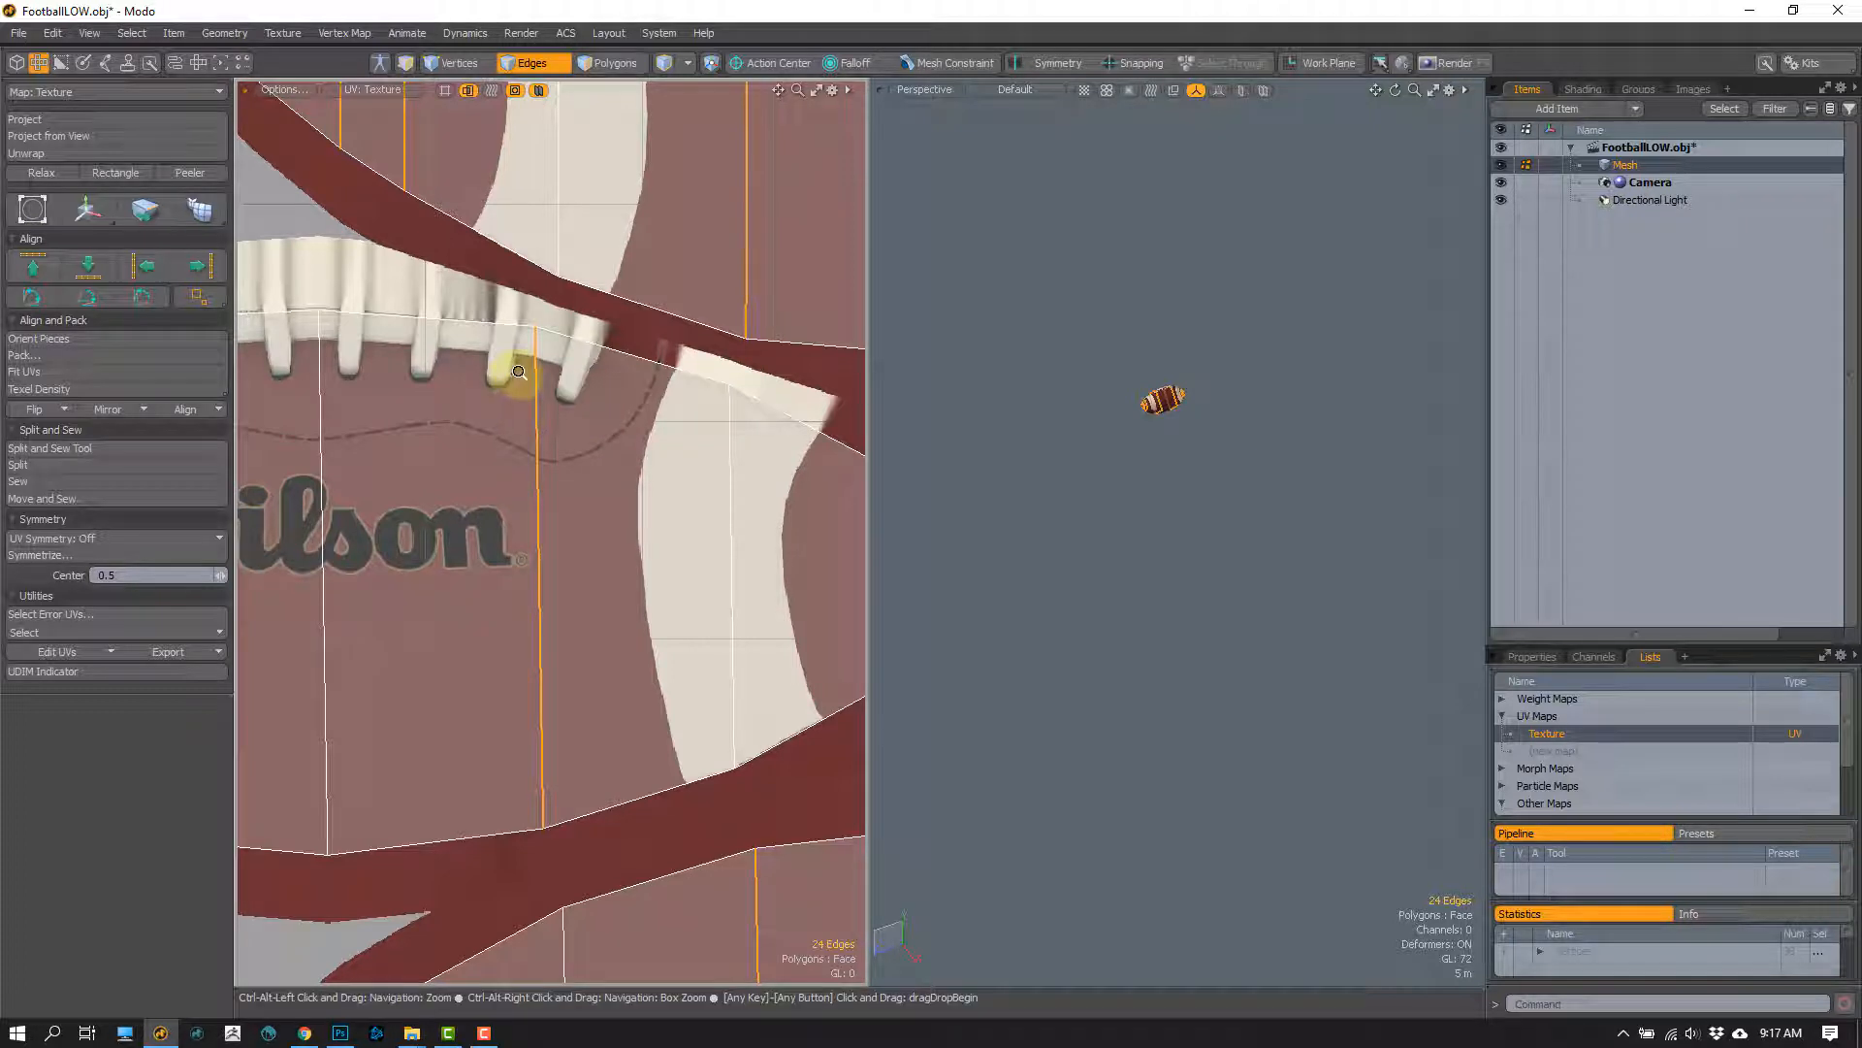
{"action": "scroll", "coordinate": [545, 372], "scroll_direction": "up", "scroll_amount": 1}
{"action": "left_click", "coordinate": [578, 385]}
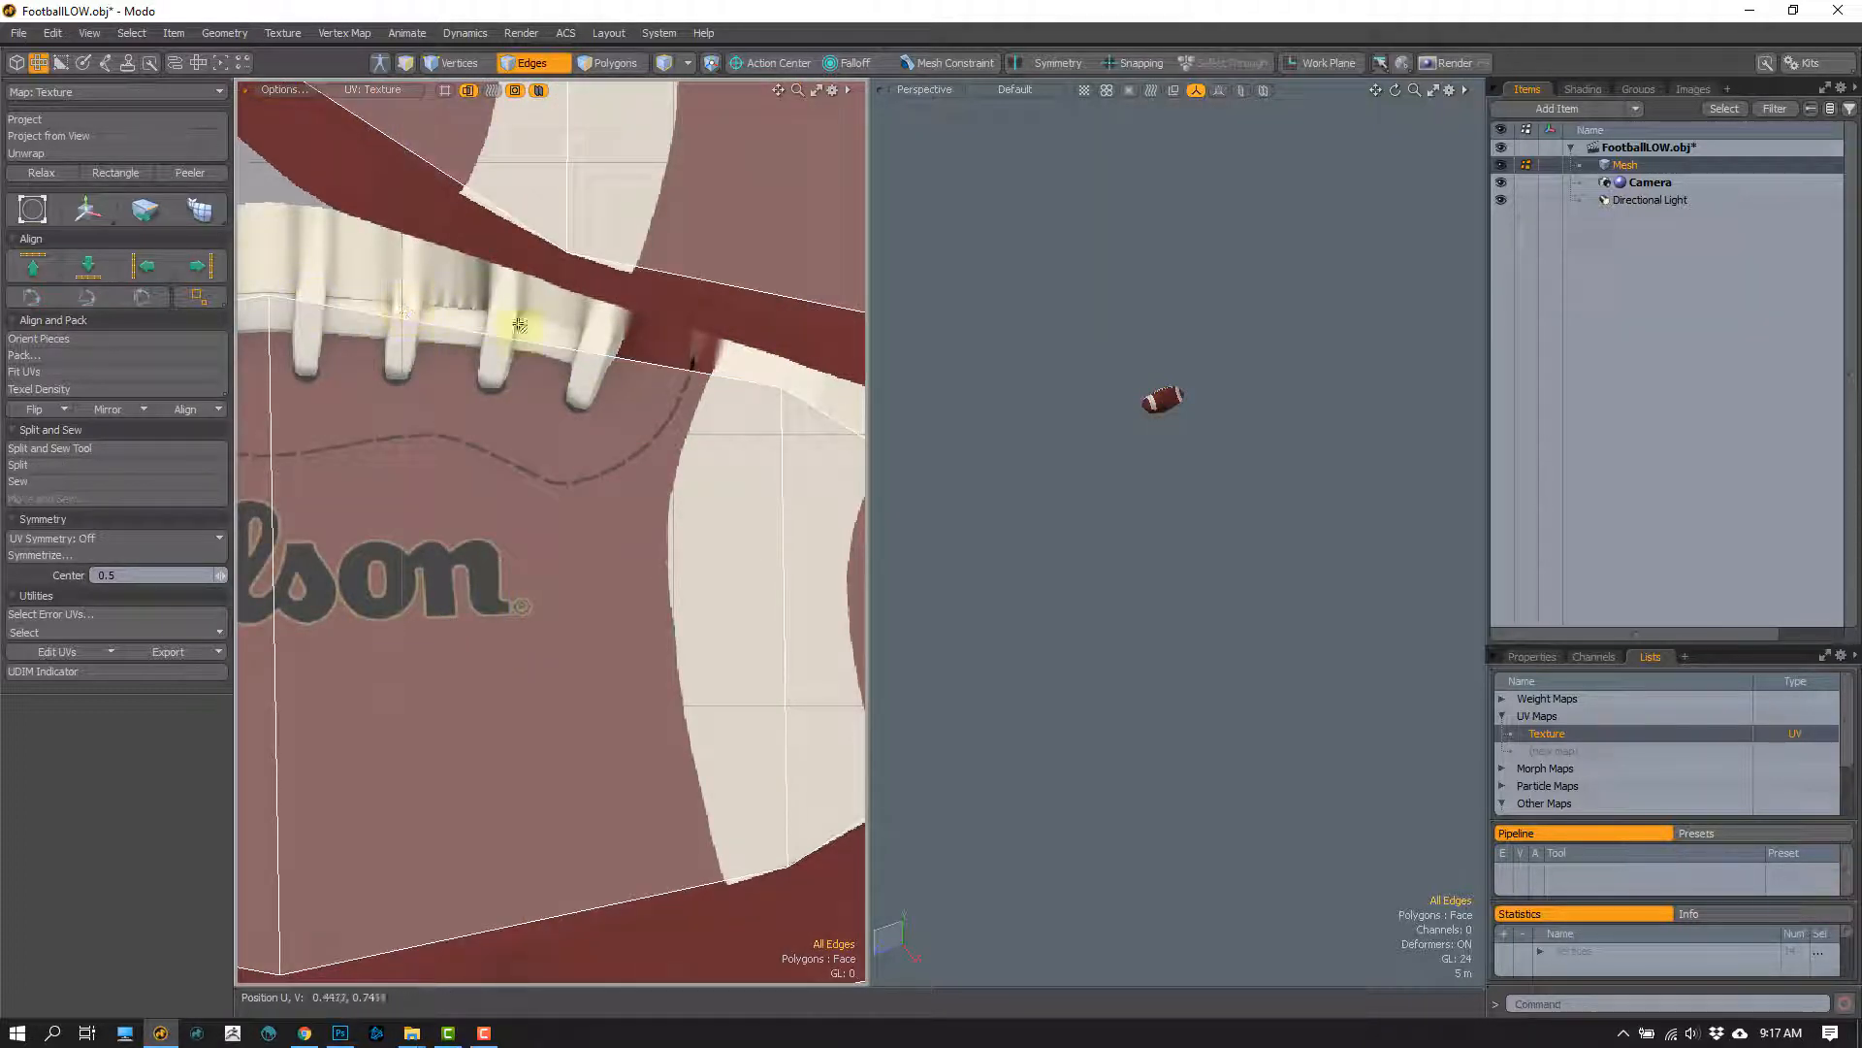
Step: Compare the laces on the 3D football with and without the loops, and undo the crosswise loop deletion
{"action": "left_click_drag", "start_coordinate": [1106, 423], "coordinate": [1094, 545], "text": "alt"}
{"action": "key", "text": "ctrl+z"}
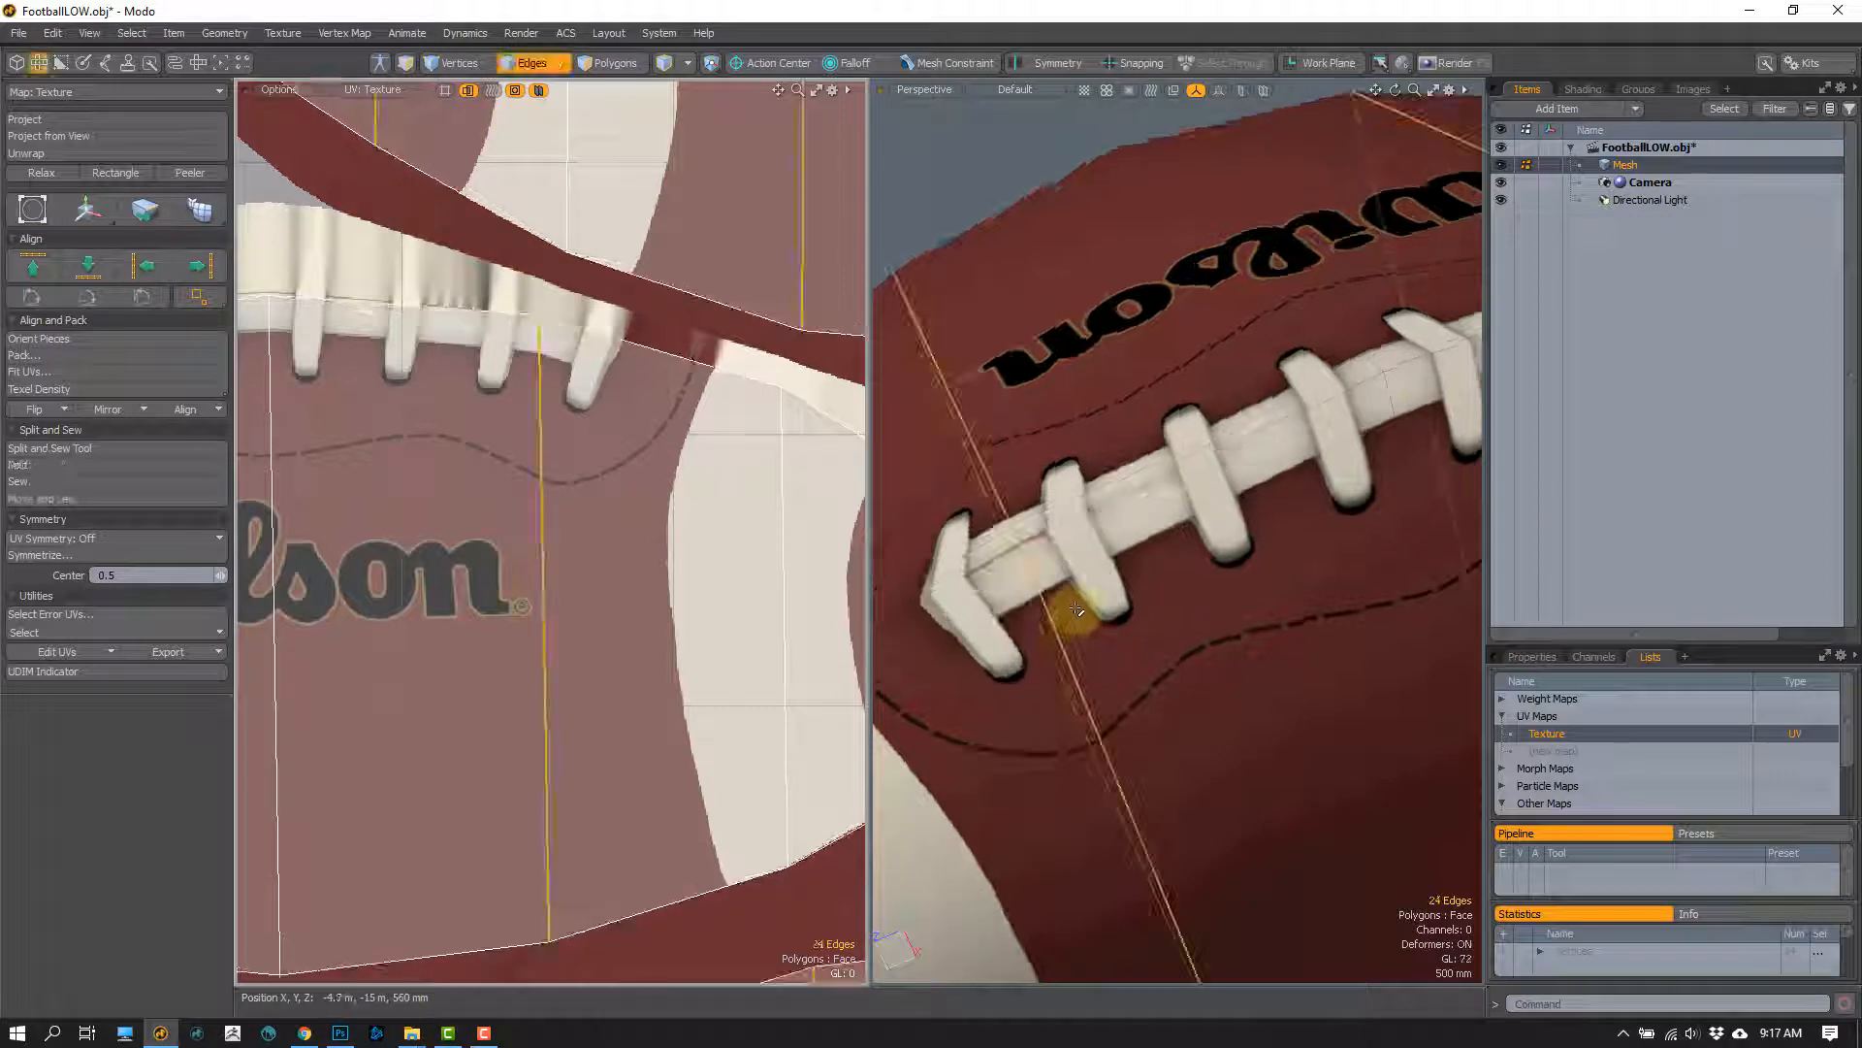
{"action": "key", "text": "ctrl+shift+z"}
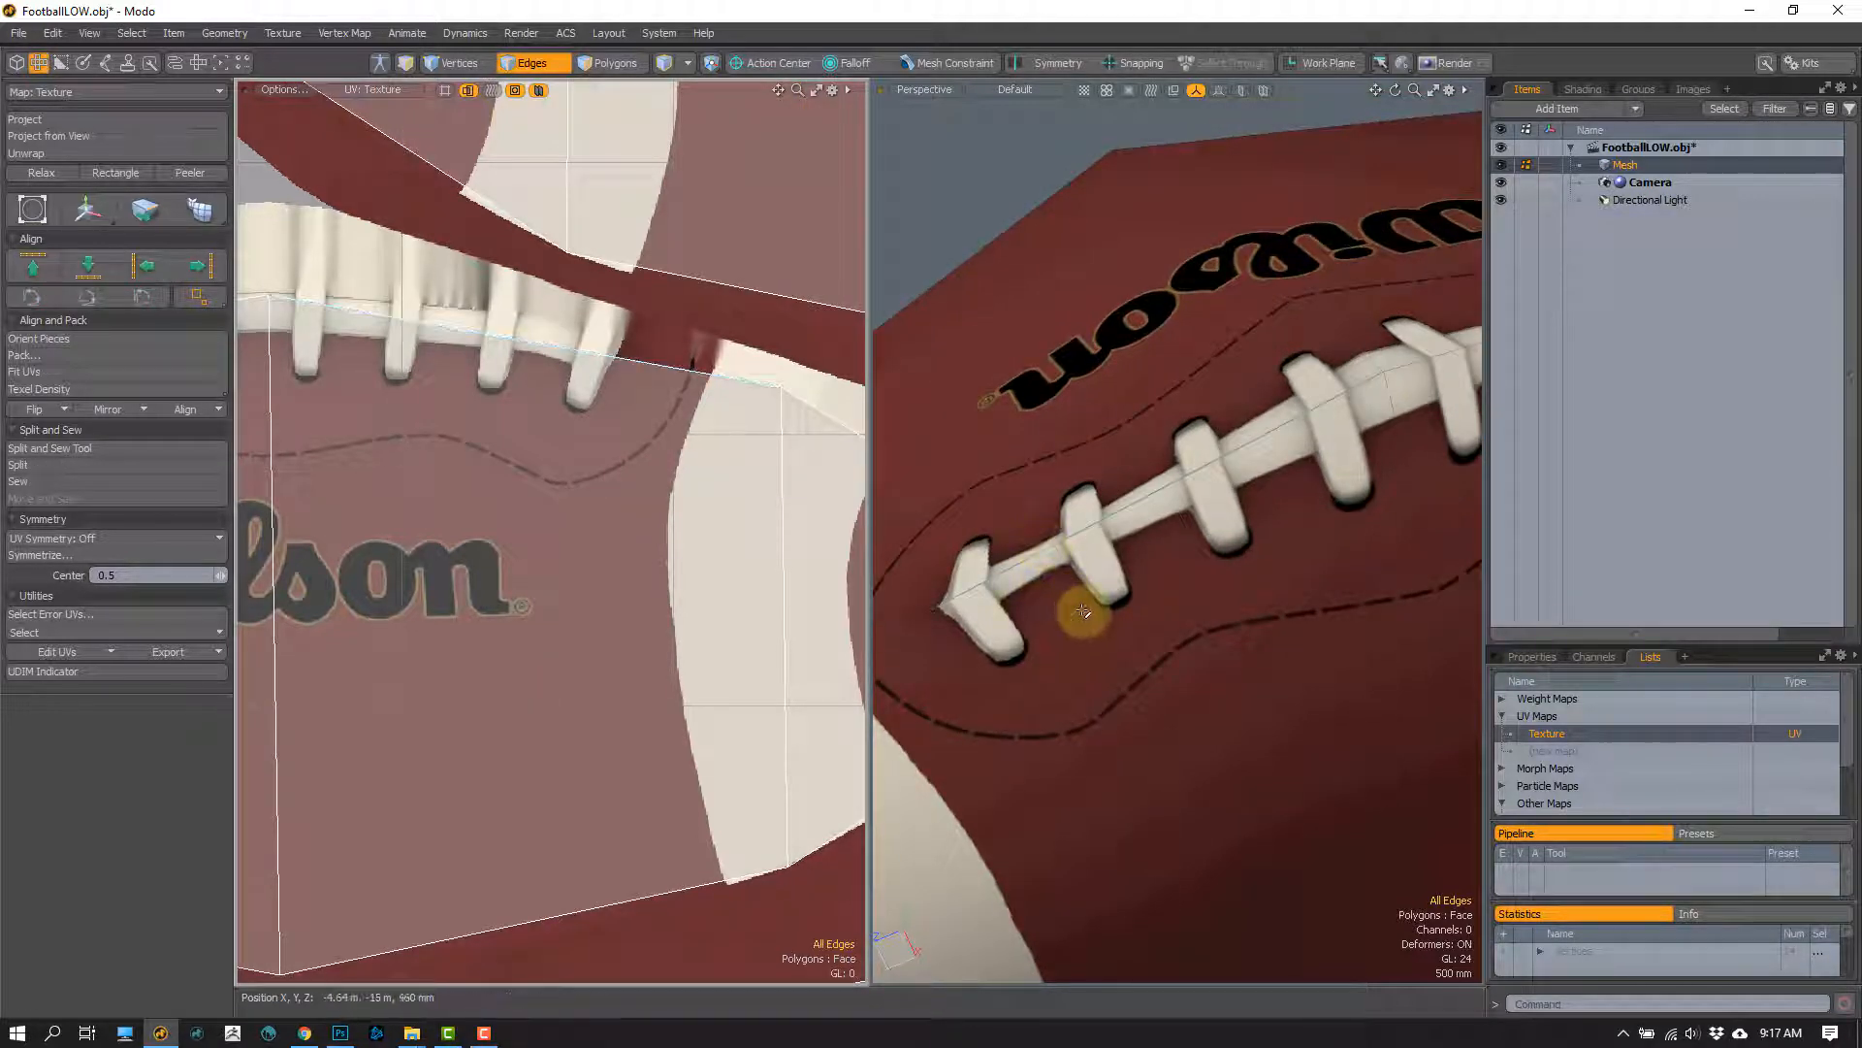
{"action": "key", "text": "ctrl+z"}
Step: Select the boundary edges of the Wilson UV island and inspect the matching seam on the 3D football
{"action": "left_click_drag", "start_coordinate": [559, 572], "coordinate": [553, 441], "text": "ctrl+alt"}
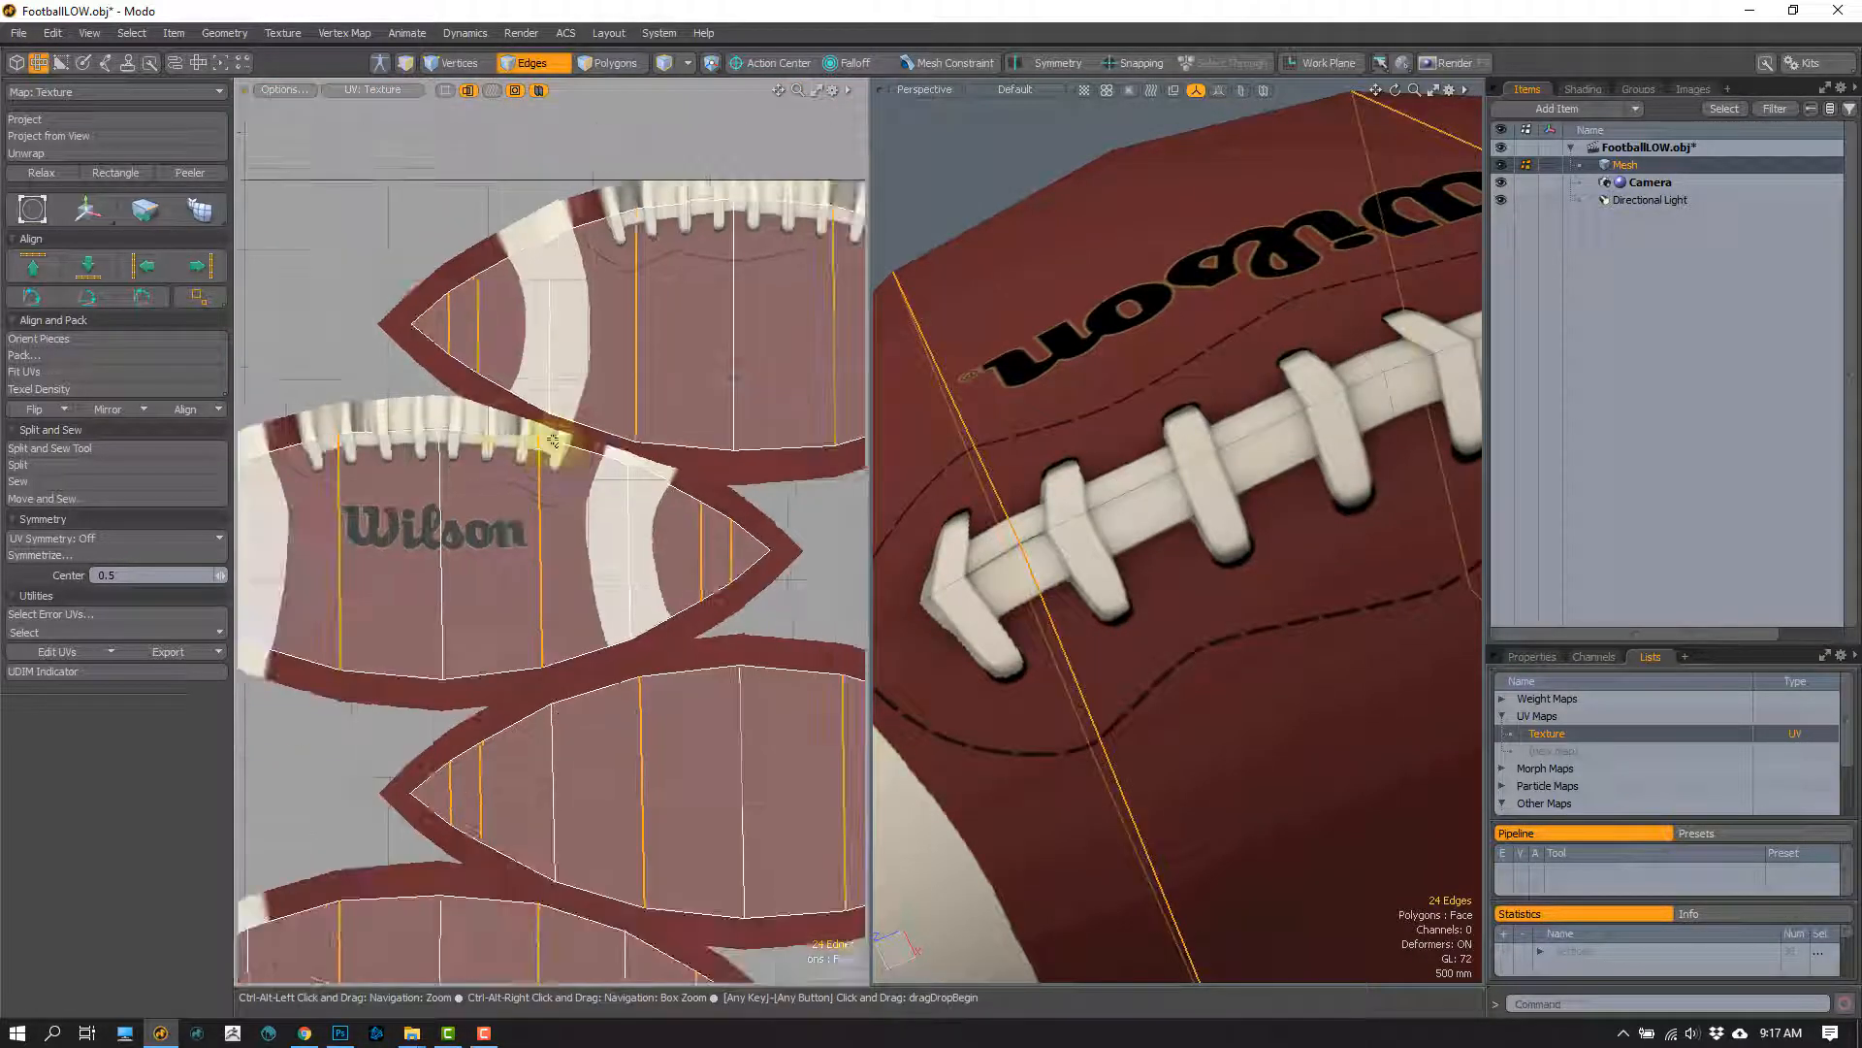
{"action": "double_click", "coordinate": [500, 437]}
{"action": "left_click_drag", "start_coordinate": [691, 612], "coordinate": [741, 583], "text": "ctrl+alt"}
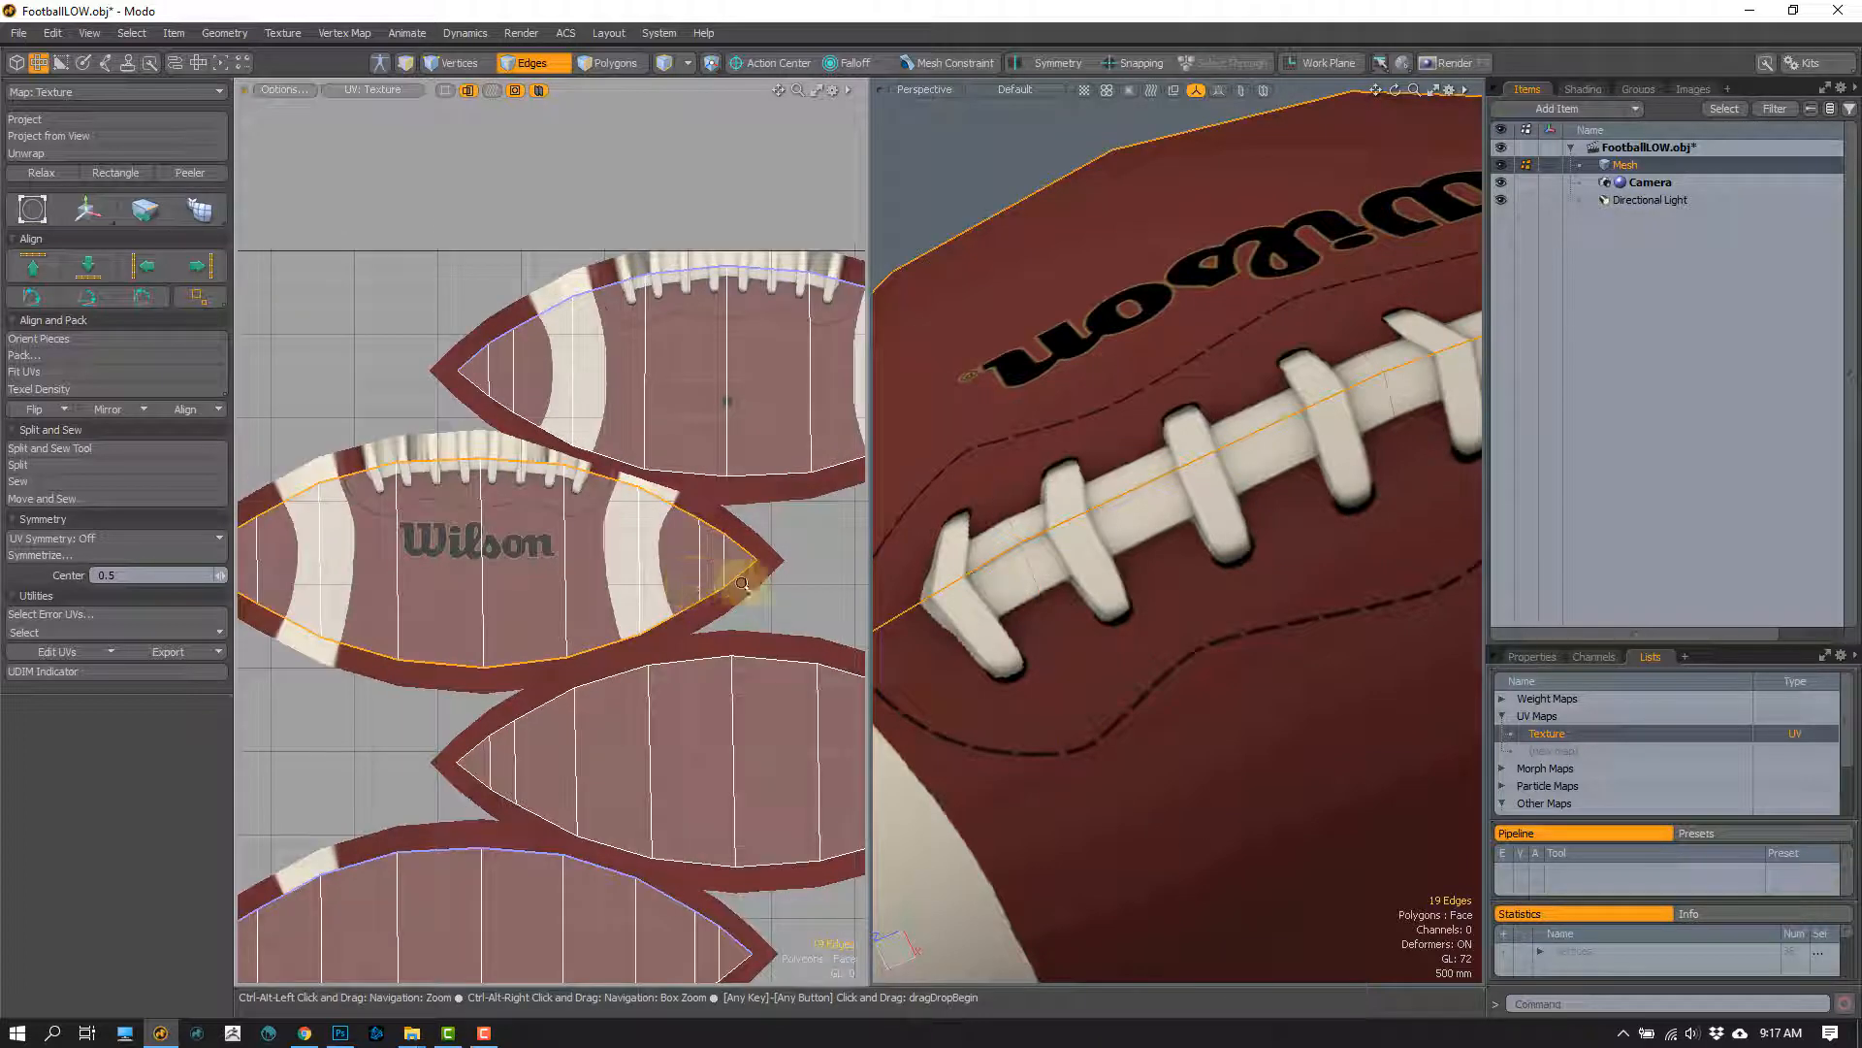
{"action": "left_click_drag", "start_coordinate": [1135, 588], "coordinate": [1174, 572], "text": "ctrl+alt"}
{"action": "left_click_drag", "start_coordinate": [1173, 572], "coordinate": [1134, 462], "text": "ctrl+alt"}
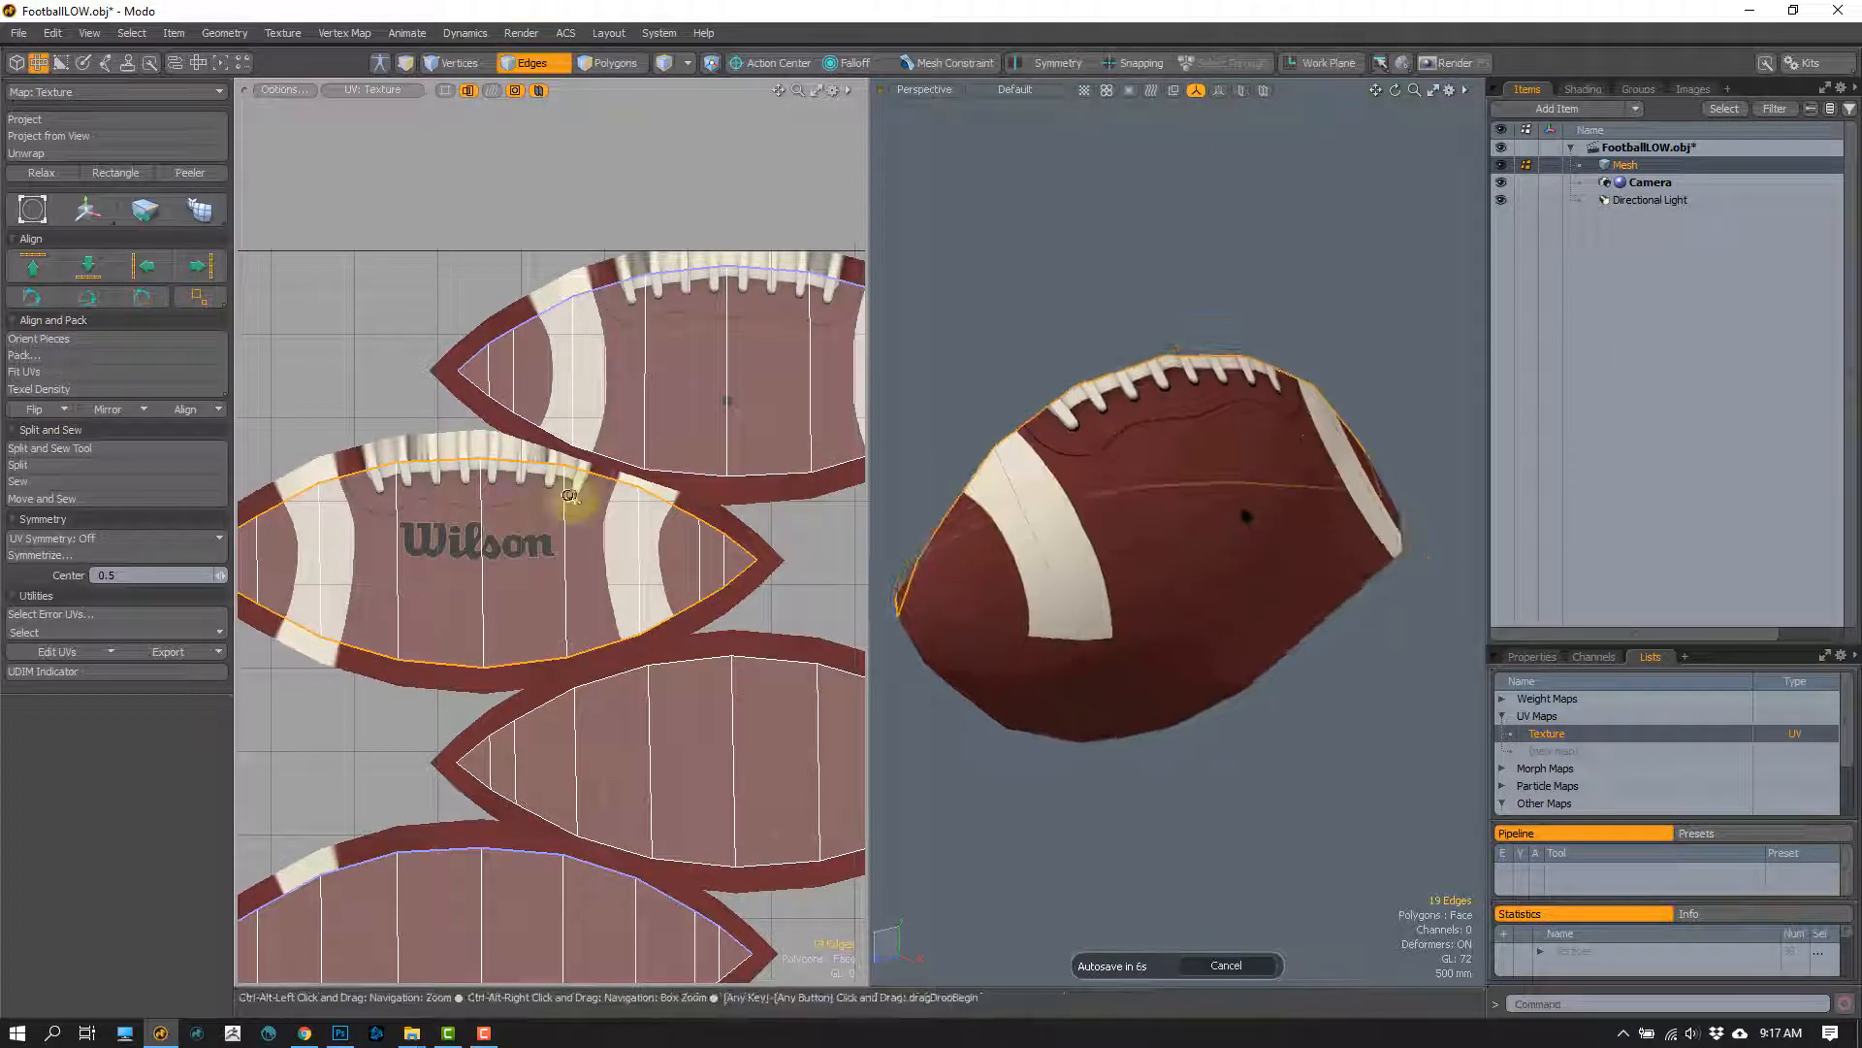
Step: Inspect the crosswise edge and seam vertices where the lace end meets the Wilson UV island's border
{"action": "left_click_drag", "start_coordinate": [569, 495], "coordinate": [548, 427], "text": "ctrl+alt"}
{"action": "left_click", "coordinate": [524, 473]}
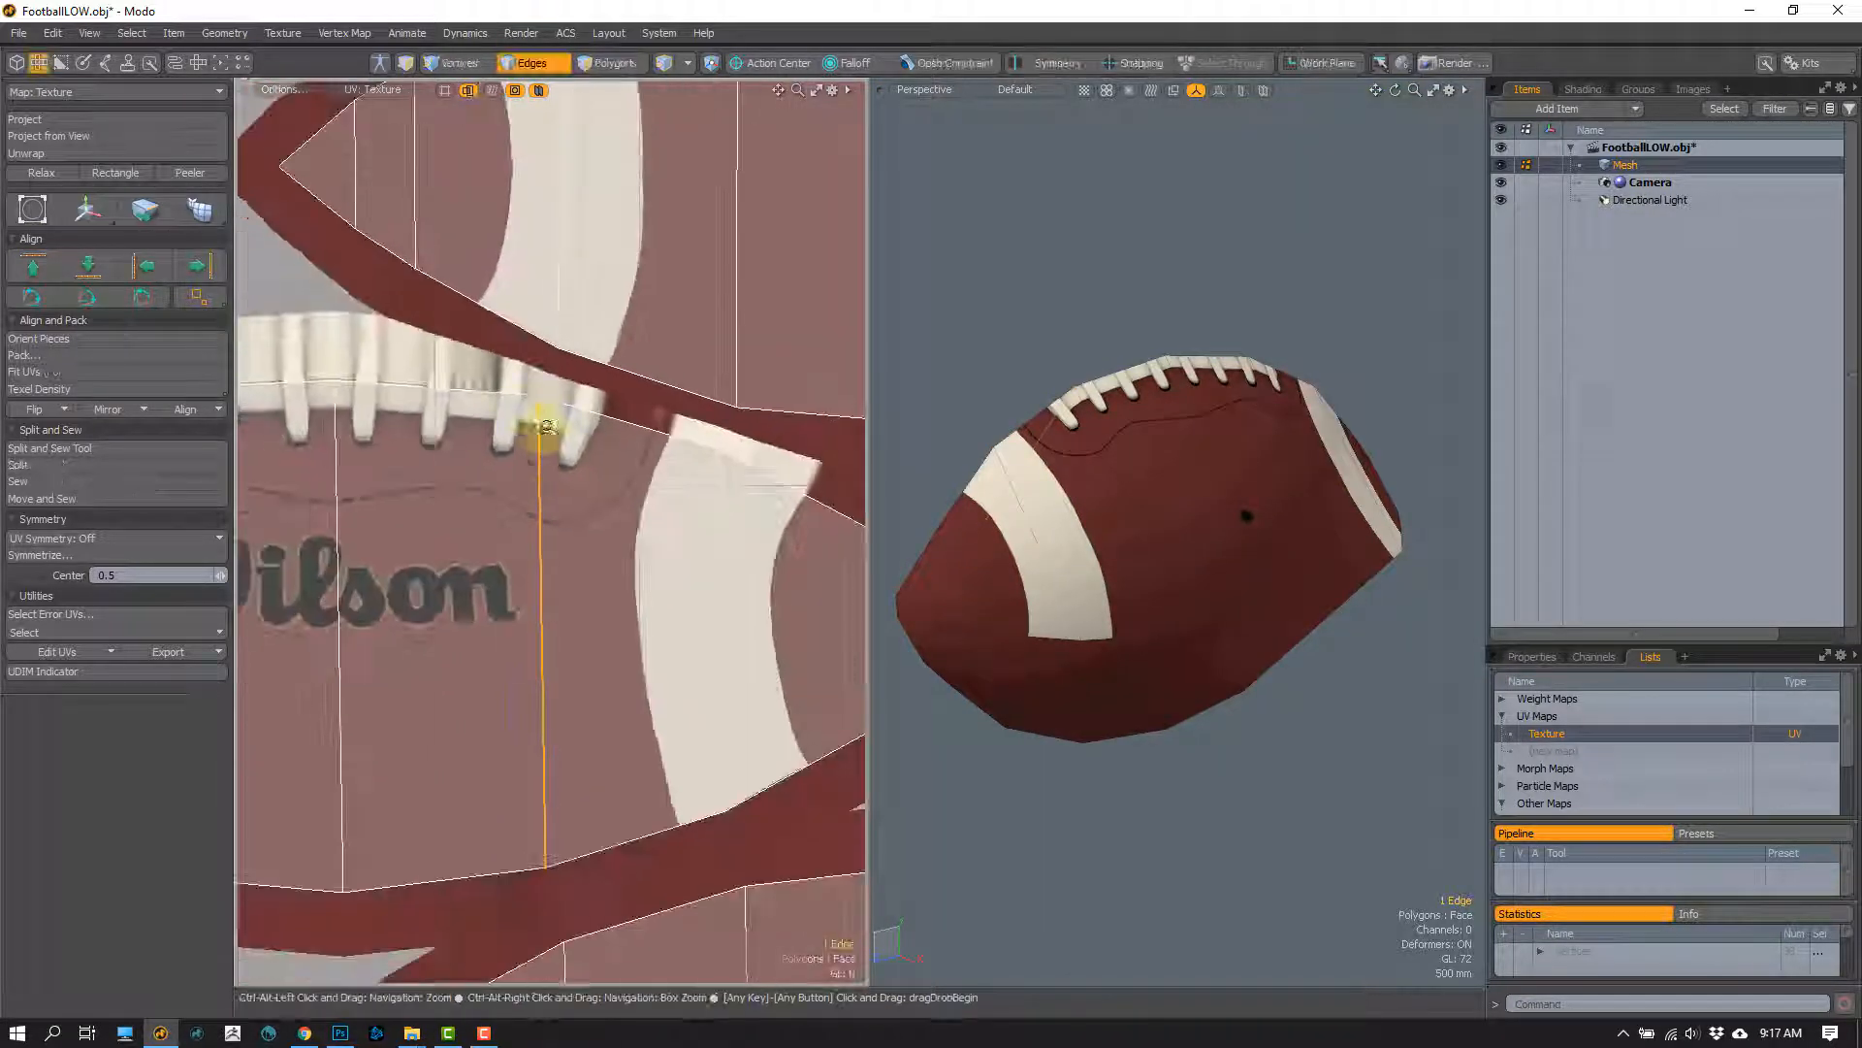
{"action": "key", "text": "1"}
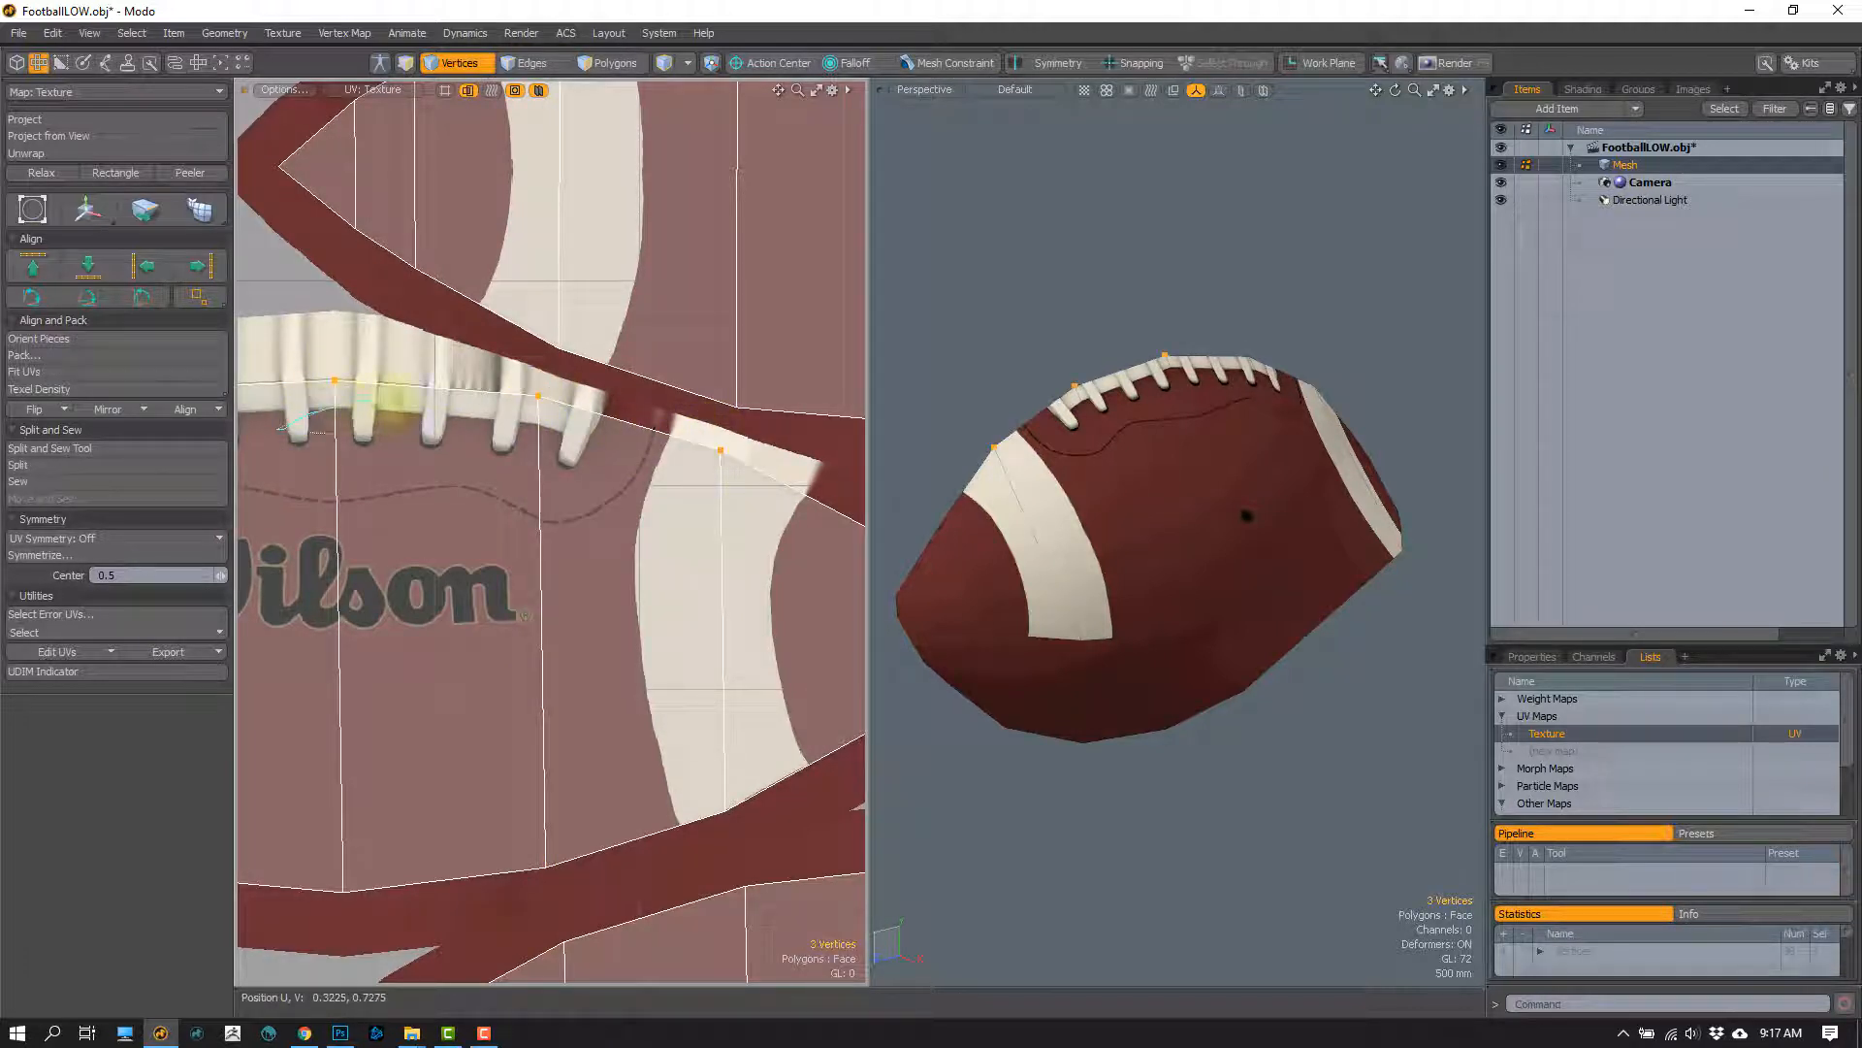
{"action": "left_click", "coordinate": [515, 438]}
{"action": "left_click_drag", "start_coordinate": [515, 434], "coordinate": [506, 436], "text": "alt+shift"}
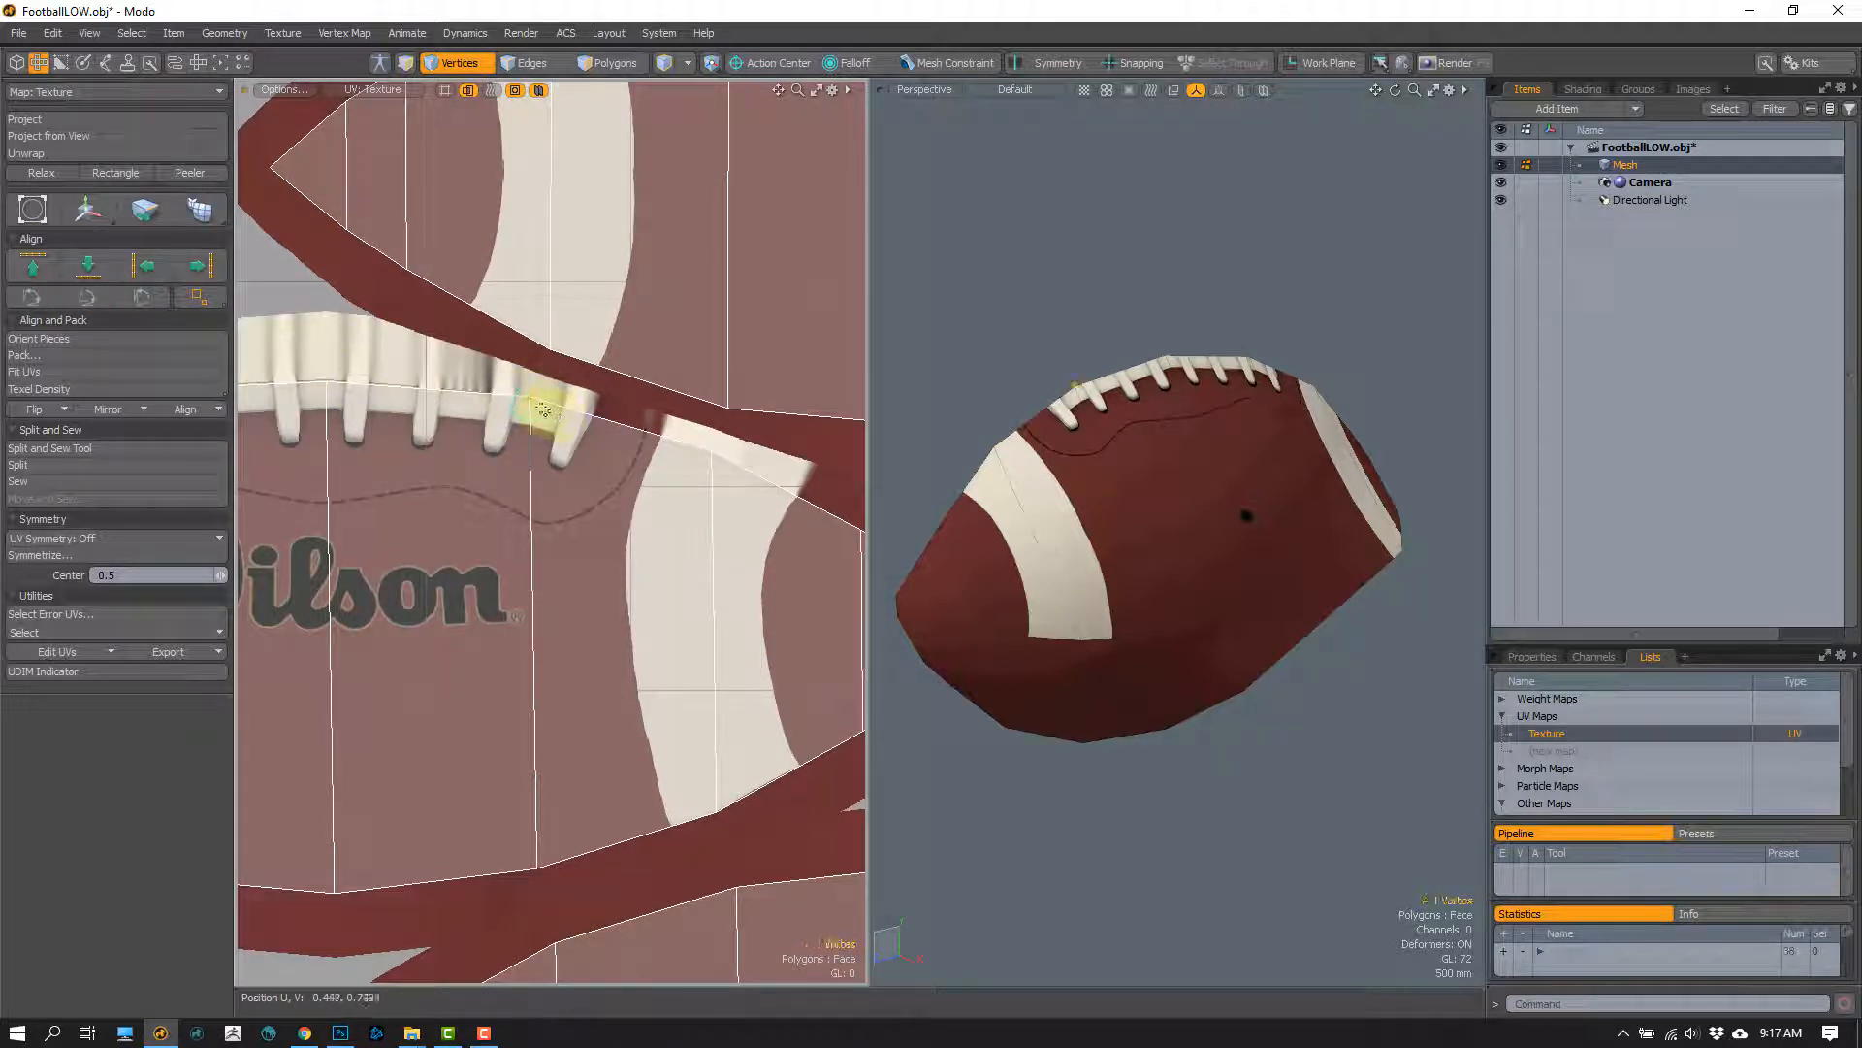
{"action": "key", "text": "2"}
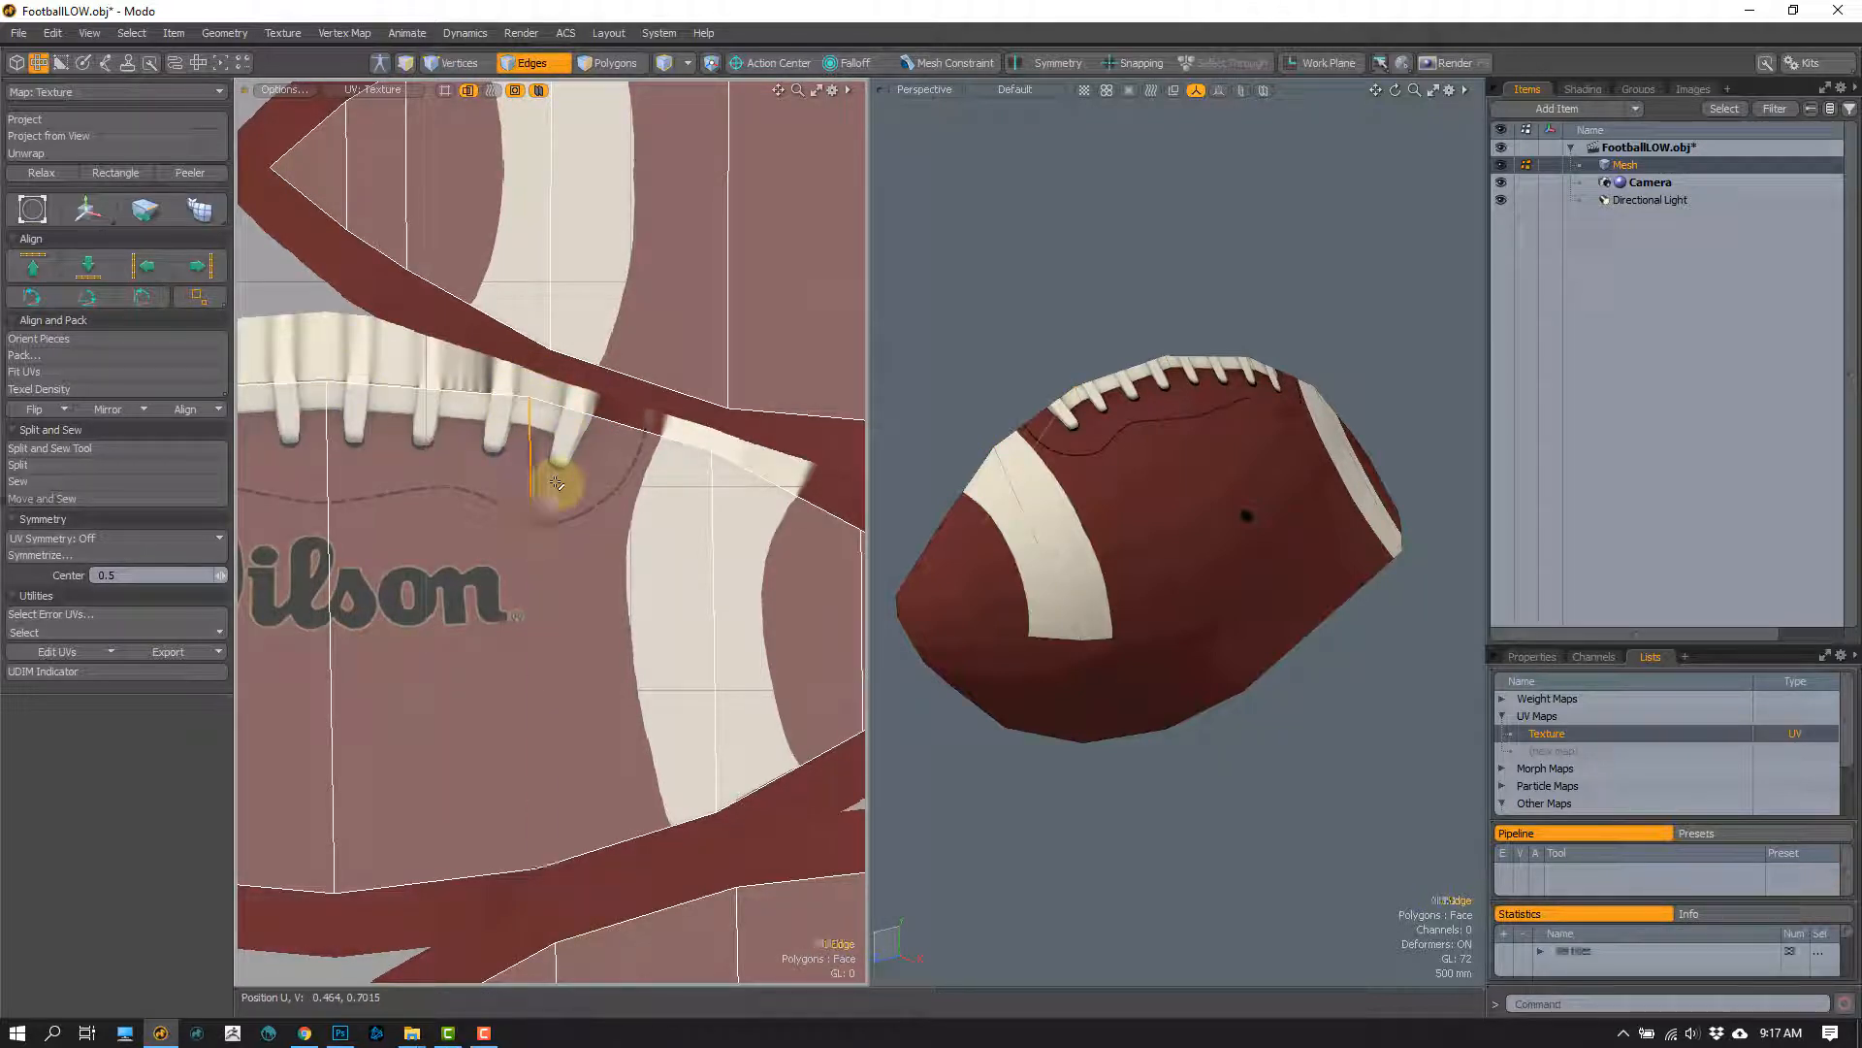
{"action": "left_click", "coordinate": [564, 448]}
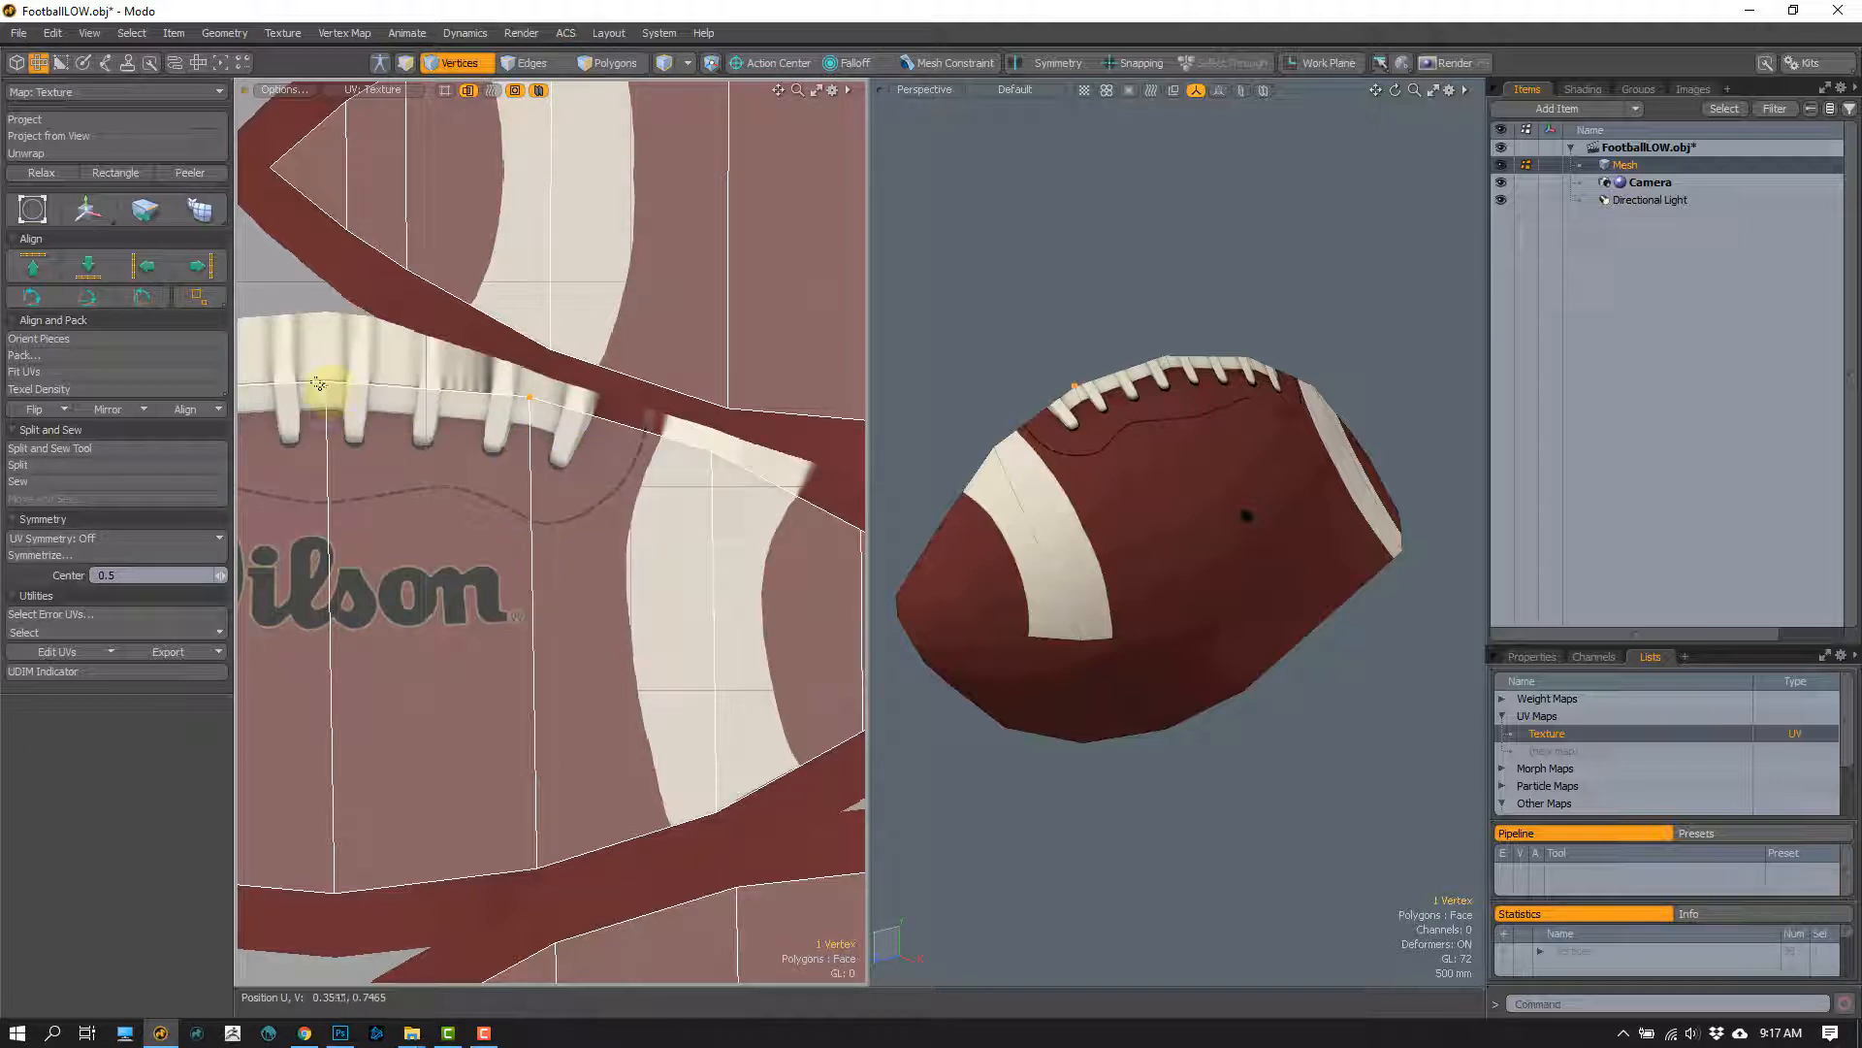
{"action": "right_click_drag", "start_coordinate": [684, 457], "coordinate": [376, 428]}
Step: Undo the edge loop removals to bring back the football's lengthwise and crosswise loops
{"action": "key", "text": "2"}
{"action": "scroll", "coordinate": [1120, 547], "scroll_direction": "down", "scroll_amount": 3}
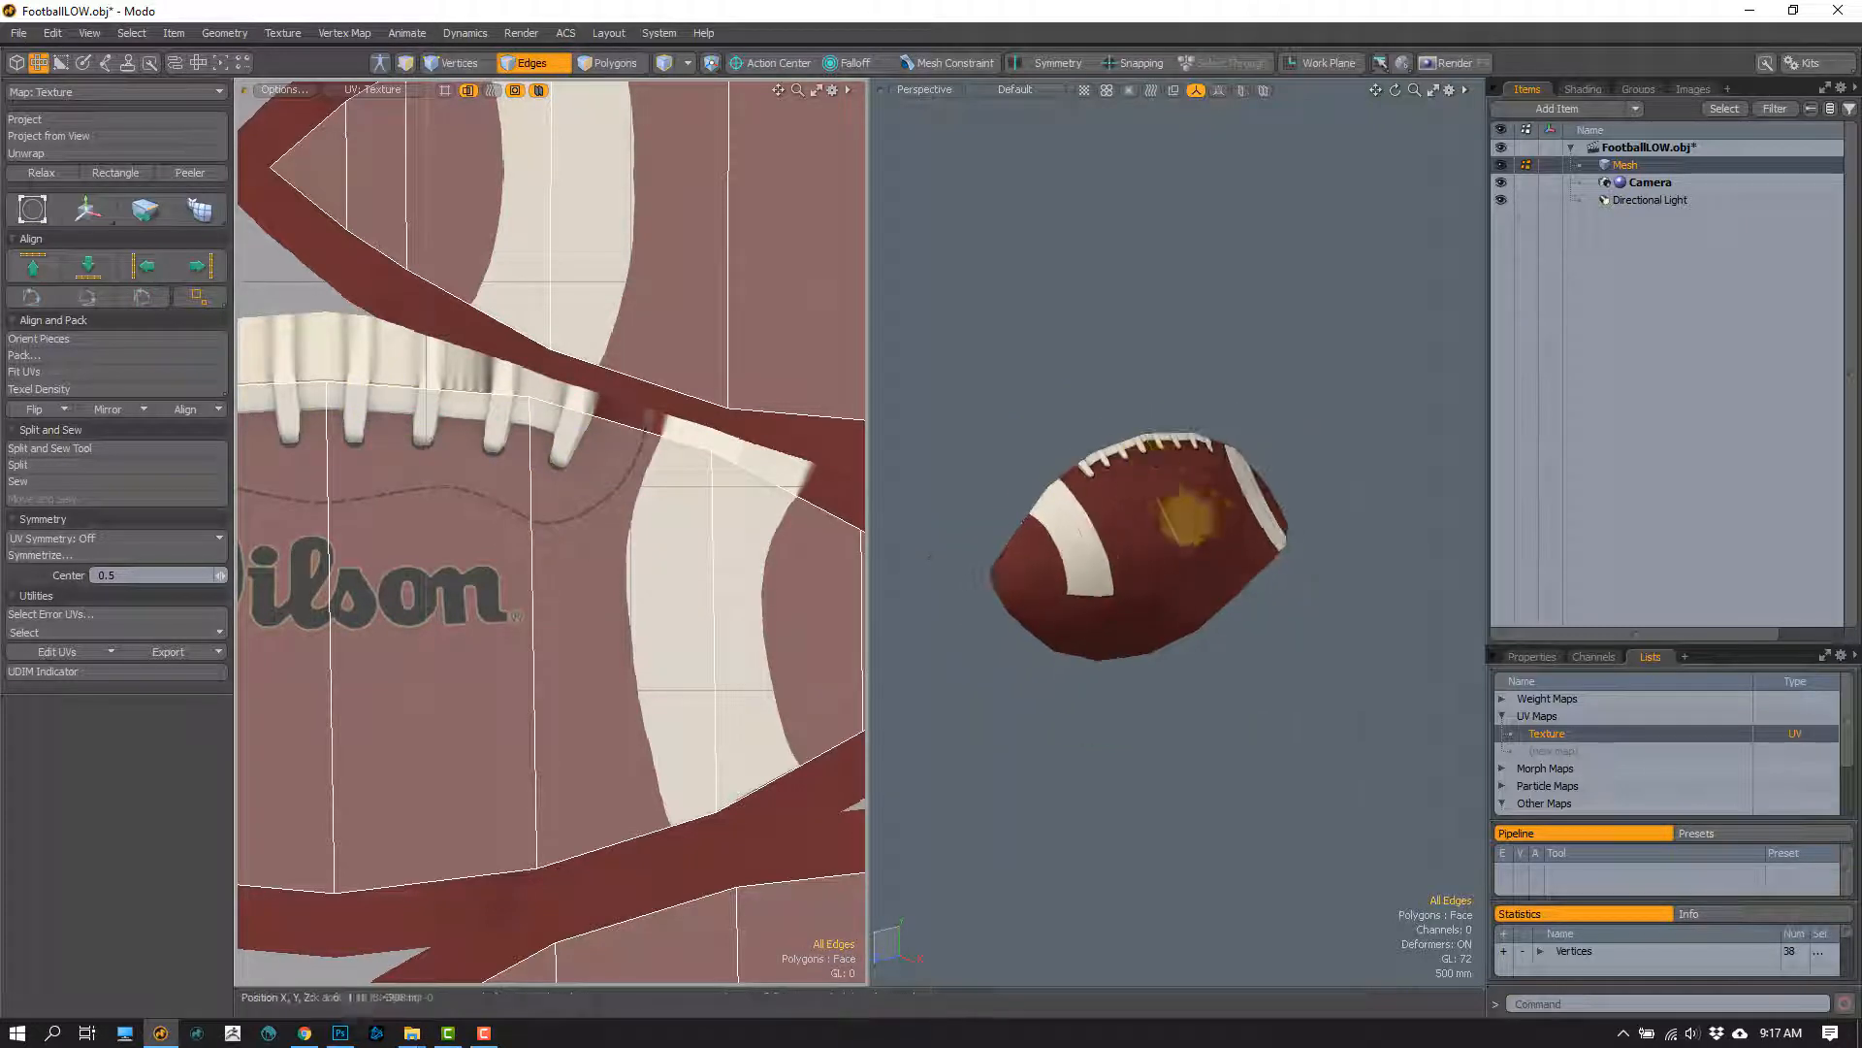
{"action": "key", "text": "1"}
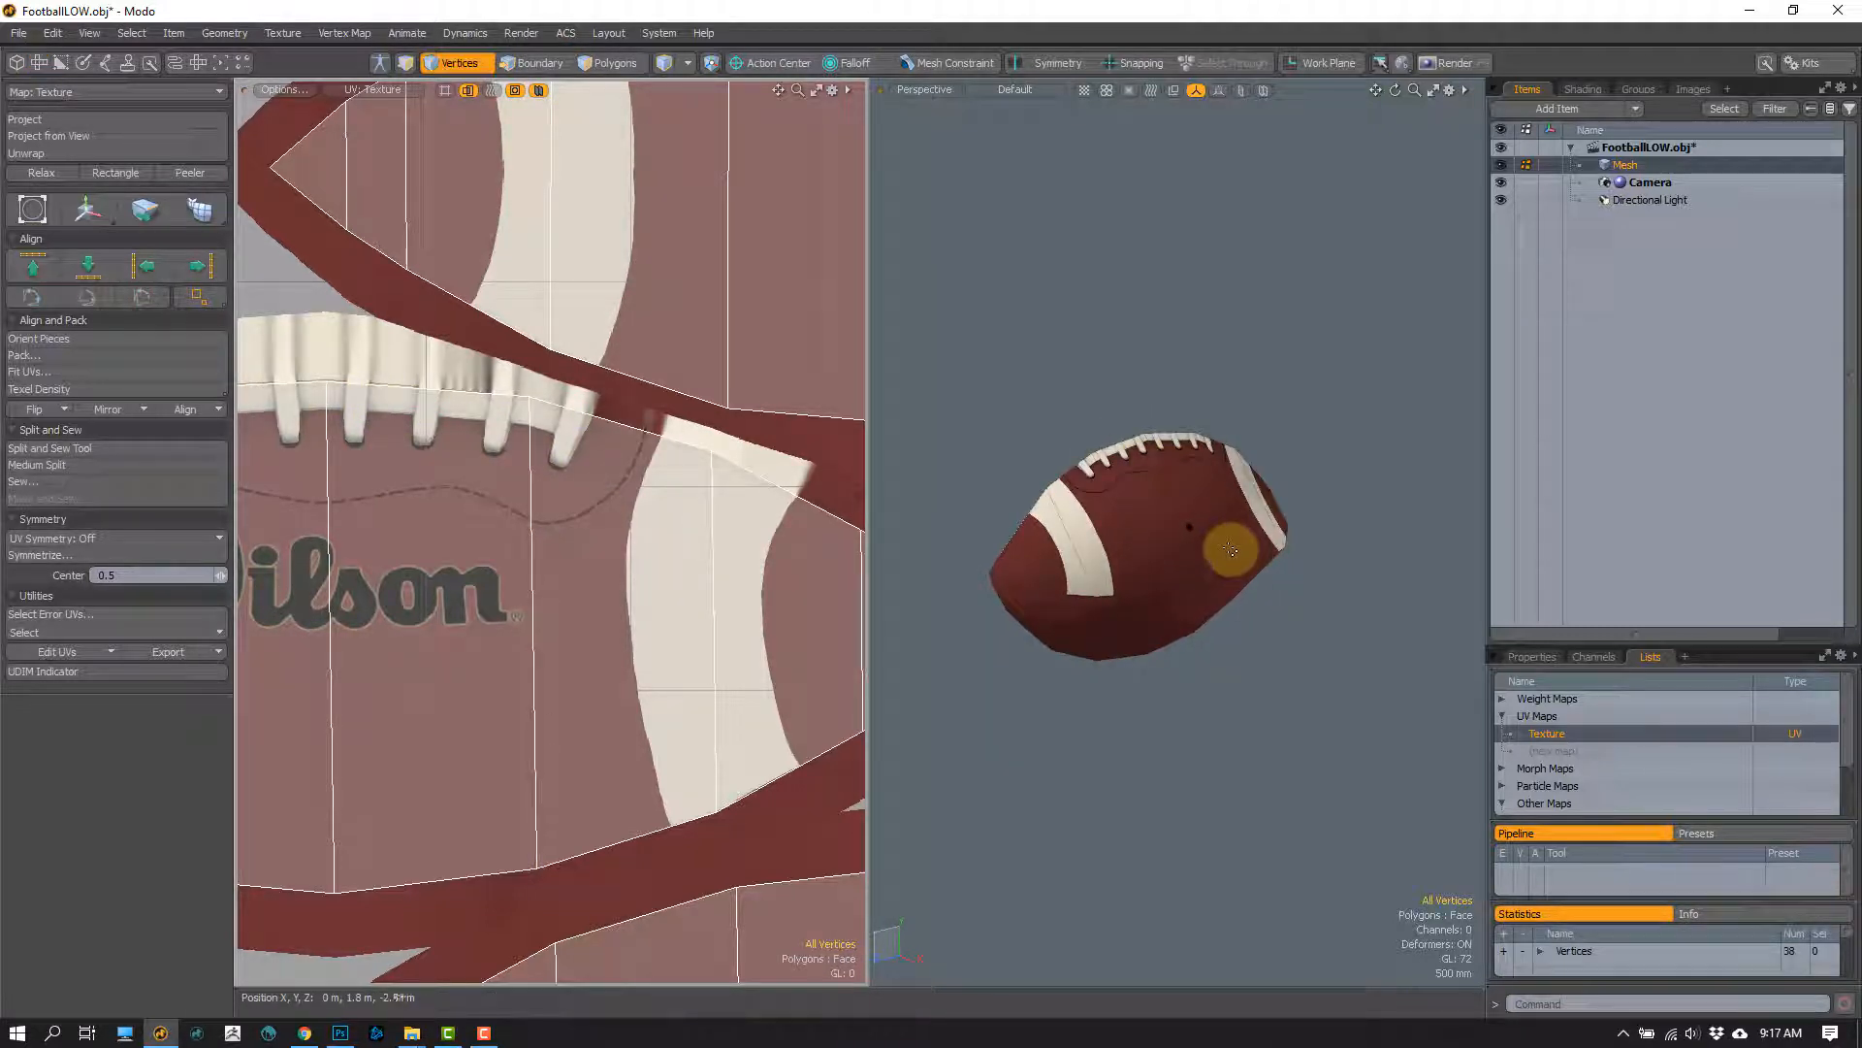
{"action": "double_click", "coordinate": [1226, 557]}
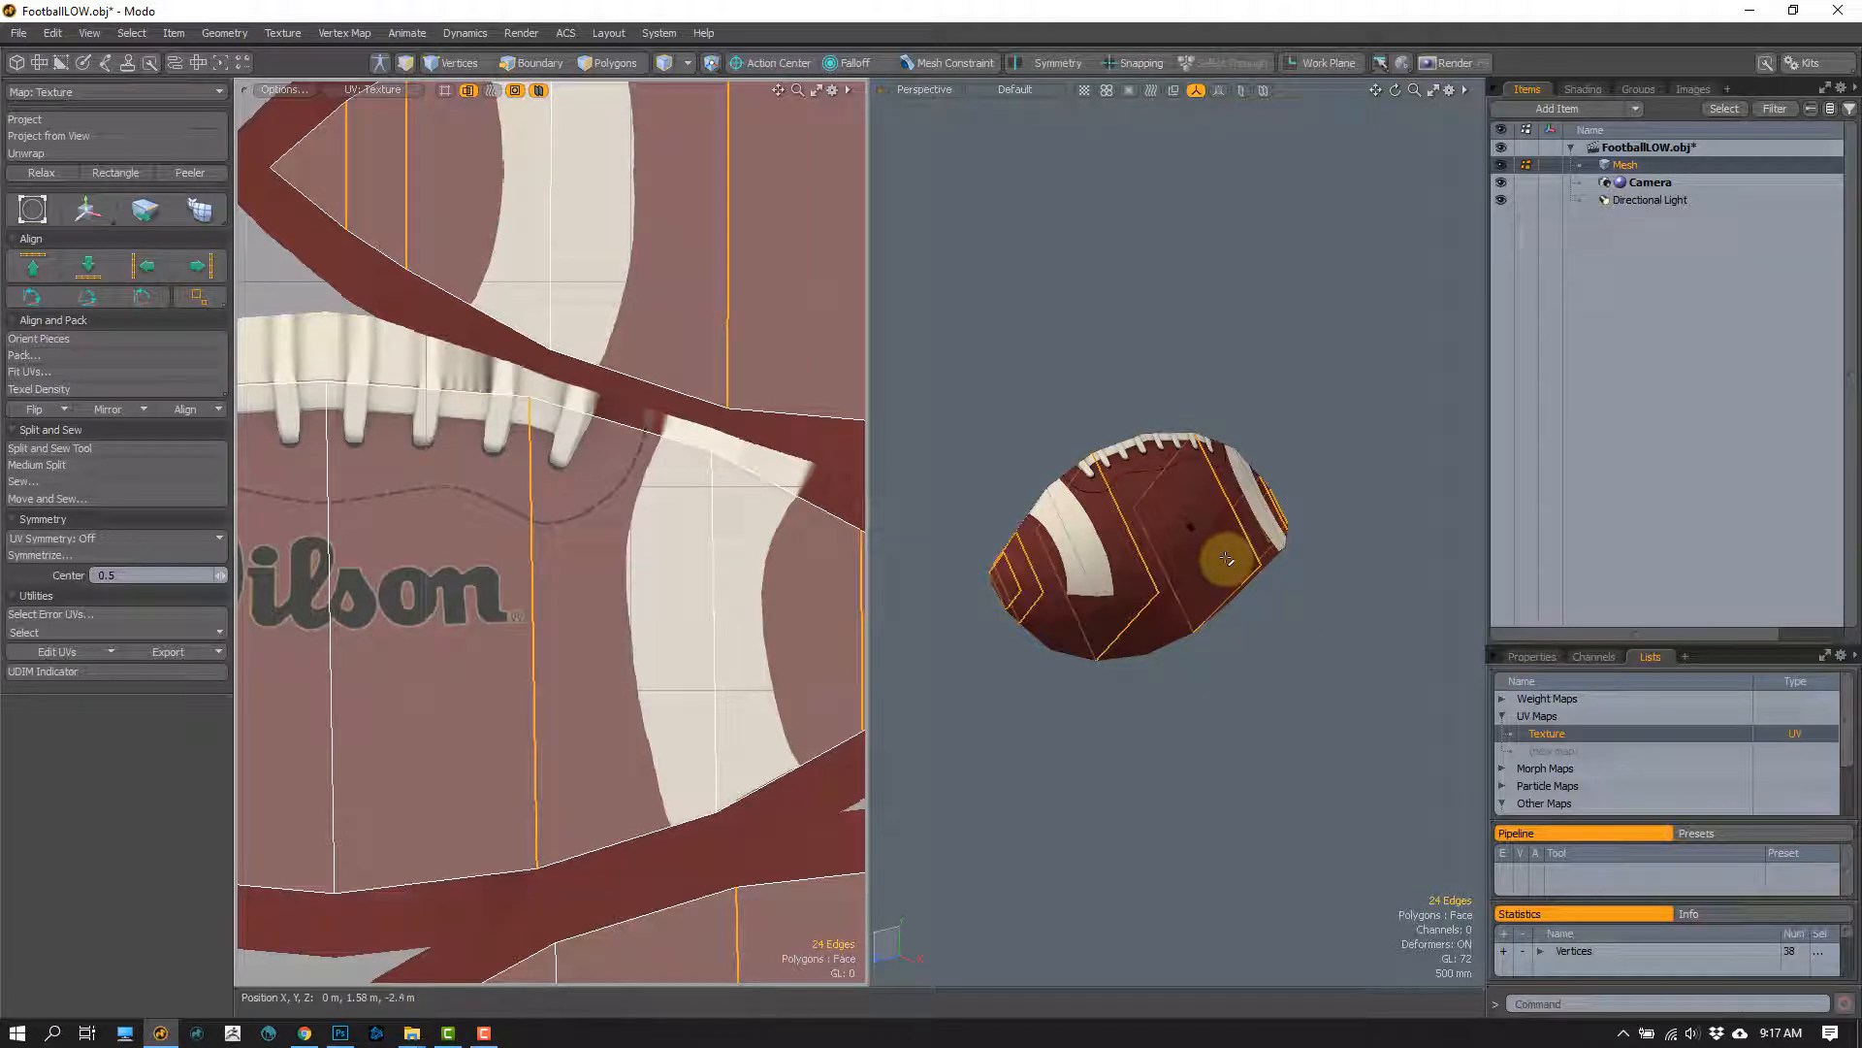
{"action": "key", "text": "ctrl+z"}
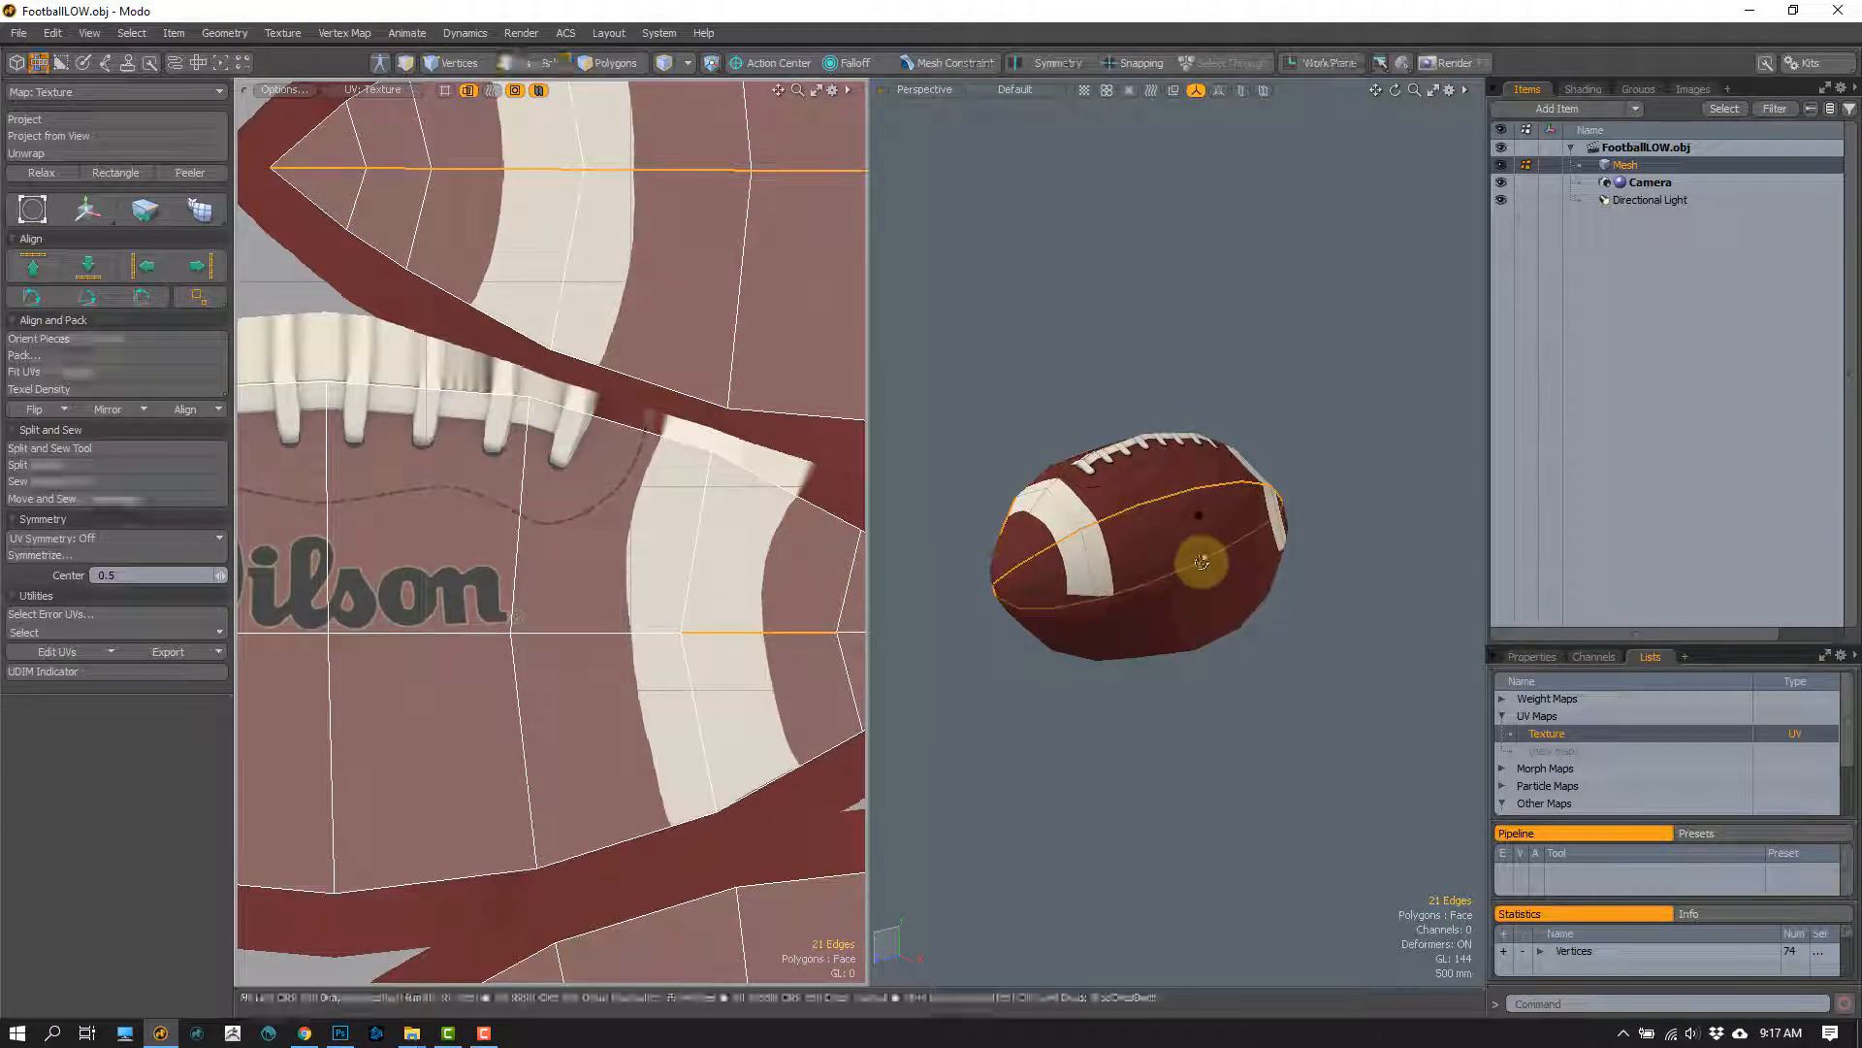
Step: Try deleting the lengthwise seam edge loops of the football, inspect the UVs and baked texture, and undo the deletion
{"action": "left_click_drag", "start_coordinate": [1197, 563], "coordinate": [1105, 548], "text": "alt"}
{"action": "double_click", "coordinate": [1179, 569]}
{"action": "double_click", "coordinate": [1125, 511], "text": "shift"}
{"action": "scroll", "coordinate": [639, 578], "scroll_direction": "down", "scroll_amount": 5}
{"action": "key", "text": "Delete"}
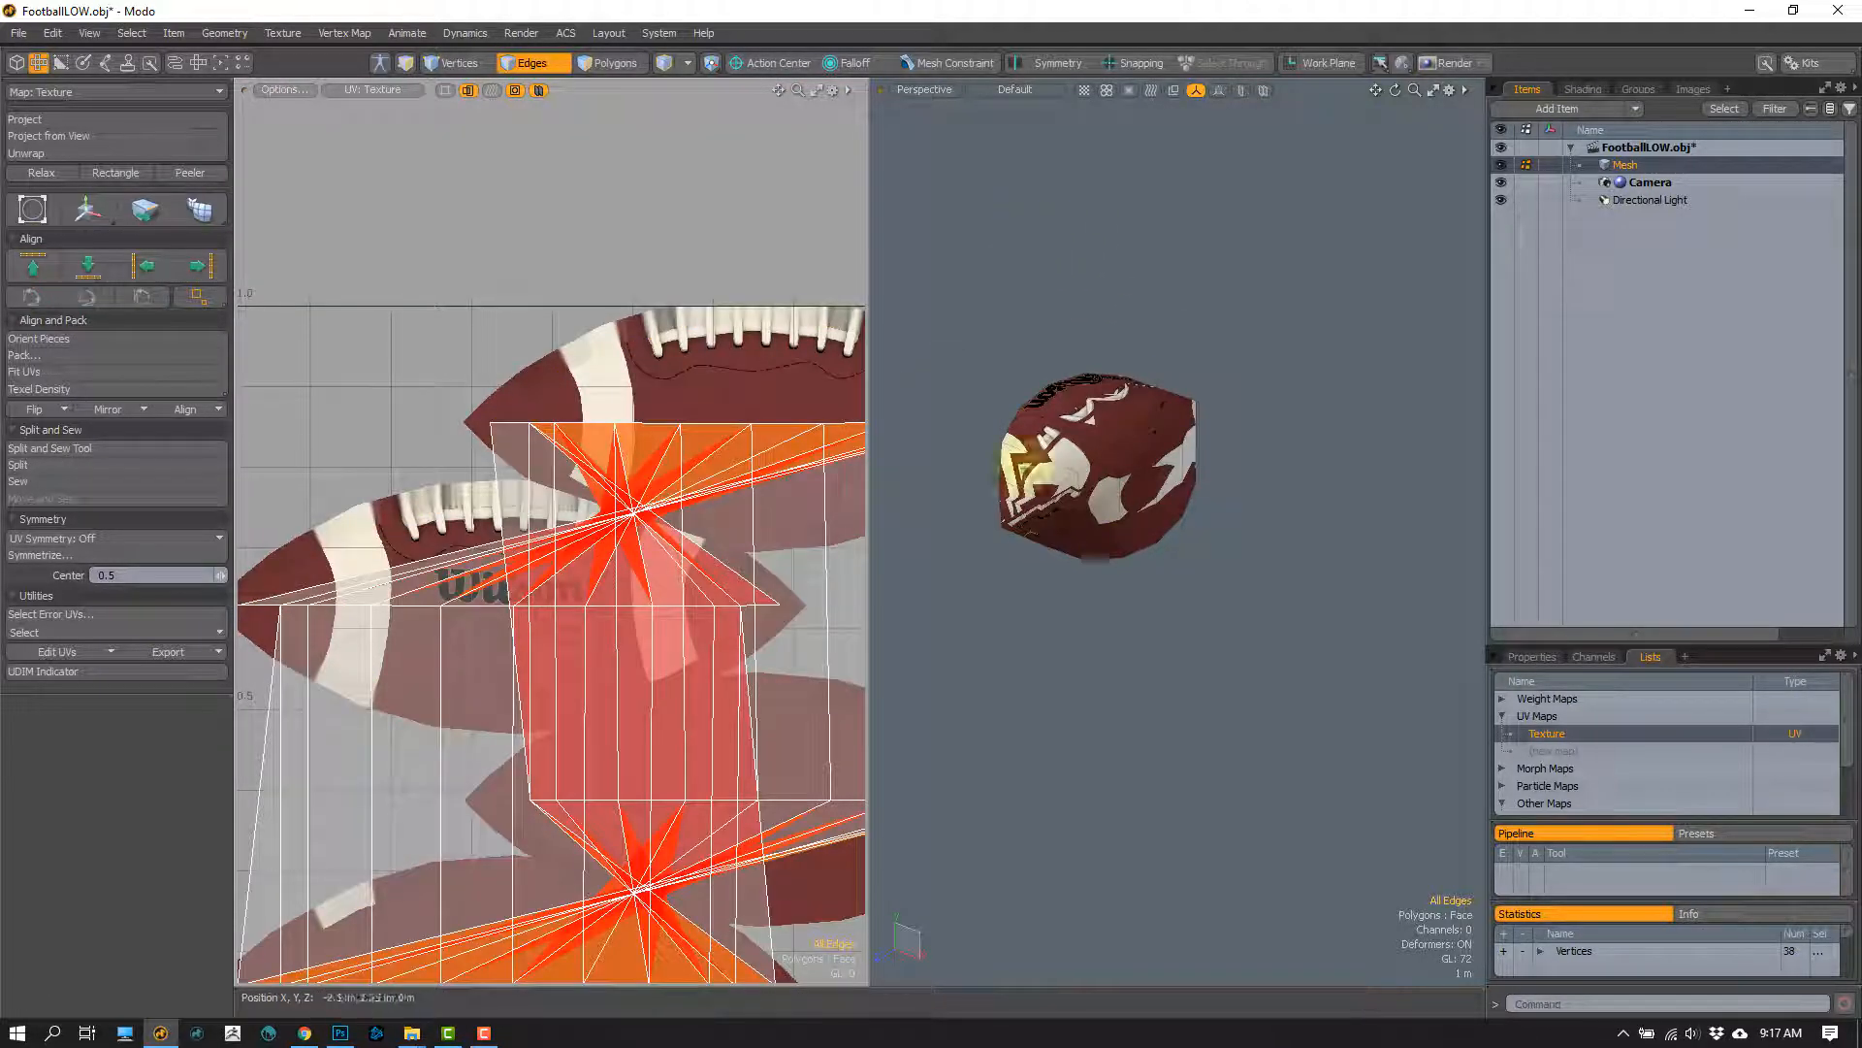
{"action": "left_click_drag", "start_coordinate": [1026, 469], "coordinate": [1109, 462], "text": "alt"}
{"action": "key", "text": "ctrl+z"}
Step: Select the lengthwise seam loop below the laced panel and examine its matching border edges on the UV islands
{"action": "left_click", "coordinate": [1093, 434]}
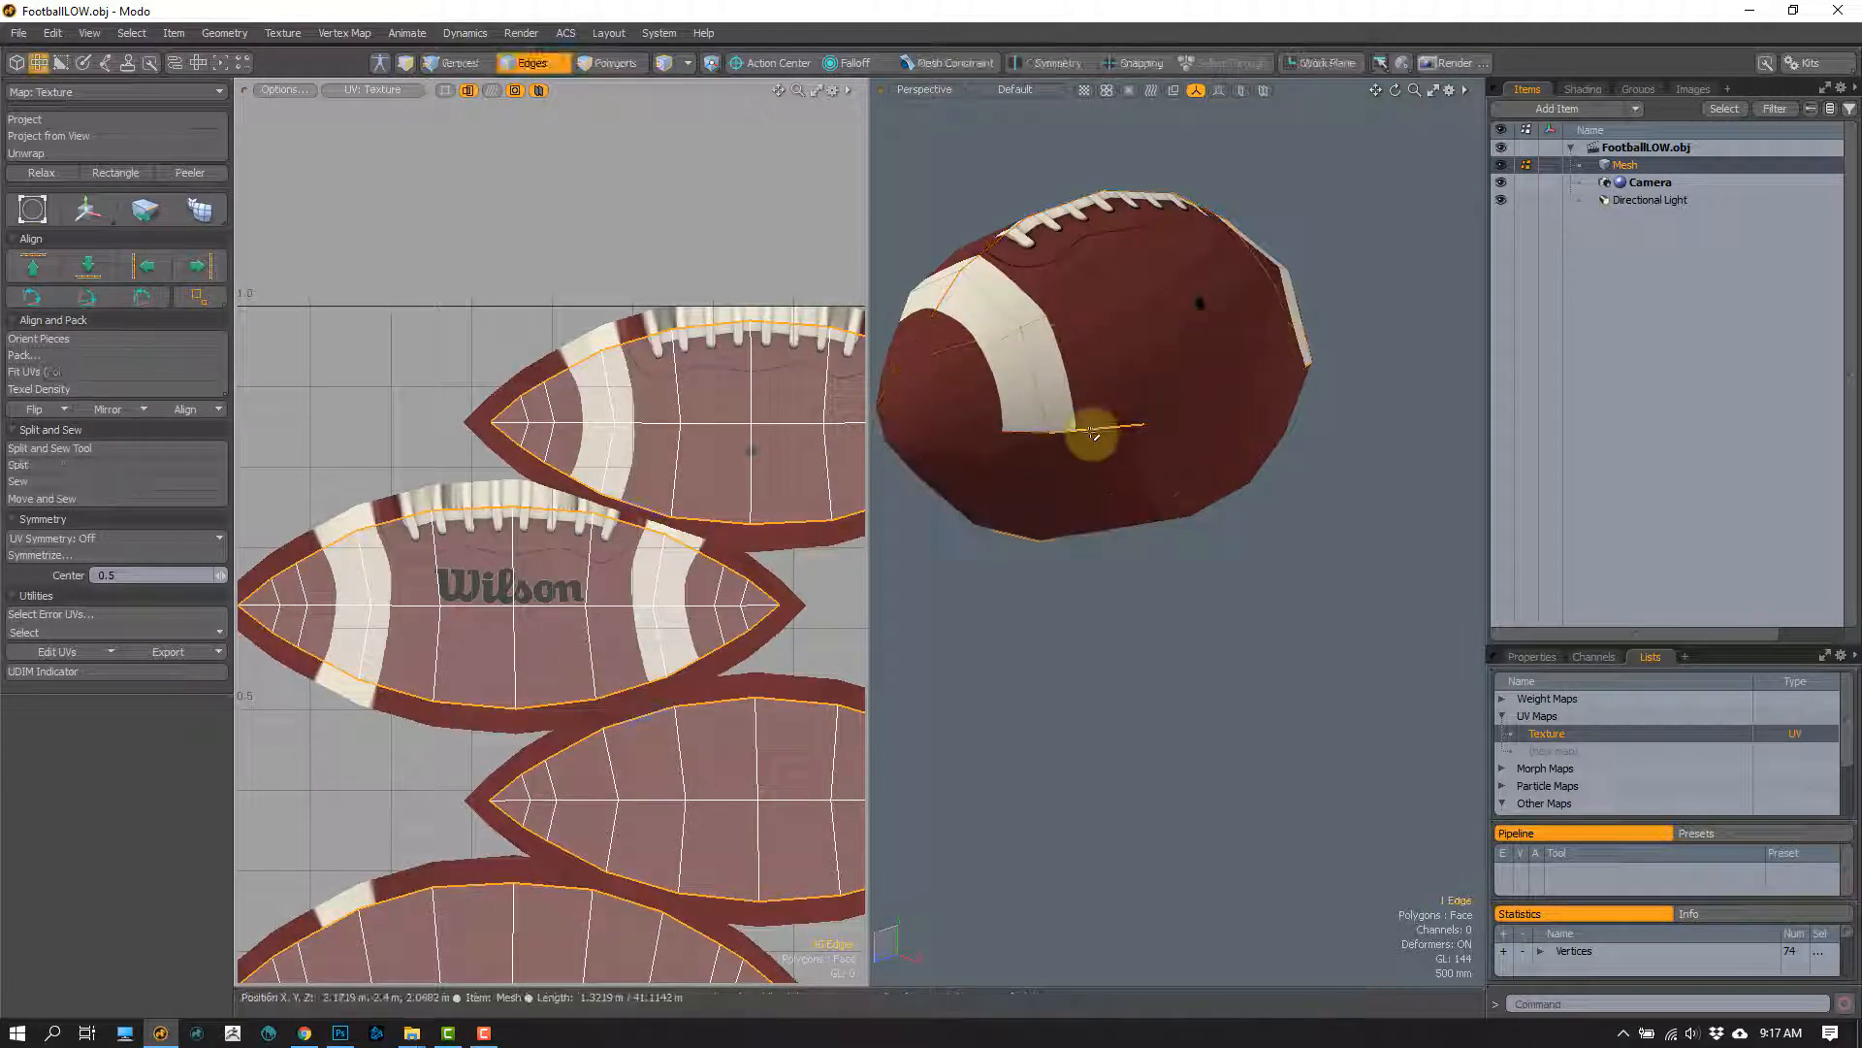
{"action": "double_click", "coordinate": [1093, 433]}
{"action": "scroll", "coordinate": [702, 553], "scroll_direction": "down", "scroll_amount": 2}
{"action": "left_click_drag", "start_coordinate": [633, 521], "coordinate": [470, 408], "text": "alt"}
{"action": "scroll", "coordinate": [515, 389], "scroll_direction": "up", "scroll_amount": 3}
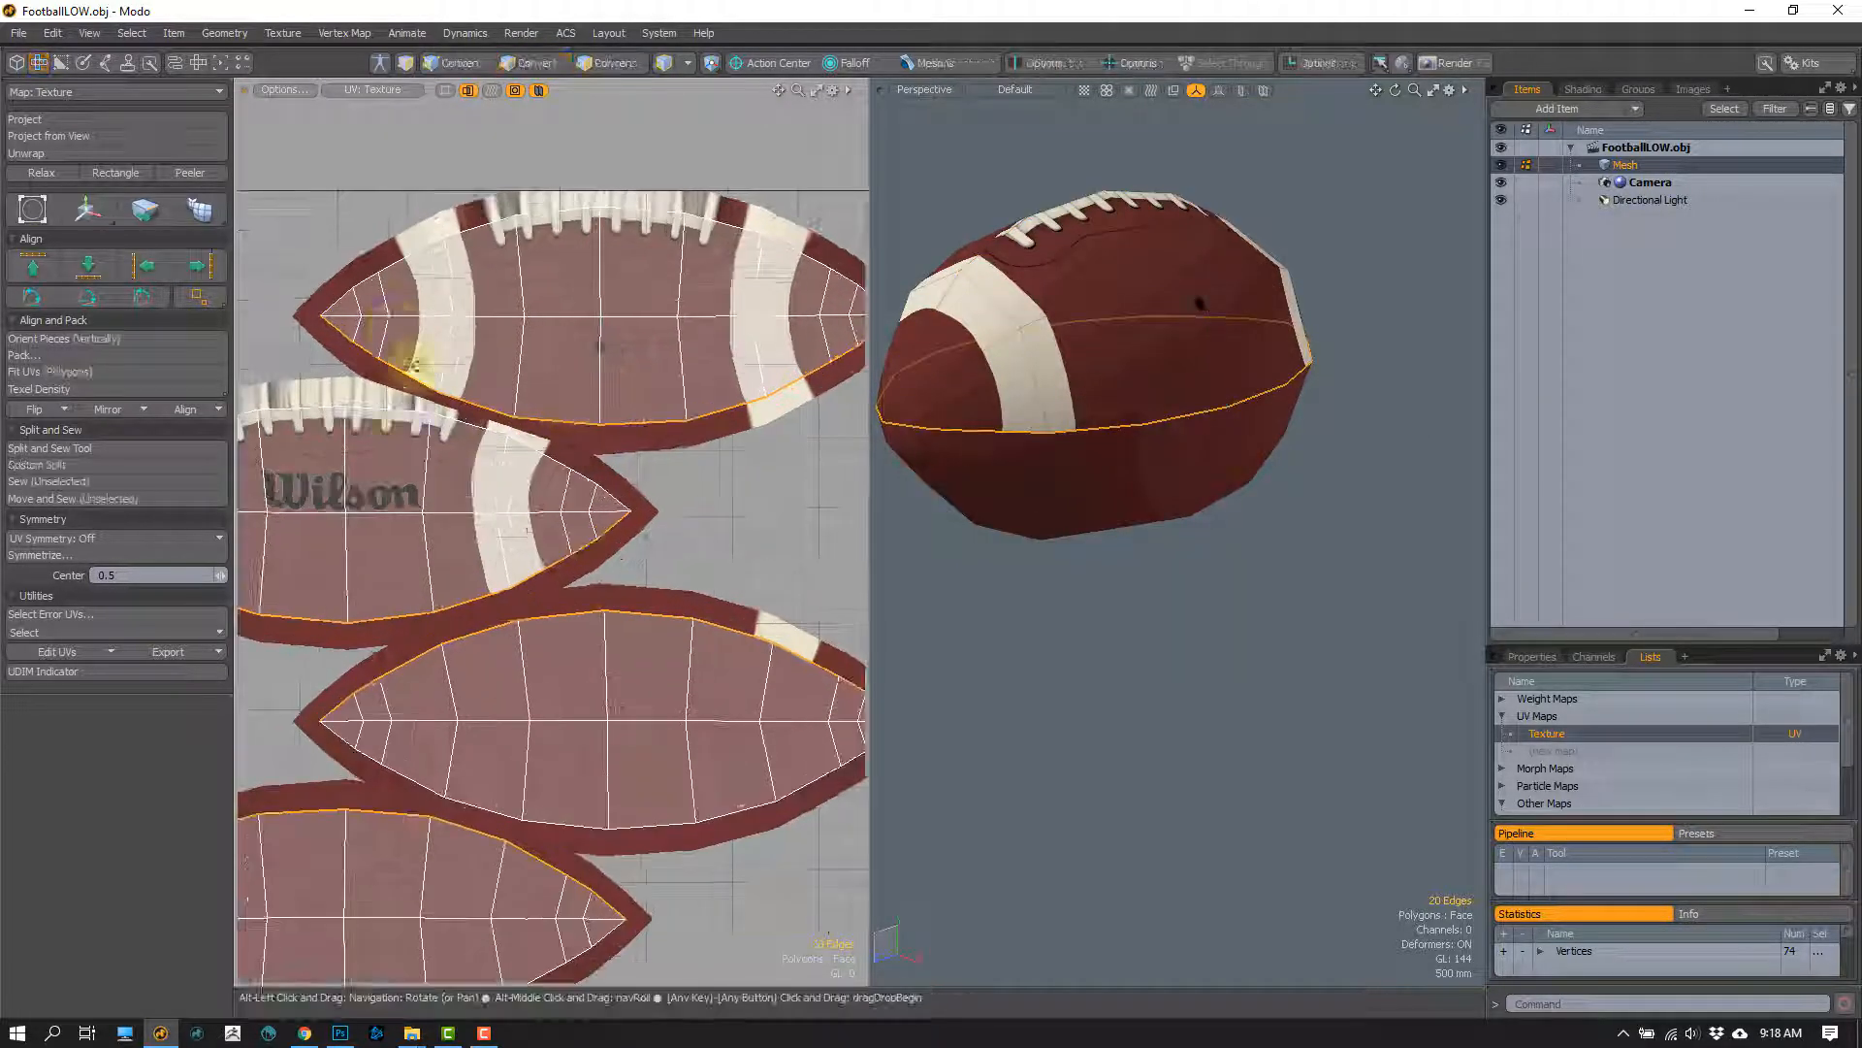
Step: Set the UV view's backdrop to none and select the border edges of the uppermost UV island
{"action": "left_click", "coordinate": [283, 89]}
{"action": "mouse_move", "coordinate": [296, 350]}
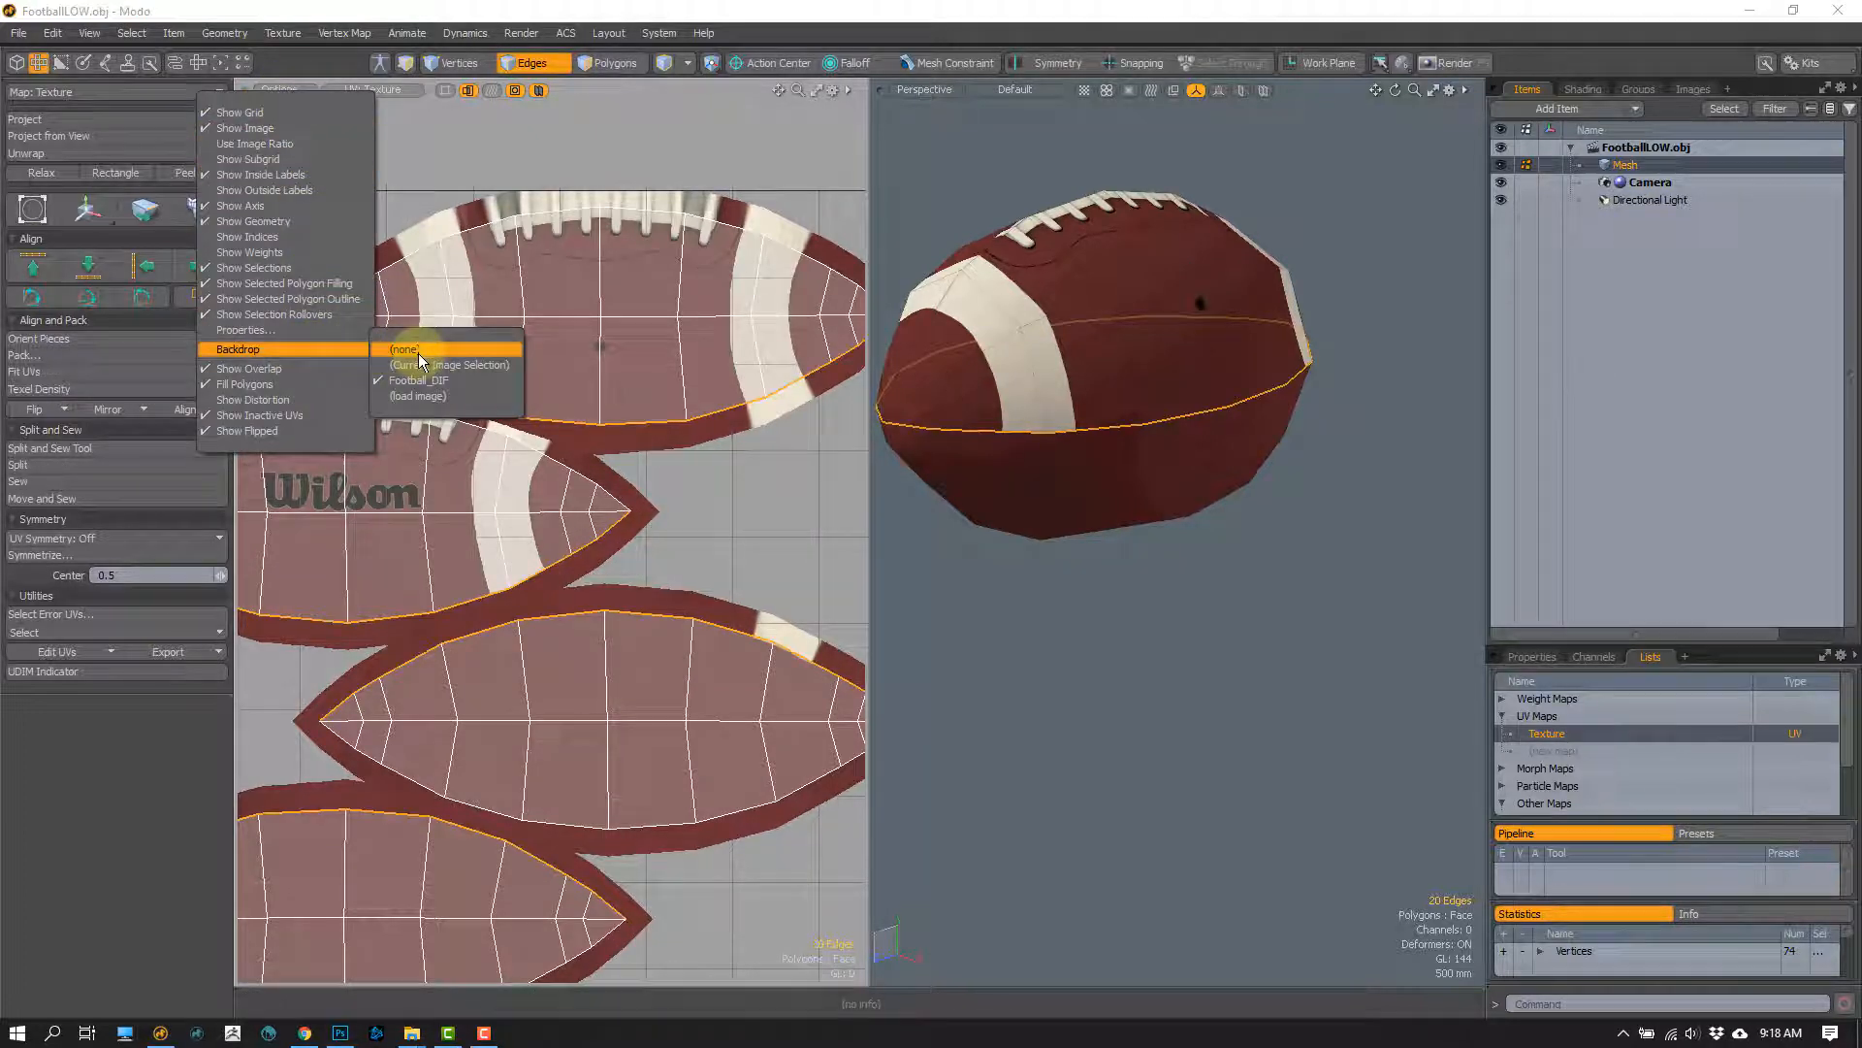
{"action": "left_click", "coordinate": [417, 351]}
{"action": "double_click", "coordinate": [323, 322]}
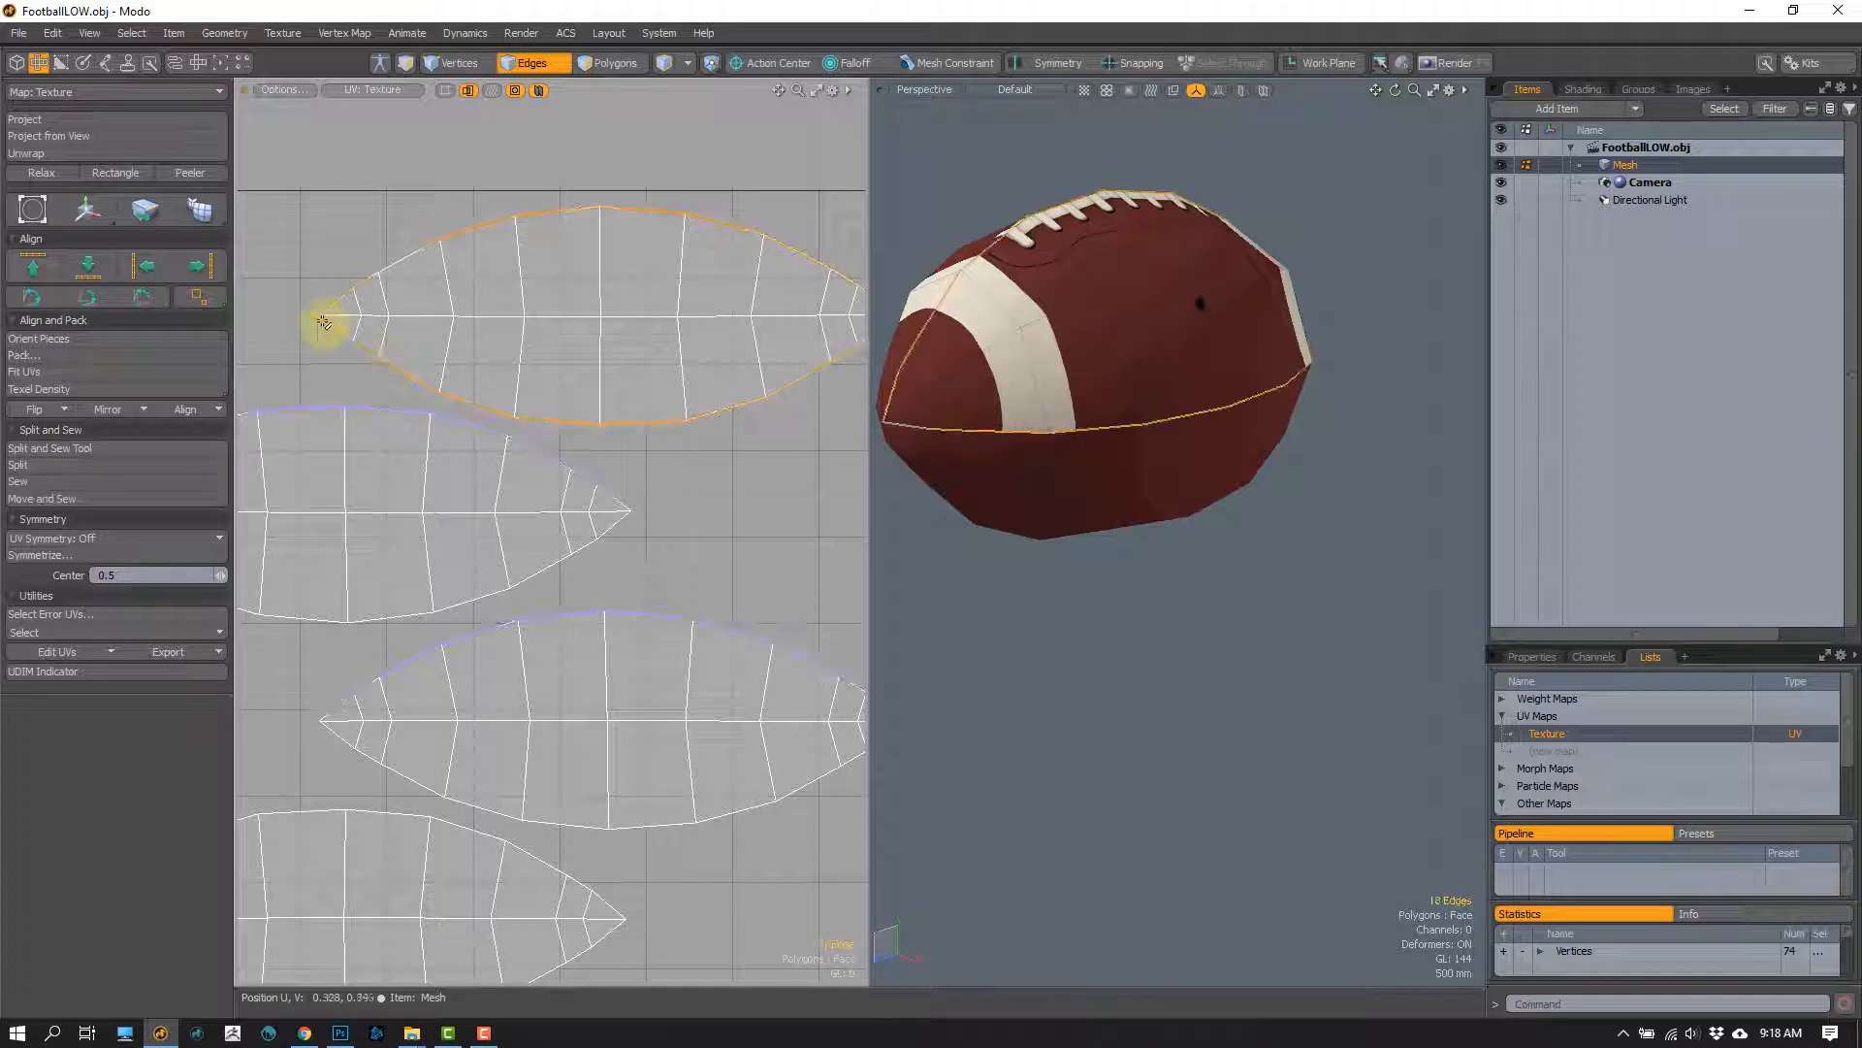
Step: Try removing the crosswise edge loop just right of the football's centre, compare the UV island outlines, and undo it
{"action": "left_click_drag", "start_coordinate": [665, 424], "coordinate": [626, 453], "text": "alt"}
{"action": "double_click", "coordinate": [647, 411]}
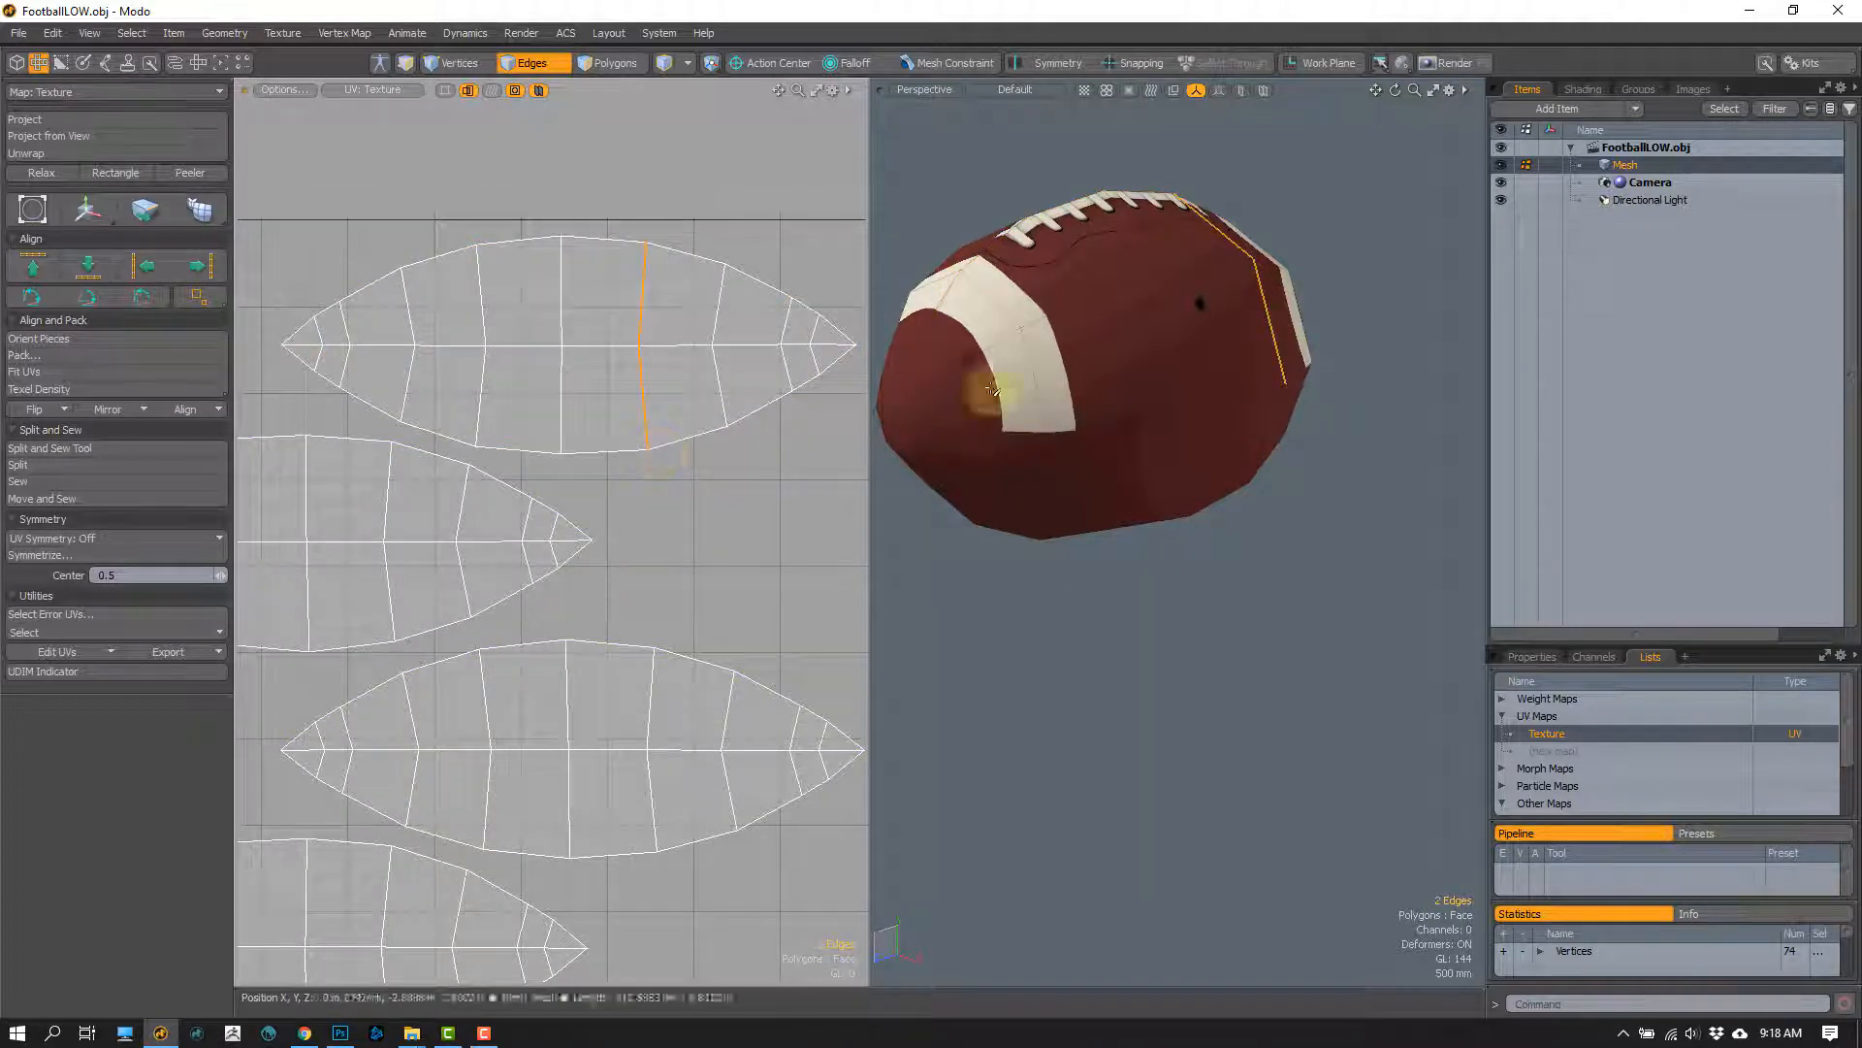
{"action": "left_click_drag", "start_coordinate": [1193, 390], "coordinate": [1109, 395], "text": "alt"}
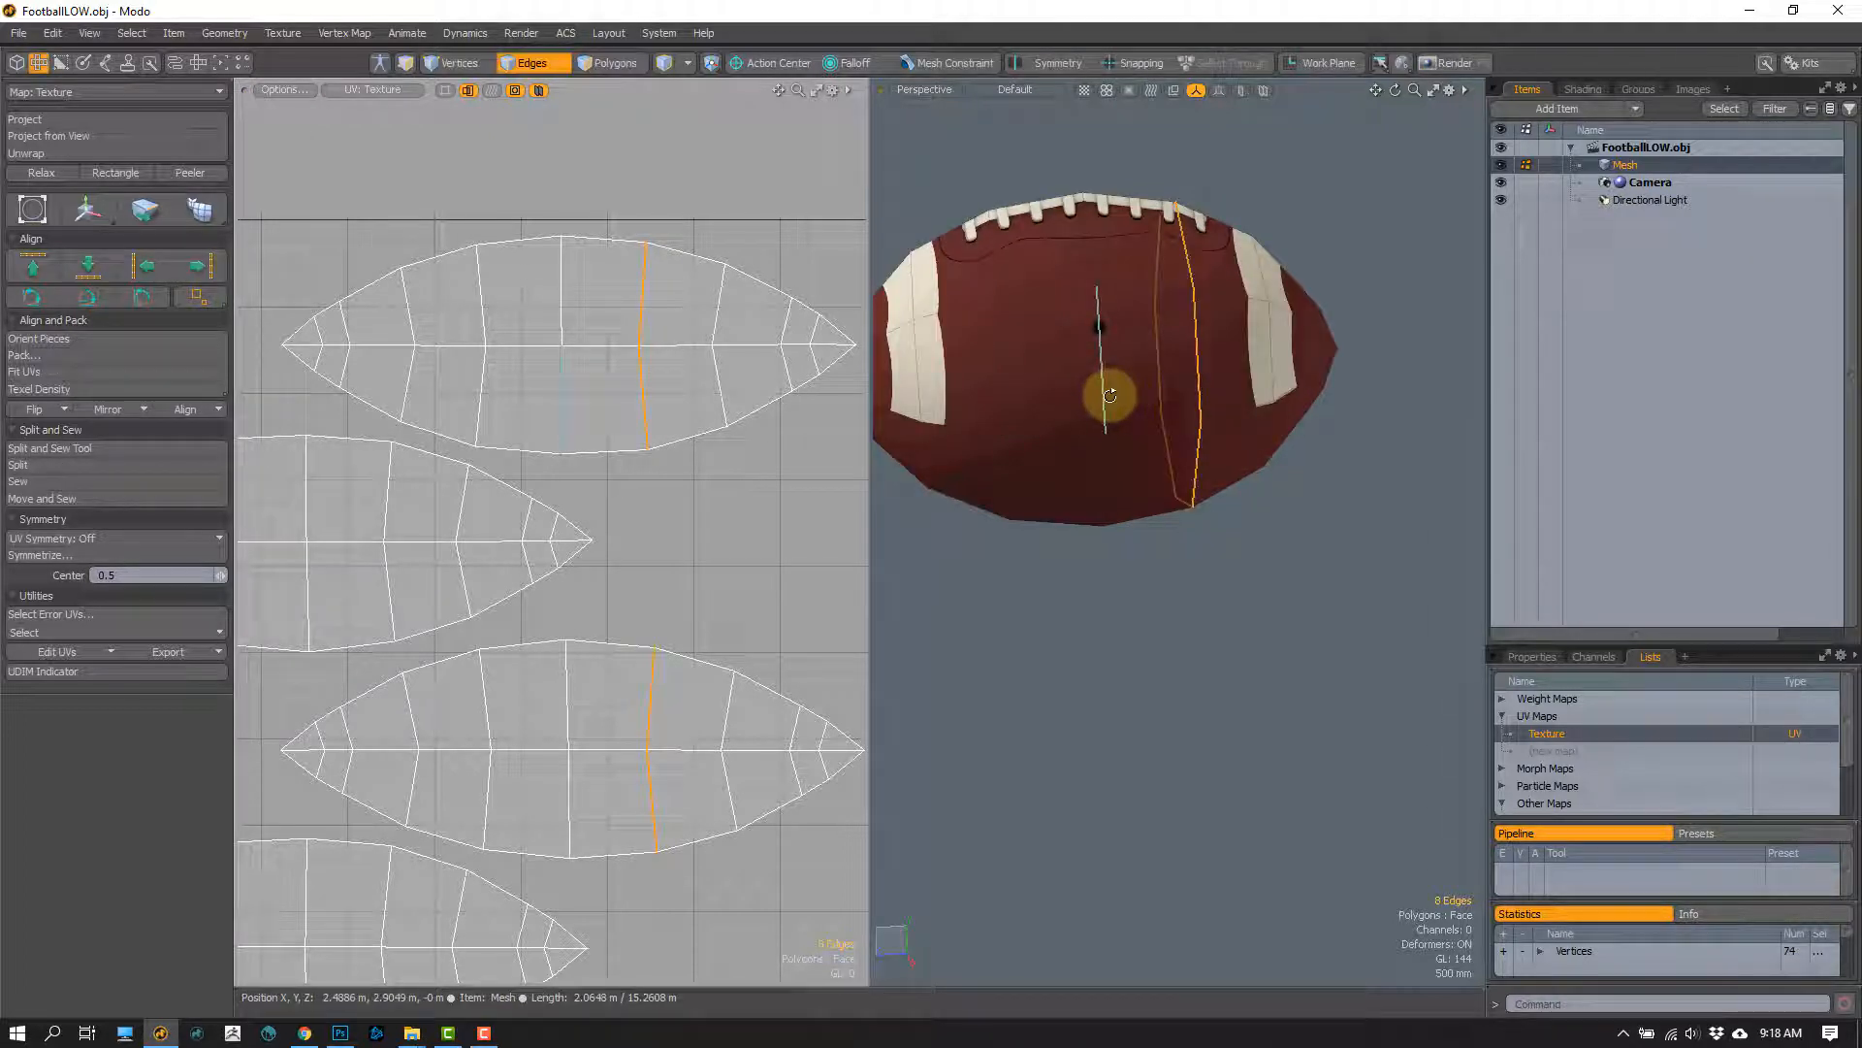
{"action": "key", "text": "BackSpace"}
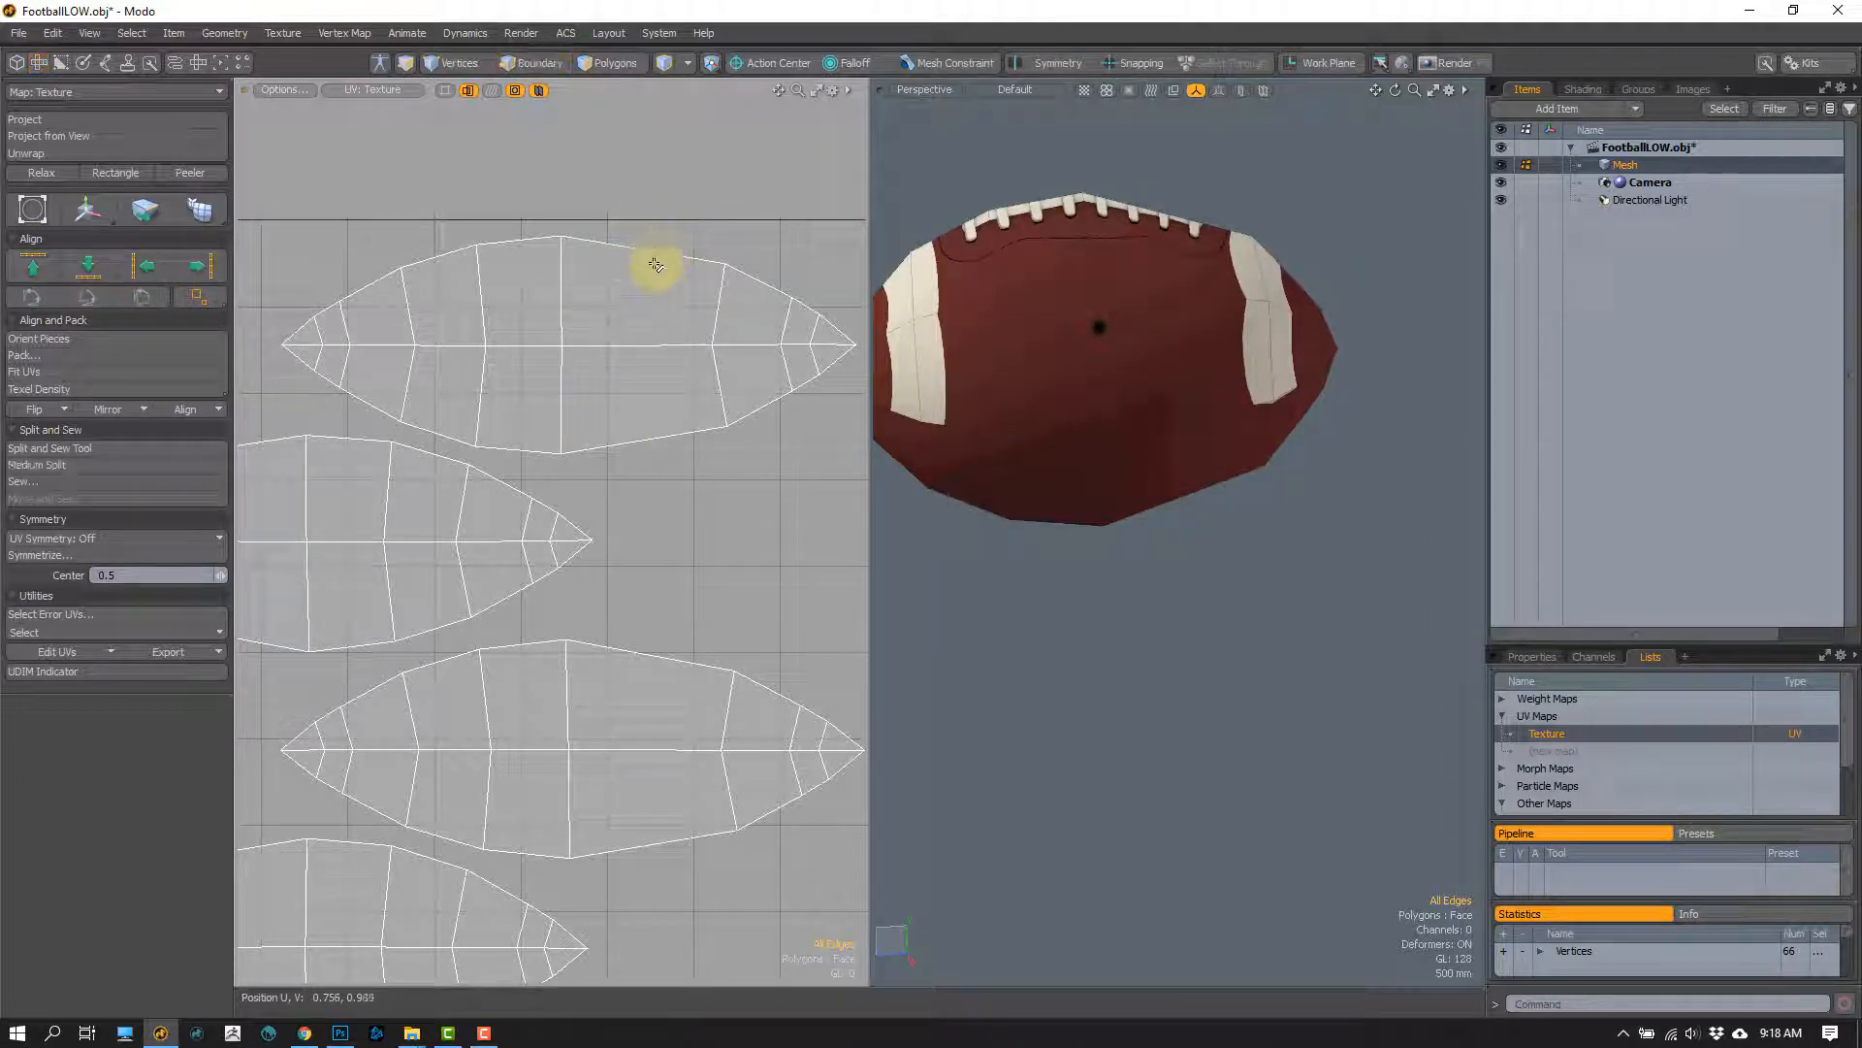
{"action": "key", "text": "ctrl+z"}
{"action": "key", "text": "2"}
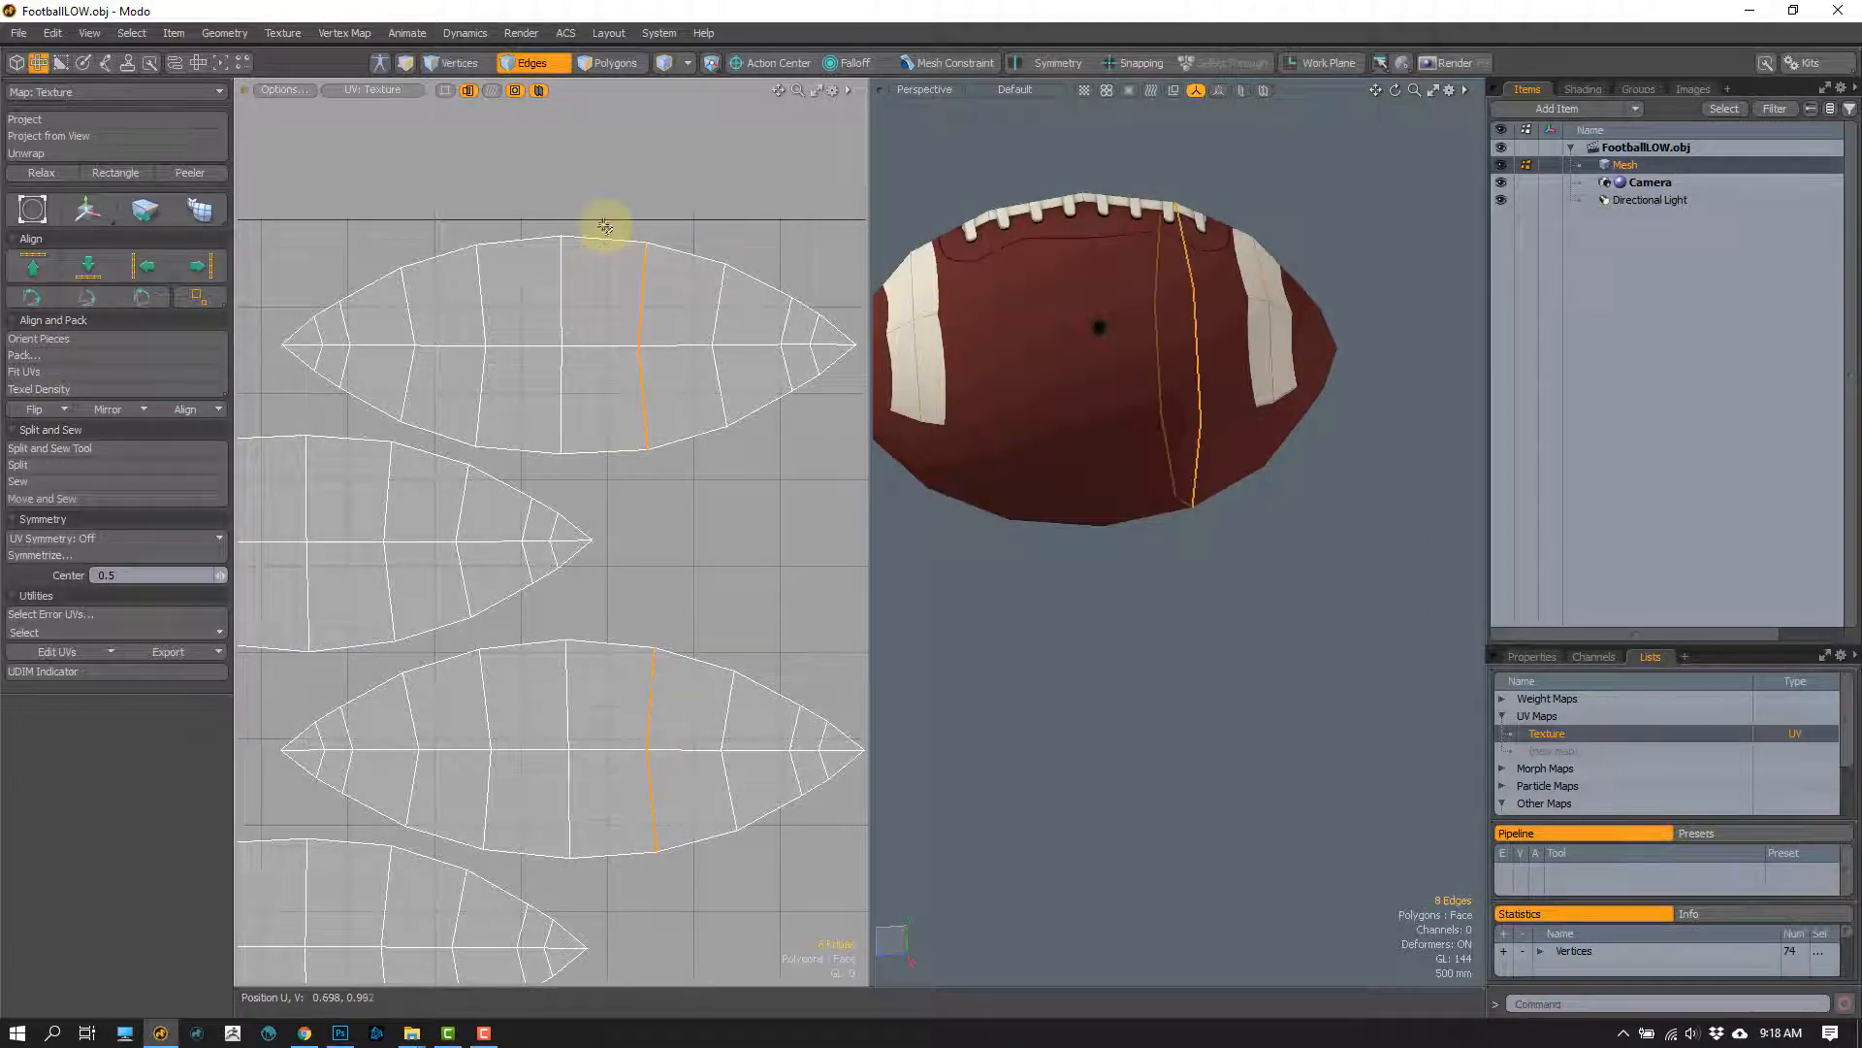
Step: Select all polygons of the uppermost UV island and isolate them by hiding the rest of the football
{"action": "left_click", "coordinate": [621, 240]}
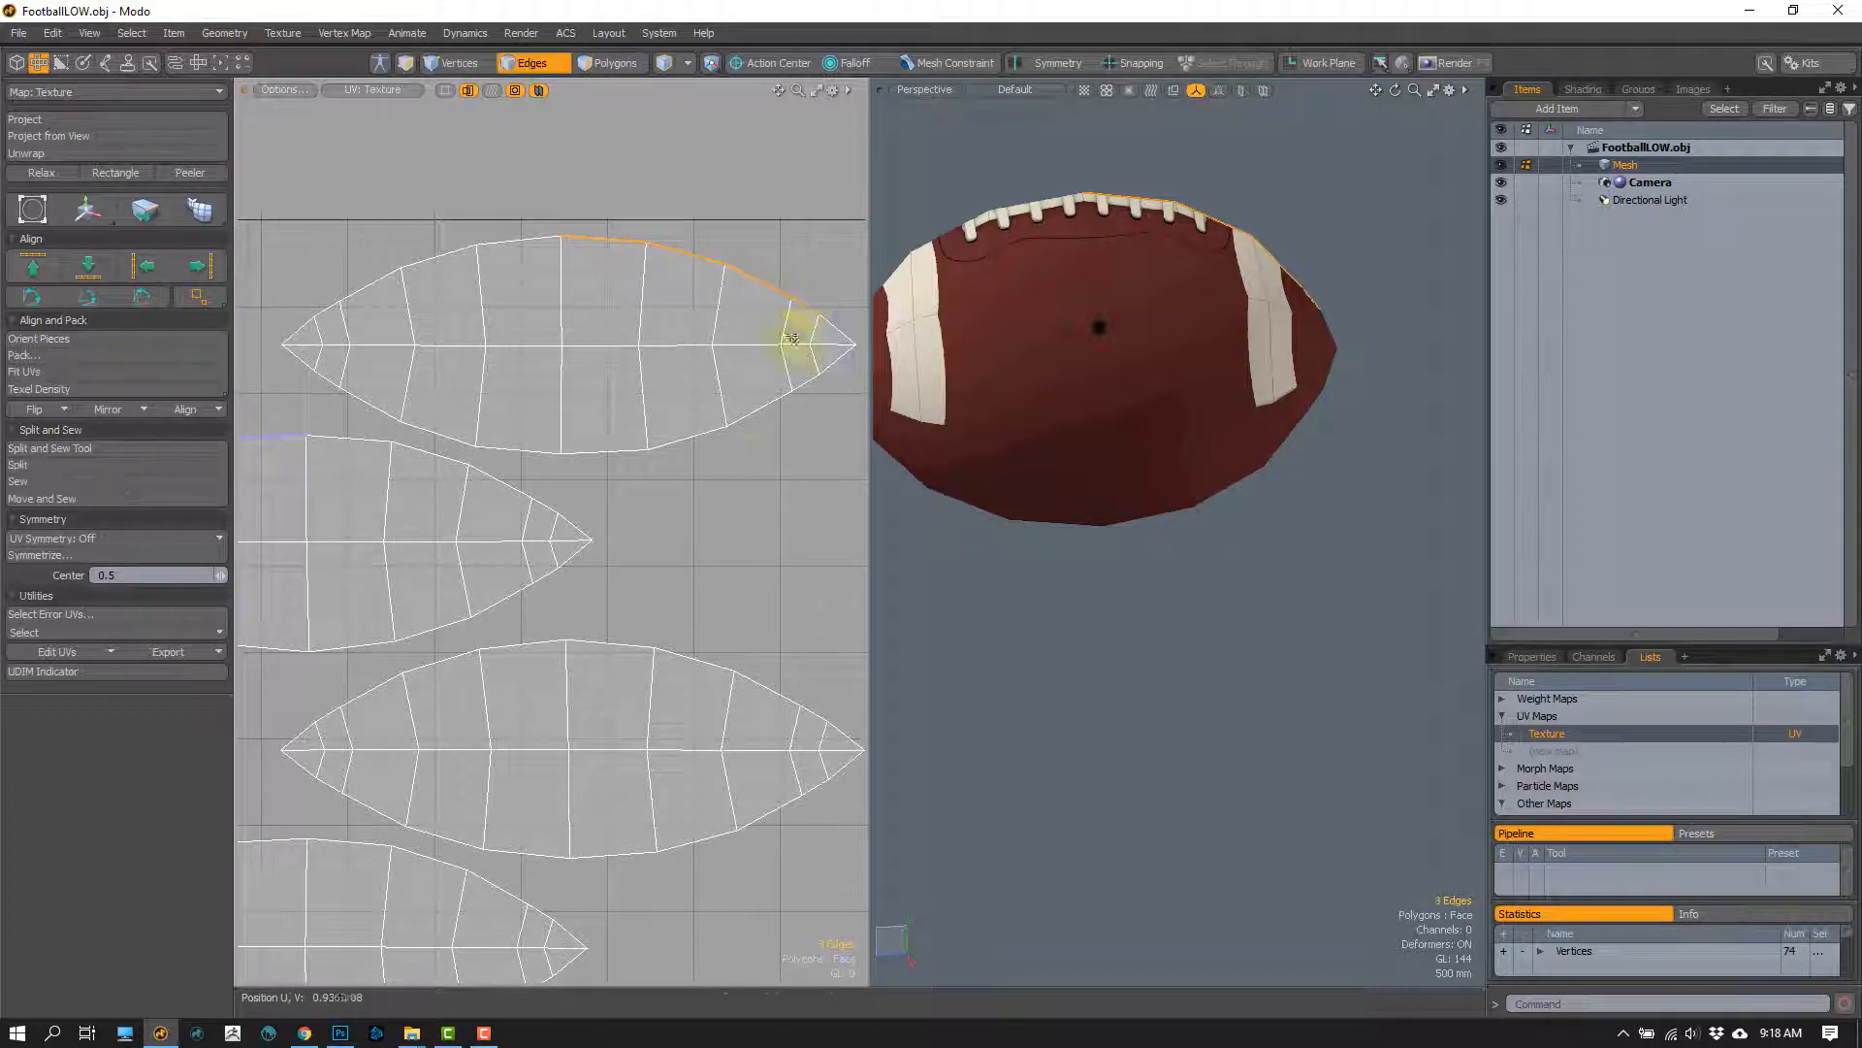
{"action": "key", "text": "a"}
{"action": "key", "text": "3"}
{"action": "double_click", "coordinate": [632, 340]}
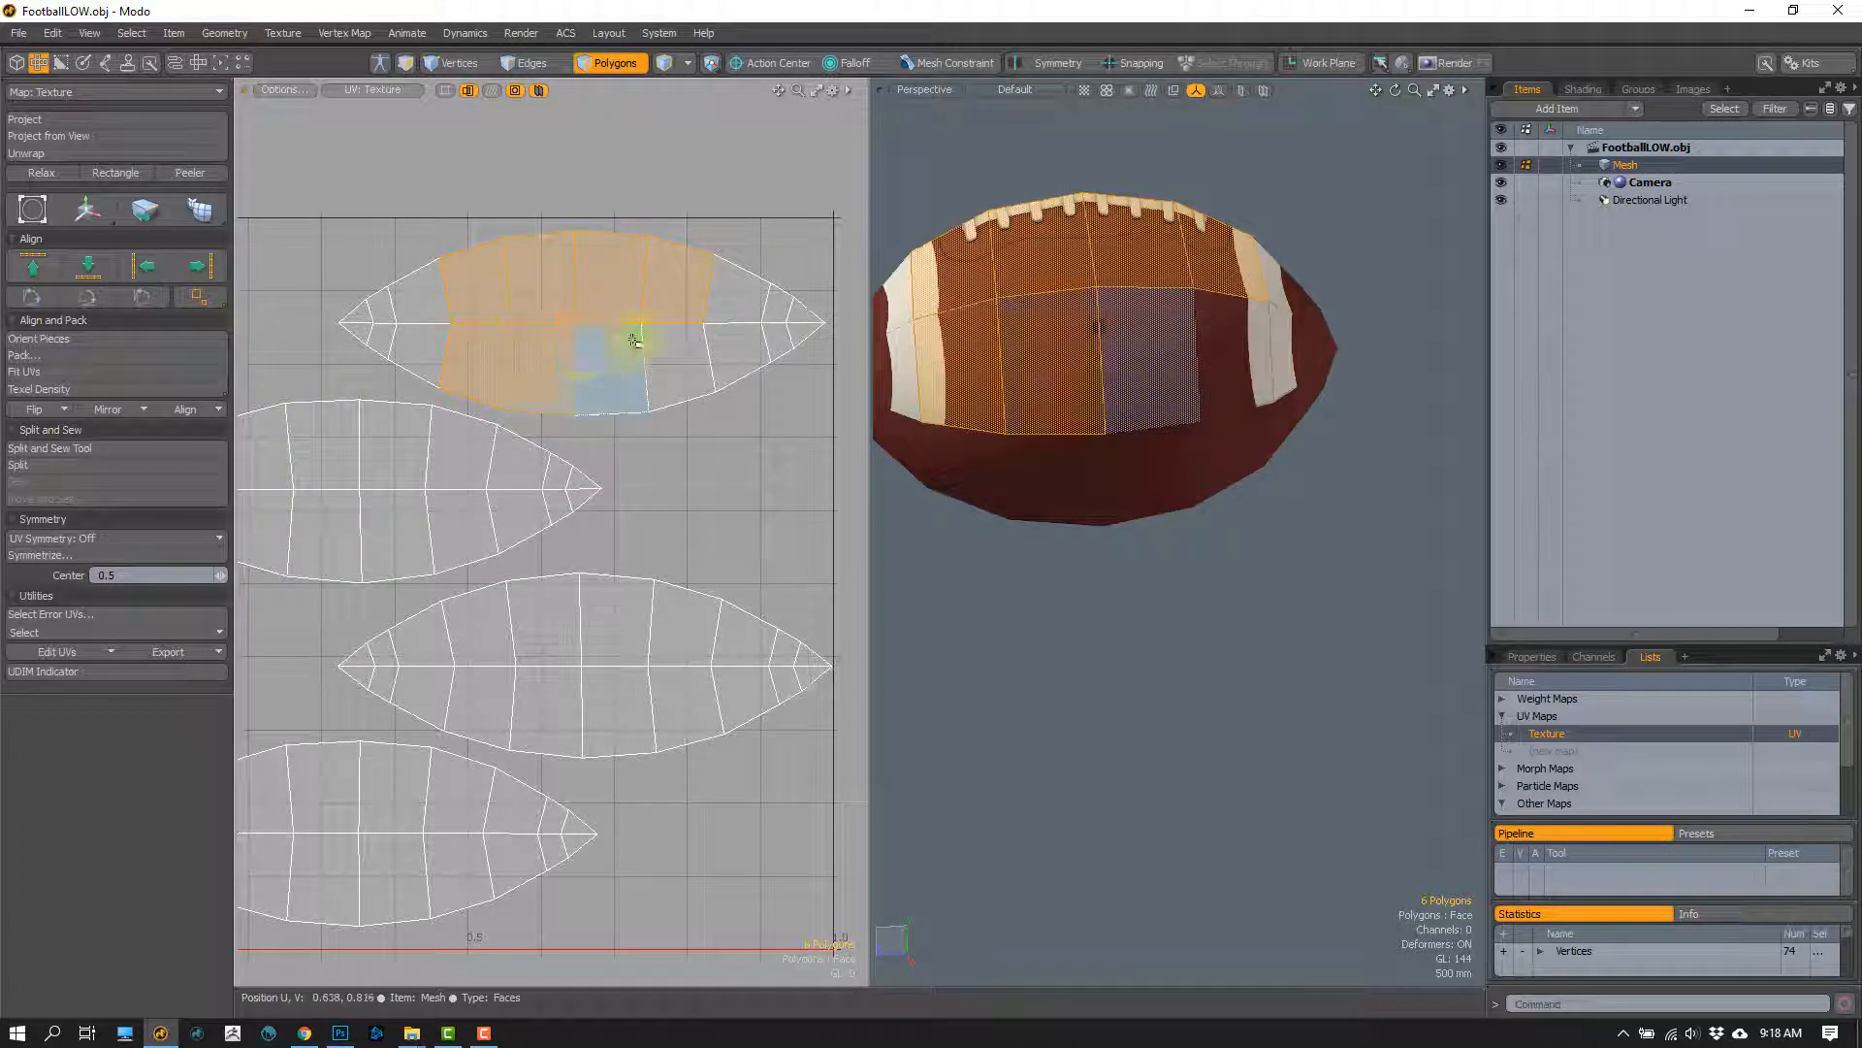
{"action": "key", "text": "shift+h"}
{"action": "left_click", "coordinate": [590, 485]}
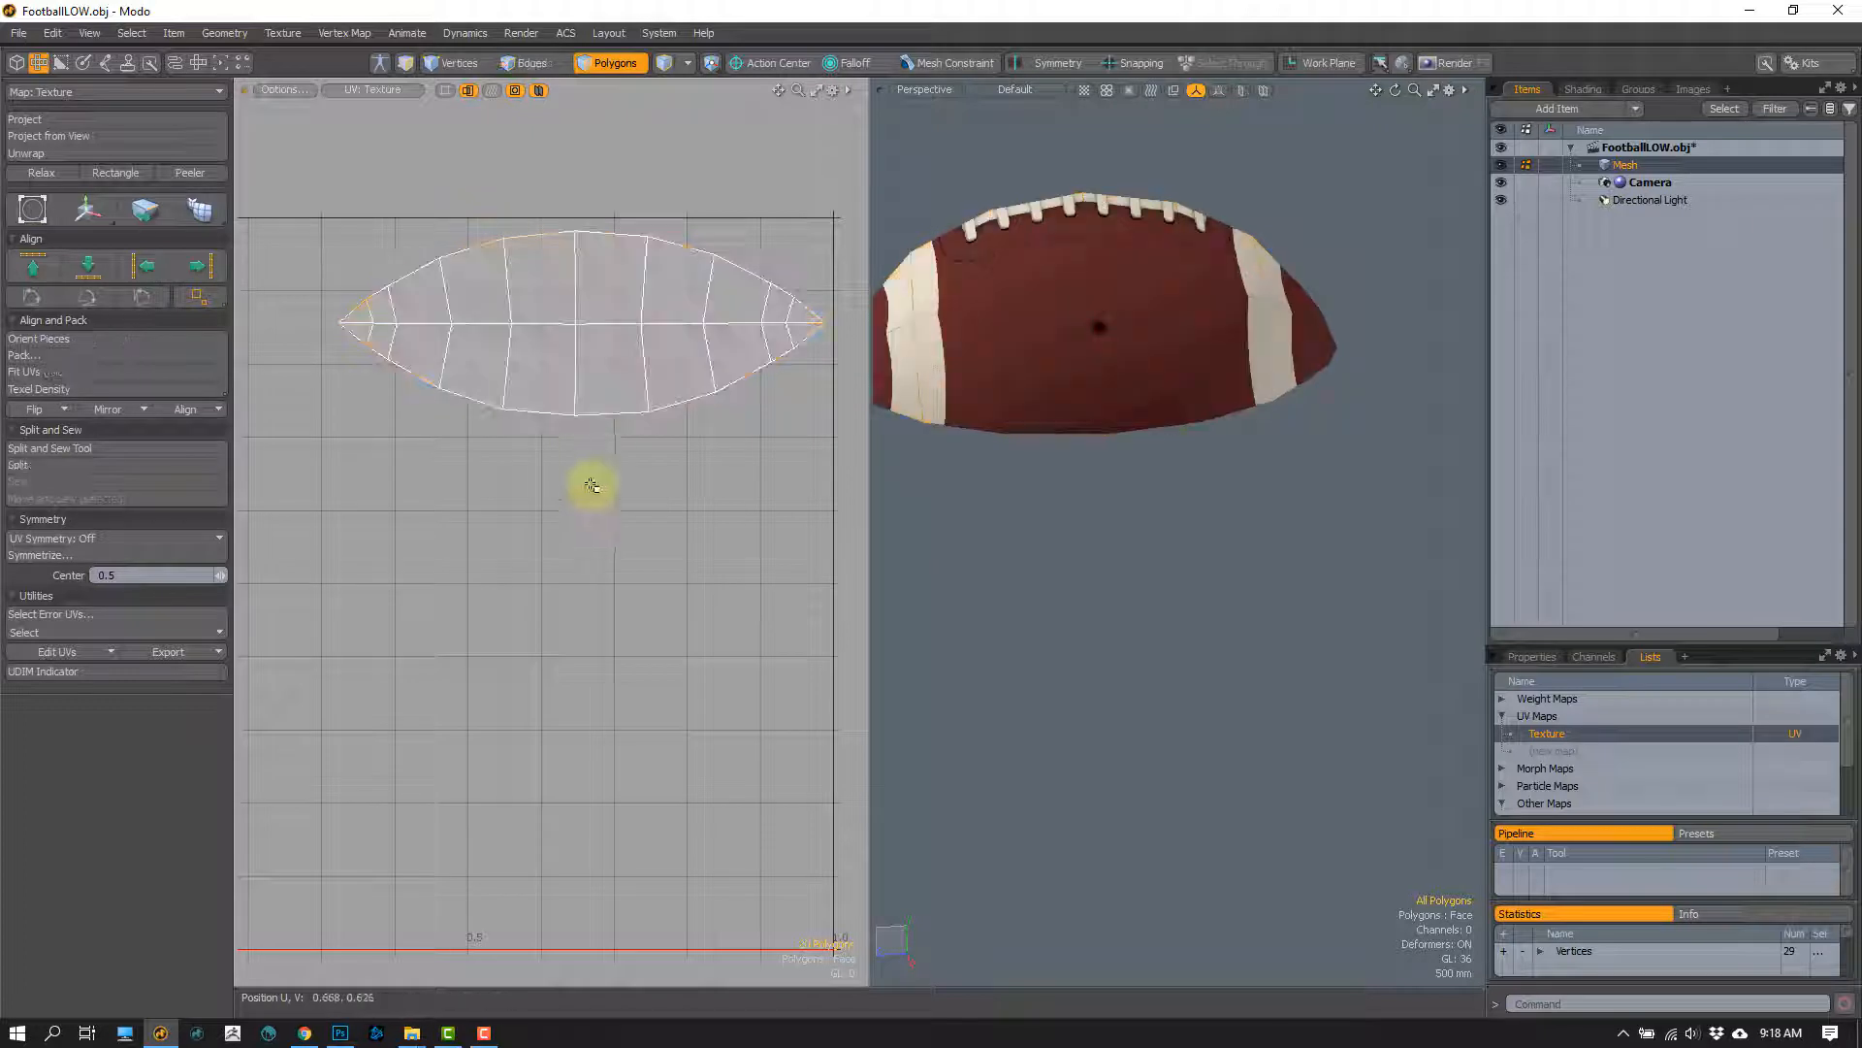
Step: Examine the isolated panel's border edges and the interior vertices along its lengthwise centre line in the UV and 3D views
{"action": "key", "text": "2"}
{"action": "double_click", "coordinate": [653, 404]}
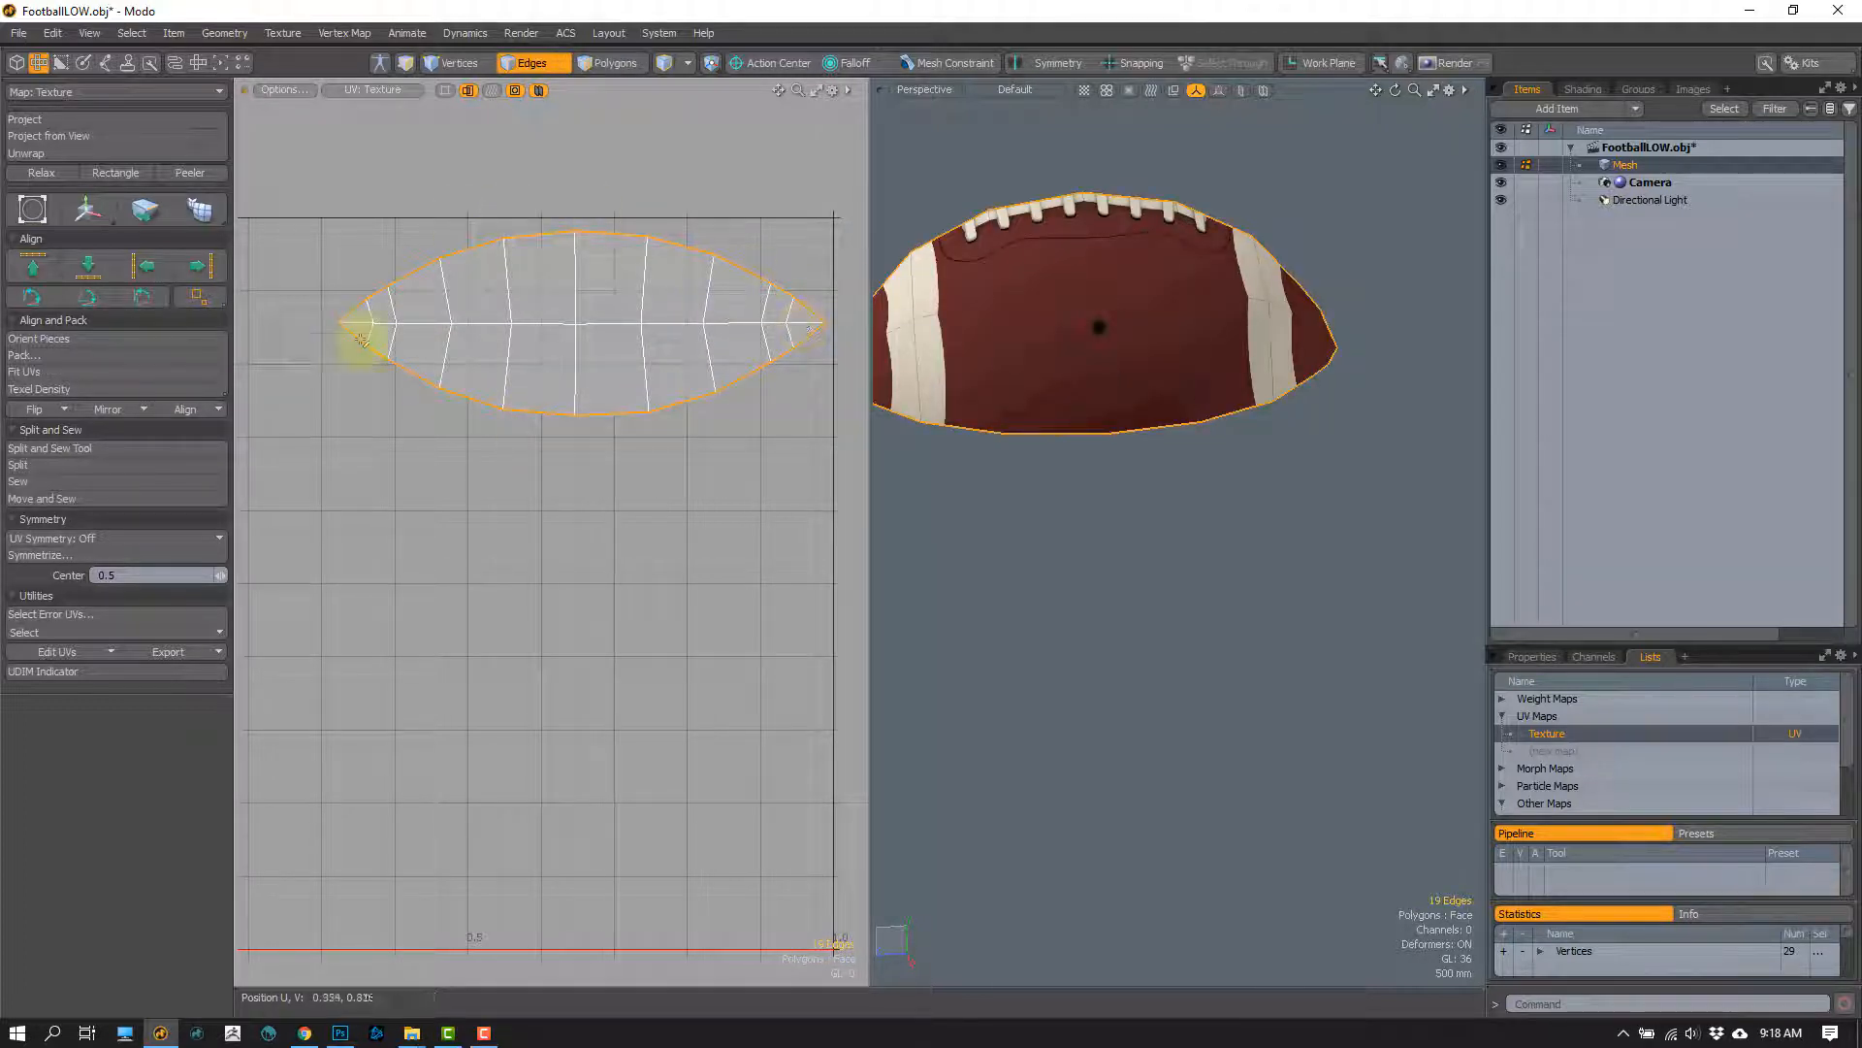
{"action": "key", "text": "1"}
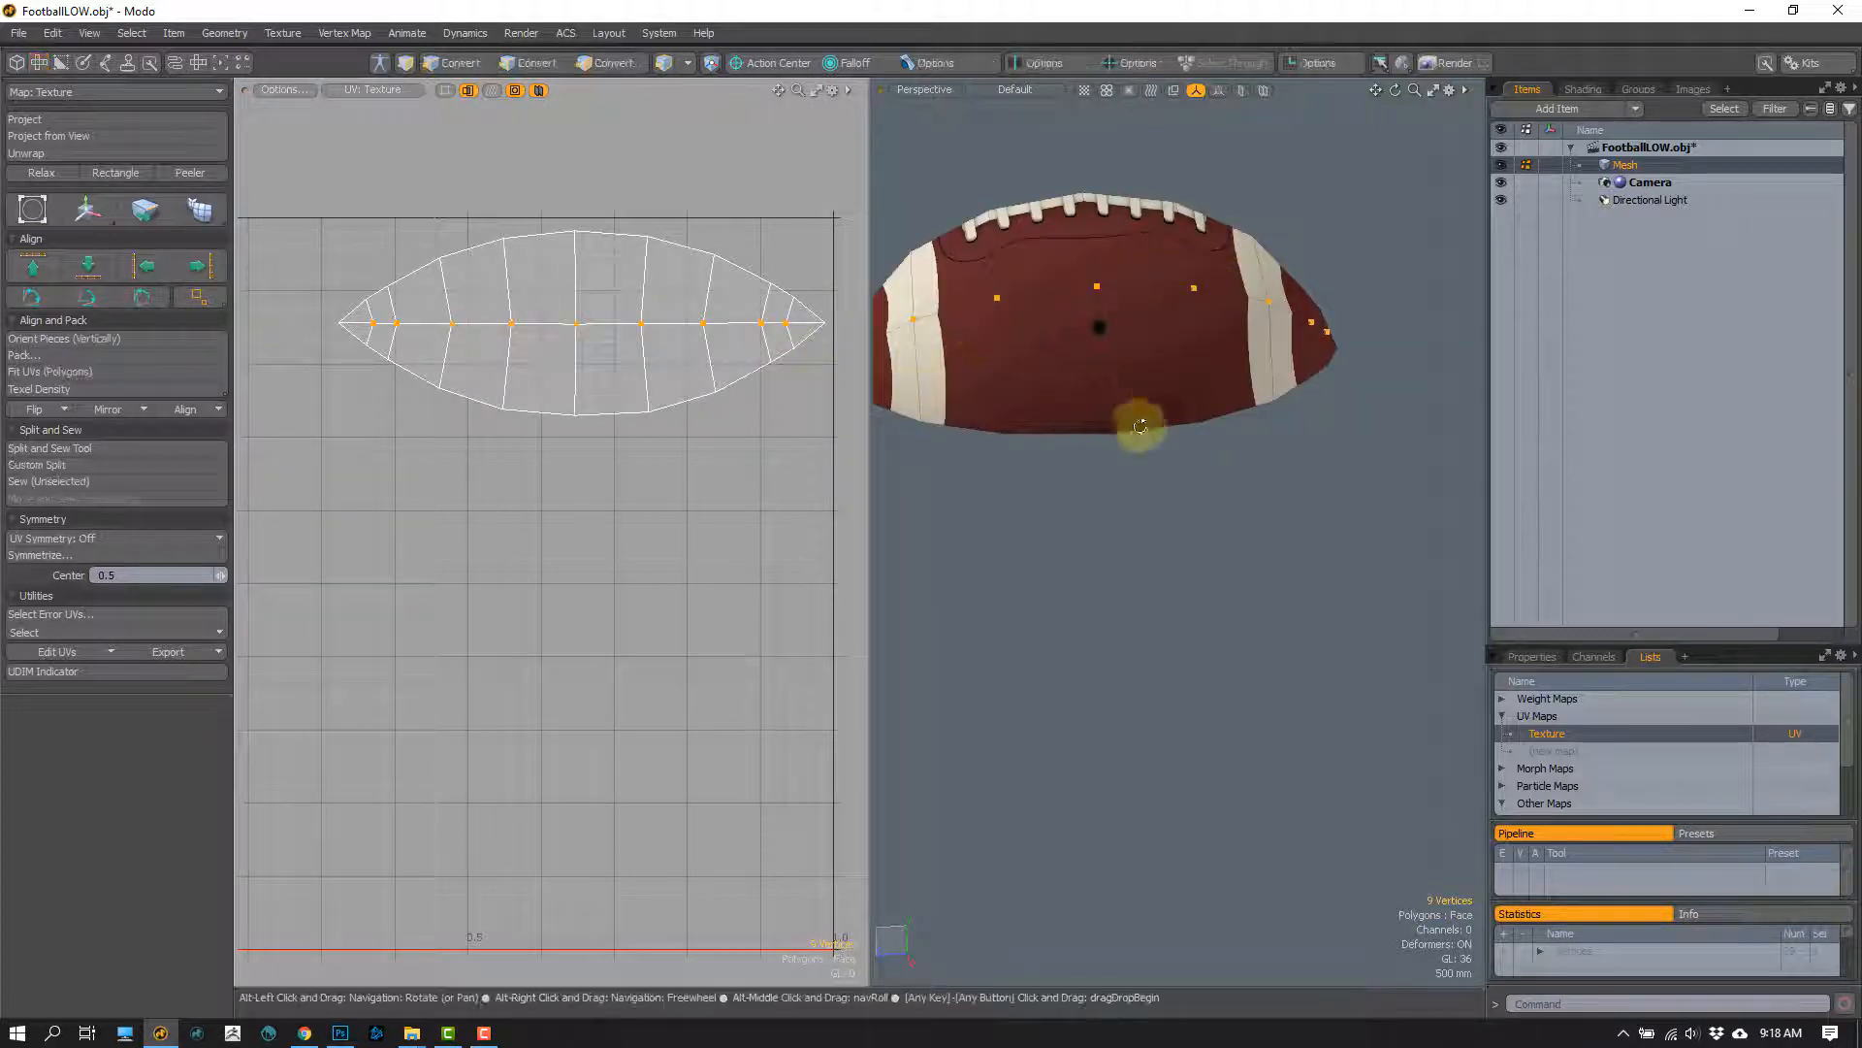
{"action": "left_click_drag", "start_coordinate": [1131, 420], "coordinate": [1200, 462], "text": "alt"}
{"action": "mouse_move", "coordinate": [973, 412]}
{"action": "left_mouse_down"}
{"action": "mouse_move", "coordinate": [1122, 382]}
{"action": "mouse_move", "coordinate": [1144, 300]}
{"action": "left_mouse_up"}
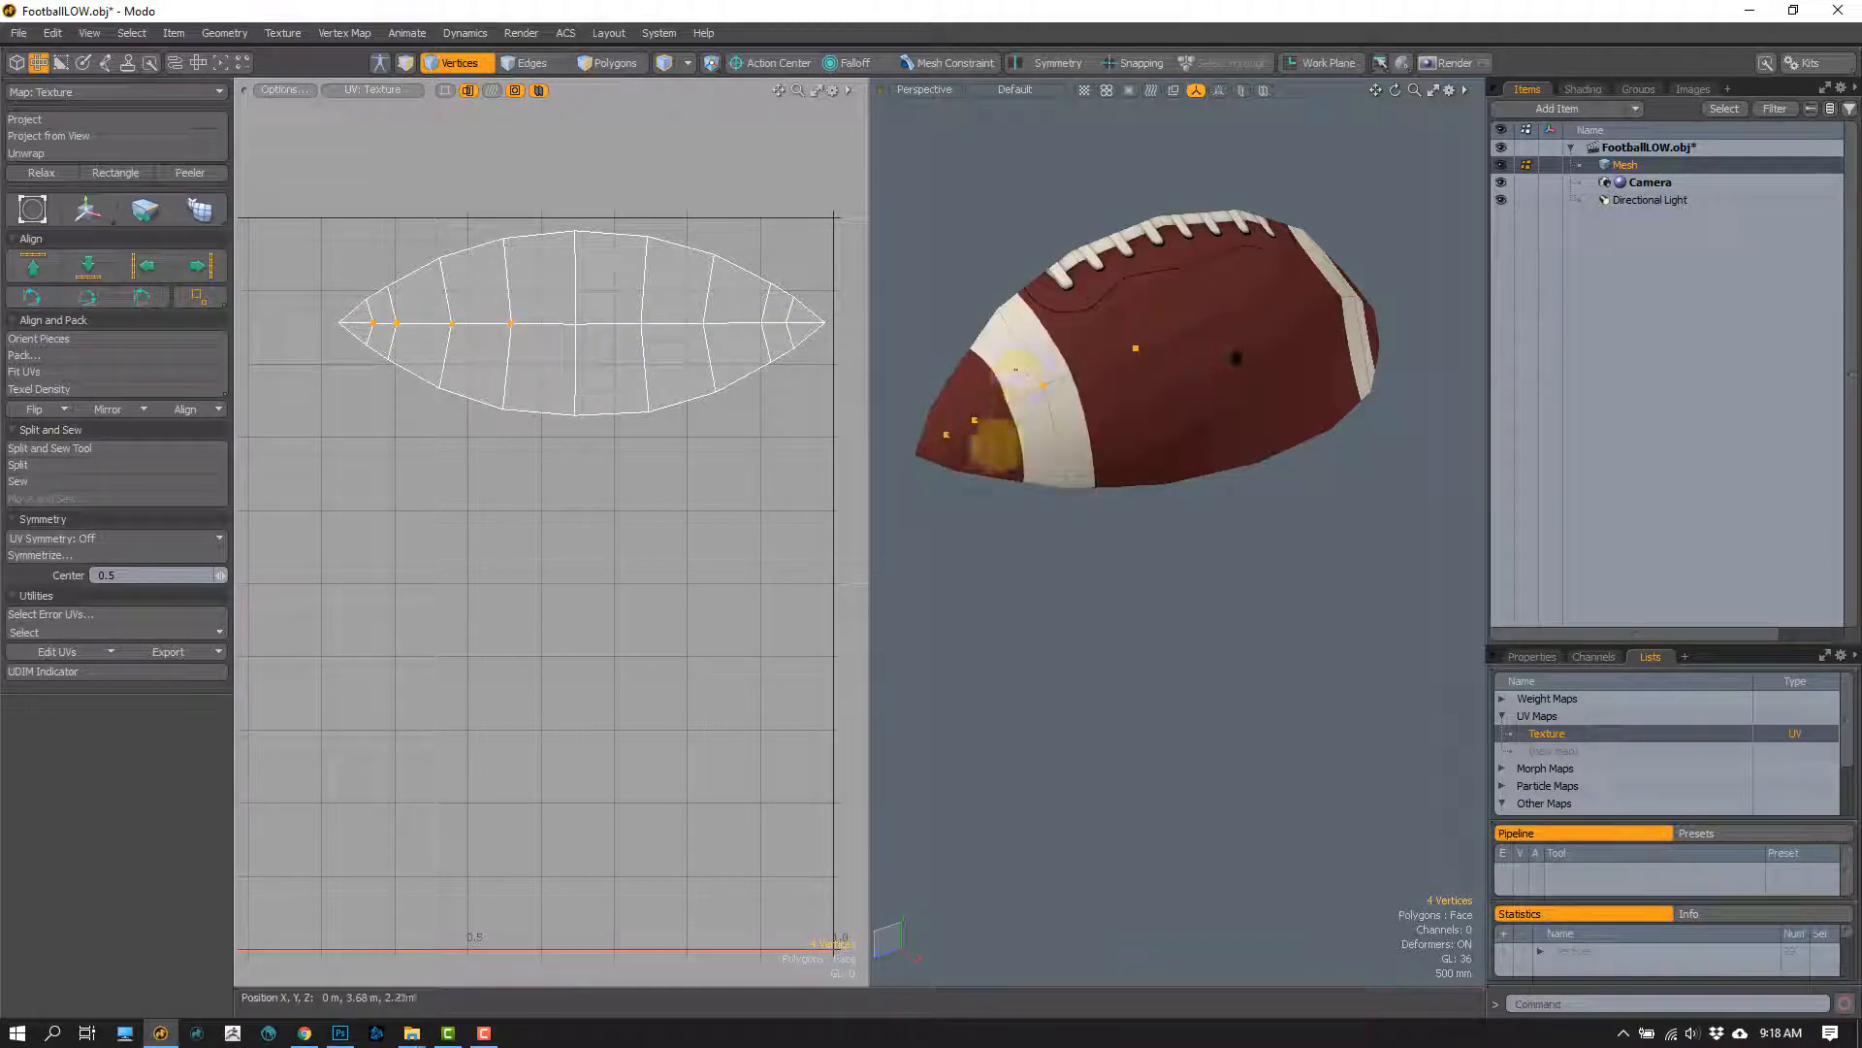
Step: Try removing the lengthwise centre edge loop from the isolated football panel, check its silhouette, and undo the removal
{"action": "key", "text": "2"}
{"action": "double_click", "coordinate": [1011, 410]}
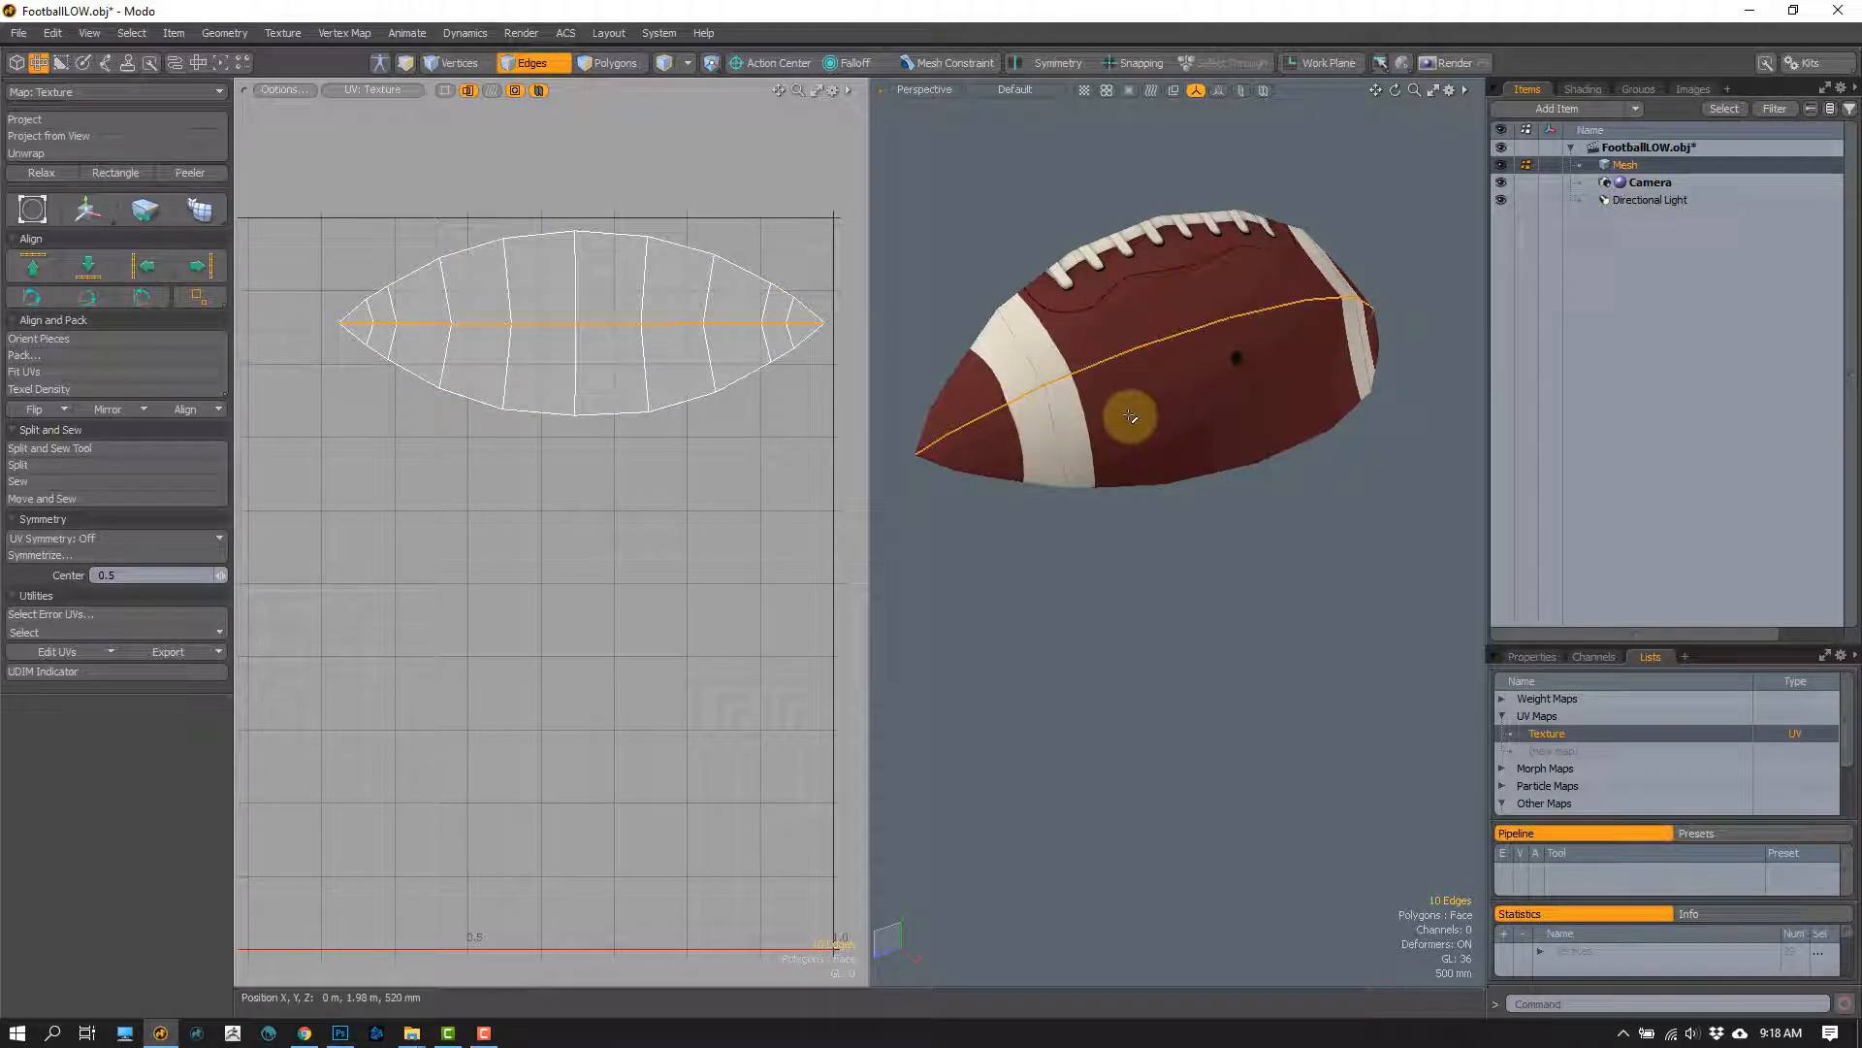
{"action": "key", "text": "BackSpace"}
{"action": "left_click_drag", "start_coordinate": [1131, 462], "coordinate": [1063, 468], "text": "alt"}
{"action": "key", "text": "ctrl+z"}
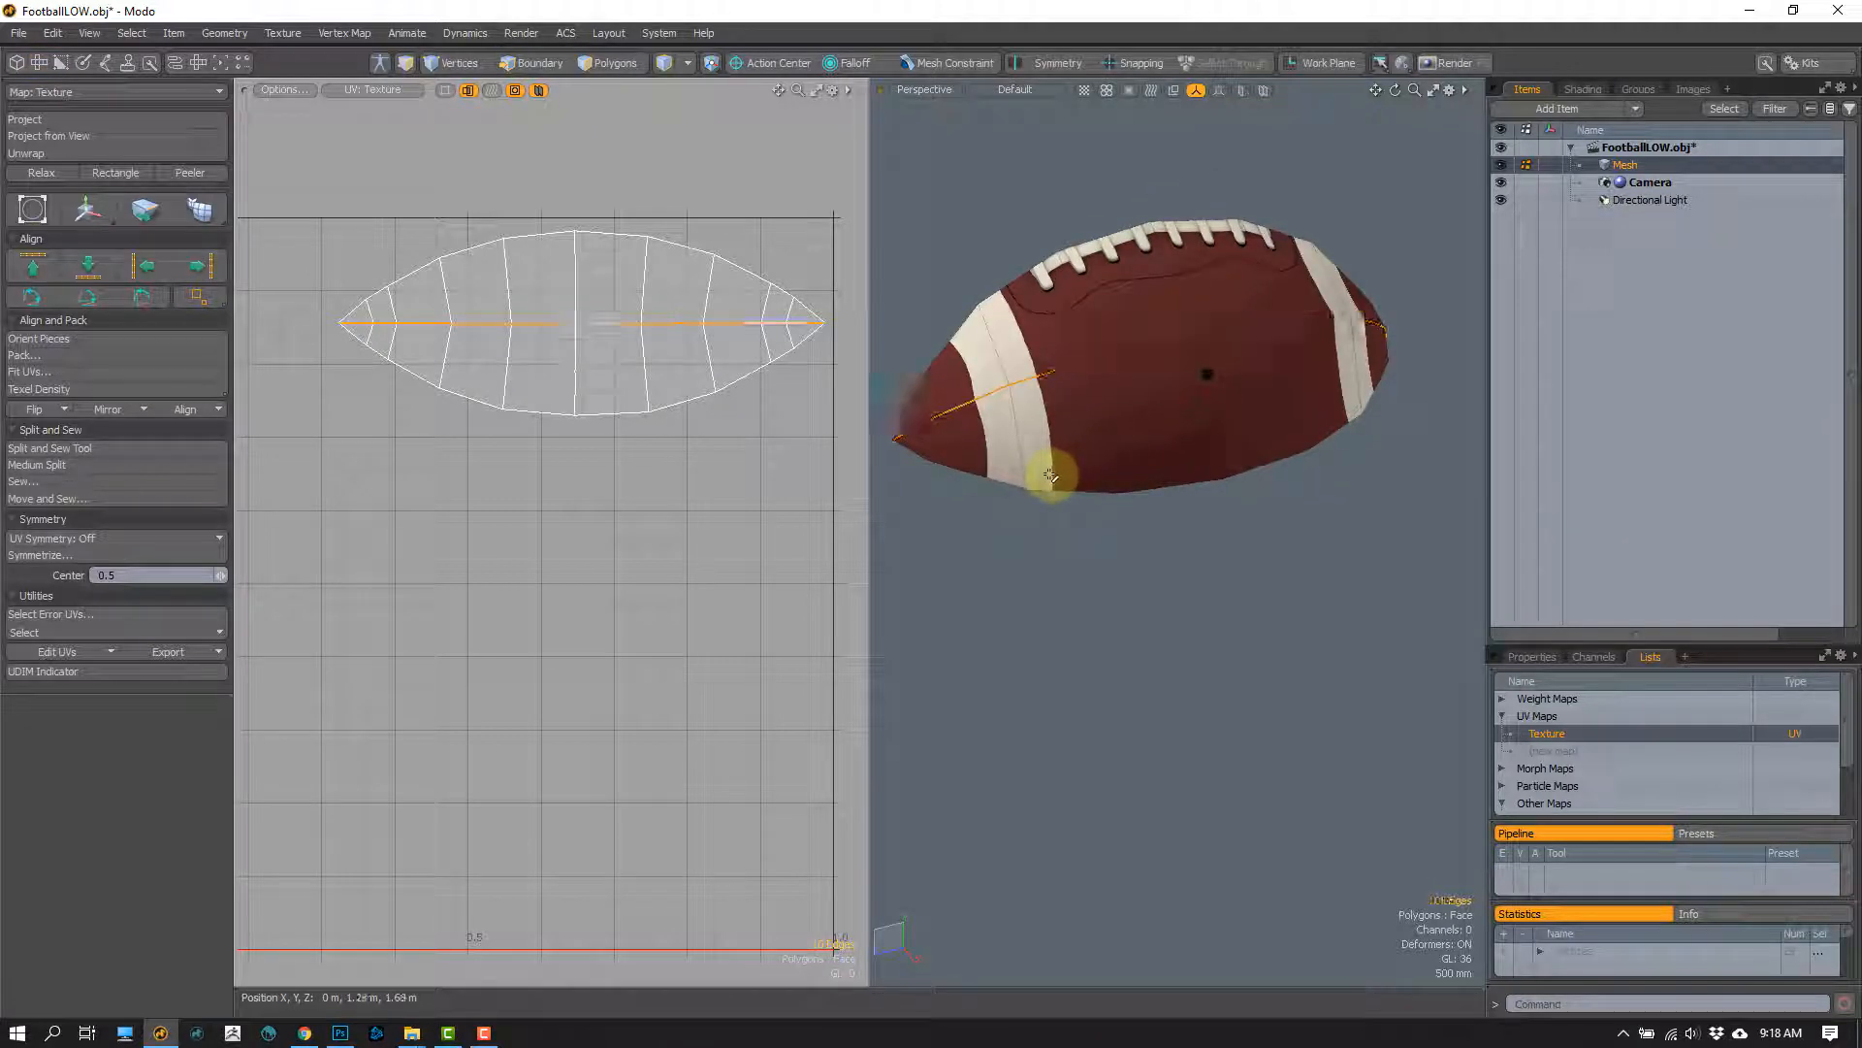
Step: Bring the hidden football panels back into view so all four UV islands are shown
{"action": "key", "text": "1"}
{"action": "key", "text": "ctrl+z"}
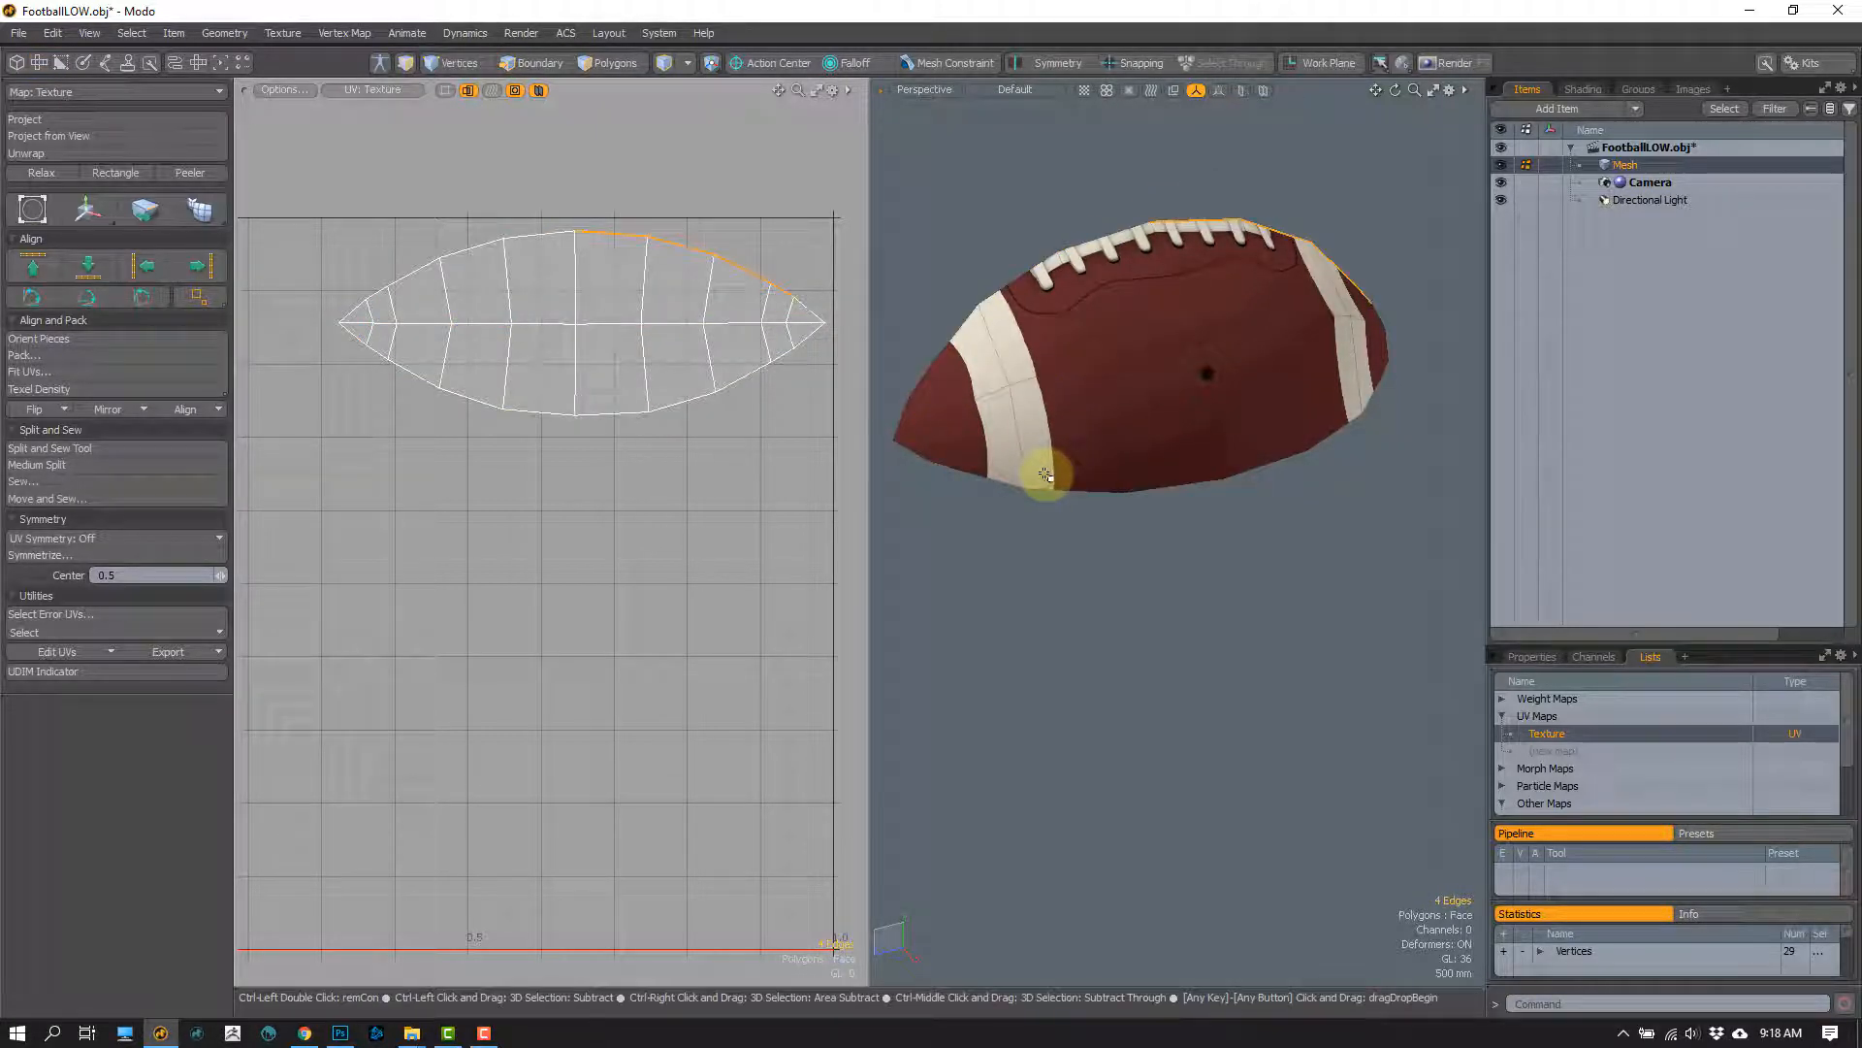
{"action": "key", "text": "3"}
{"action": "key", "text": "y"}
{"action": "key", "text": "u"}
{"action": "scroll", "coordinate": [584, 555], "scroll_direction": "down", "scroll_amount": 3}
{"action": "key", "text": "q"}
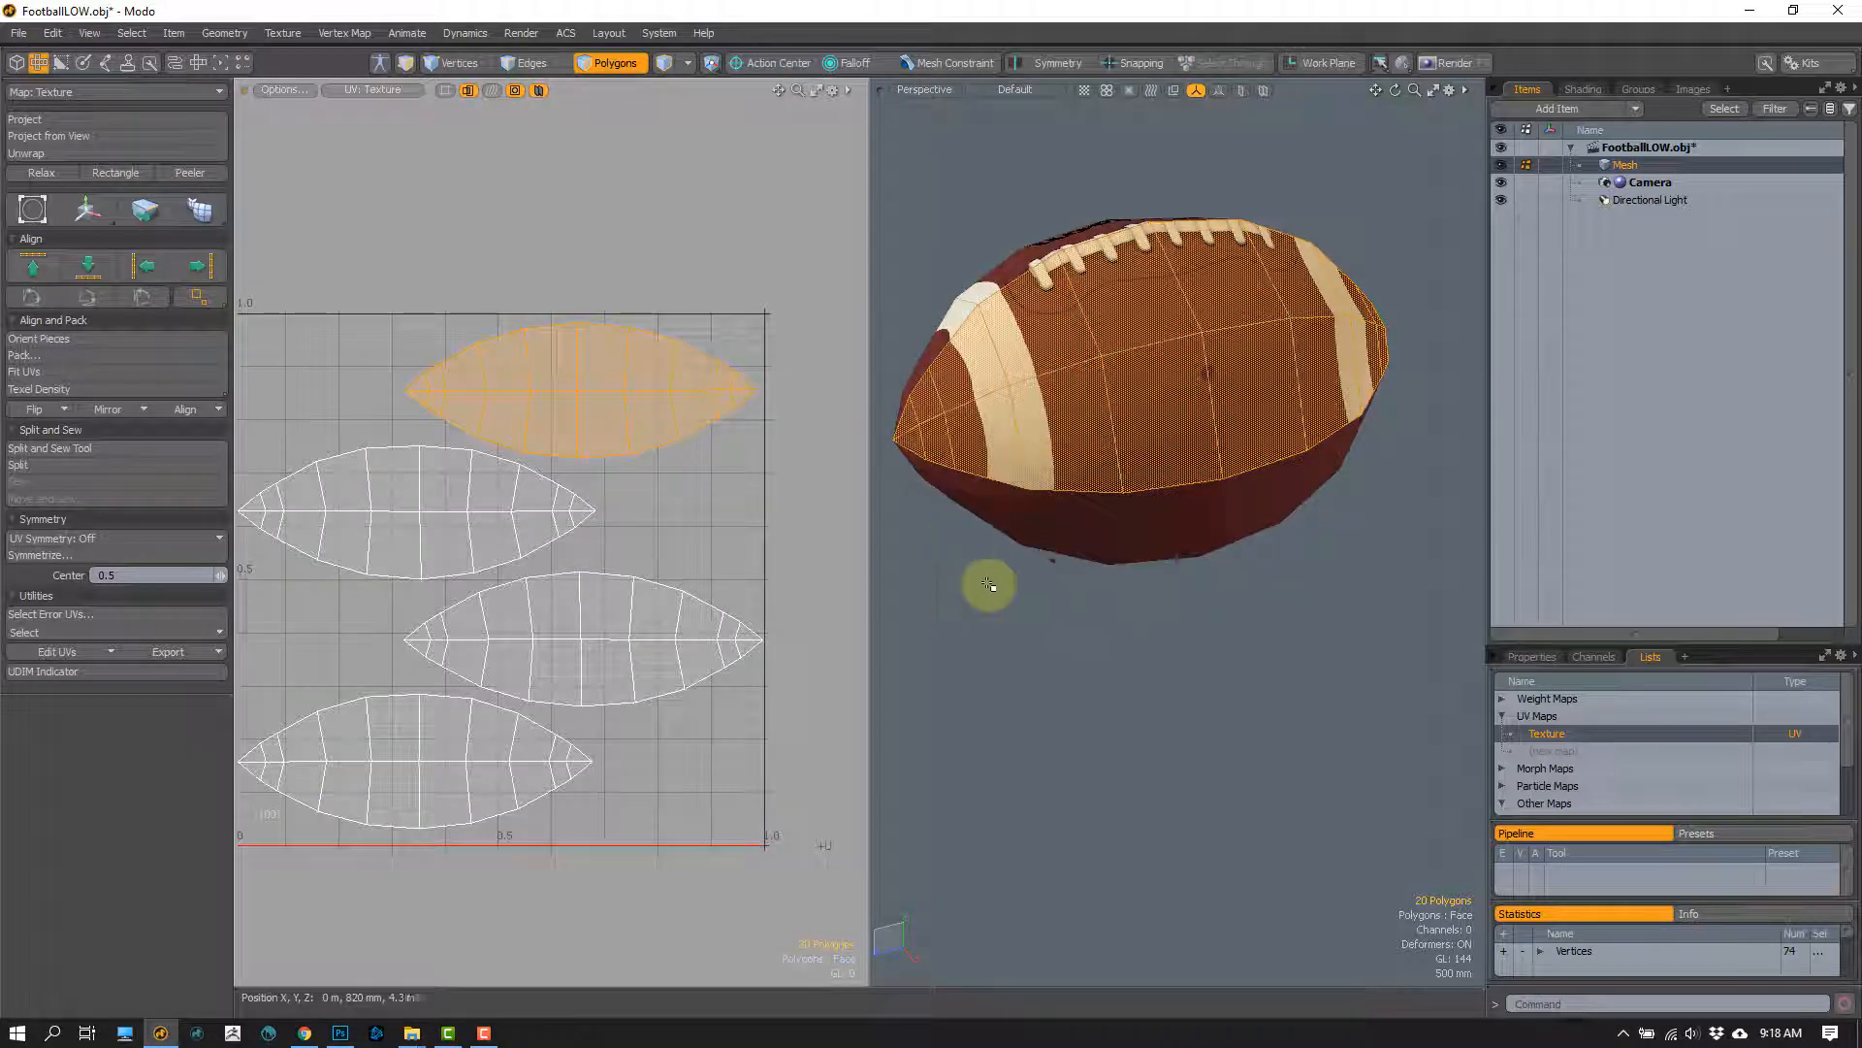
Step: Select the crosswise edge loop beside the left white stripe and try an Edge Bevel on it
{"action": "left_click", "coordinate": [993, 588]}
{"action": "left_click_drag", "start_coordinate": [1009, 582], "coordinate": [1099, 400], "text": "alt"}
{"action": "left_click_drag", "start_coordinate": [1094, 421], "coordinate": [1126, 366], "text": "alt"}
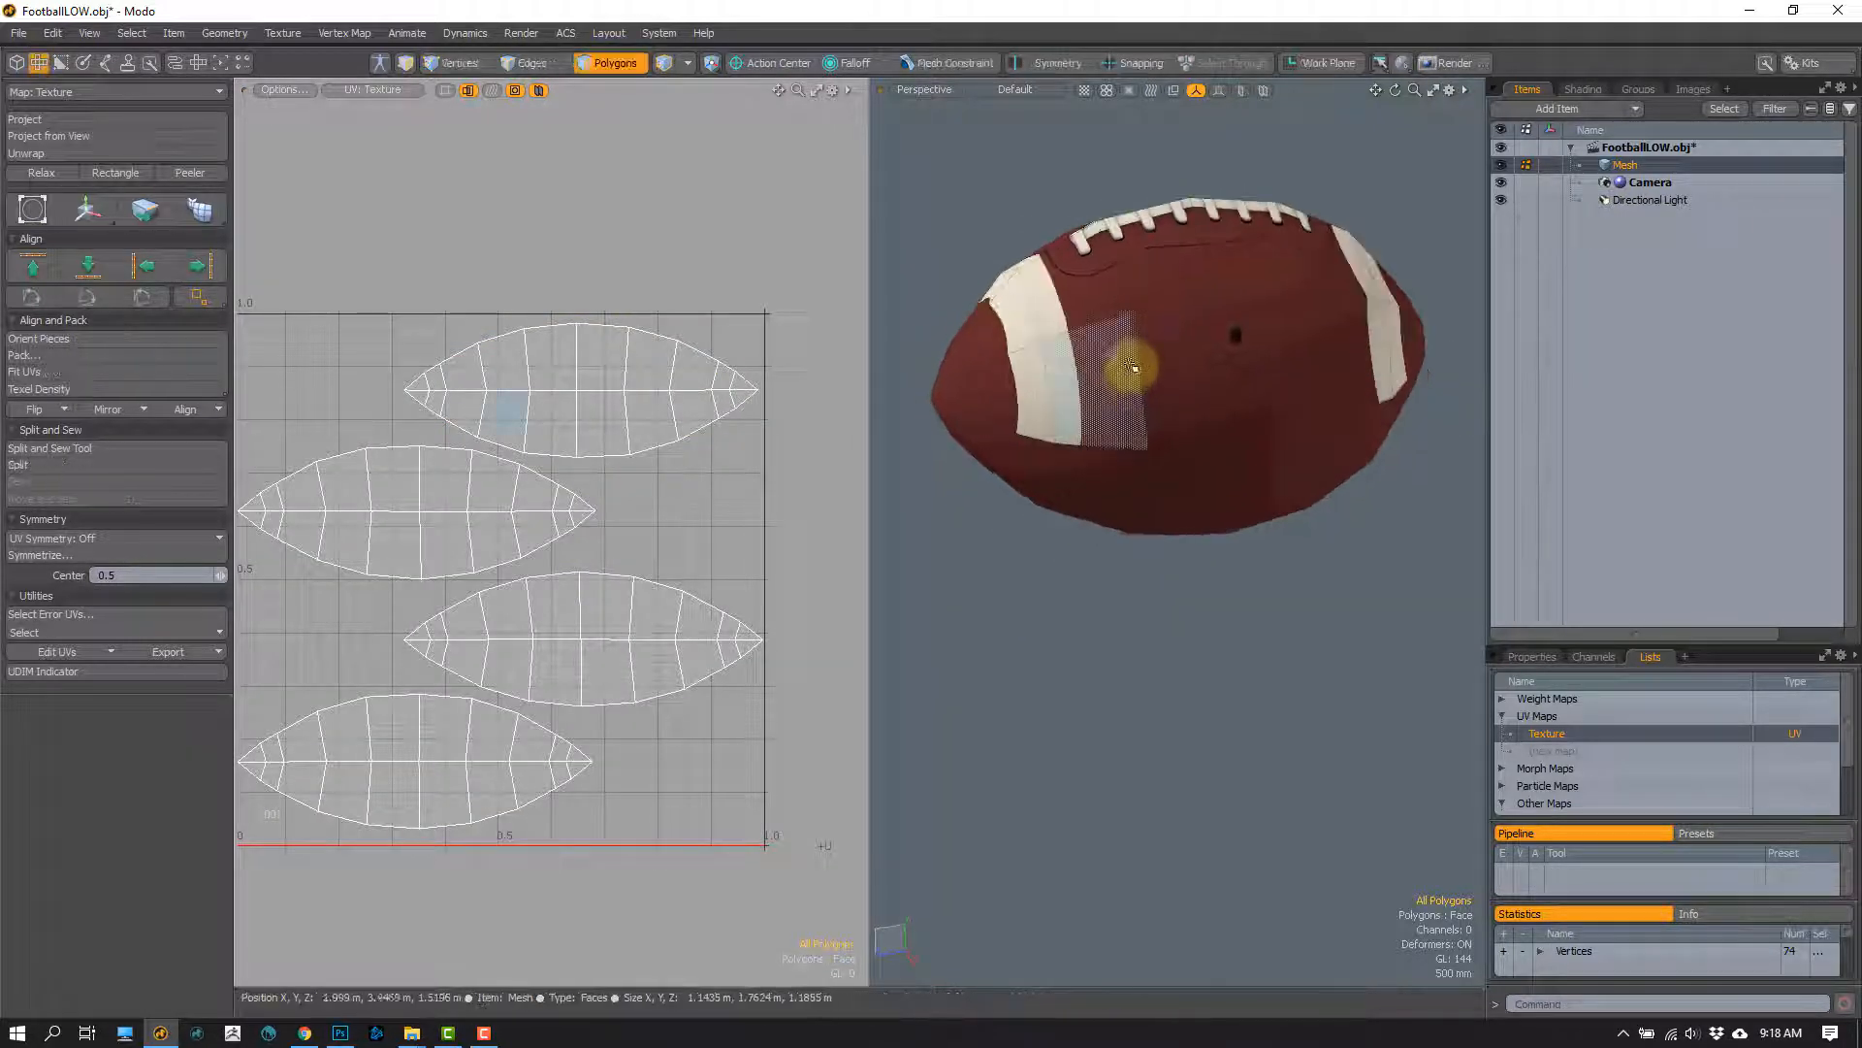
{"action": "double_click", "coordinate": [1141, 364]}
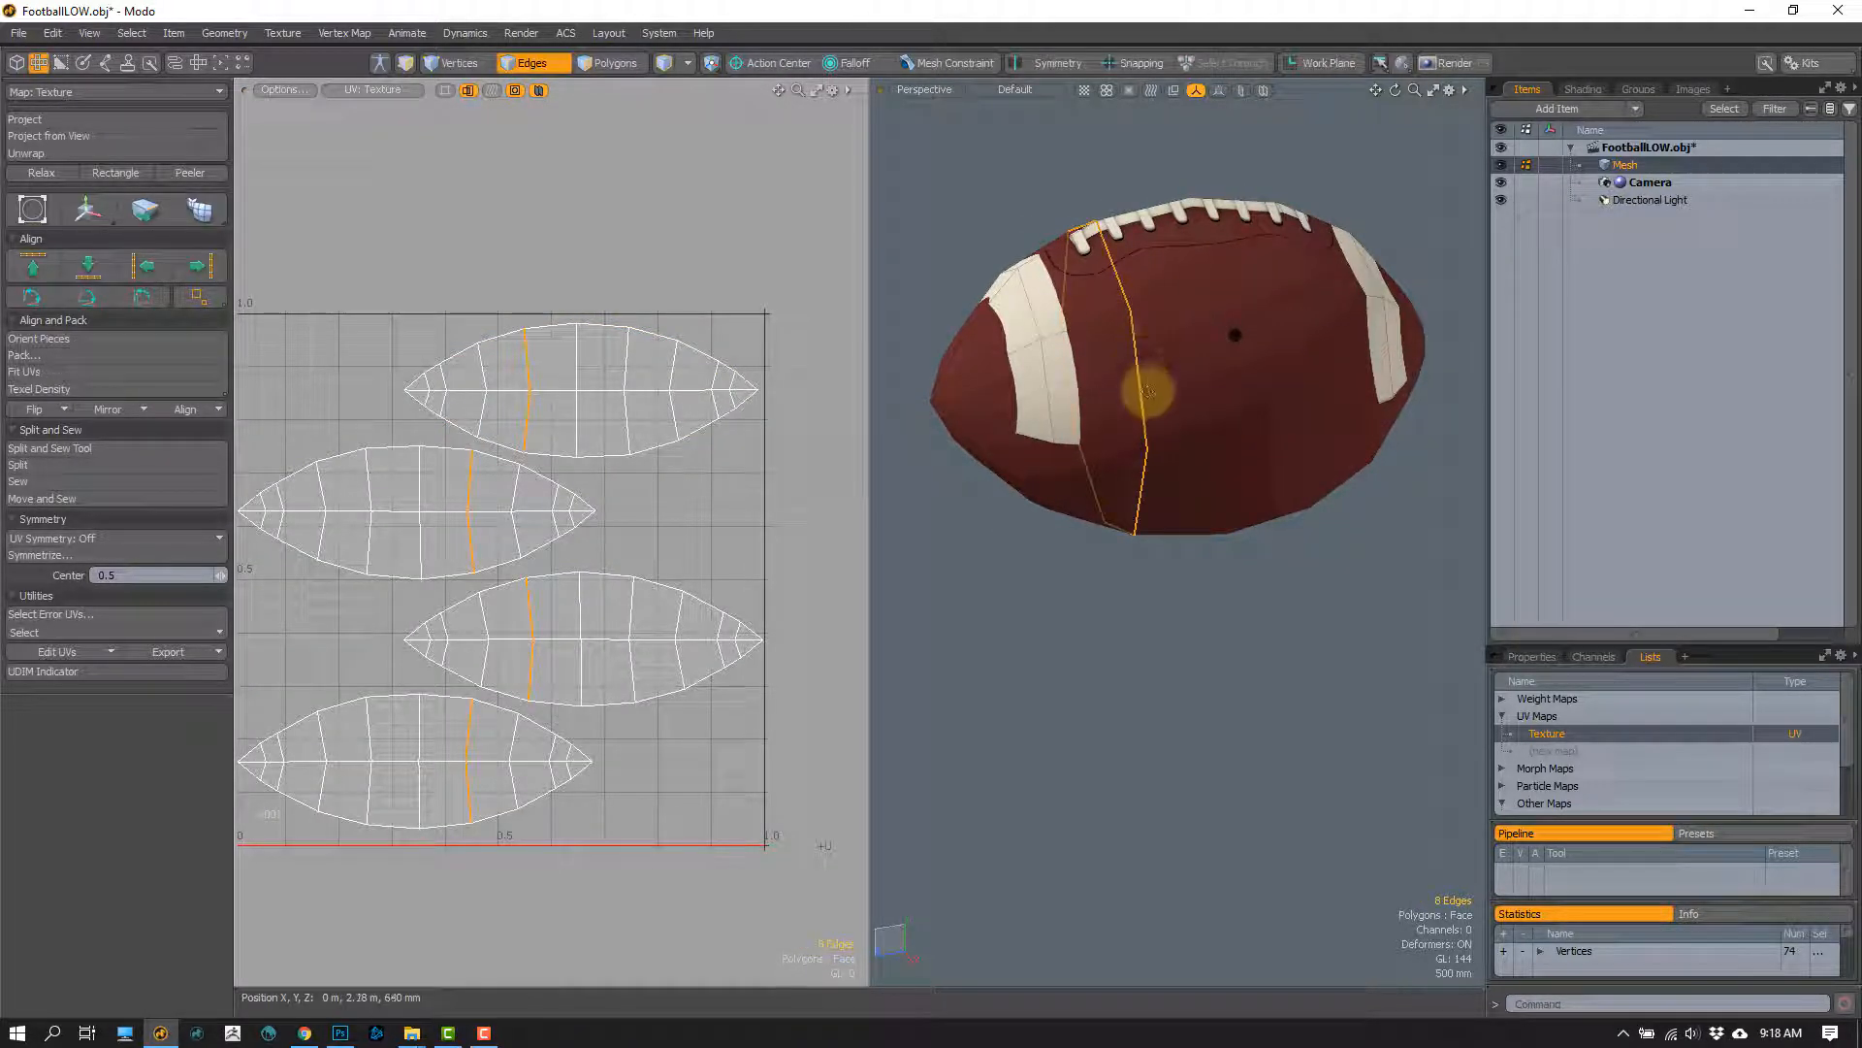
{"action": "key", "text": "b"}
{"action": "left_click", "coordinate": [1104, 401]}
{"action": "scroll", "coordinate": [1104, 402], "scroll_direction": "up", "scroll_amount": 1}
{"action": "left_click_drag", "start_coordinate": [1002, 392], "coordinate": [973, 391]}
{"action": "key", "text": "ctrl+z"}
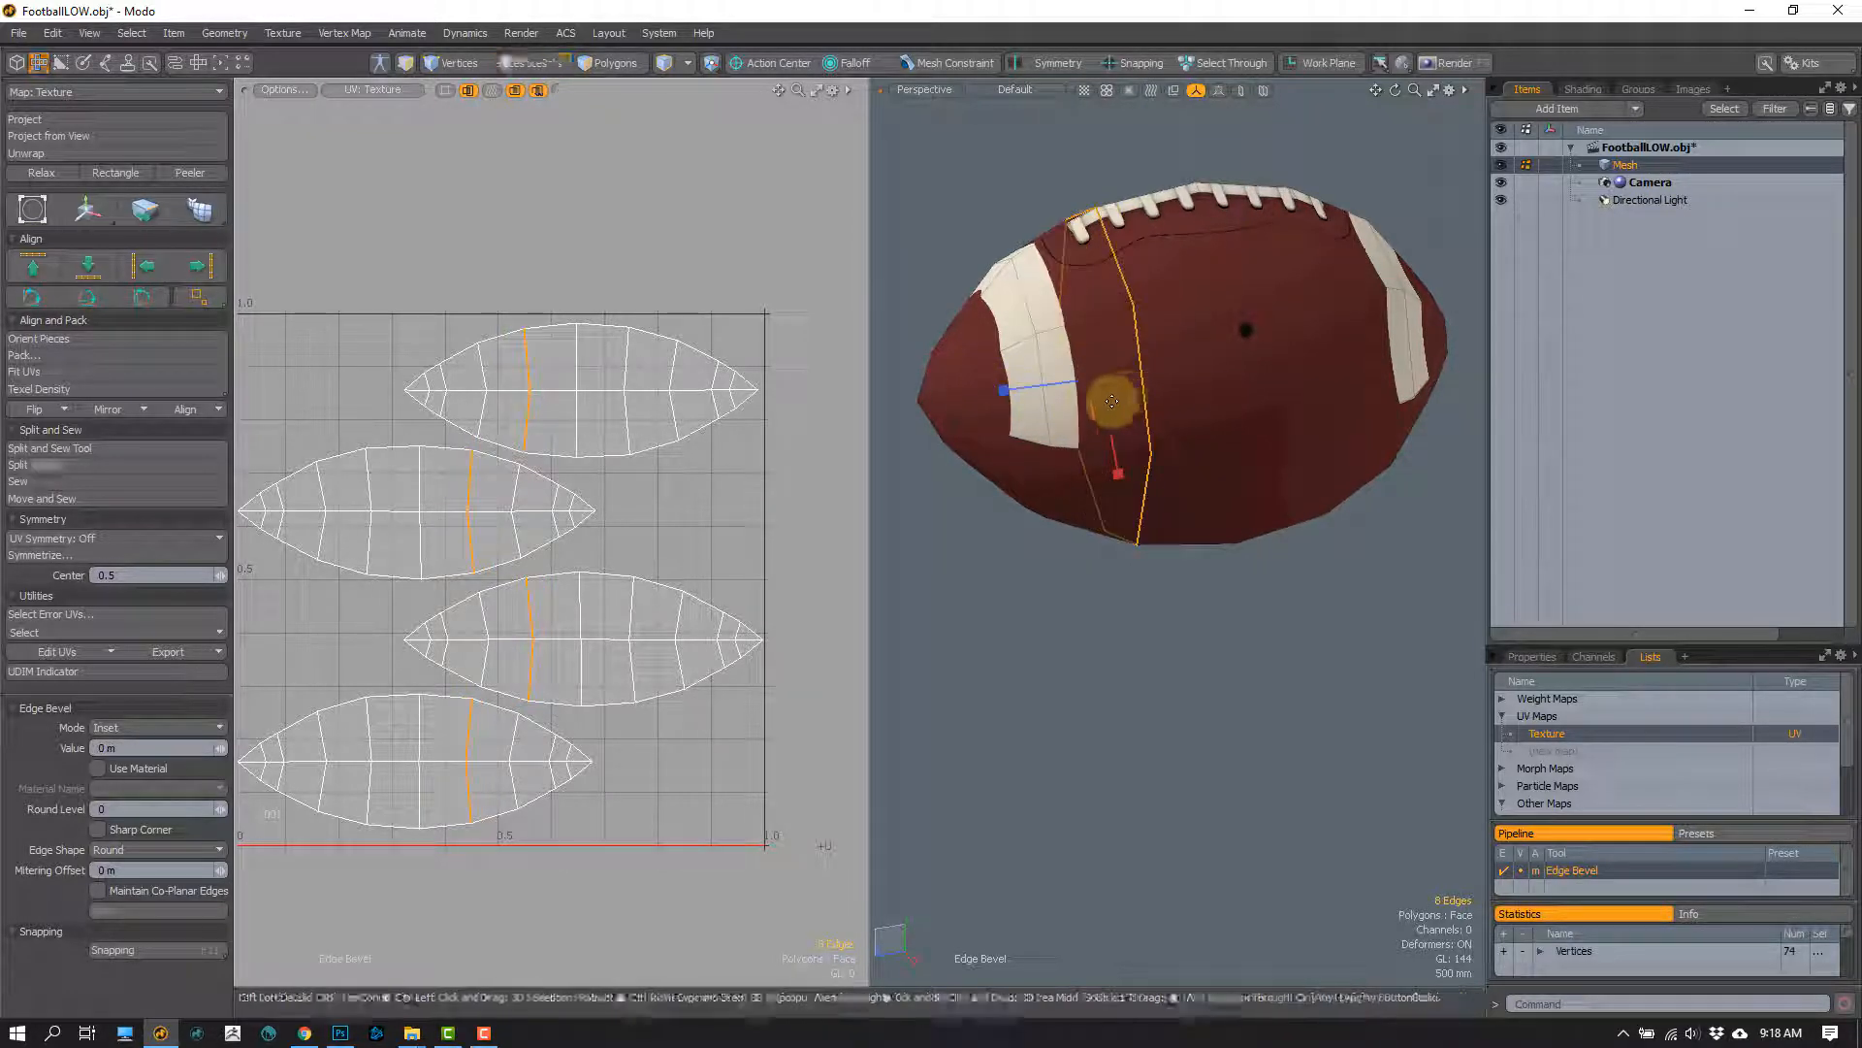
Step: From the right view, bevel the selected crosswise loop with an inset of 480 mm and a mitering offset of 0
{"action": "key", "text": "KP_3"}
{"action": "left_click_drag", "start_coordinate": [1057, 225], "coordinate": [1097, 378], "text": "alt"}
{"action": "scroll", "coordinate": [1096, 320], "scroll_direction": "up", "scroll_amount": 2}
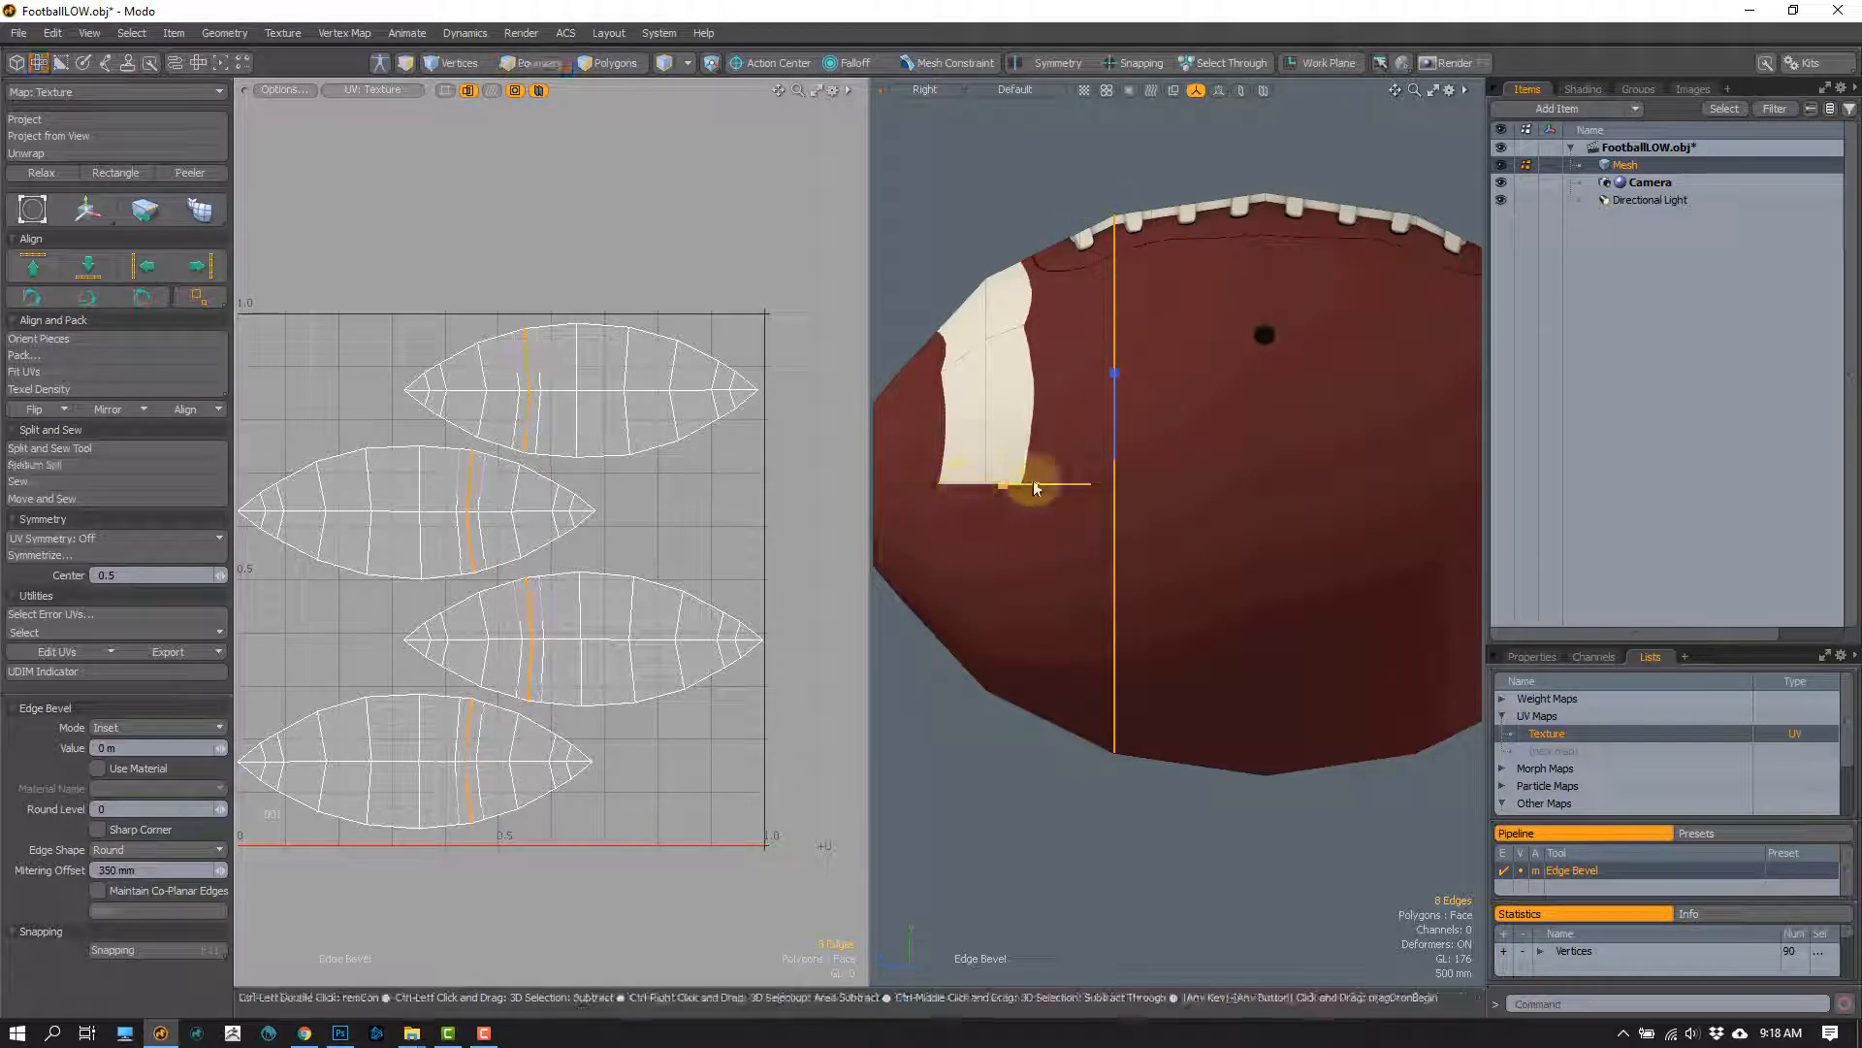
{"action": "left_click_drag", "start_coordinate": [1115, 370], "coordinate": [878, 402]}
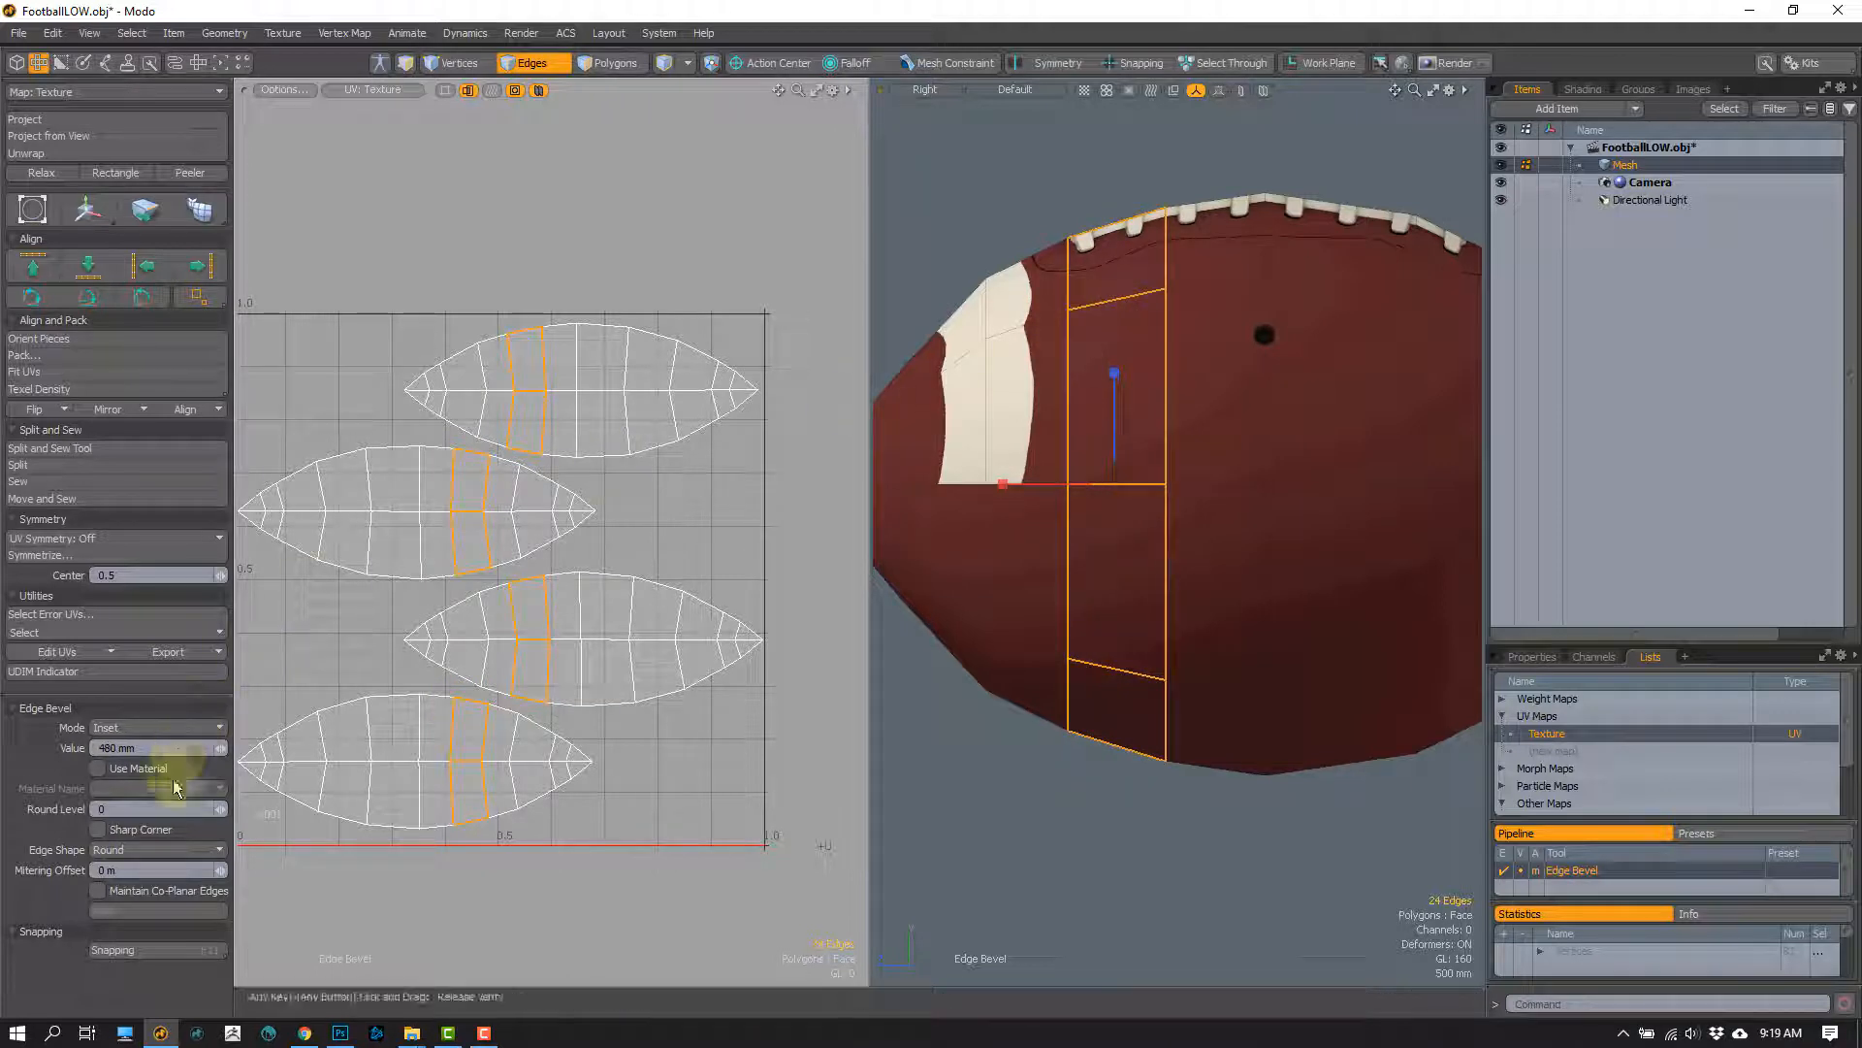
Step: Raise the bevel's round level to 4, widen its inset to 970 mm, inspect the UVs, and undo the bevel
{"action": "left_click", "coordinate": [225, 813]}
{"action": "left_click", "coordinate": [225, 813]}
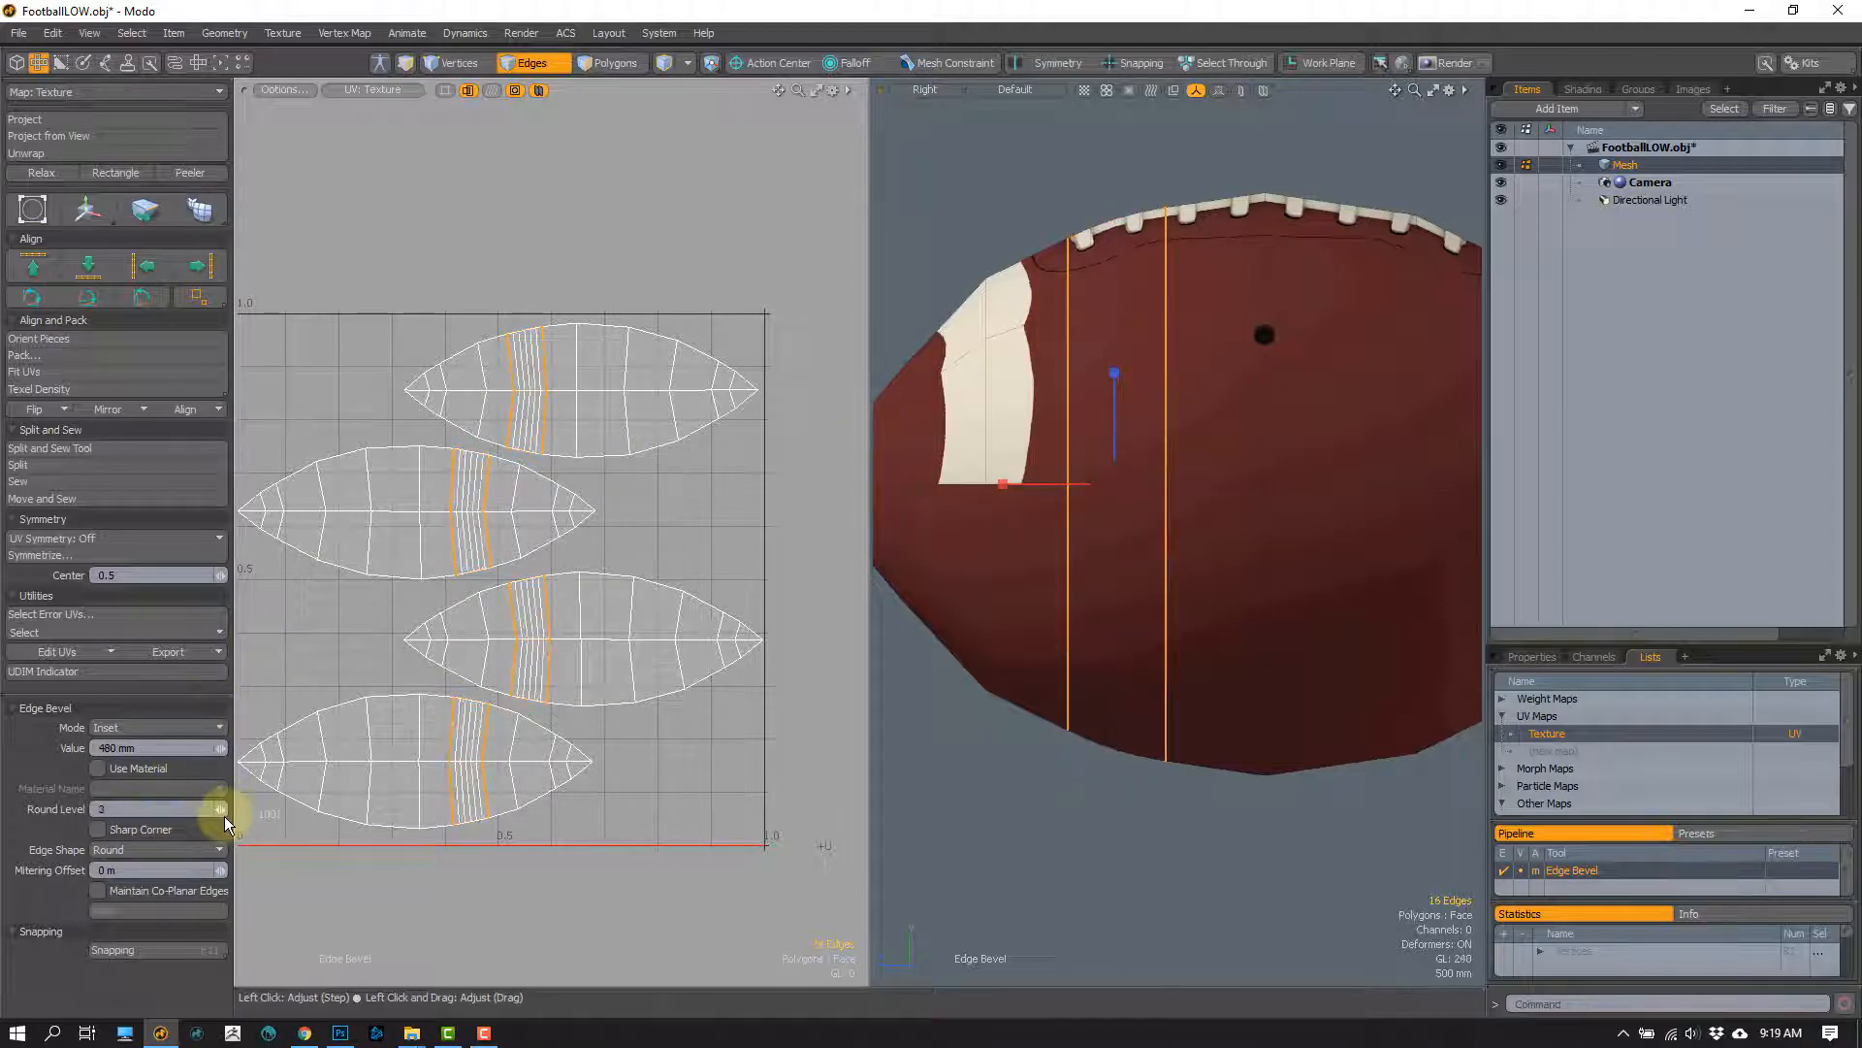
{"action": "left_click", "coordinate": [225, 813]}
{"action": "left_click", "coordinate": [225, 813]}
{"action": "left_click_drag", "start_coordinate": [1115, 371], "coordinate": [1110, 302]}
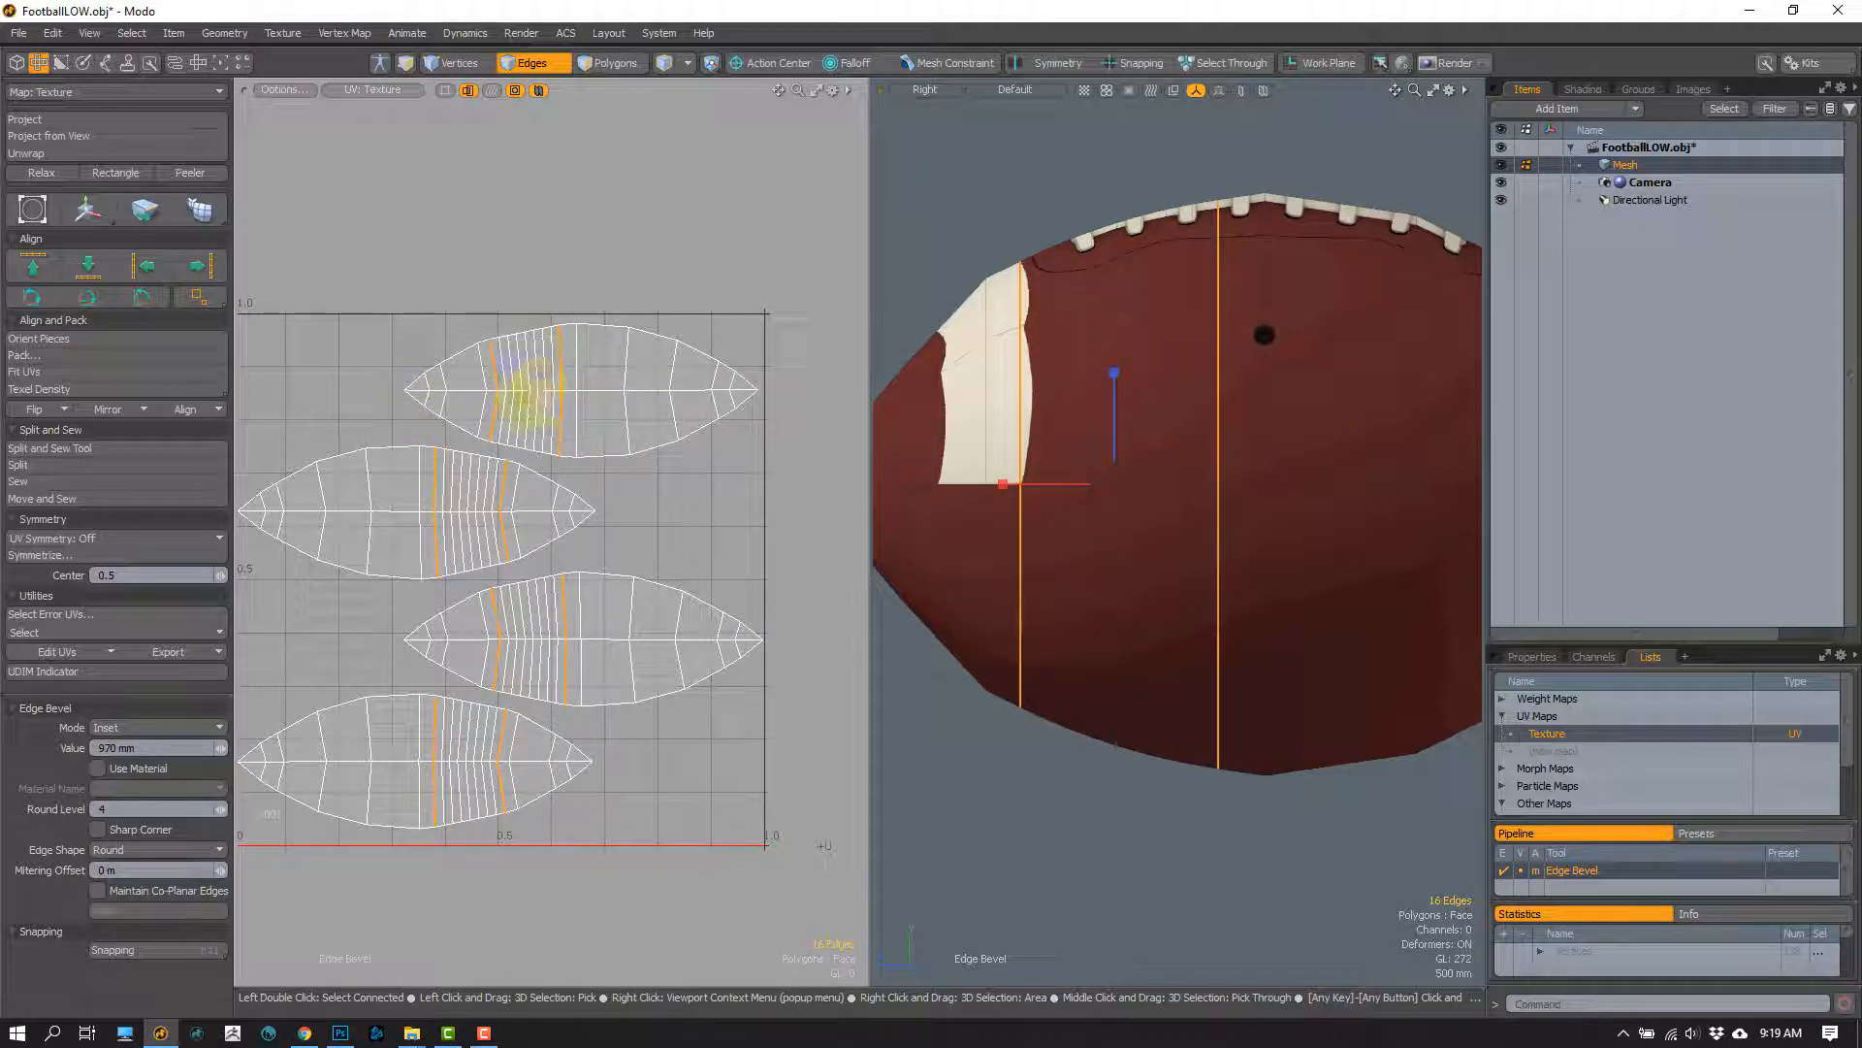
{"action": "left_click_drag", "start_coordinate": [1115, 377], "coordinate": [1112, 406]}
{"action": "left_click_drag", "start_coordinate": [1123, 268], "coordinate": [1168, 495], "text": "alt"}
{"action": "key", "text": "ctrl+z"}
{"action": "key", "text": "ctrl+z"}
Step: Bevel the lengthwise seam loop with an inset of 260 mm, inspect the UV island borders and texture, and undo the bevel
{"action": "key", "text": "3"}
{"action": "key", "text": "2"}
{"action": "double_click", "coordinate": [1195, 528]}
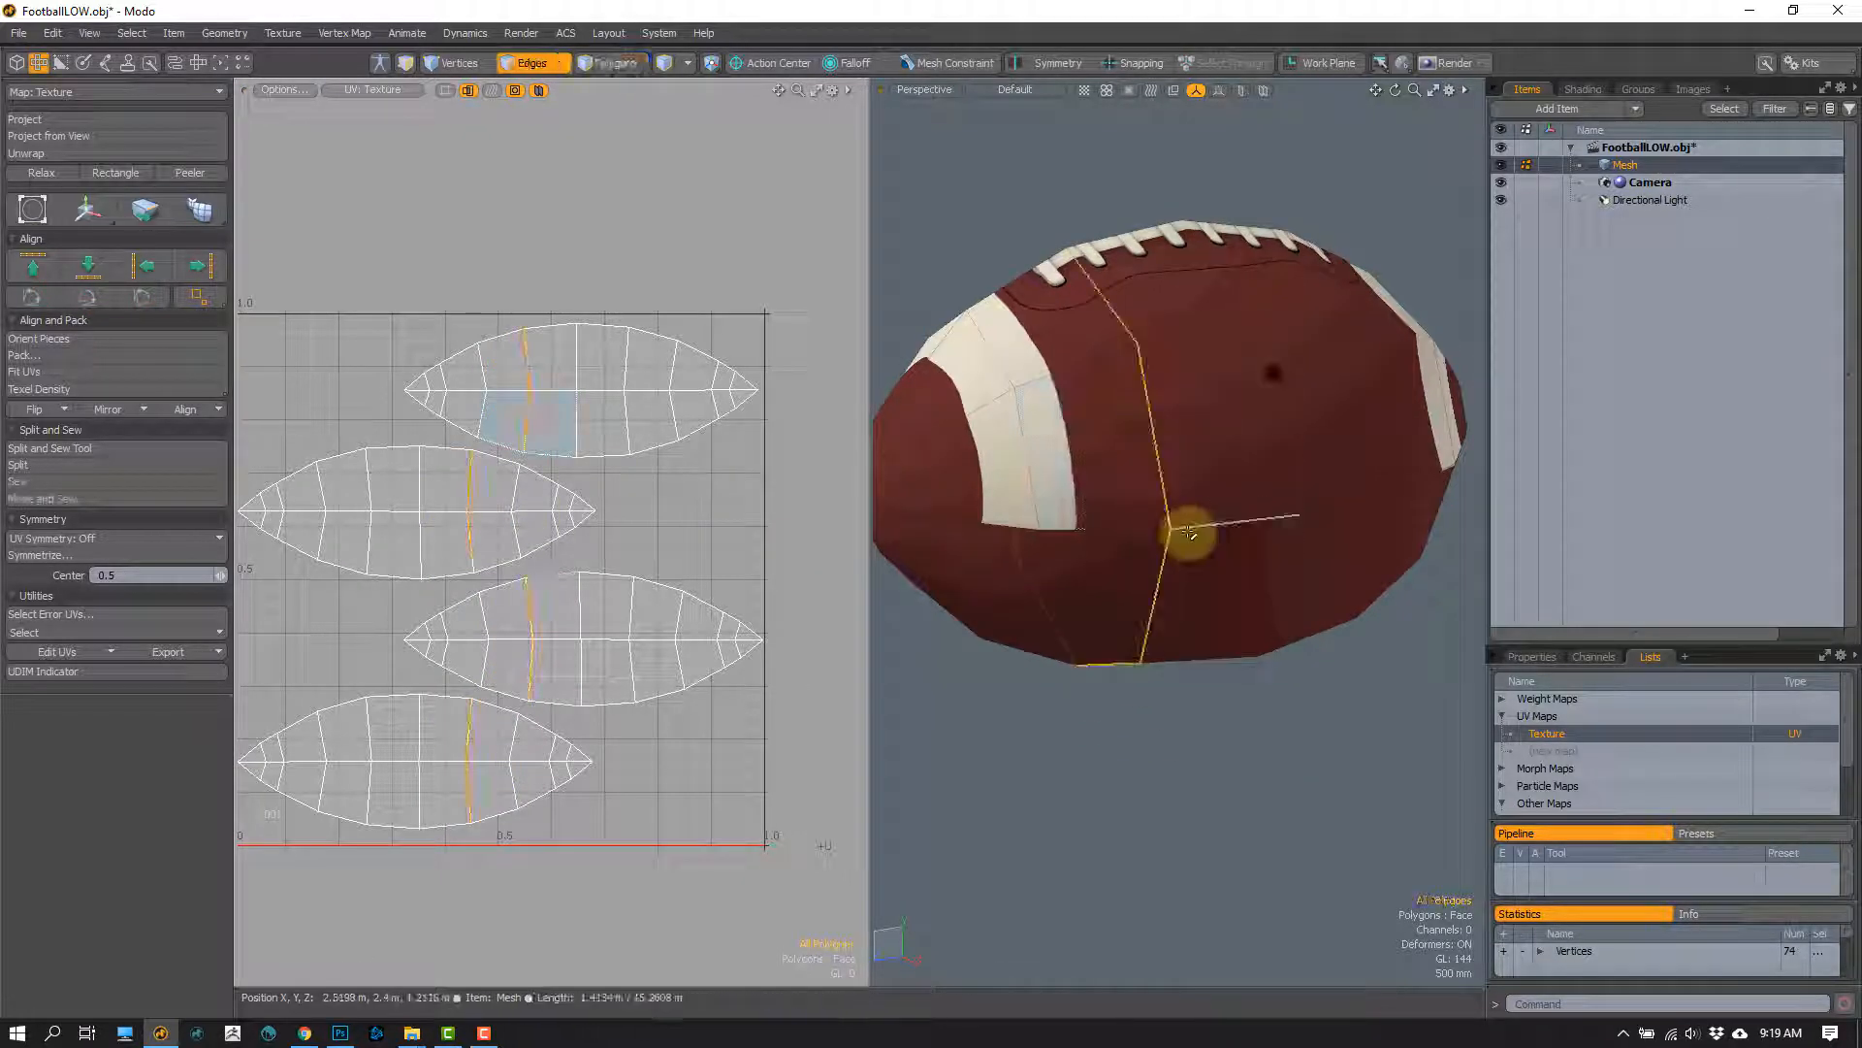
{"action": "double_click", "coordinate": [1164, 531]}
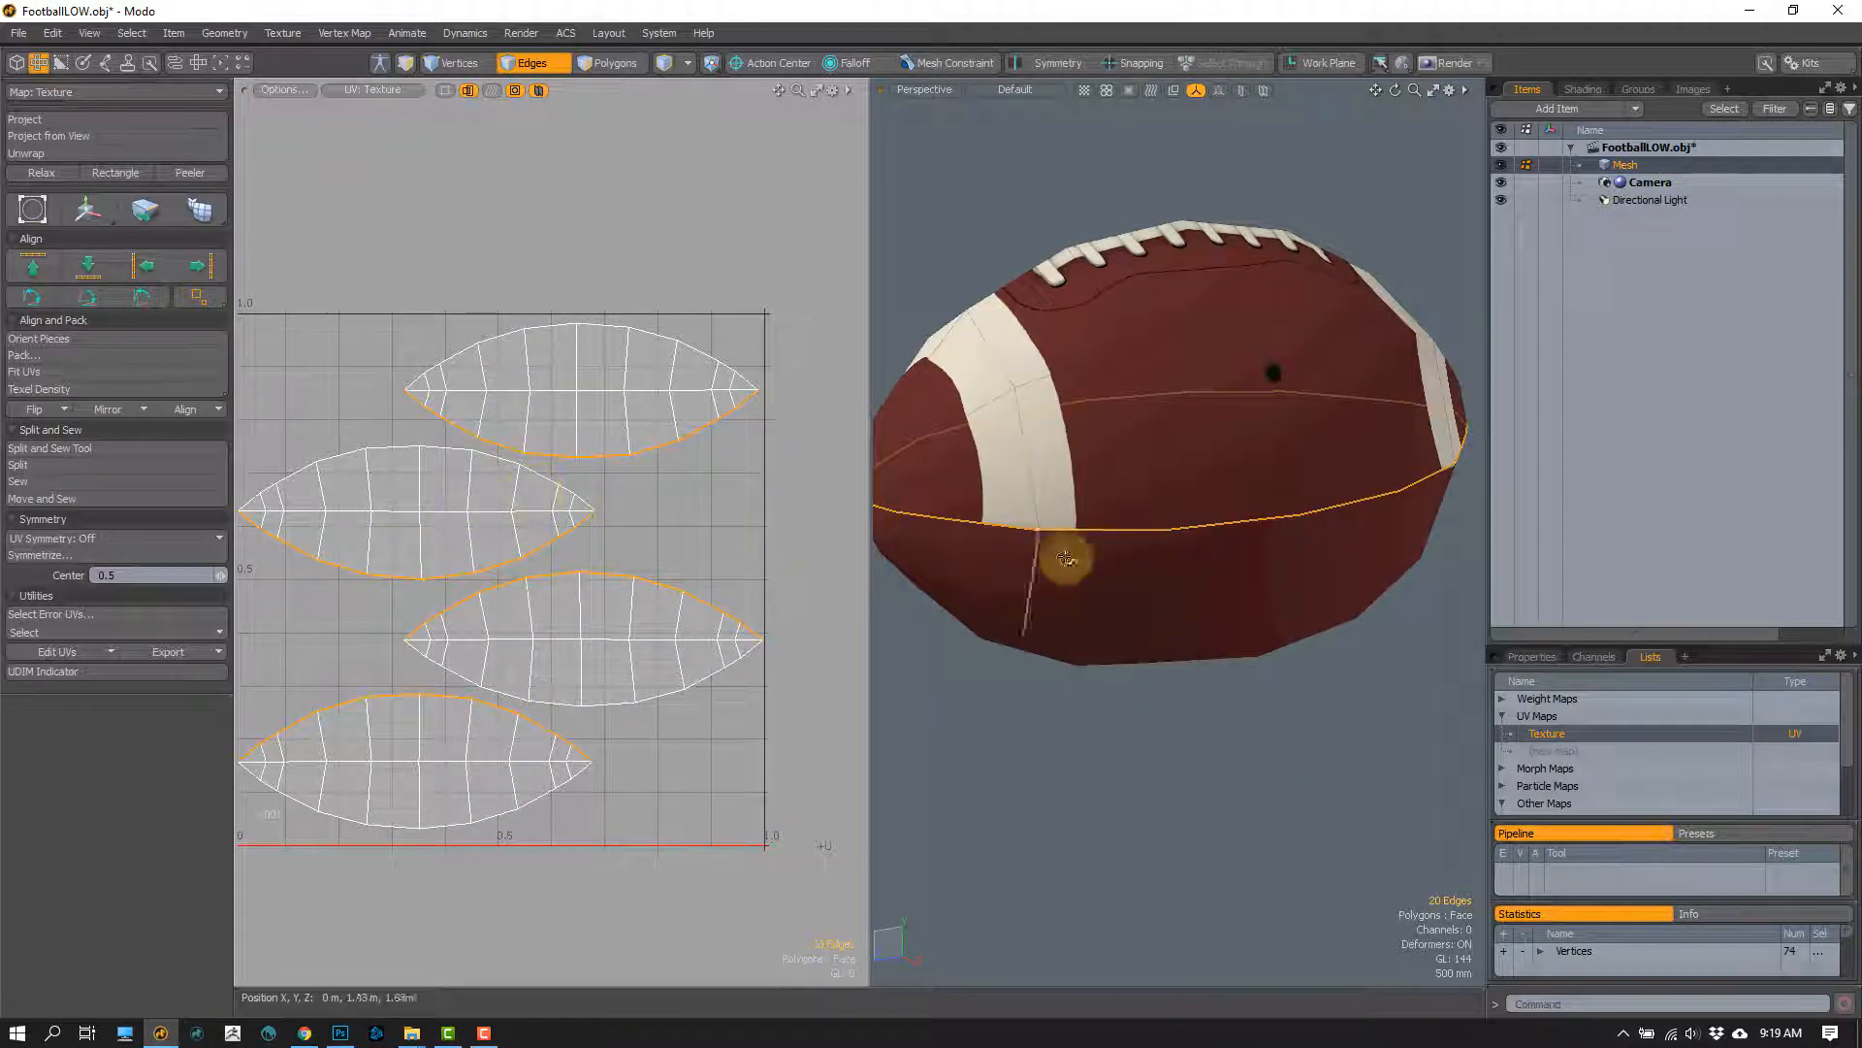
{"action": "left_click_drag", "start_coordinate": [1066, 559], "coordinate": [1033, 410], "text": "alt"}
{"action": "key", "text": "b"}
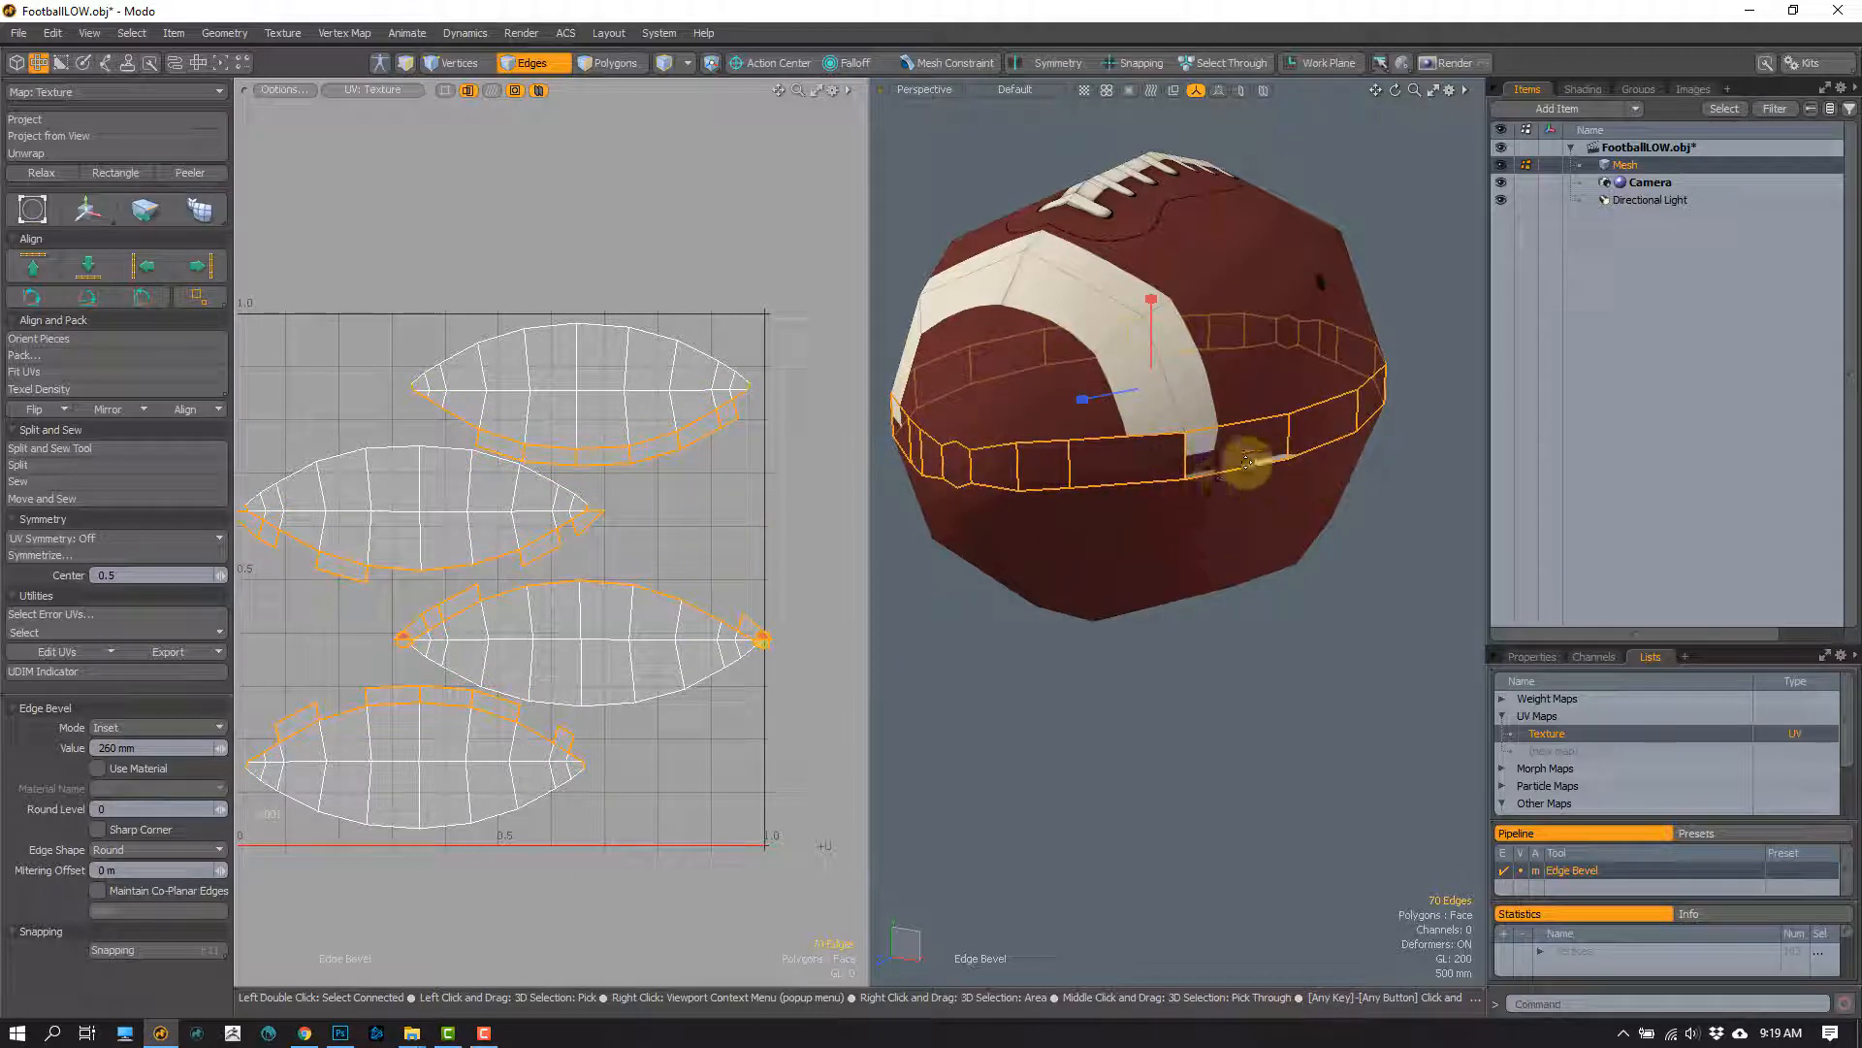
{"action": "left_click_drag", "start_coordinate": [1246, 463], "coordinate": [1220, 475], "text": "alt"}
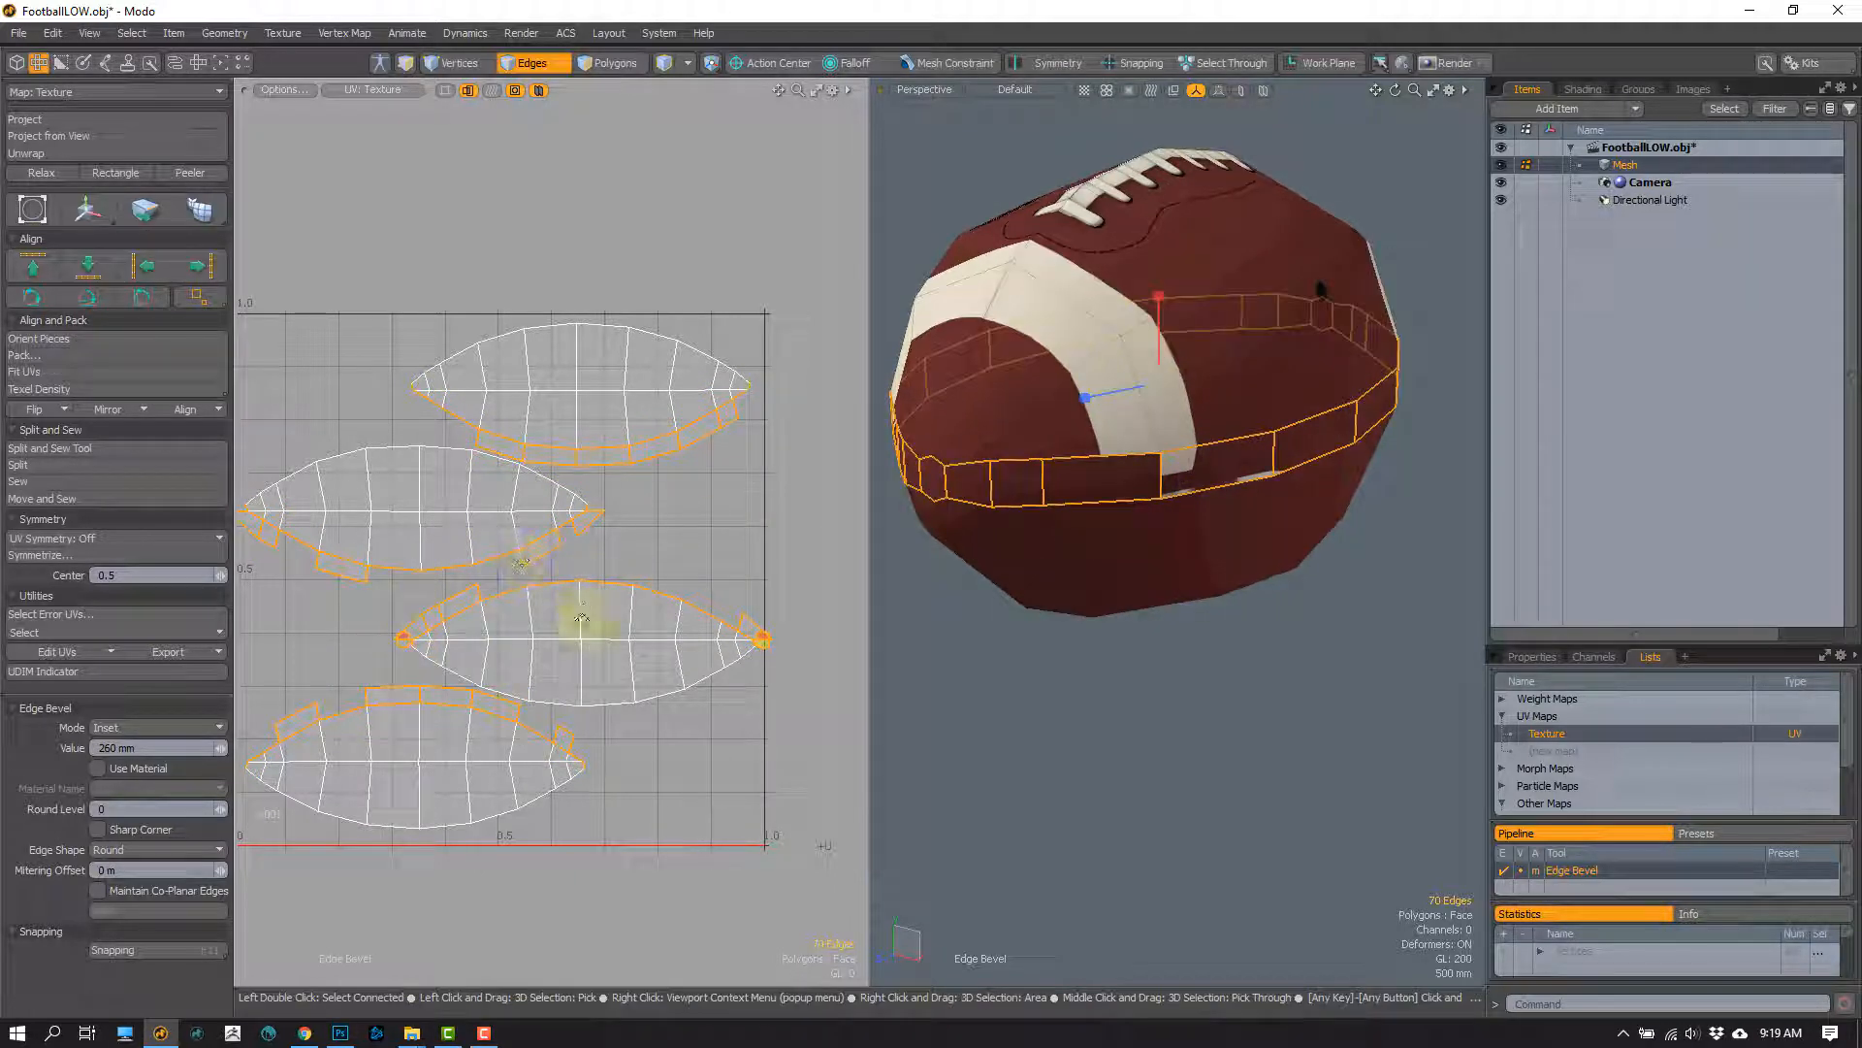
{"action": "key", "text": "ctrl+z"}
{"action": "key", "text": "space"}
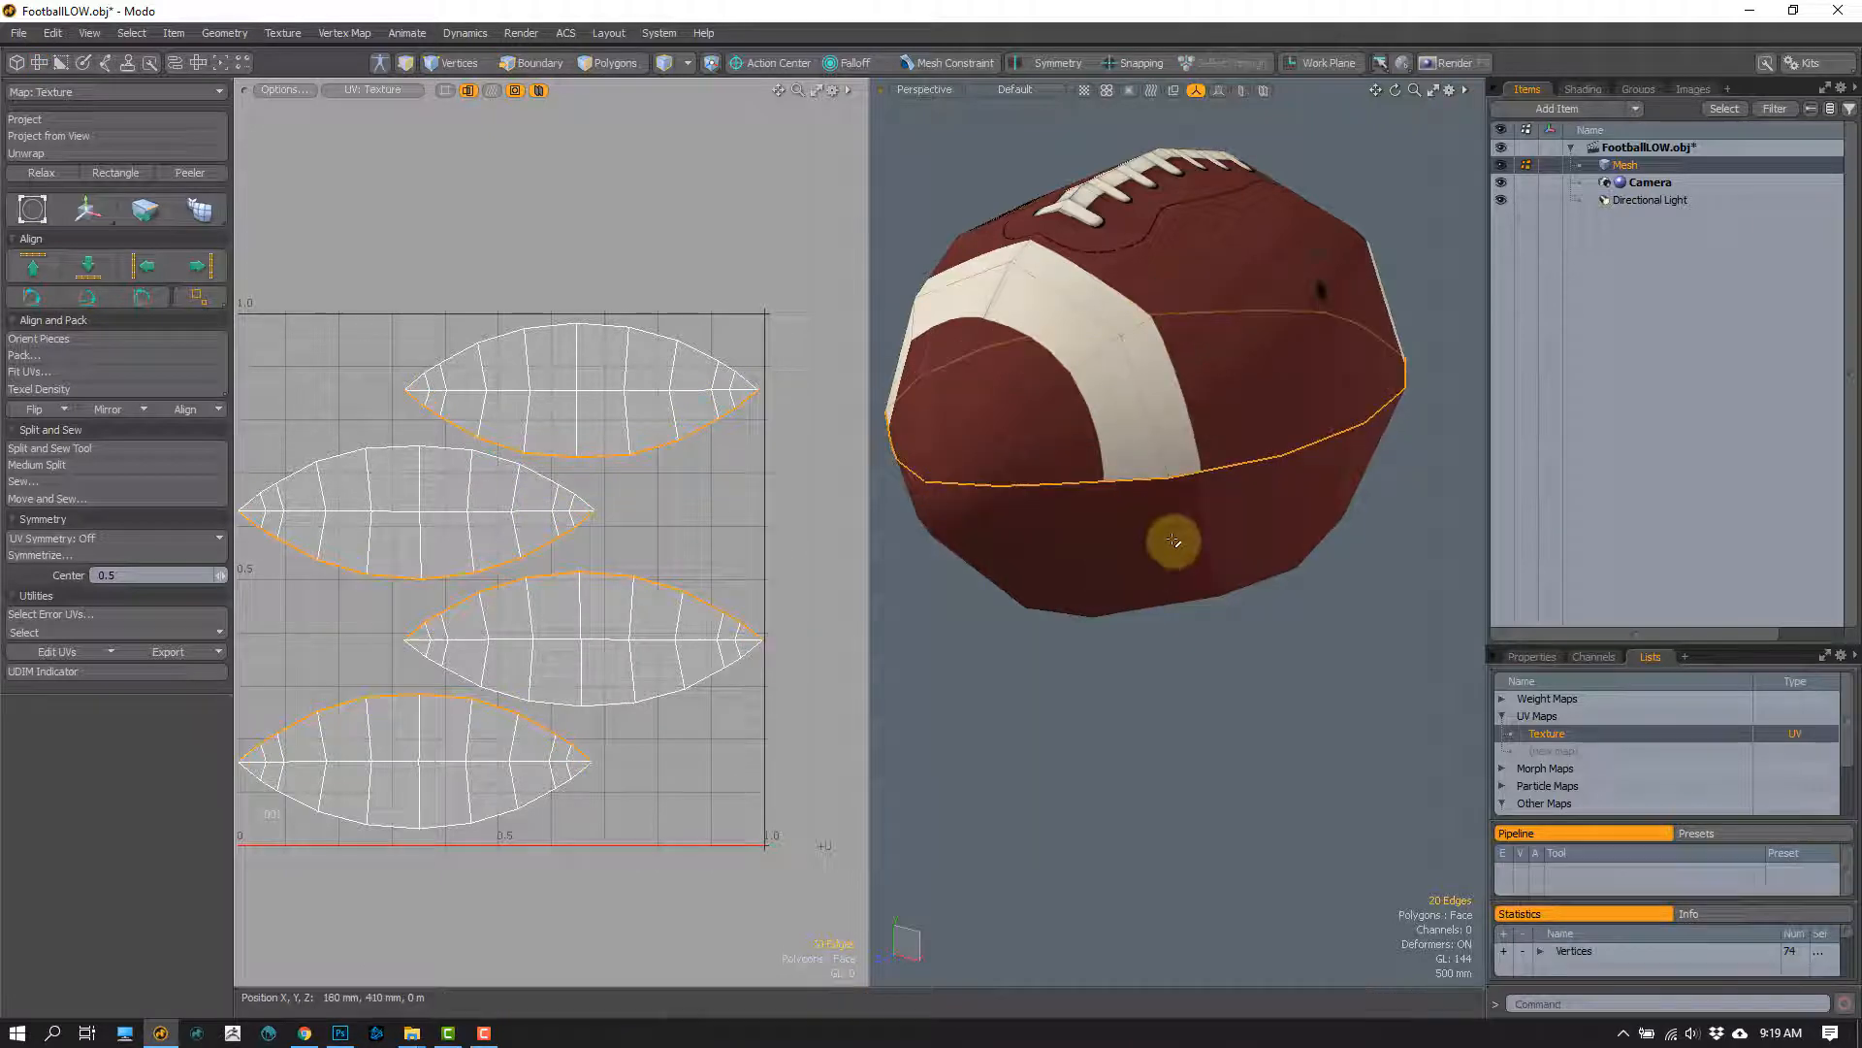
Step: Reselect the lengthwise seam loop to examine where it lies on the UV island borders, and clear the selection
{"action": "key", "text": "space"}
{"action": "key", "text": "space"}
{"action": "left_click_drag", "start_coordinate": [1133, 651], "coordinate": [1147, 479], "text": "alt"}
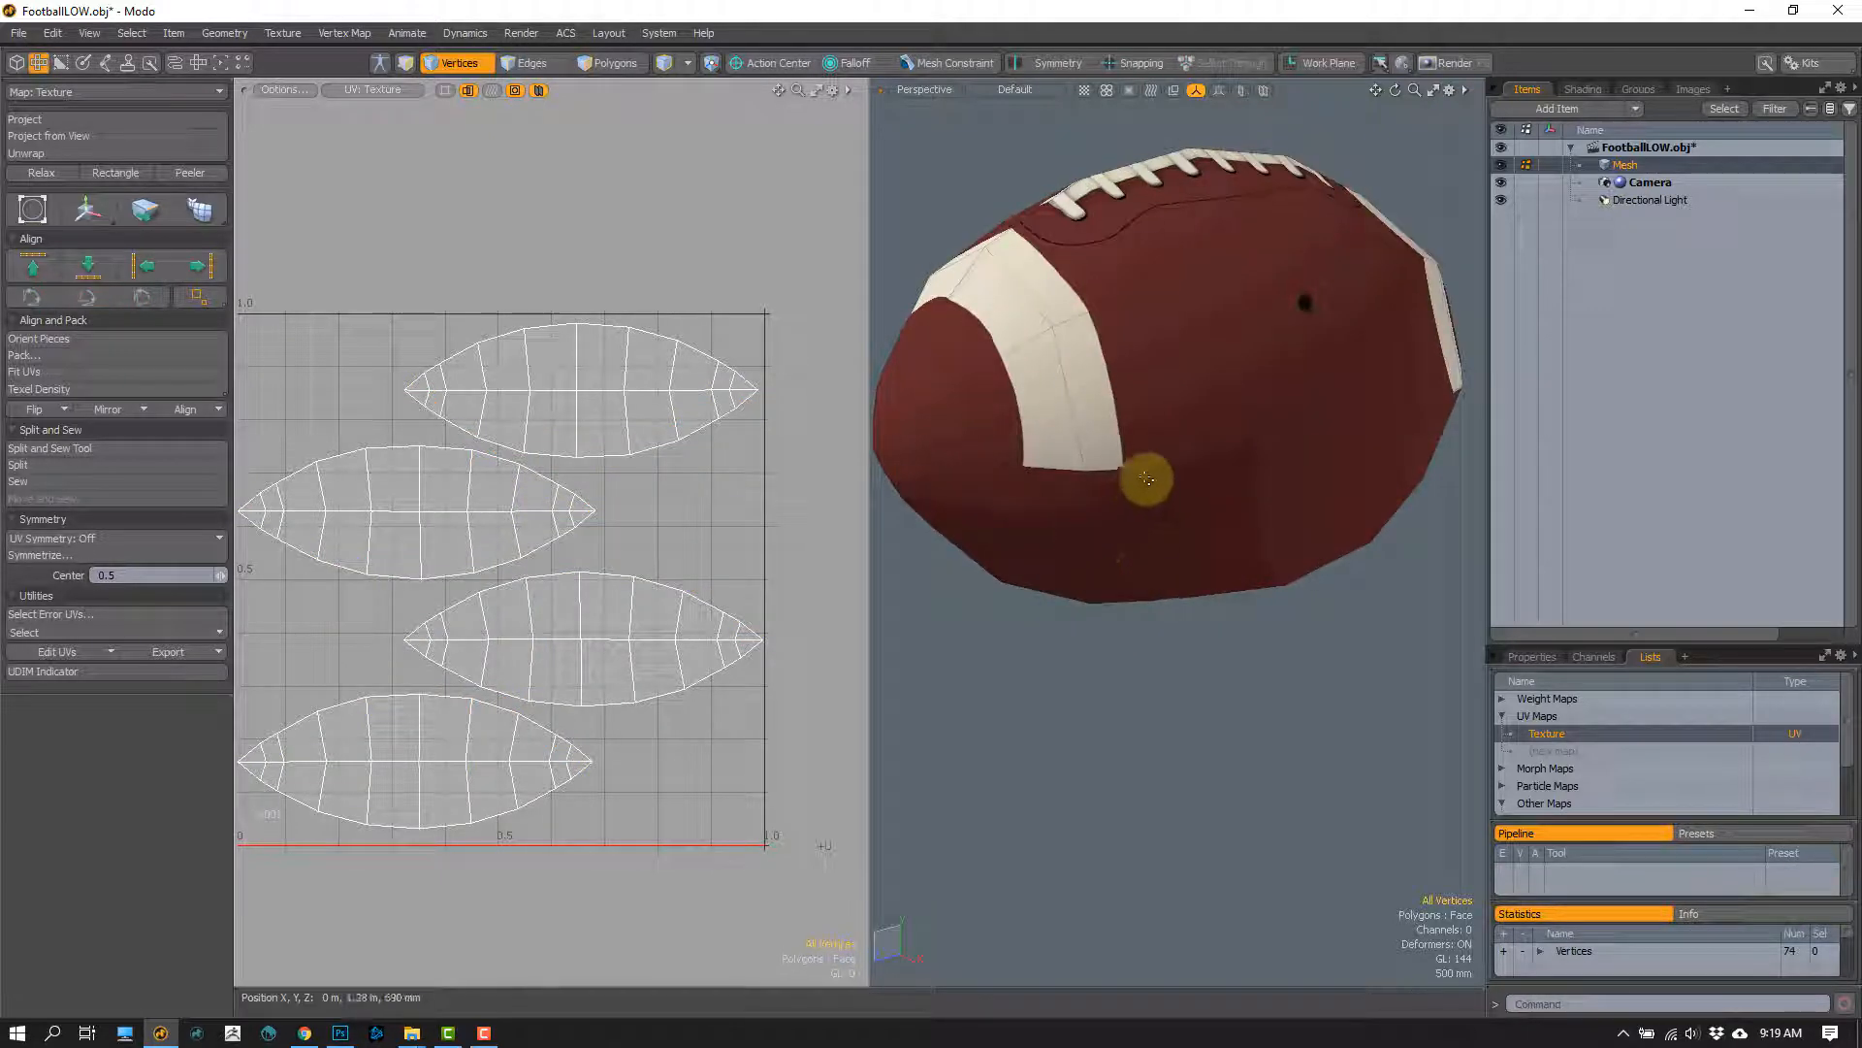
{"action": "key", "text": "space"}
{"action": "double_click", "coordinate": [1165, 473]}
{"action": "scroll", "coordinate": [1213, 592], "scroll_direction": "down", "scroll_amount": 3}
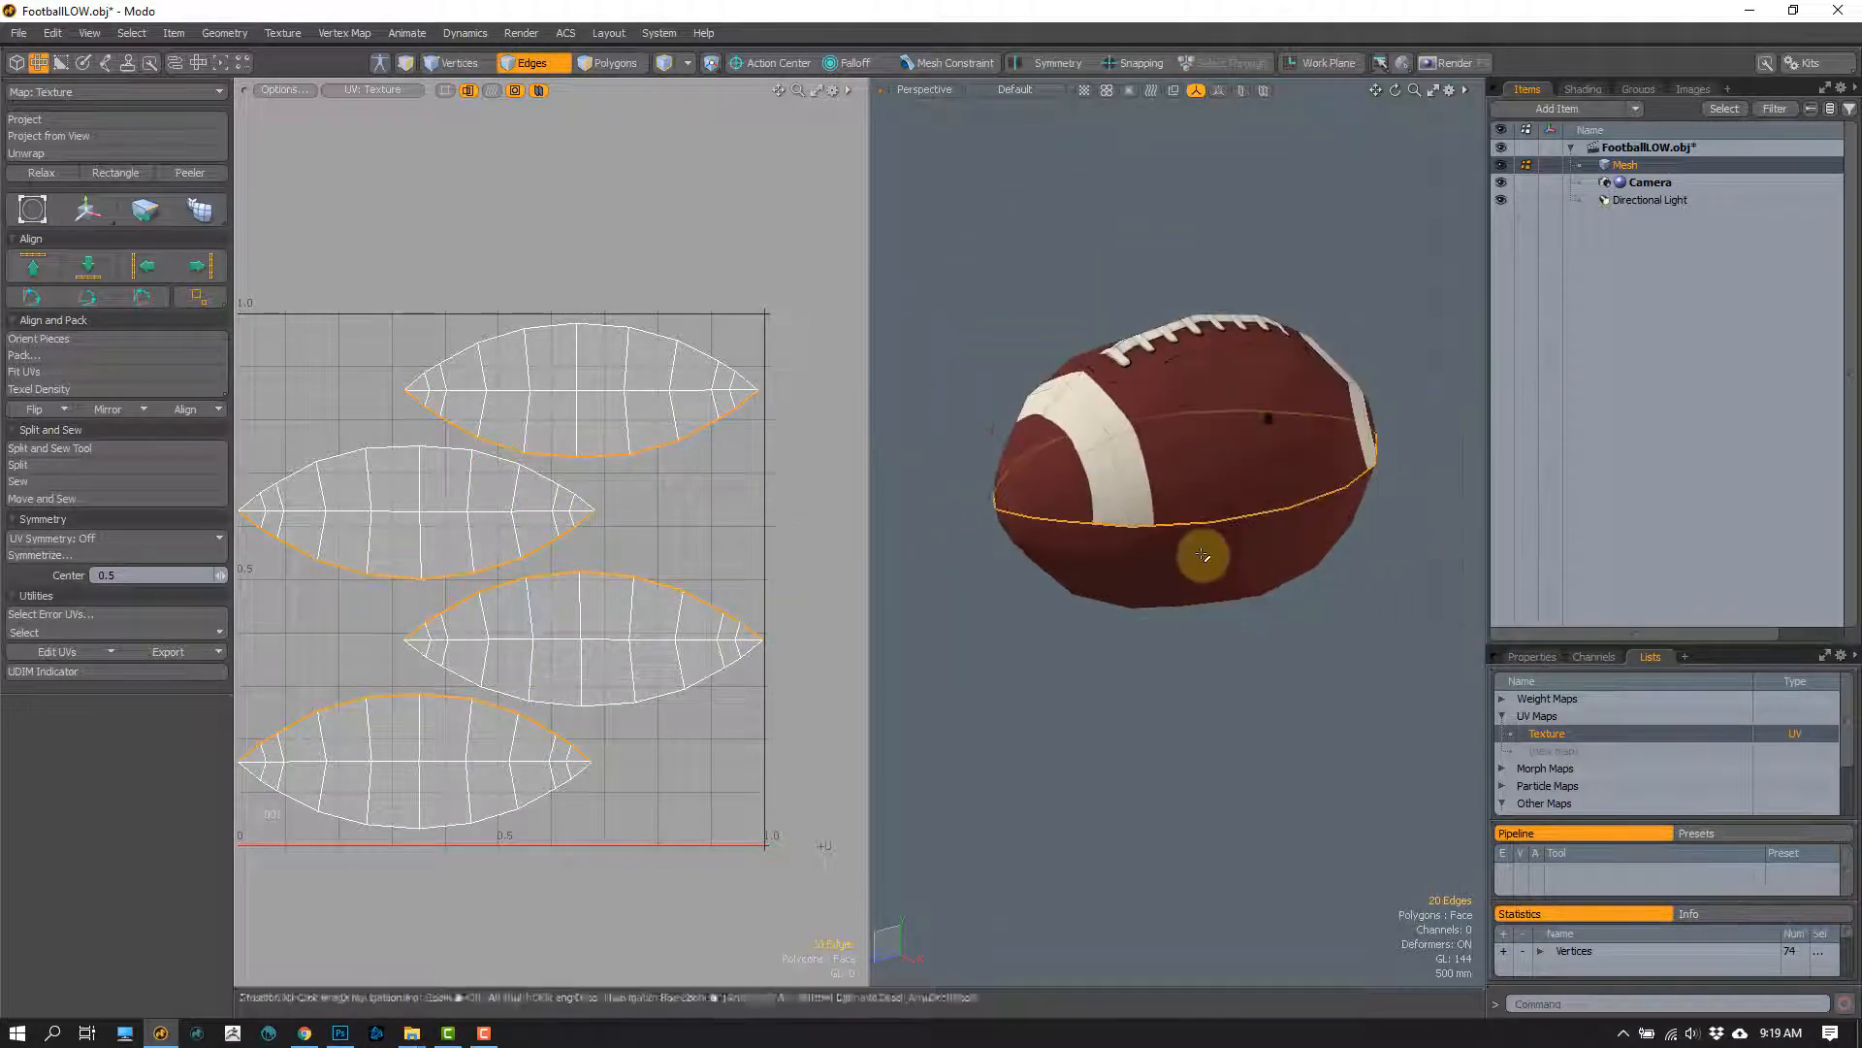
{"action": "left_click", "coordinate": [1167, 688]}
{"action": "left_click_drag", "start_coordinate": [1167, 688], "coordinate": [1058, 424], "text": "alt"}
Step: Loop Slice the lengthwise panel strips on either side of the seam with a count of 1
{"action": "left_click", "coordinate": [1202, 393]}
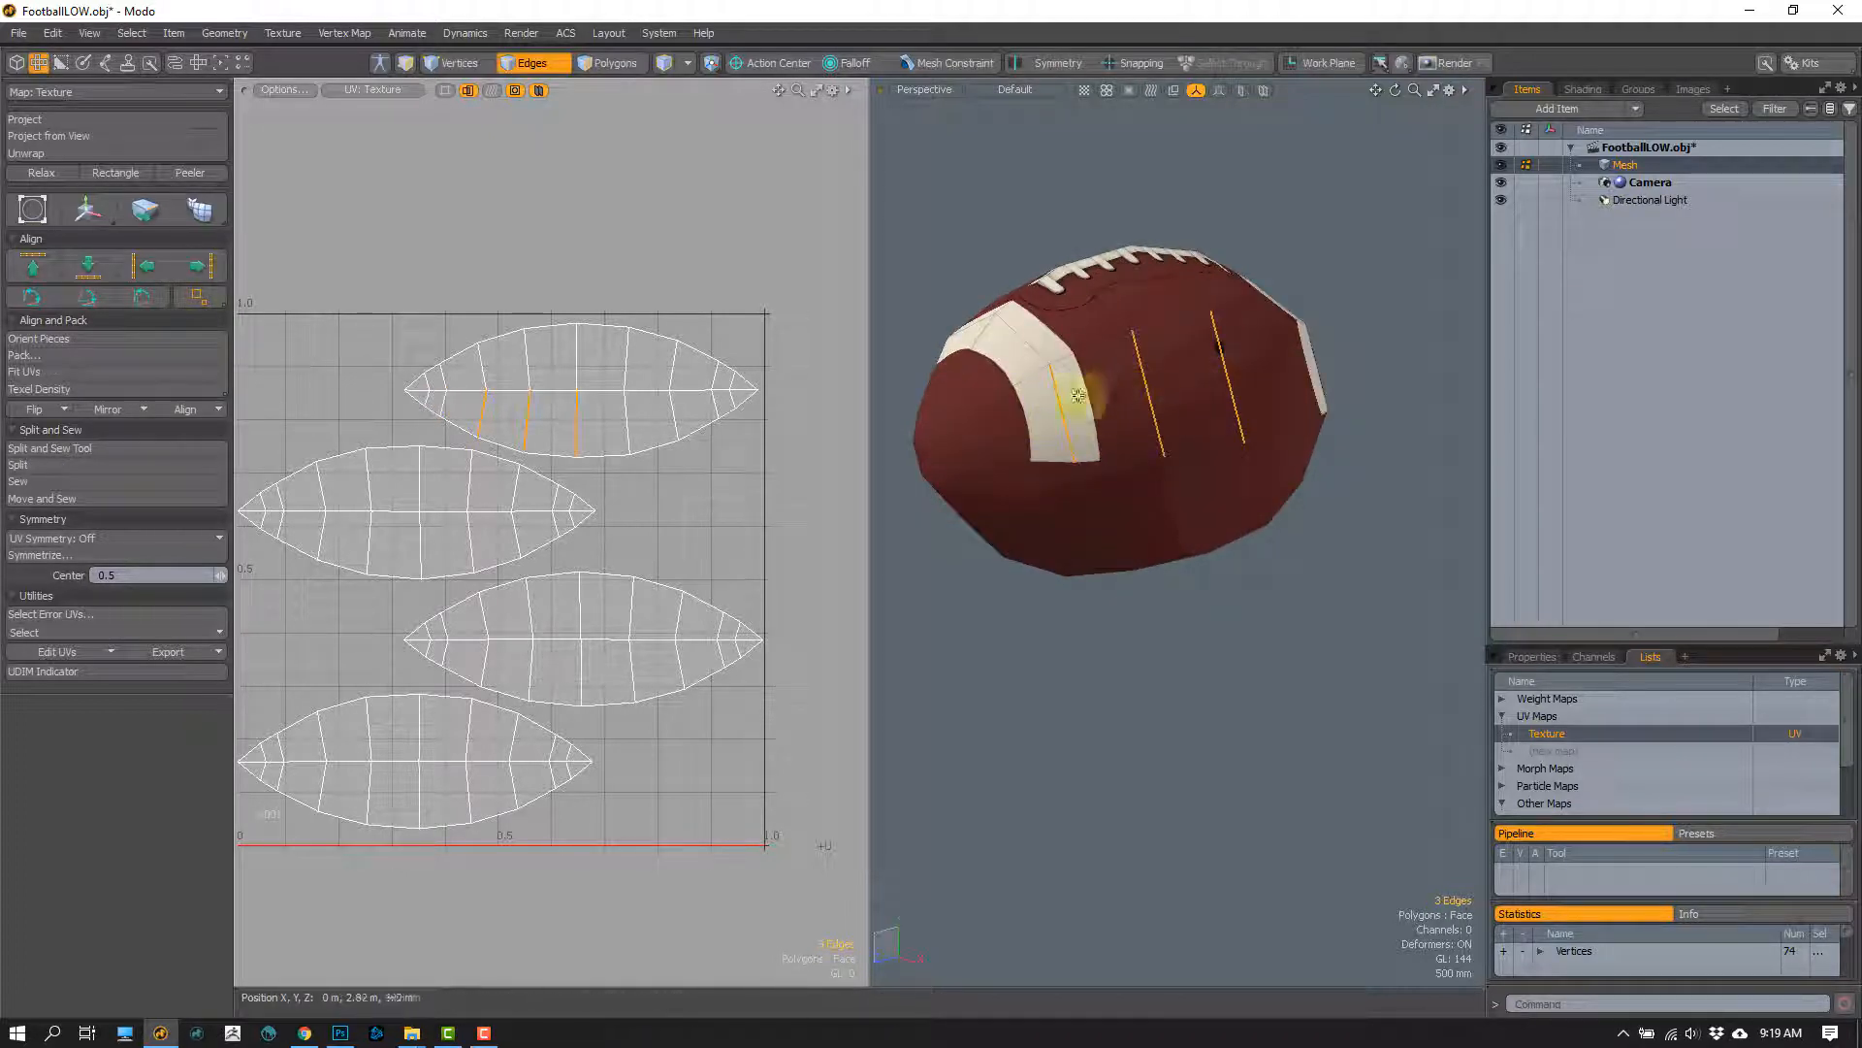
{"action": "key", "text": "alt+c"}
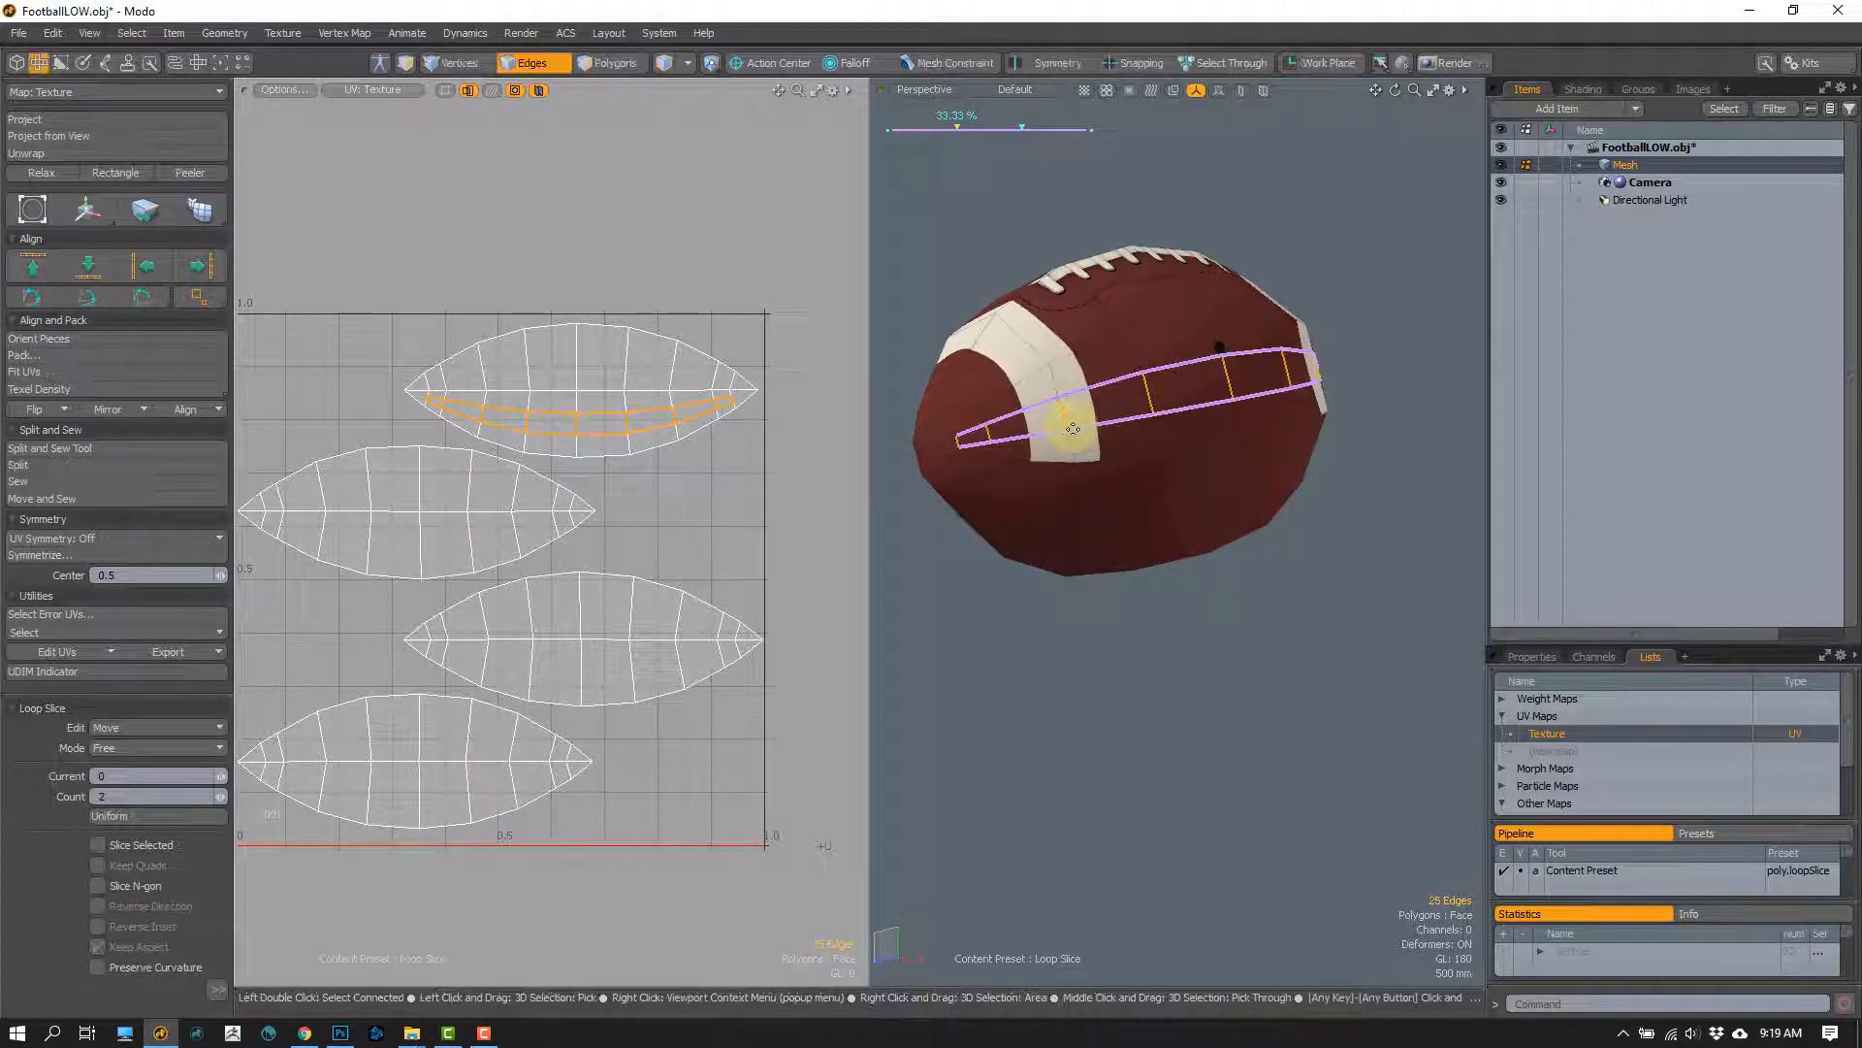
{"action": "left_click", "coordinate": [219, 799]}
{"action": "left_click_drag", "start_coordinate": [1062, 537], "coordinate": [1165, 459], "text": "alt"}
{"action": "key", "text": "space"}
{"action": "key", "text": "alt+c"}
{"action": "key", "text": "space"}
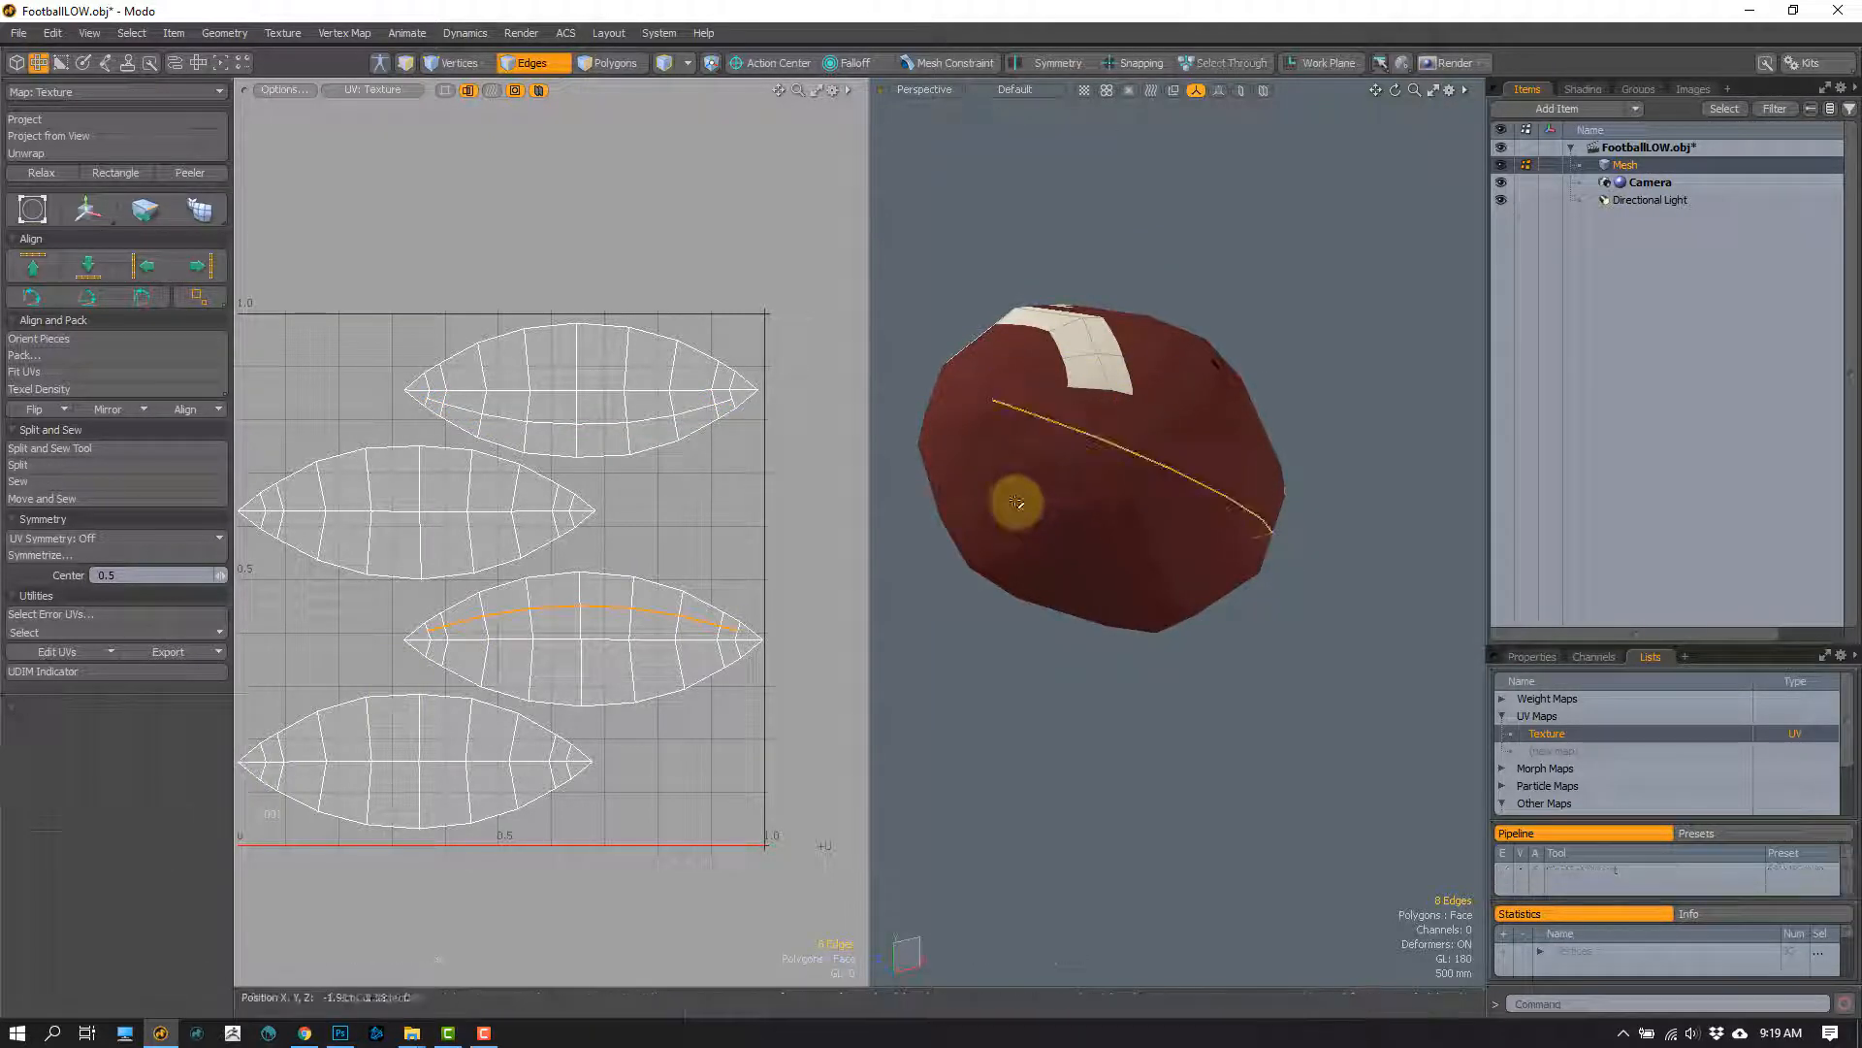
Step: Continue around the football, cutting each following lengthwise panel strip with a single Loop Slice at 50%
{"action": "mouse_move", "coordinate": [1019, 504]}
{"action": "left_mouse_down"}
{"action": "mouse_move", "coordinate": [1089, 578]}
{"action": "mouse_move", "coordinate": [1064, 507]}
{"action": "mouse_move", "coordinate": [993, 540]}
{"action": "left_mouse_up"}
{"action": "key", "text": "alt+c"}
{"action": "key", "text": "space"}
{"action": "key", "text": "alt+c"}
{"action": "key", "text": "space"}
{"action": "left_click_drag", "start_coordinate": [1018, 466], "coordinate": [1010, 504], "text": "alt"}
{"action": "key", "text": "alt+c"}
{"action": "left_click_drag", "start_coordinate": [1057, 416], "coordinate": [1067, 424], "text": "alt"}
{"action": "key", "text": "space"}
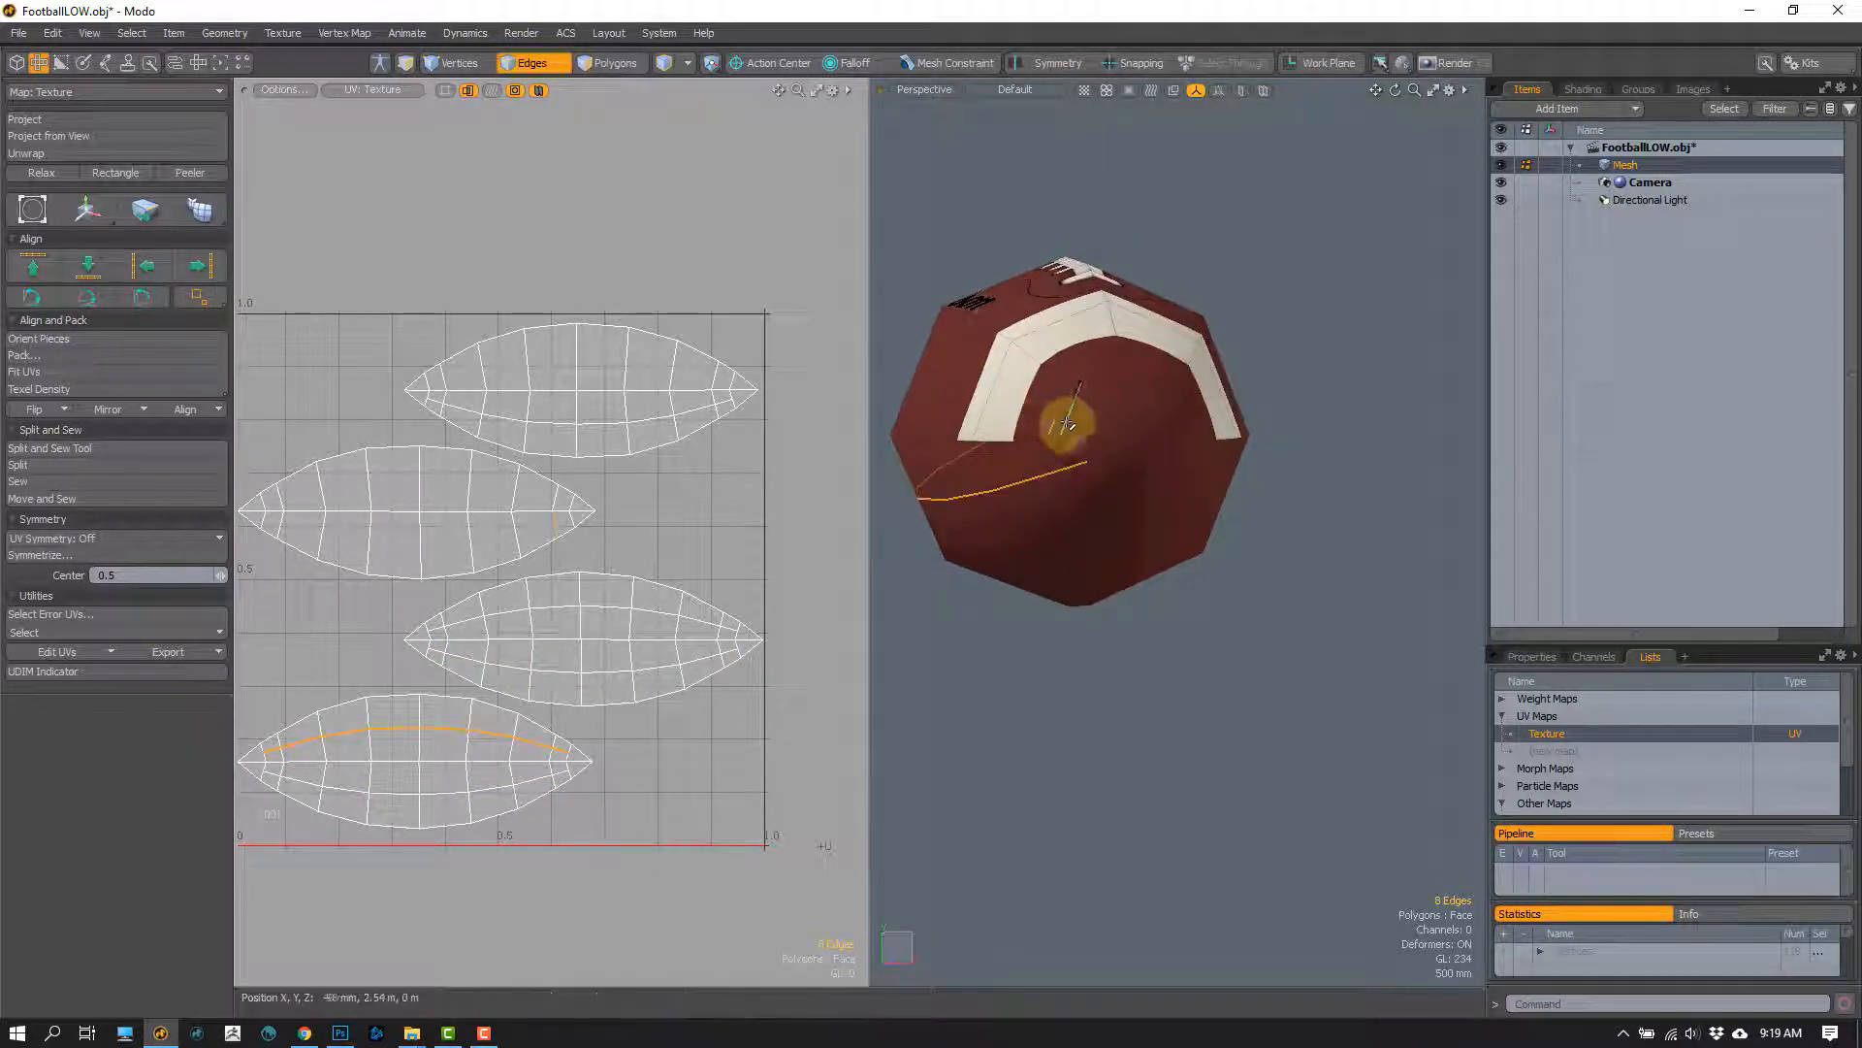
{"action": "key", "text": "alt+c"}
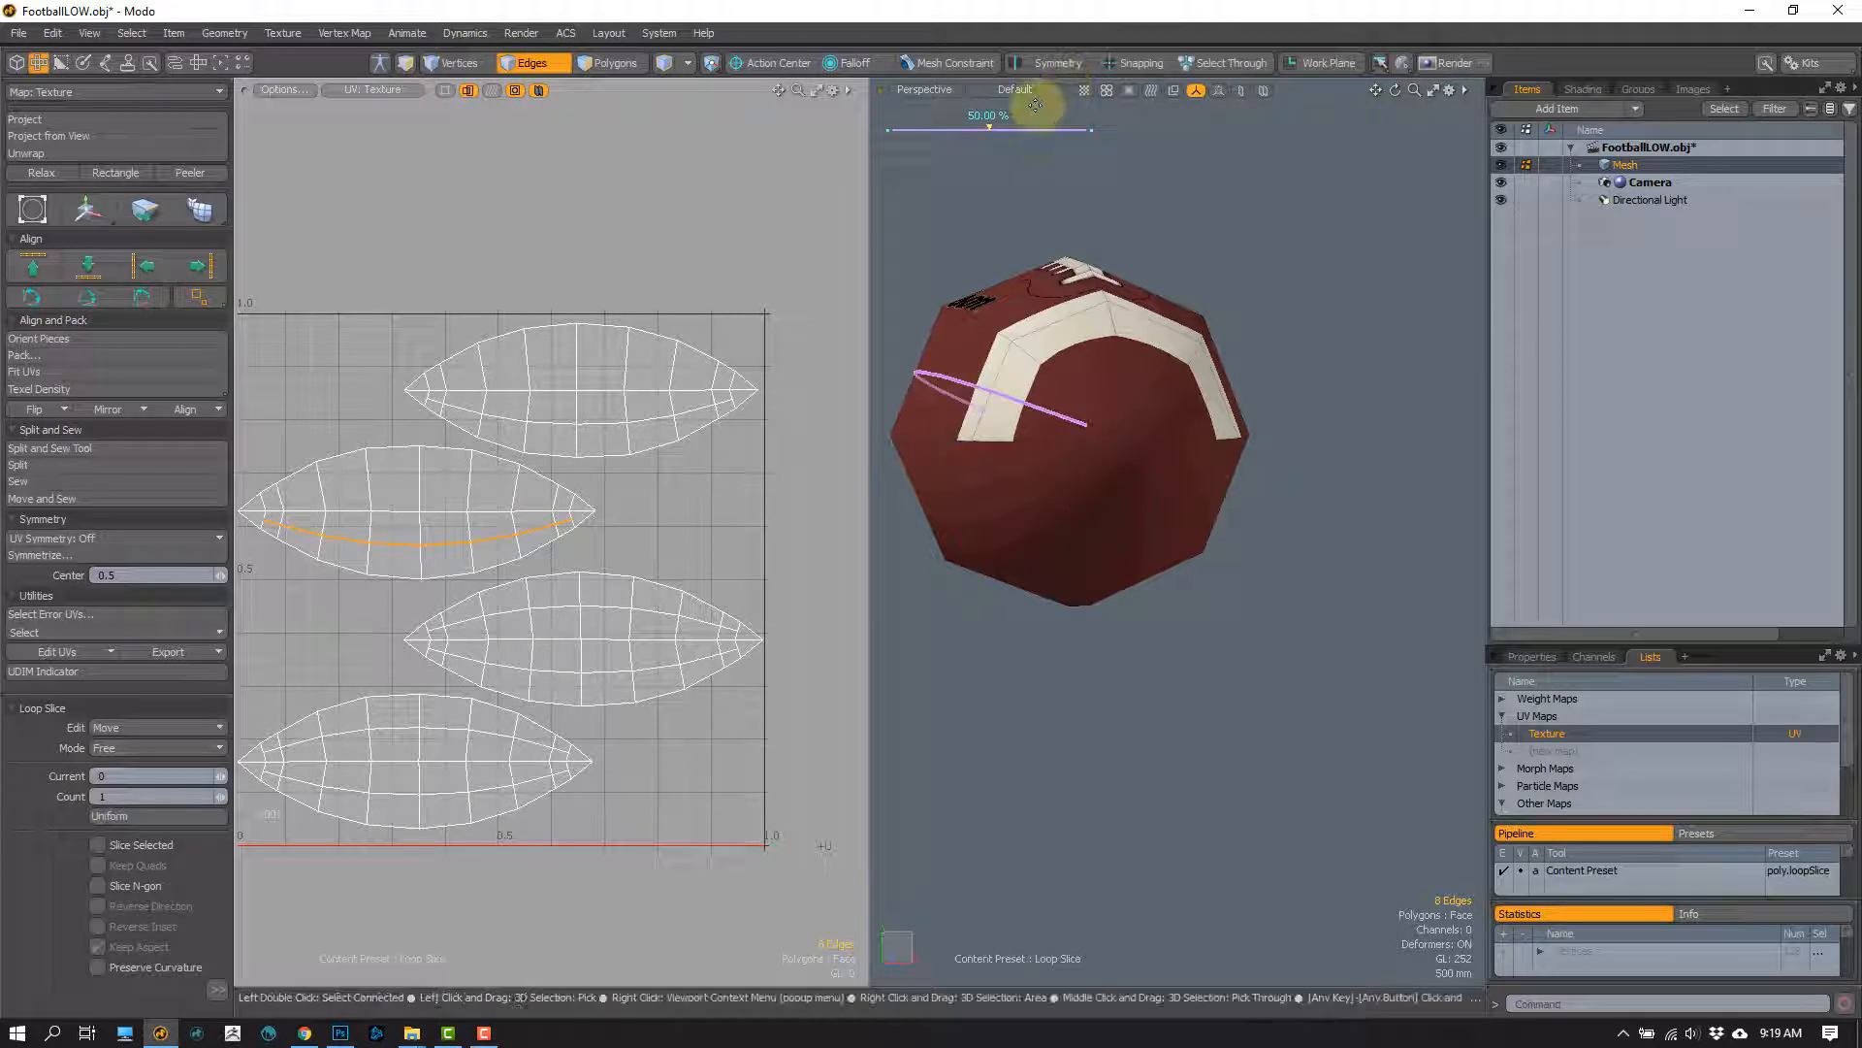
Step: Expand the Football material and hide its Football_DIF texture layer
{"action": "left_click", "coordinate": [1583, 89]}
{"action": "left_click", "coordinate": [1533, 237]}
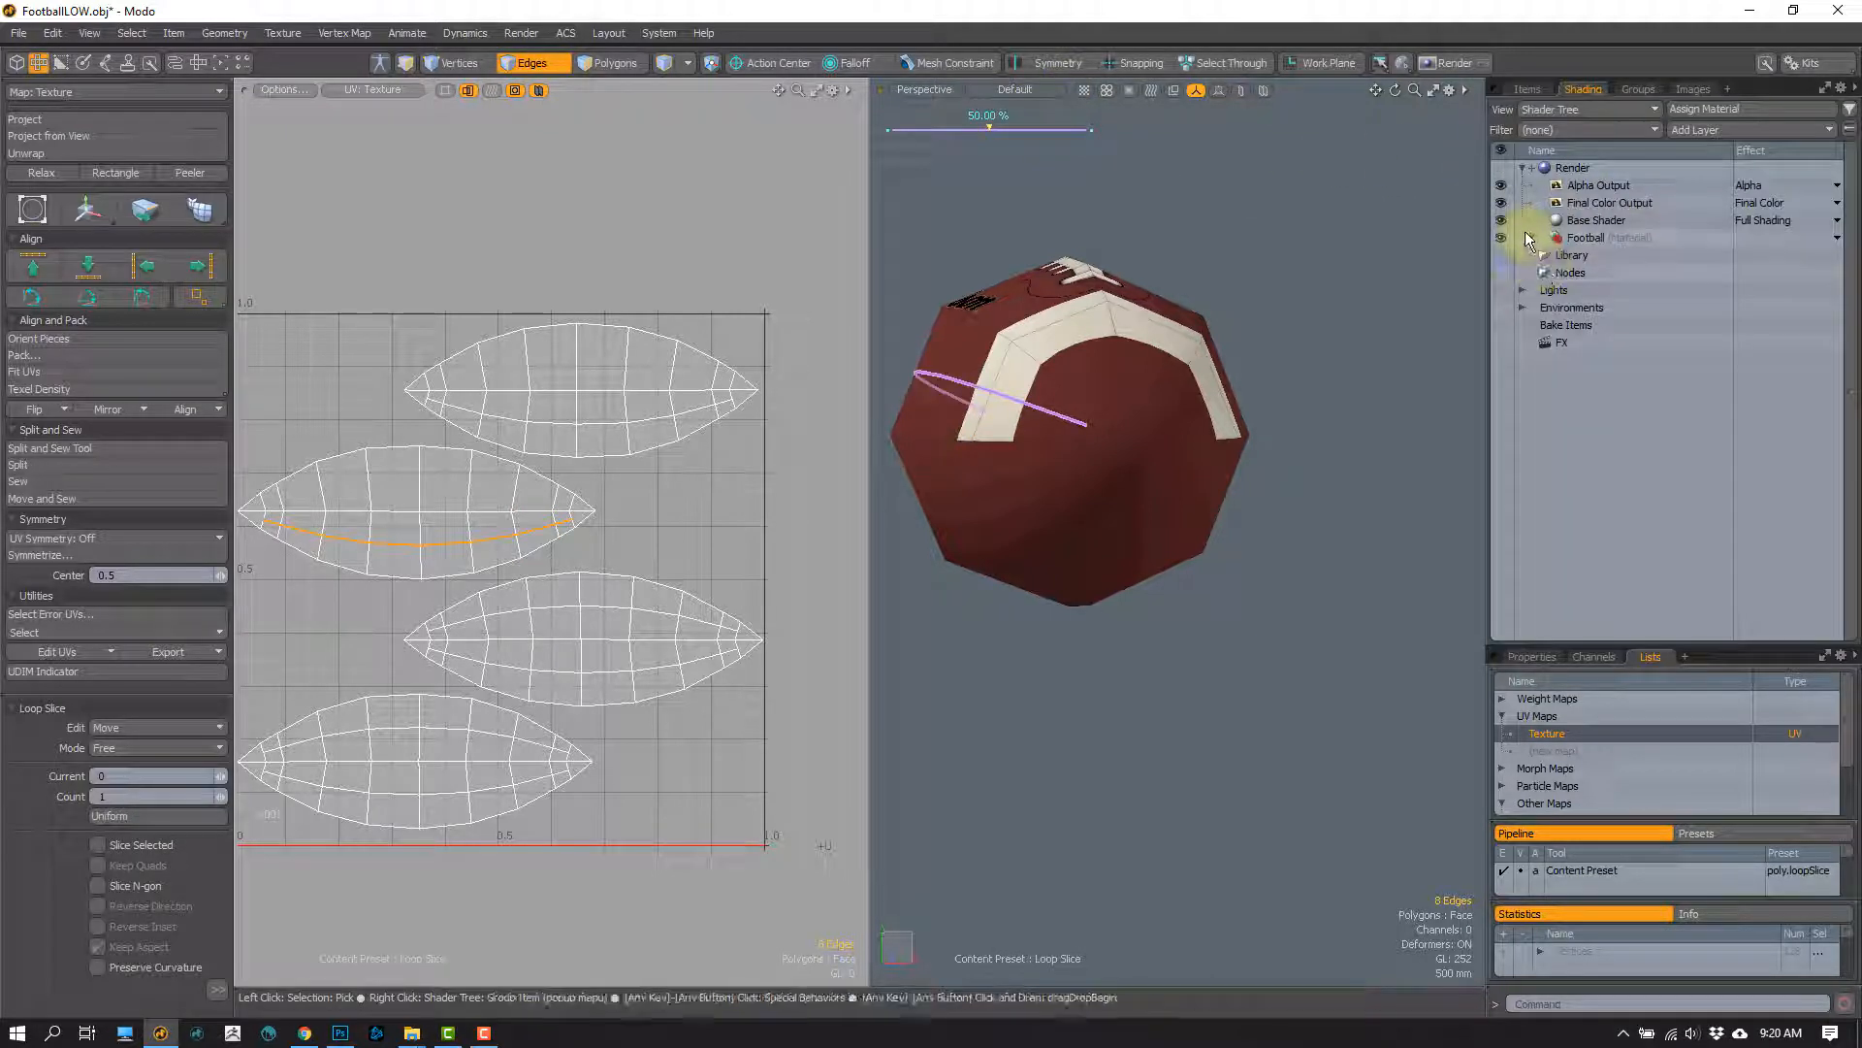
{"action": "left_click", "coordinate": [1500, 254]}
Step: Loop Slice the remaining lengthwise strips at 50% so every UV island is divided in both halves
{"action": "left_click", "coordinate": [1063, 408]}
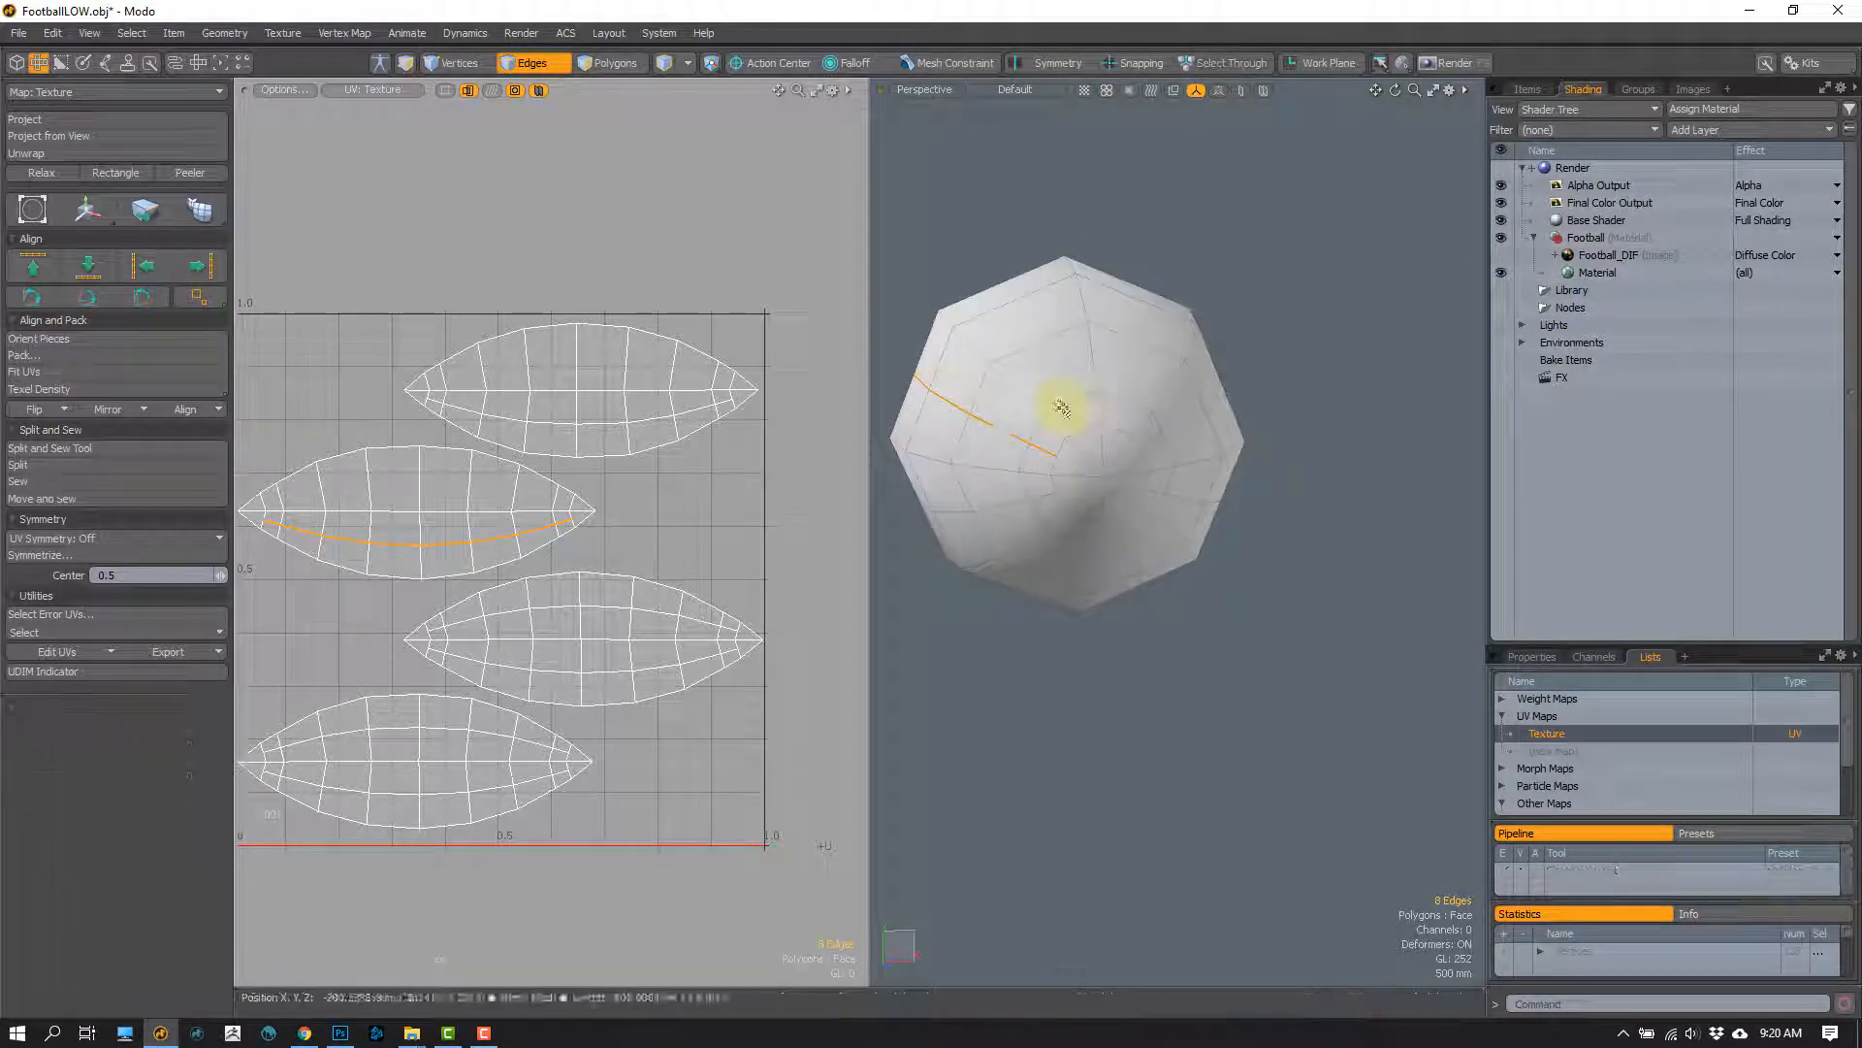
{"action": "key", "text": "alt+c"}
{"action": "key", "text": "space"}
{"action": "left_click_drag", "start_coordinate": [1146, 414], "coordinate": [1146, 335]}
{"action": "key", "text": "alt+c"}
{"action": "left_click_drag", "start_coordinate": [1200, 472], "coordinate": [1160, 462], "text": "alt"}
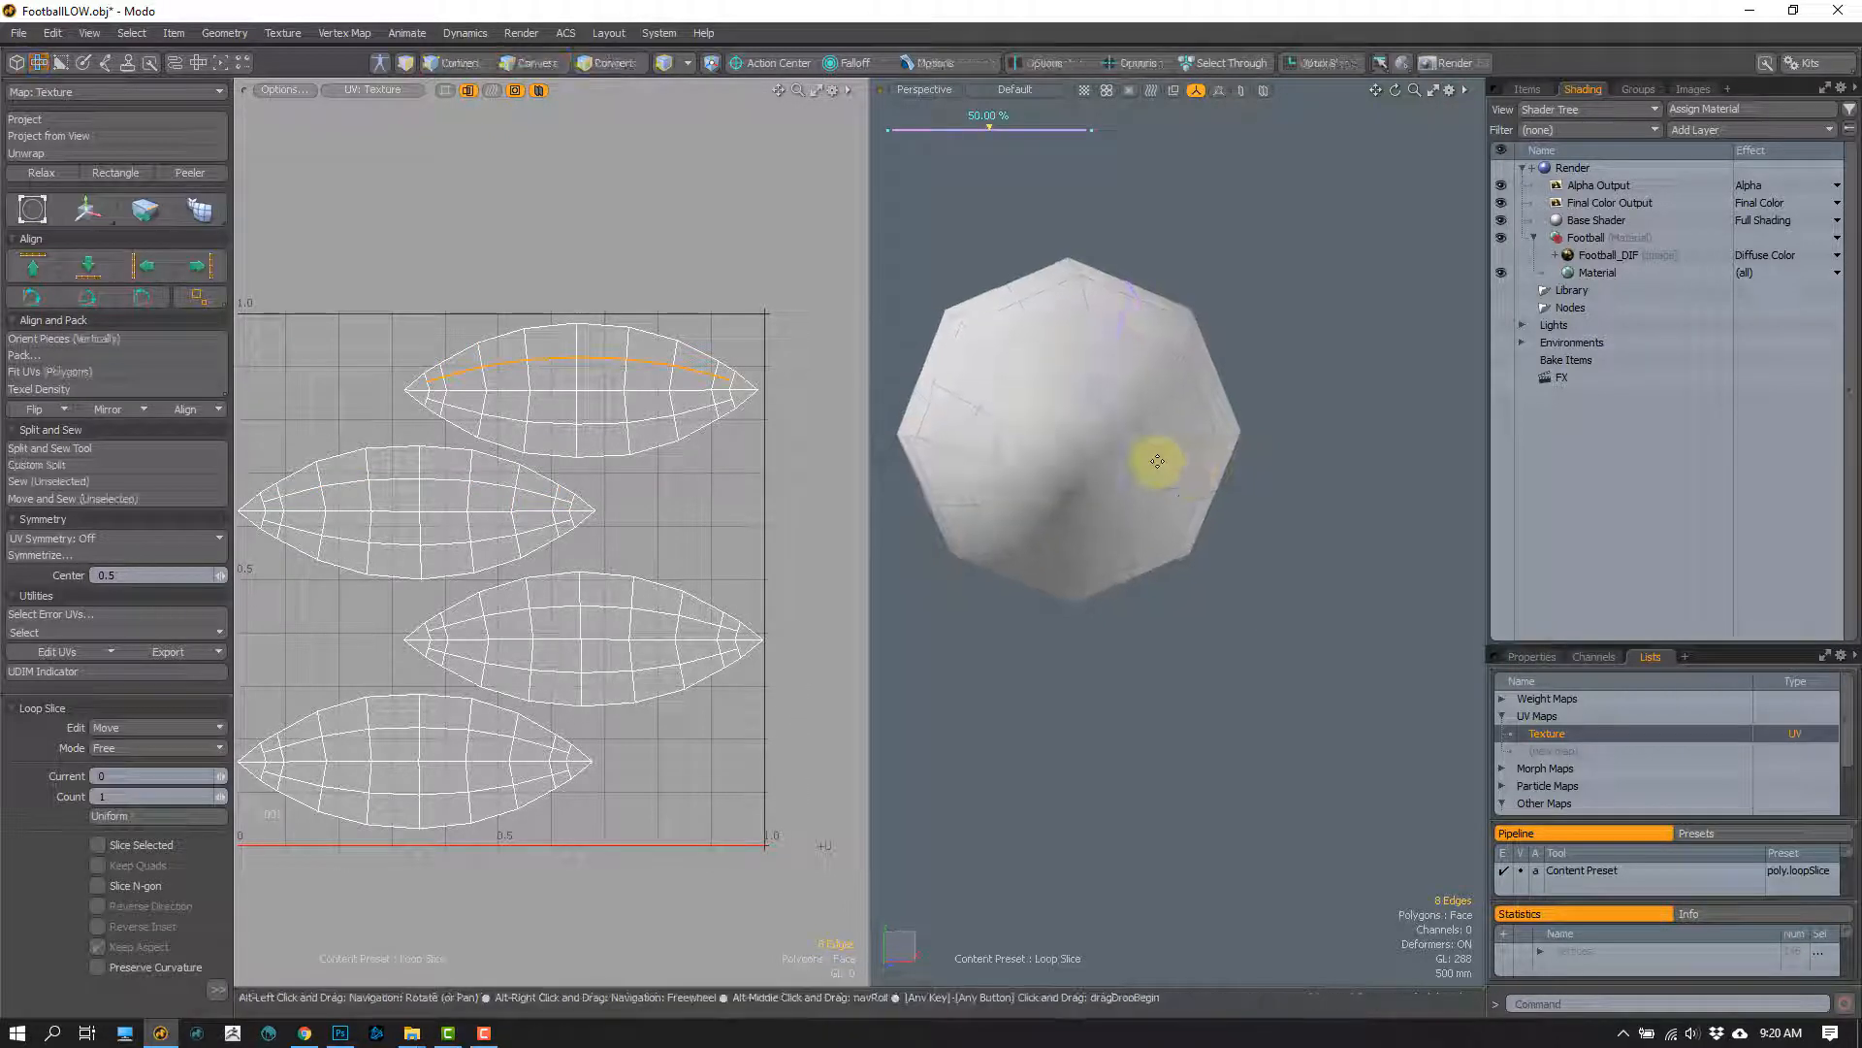
{"action": "key", "text": "space"}
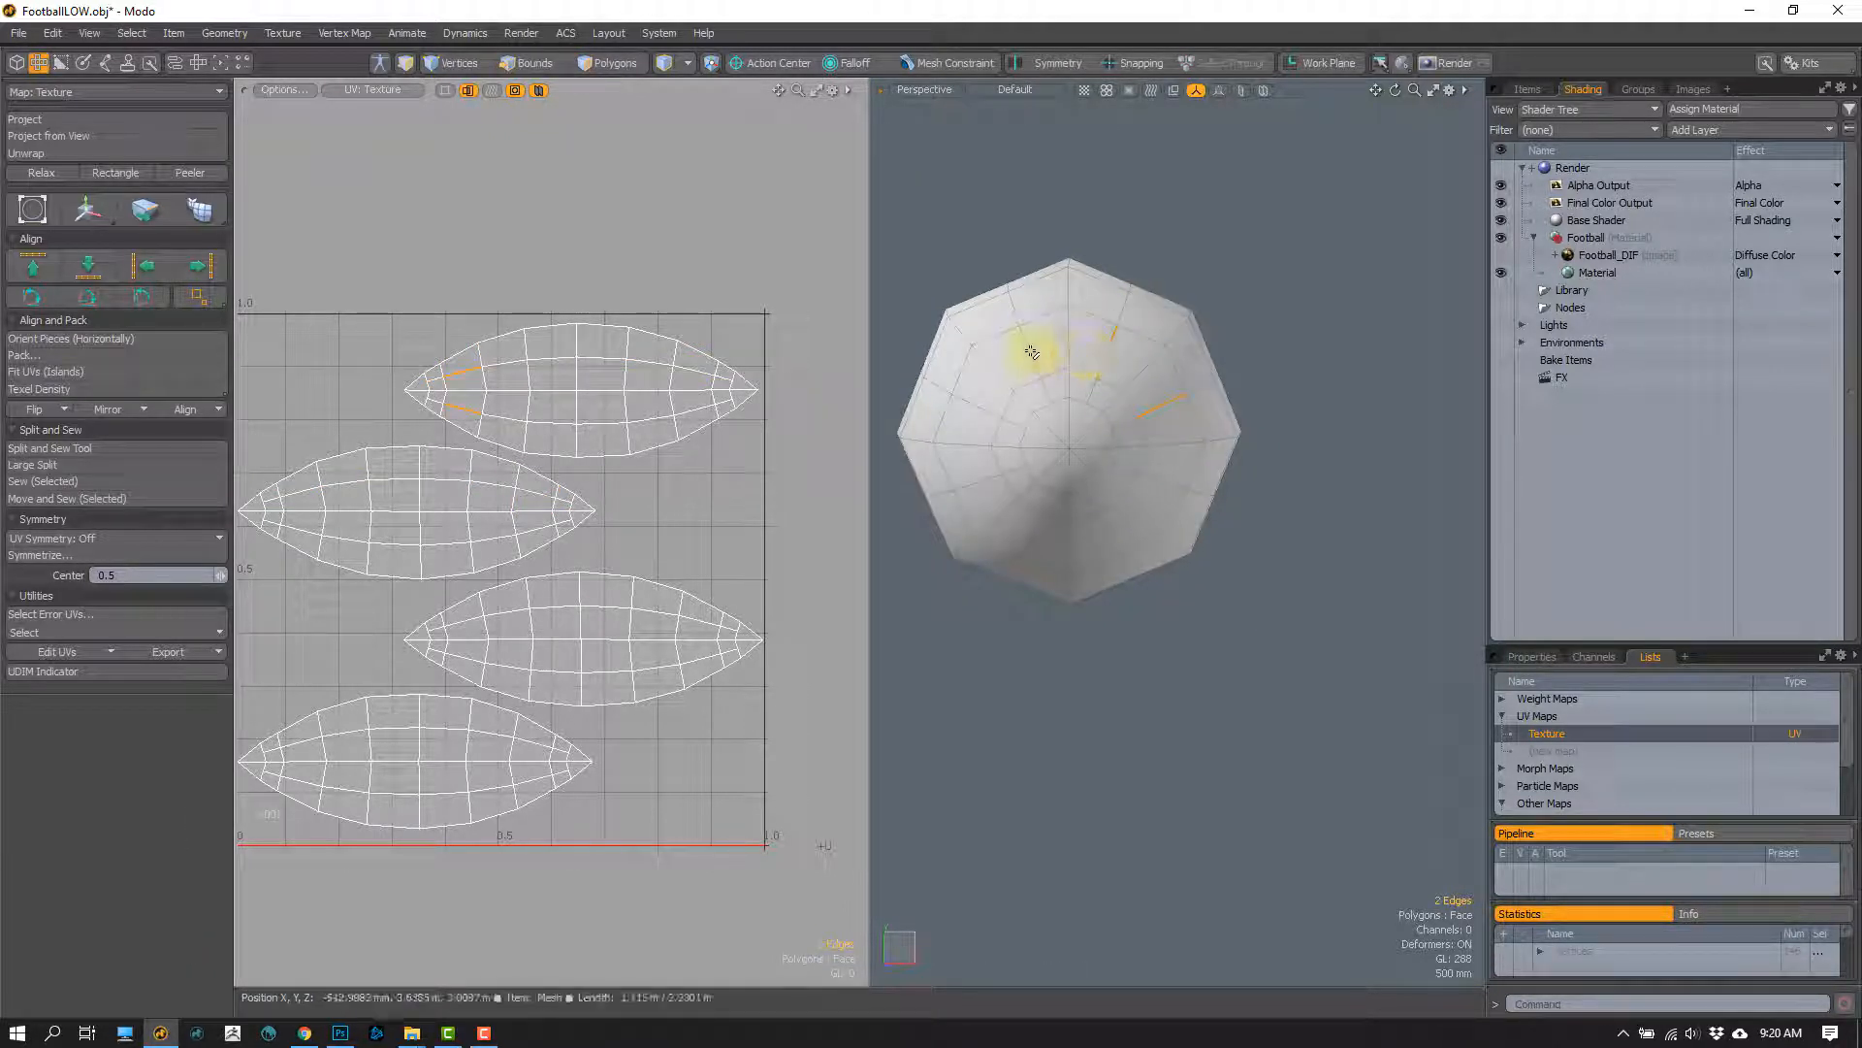
Step: Select one edge on each of the eight new lengthwise slices and extend the selection to their full loops
{"action": "left_click", "coordinate": [1054, 378], "text": "shift"}
{"action": "key", "text": "Escape"}
{"action": "scroll", "coordinate": [1116, 427], "scroll_direction": "up", "scroll_amount": 4}
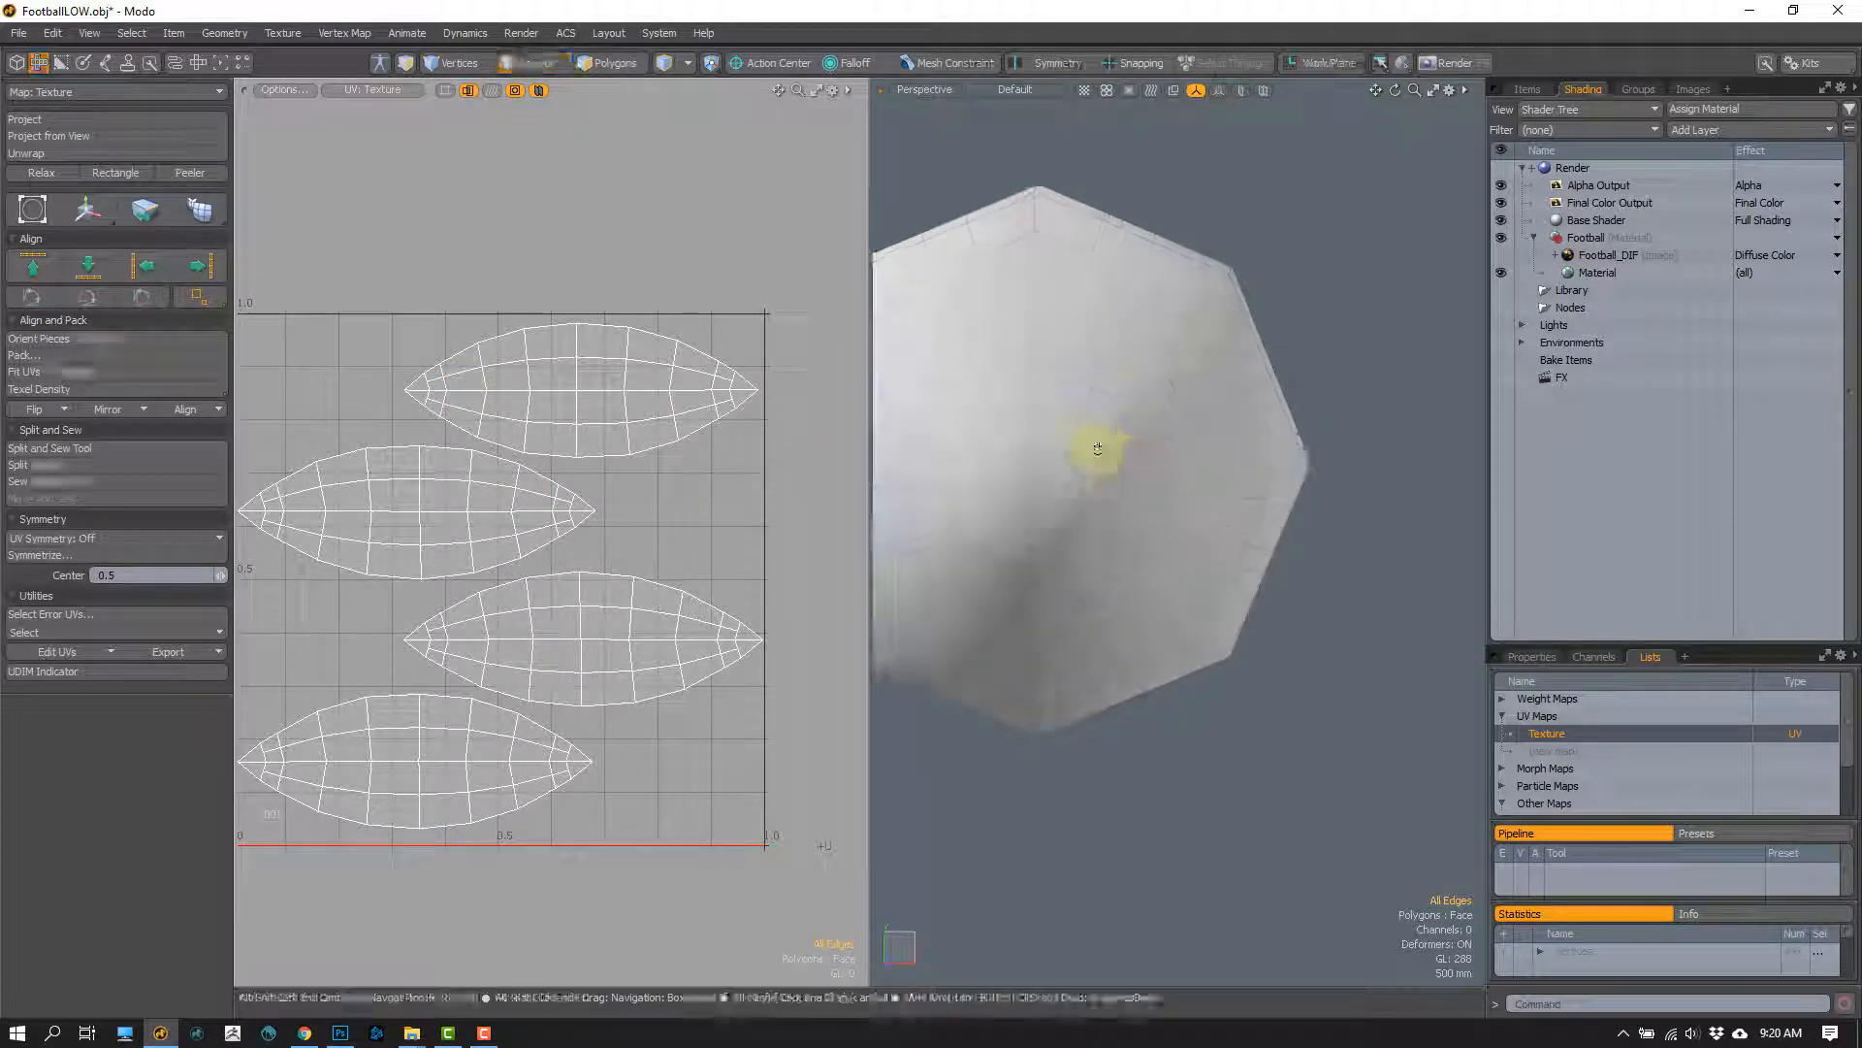
{"action": "left_click_drag", "start_coordinate": [1098, 449], "coordinate": [1213, 403], "text": "alt+shift"}
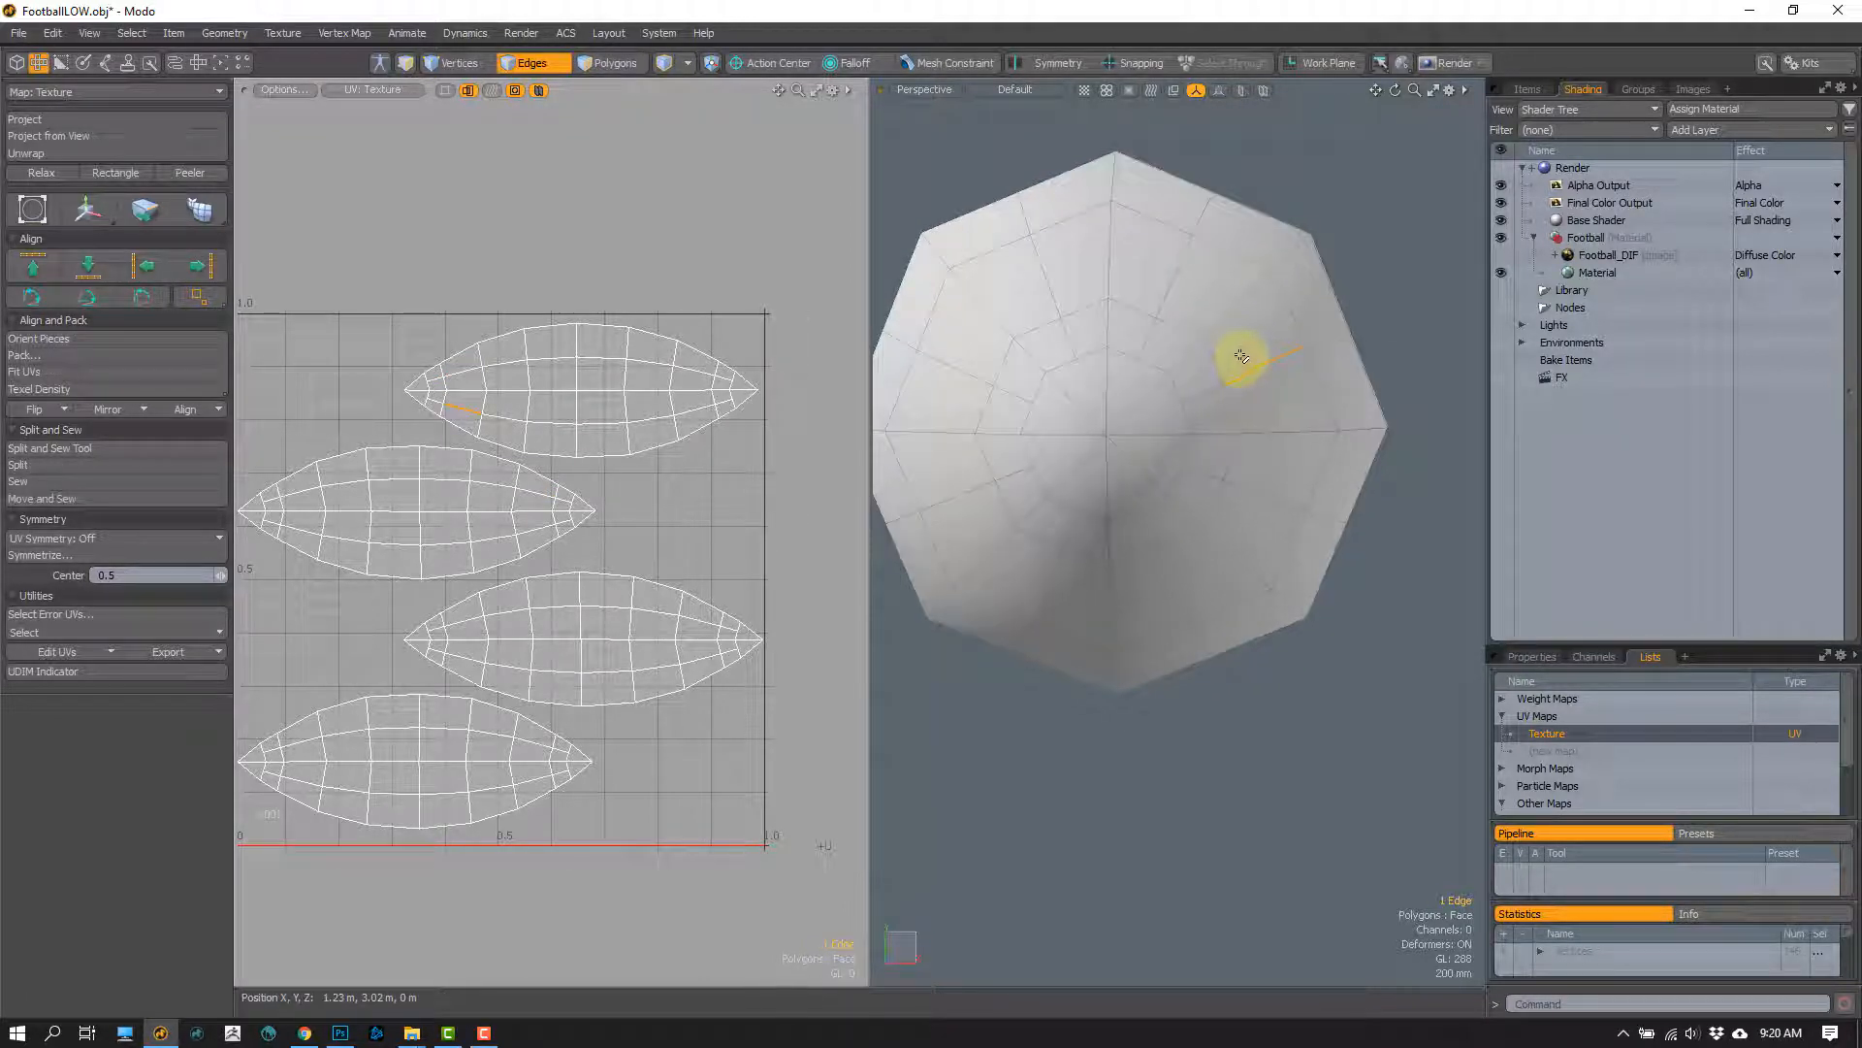
{"action": "left_click", "coordinate": [1164, 275], "text": "shift"}
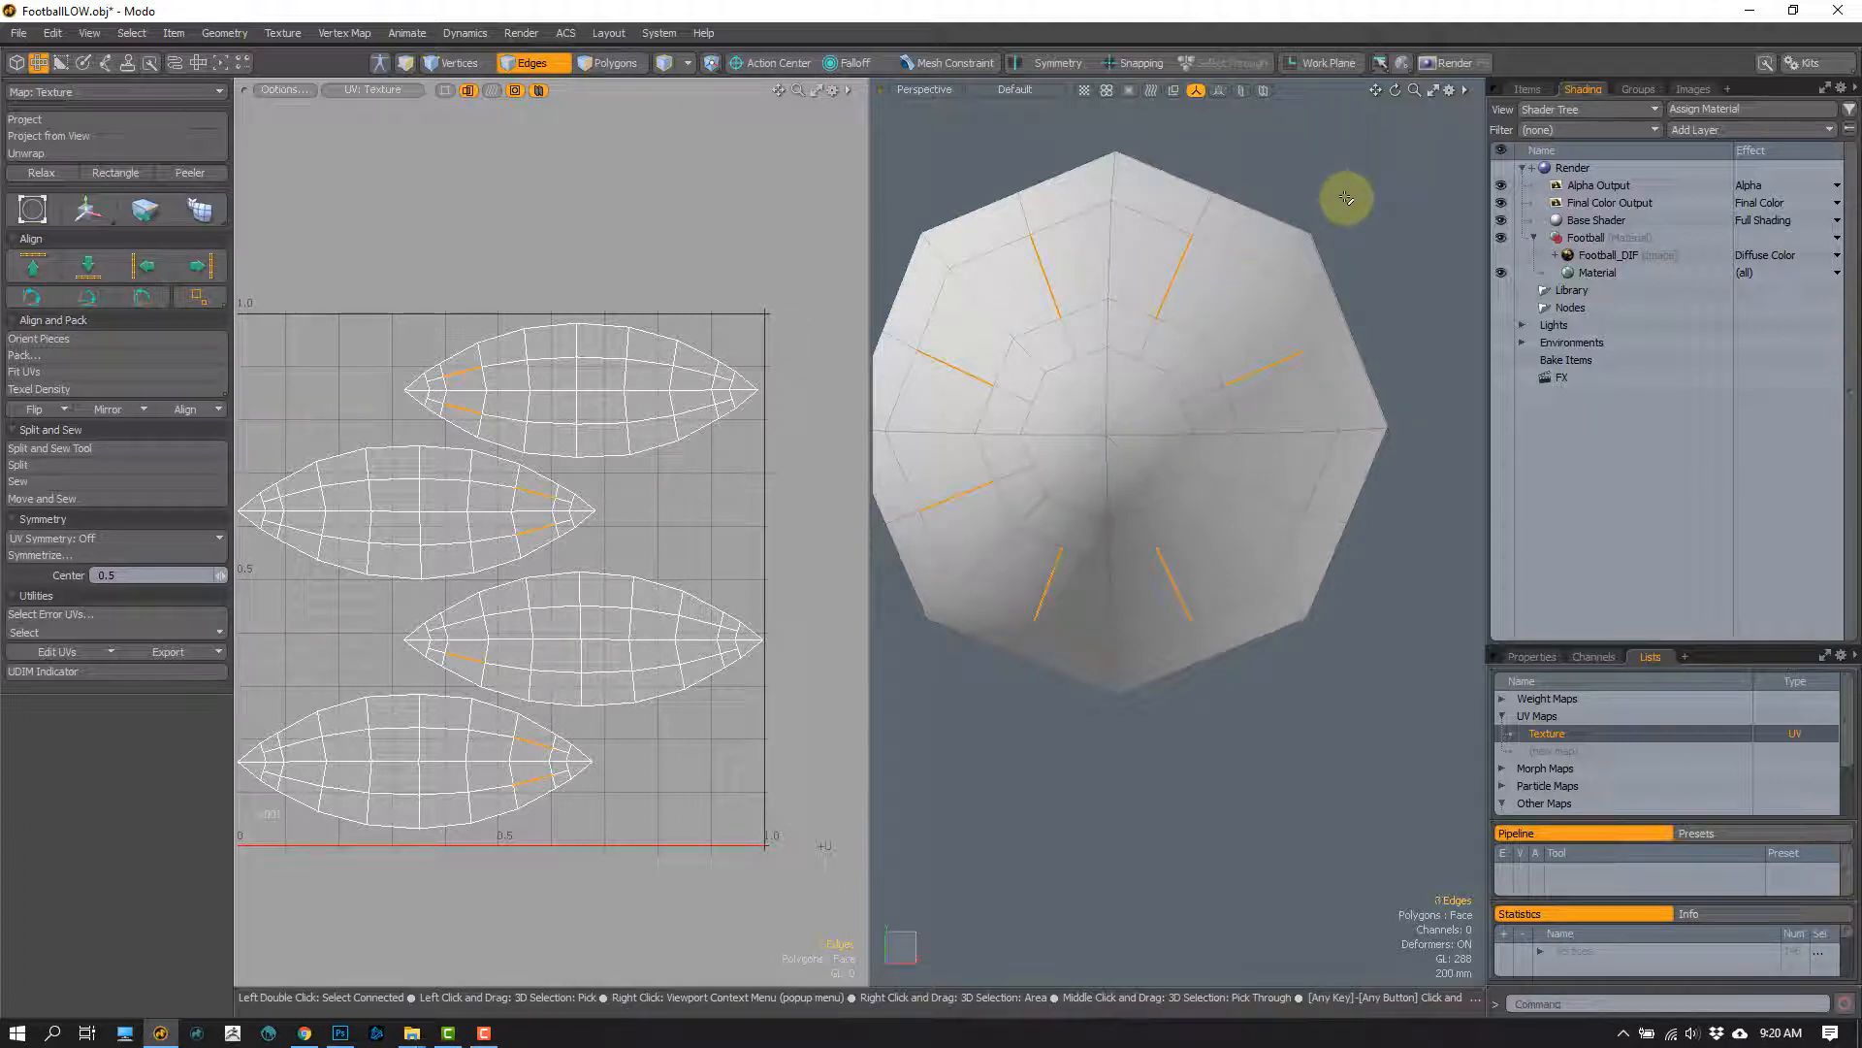
{"action": "left_click_drag", "start_coordinate": [1219, 416], "coordinate": [1186, 327], "text": "alt"}
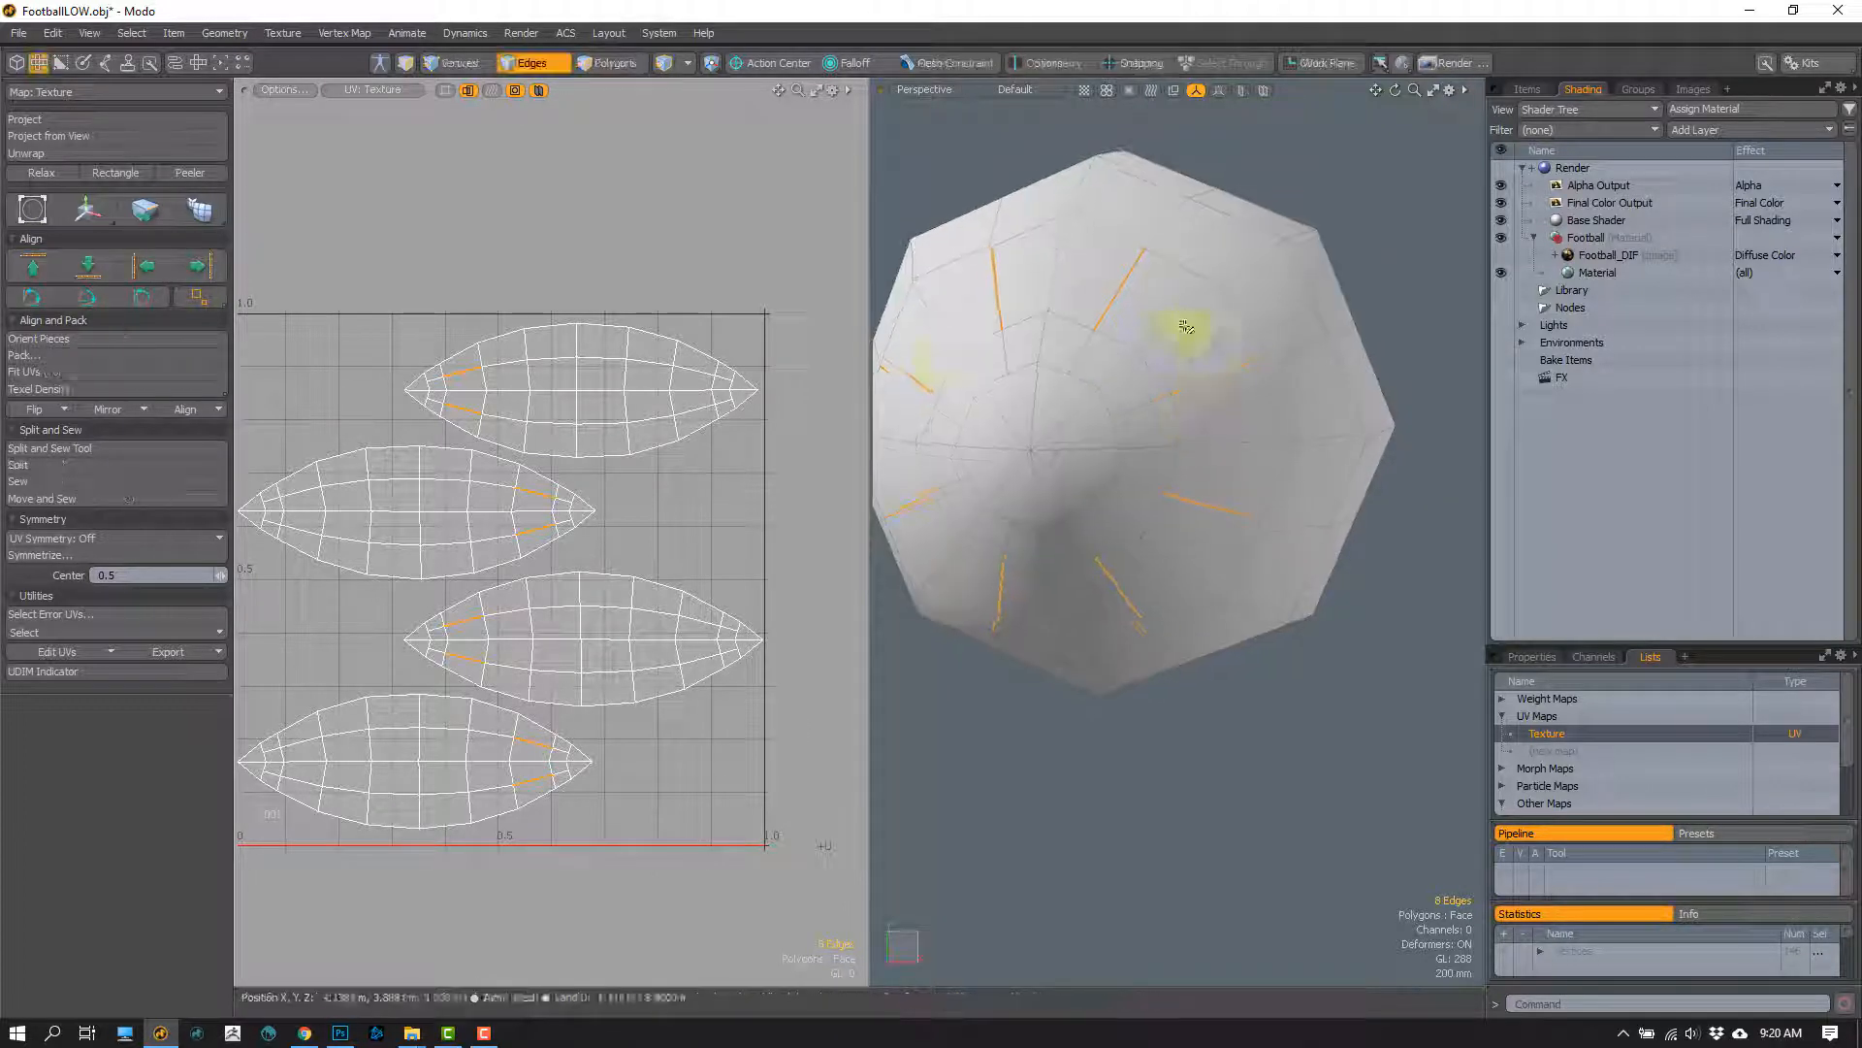
{"action": "key", "text": "l"}
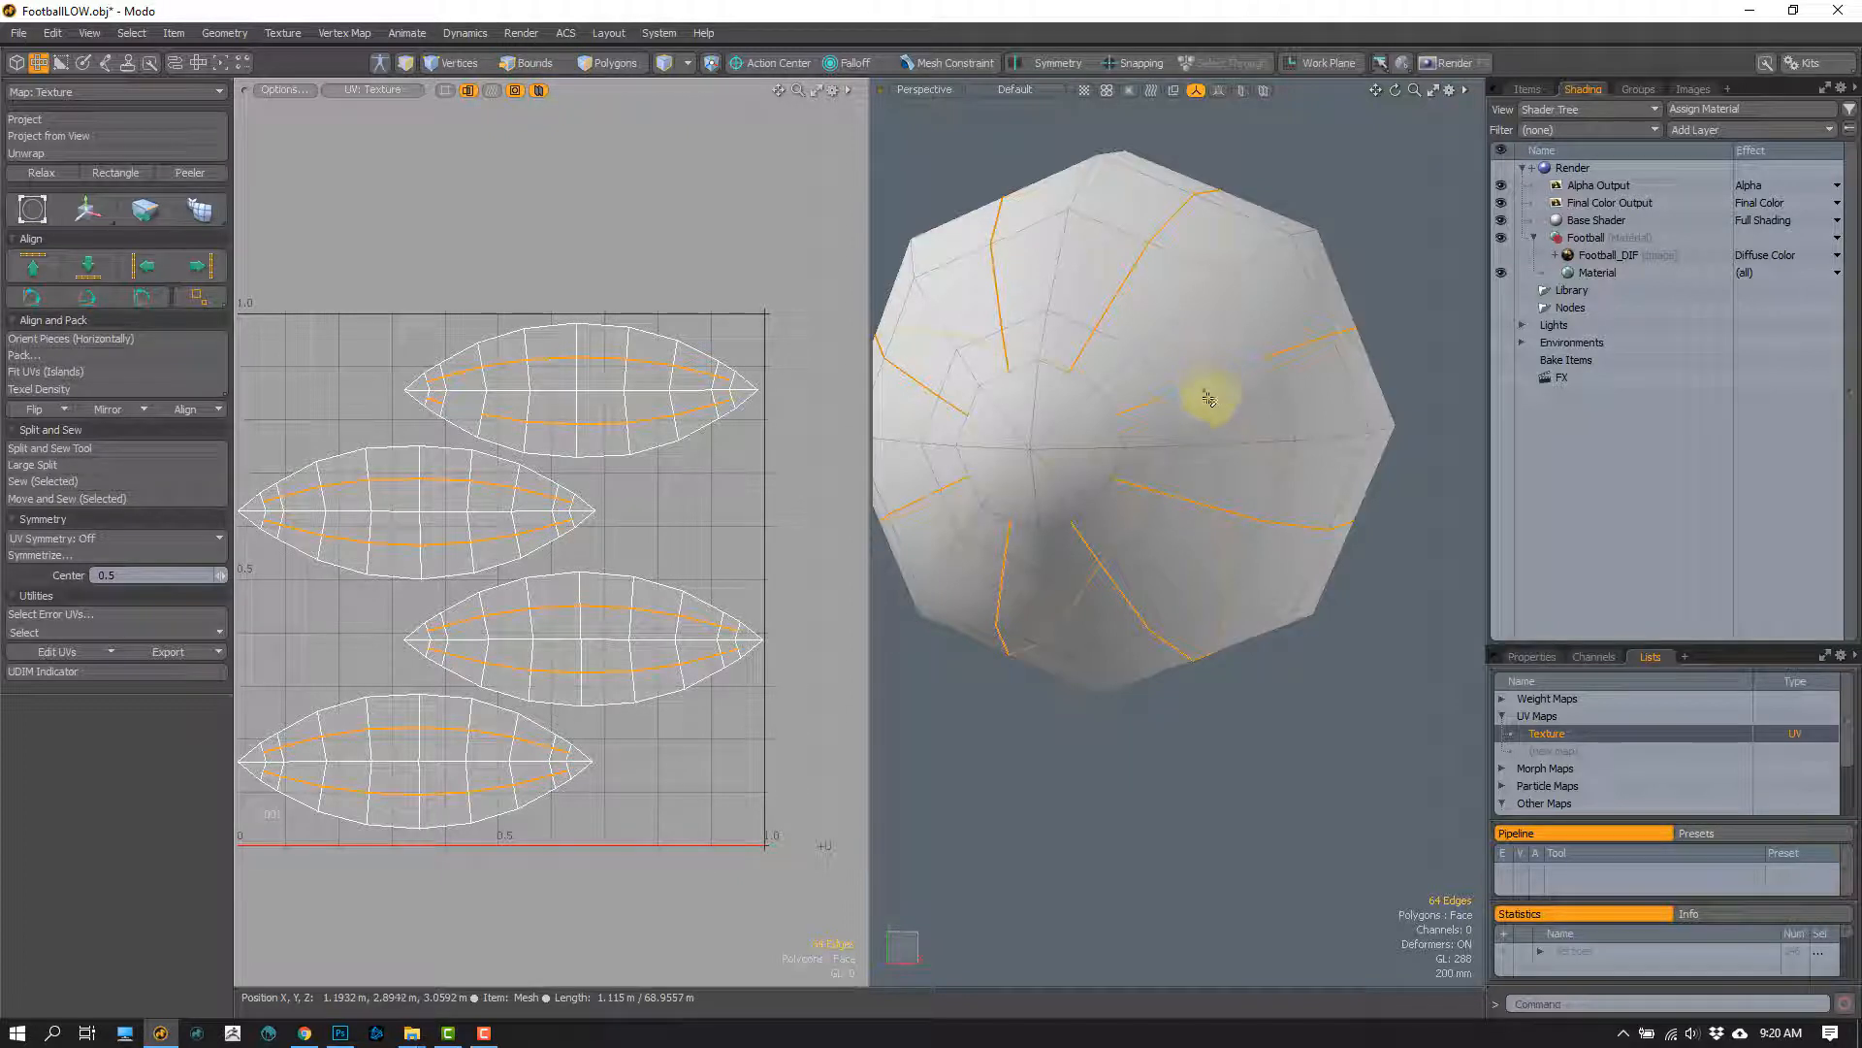
Step: From the front view, scale the eight selected loops to 106.5% in X and Y, and return to perspective
{"action": "left_click_drag", "start_coordinate": [1226, 442], "coordinate": [1261, 412], "text": "alt"}
{"action": "key", "text": "ctrl+space"}
{"action": "left_click", "coordinate": [1204, 431]}
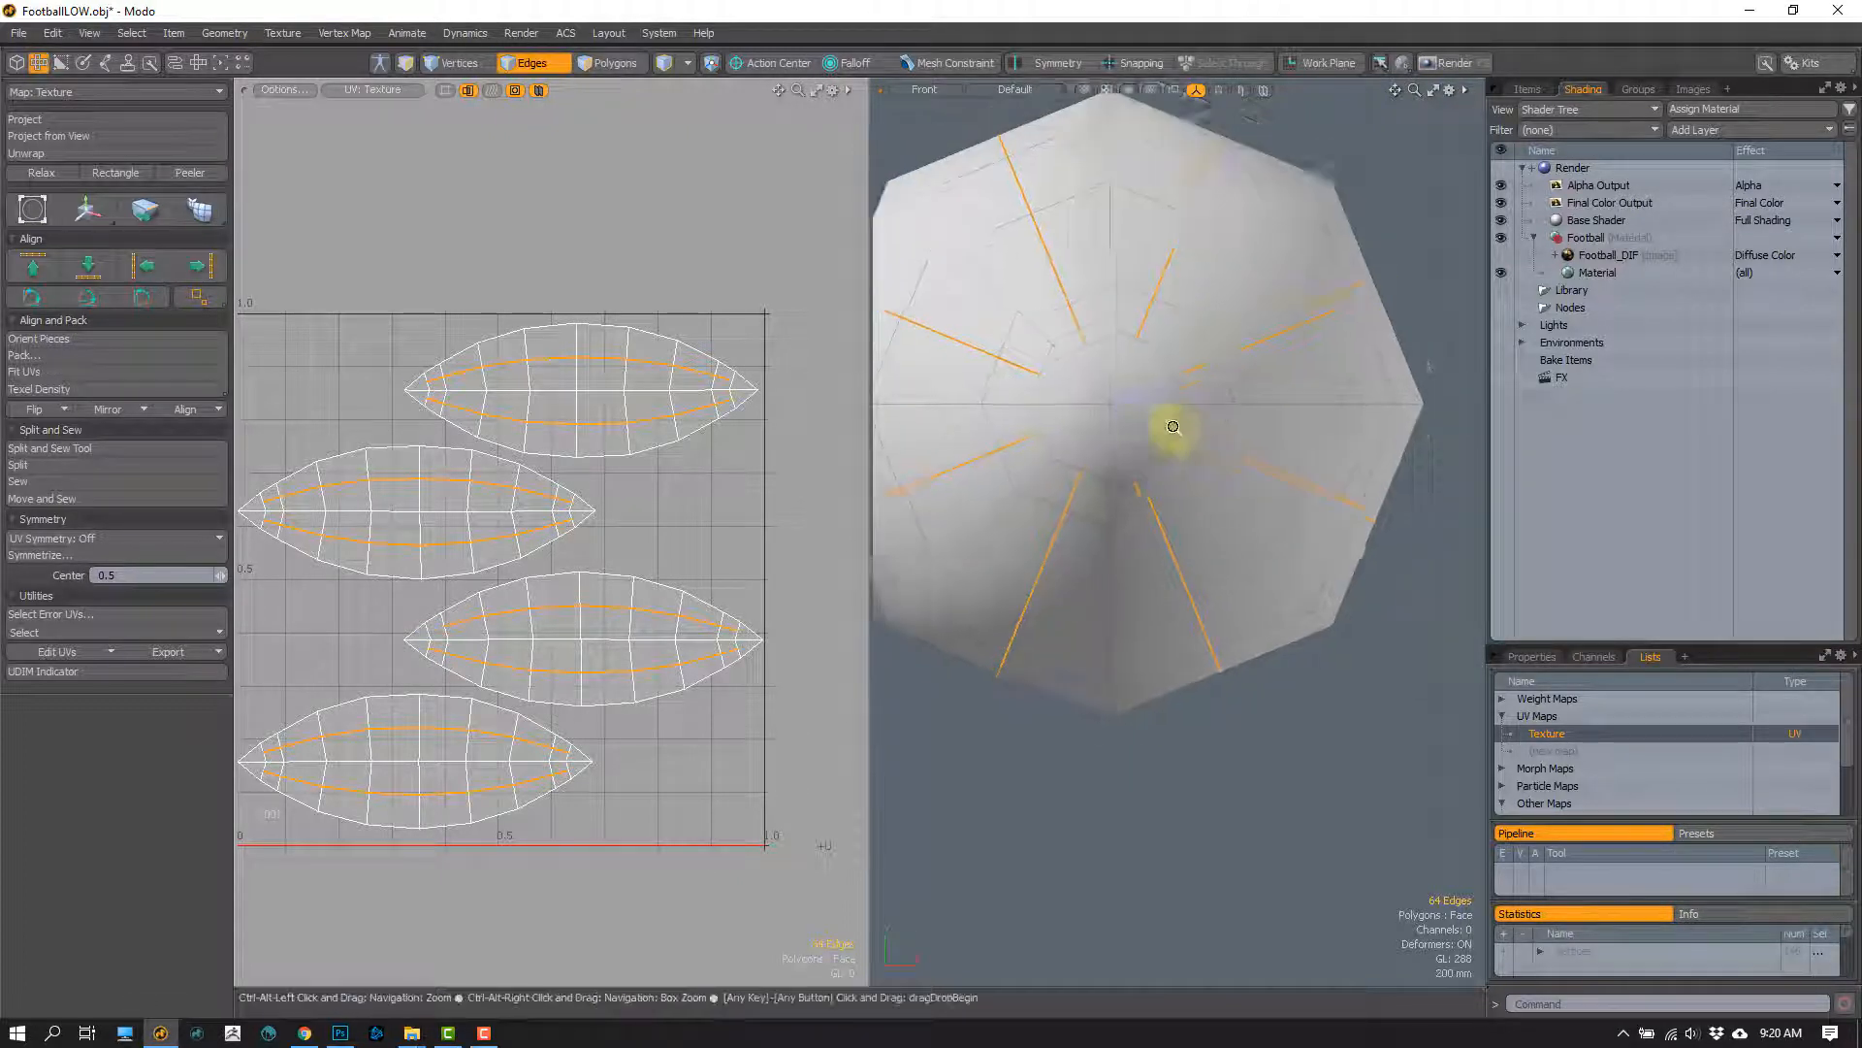
{"action": "key", "text": "y"}
{"action": "left_click_drag", "start_coordinate": [1218, 330], "coordinate": [1214, 323]}
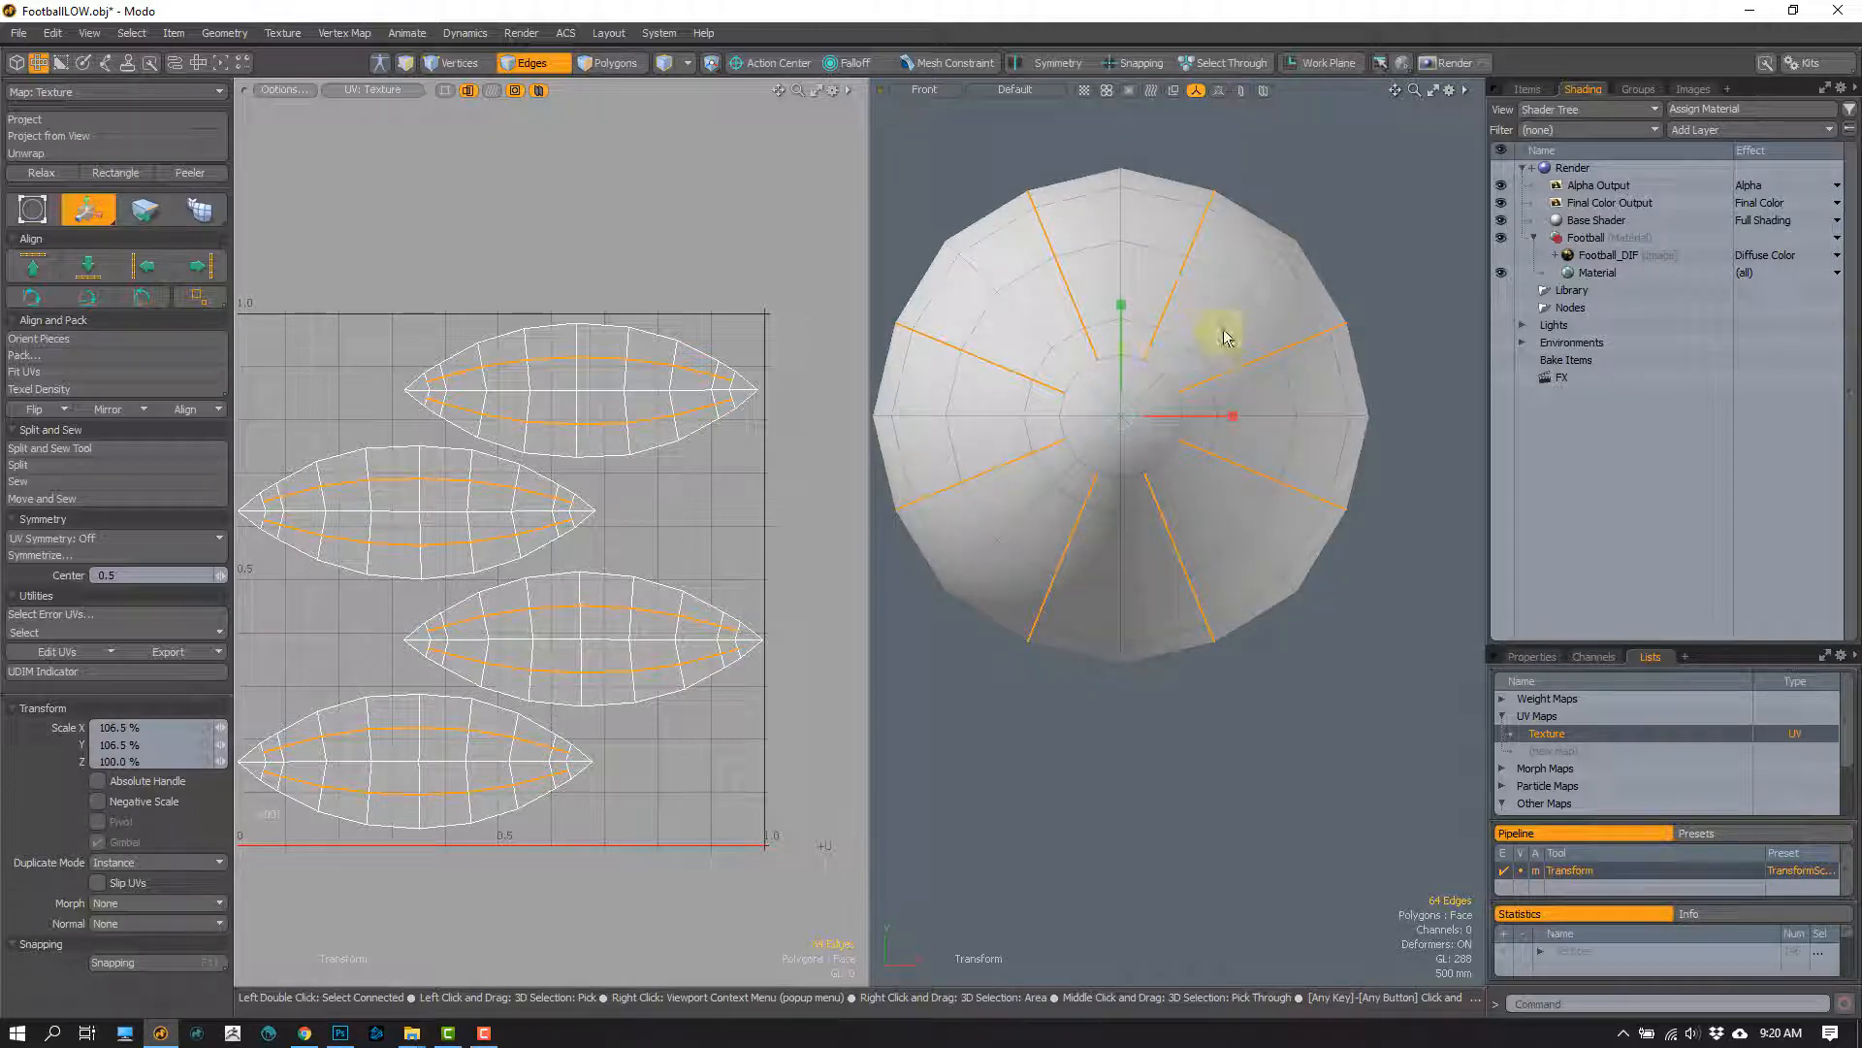
{"action": "key", "text": "q"}
{"action": "key", "text": "ctrl+space"}
{"action": "left_click", "coordinate": [1324, 318]}
{"action": "left_click_drag", "start_coordinate": [1226, 401], "coordinate": [1018, 412], "text": "alt"}
Step: Try an Edge Slice at the tip of the football where the new loops end
{"action": "key", "text": "3"}
{"action": "left_click_drag", "start_coordinate": [1156, 408], "coordinate": [1105, 448], "text": "alt"}
{"action": "left_click_drag", "start_coordinate": [1046, 521], "coordinate": [1073, 482], "text": "alt"}
{"action": "key", "text": "1"}
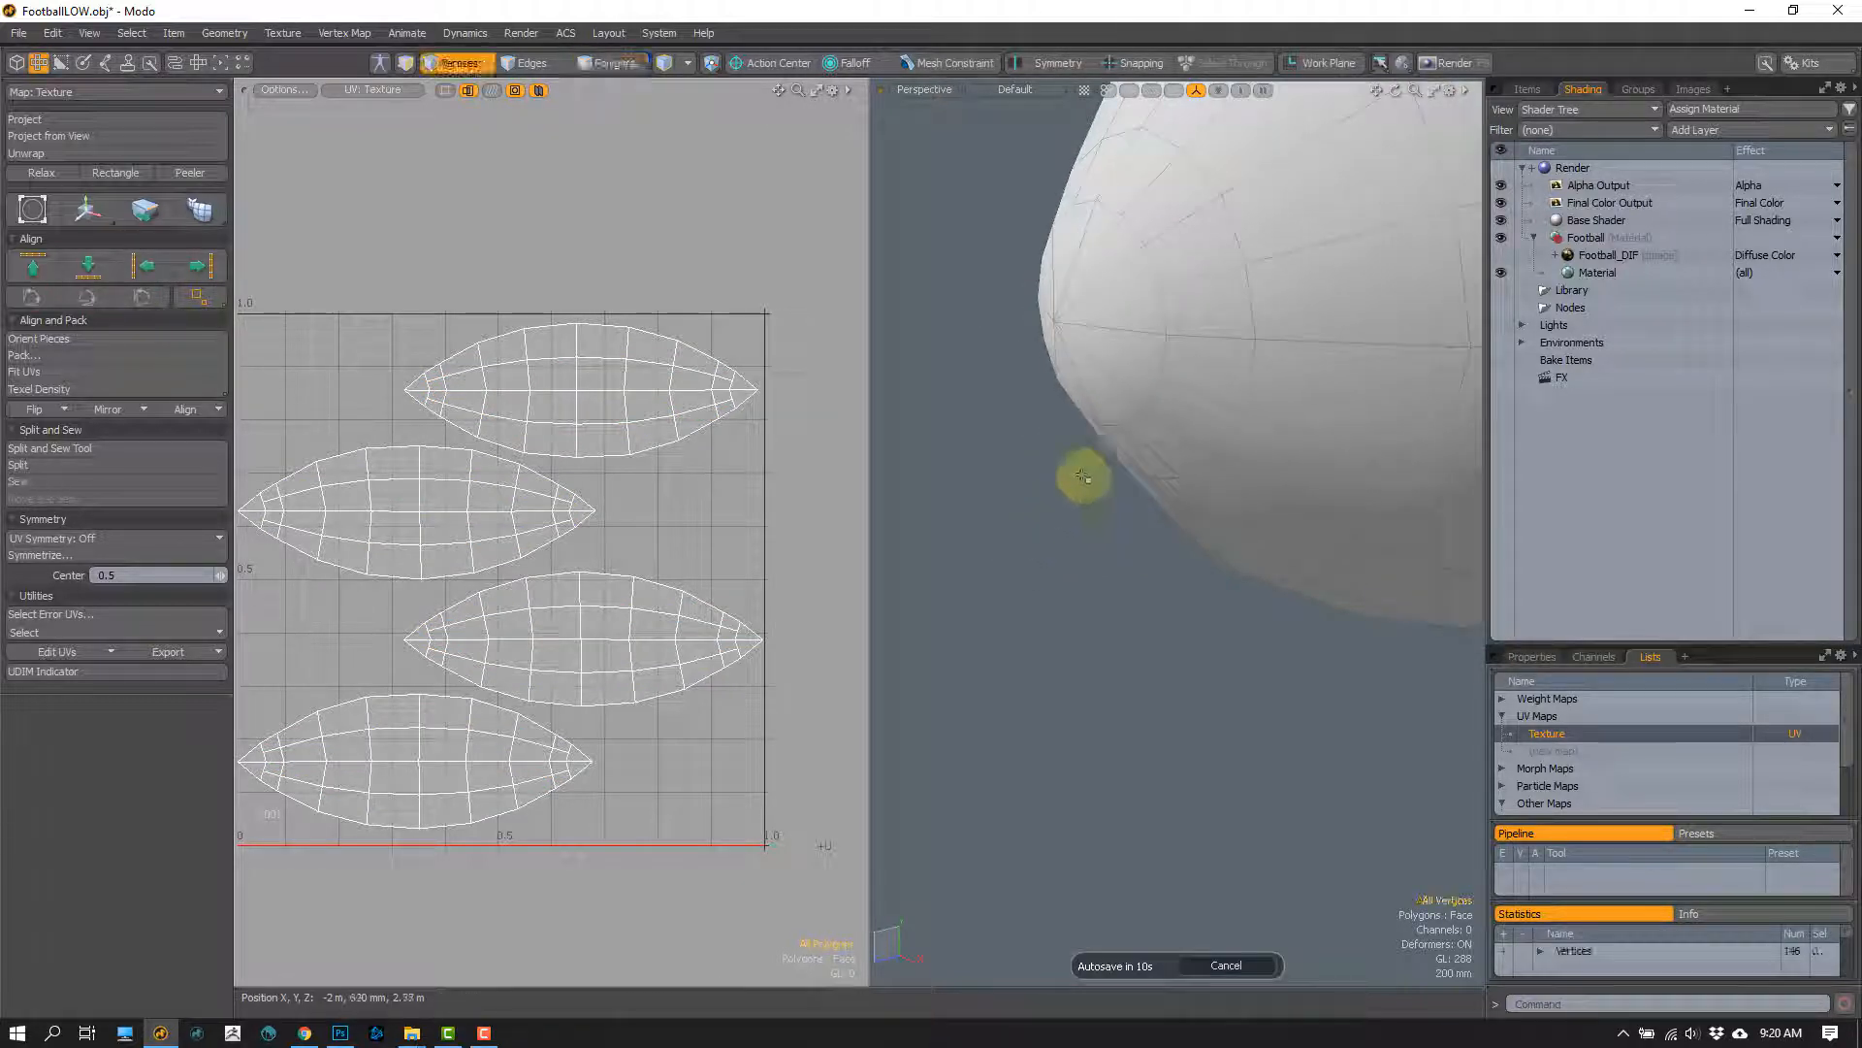
{"action": "key", "text": "c"}
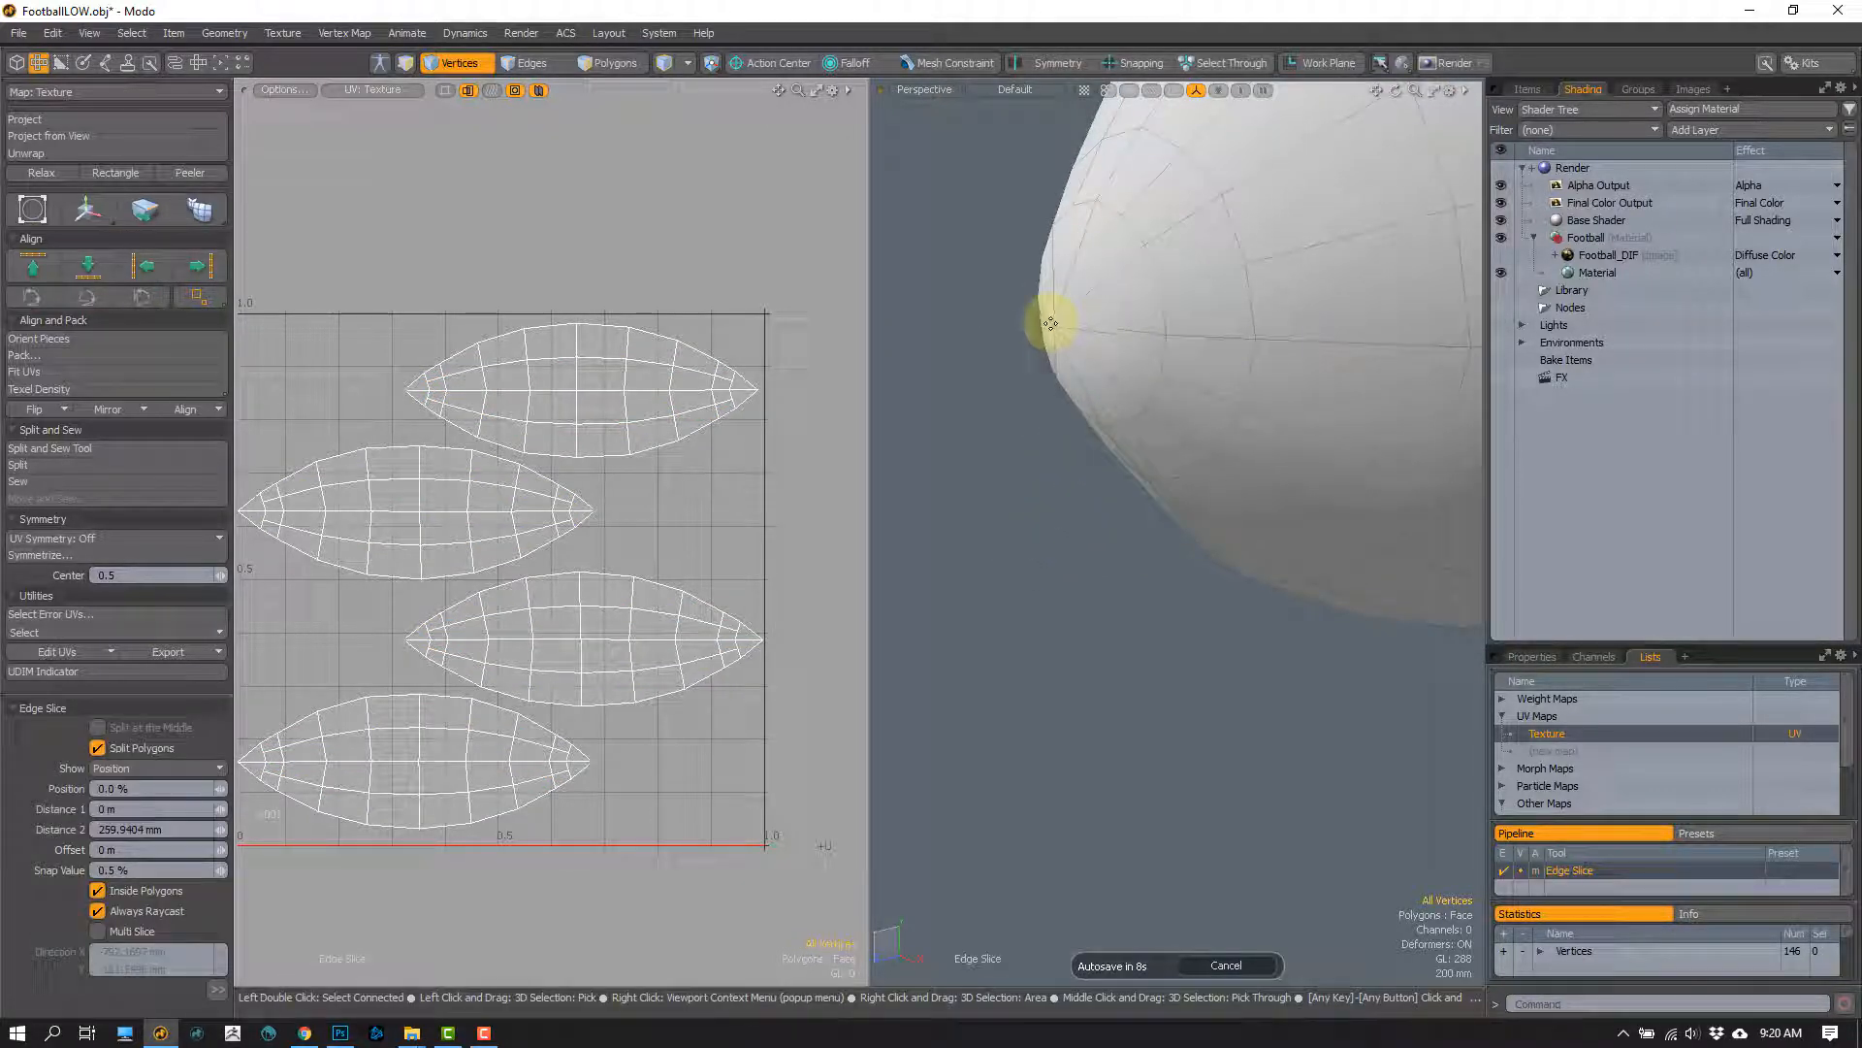
{"action": "scroll", "coordinate": [1164, 393], "scroll_direction": "down", "scroll_amount": 5}
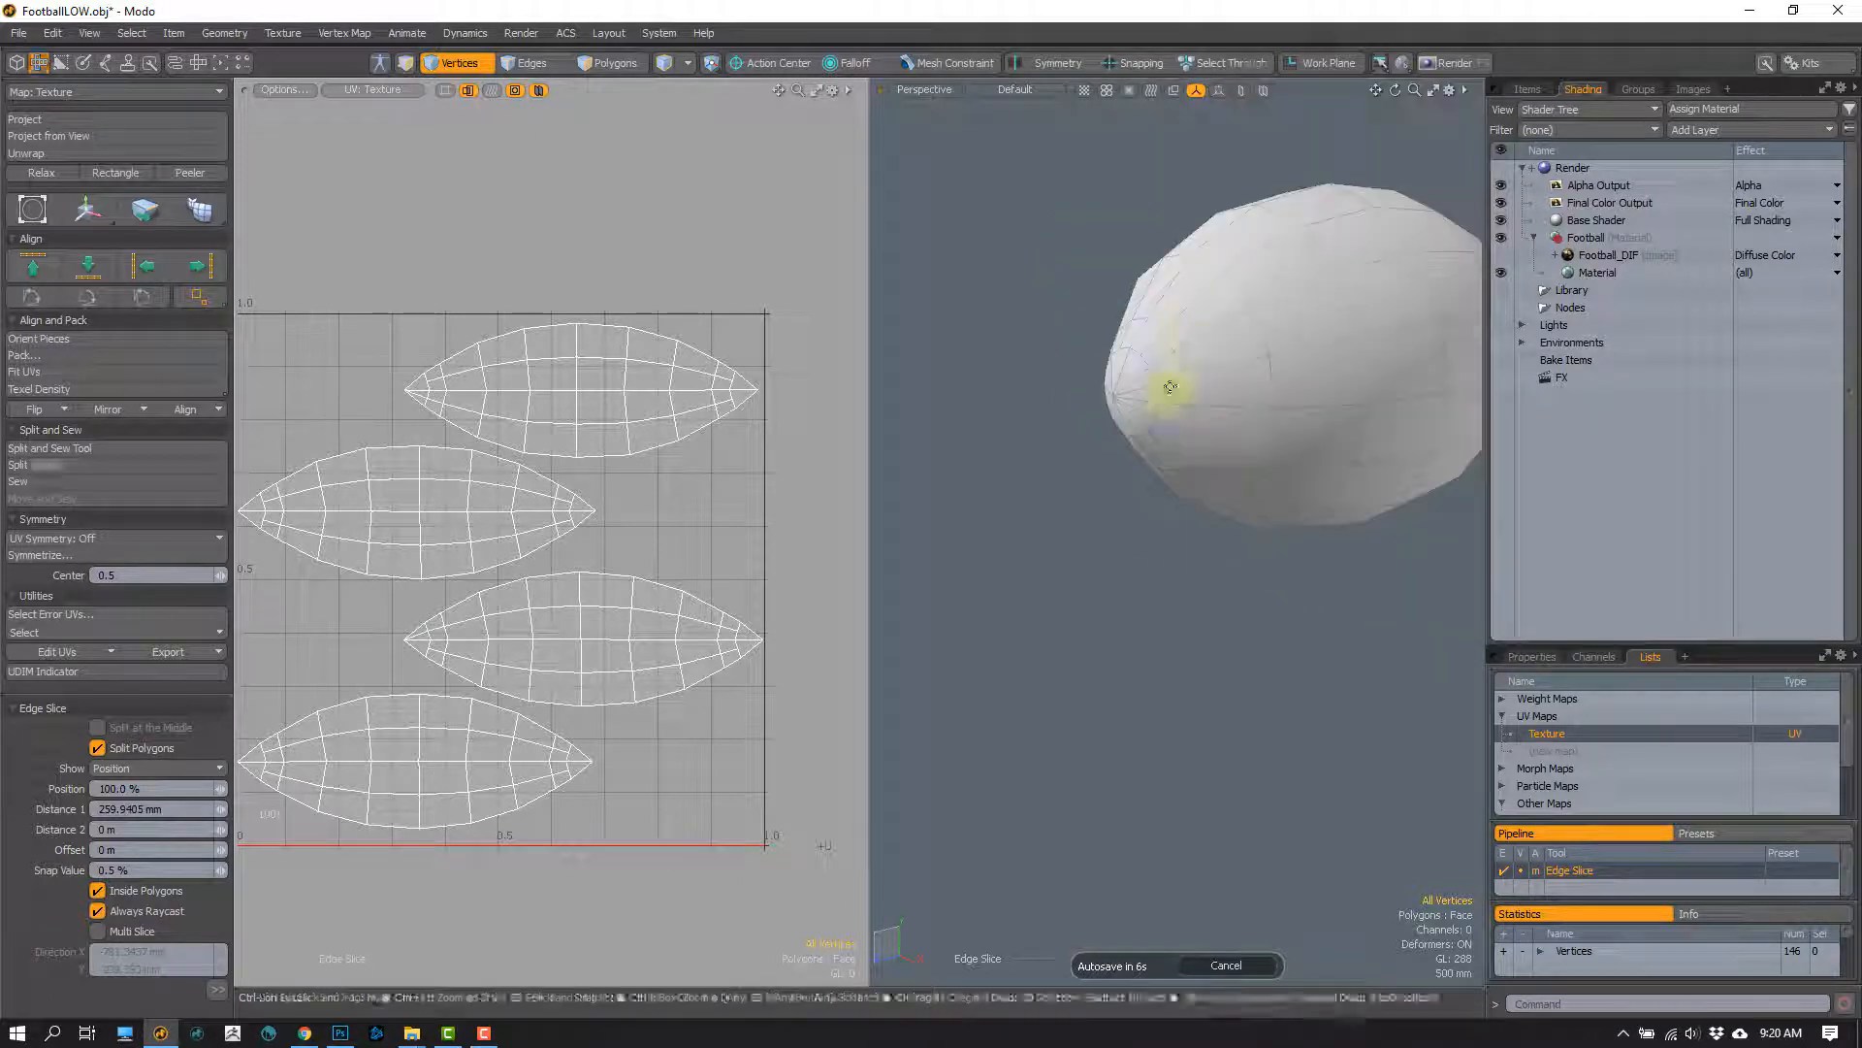
{"action": "key", "text": "space"}
Step: Show the Football_DIF texture again and inspect it on the rounded football
{"action": "left_click_drag", "start_coordinate": [1120, 504], "coordinate": [1261, 422], "text": "alt"}
{"action": "left_click", "coordinate": [1500, 256]}
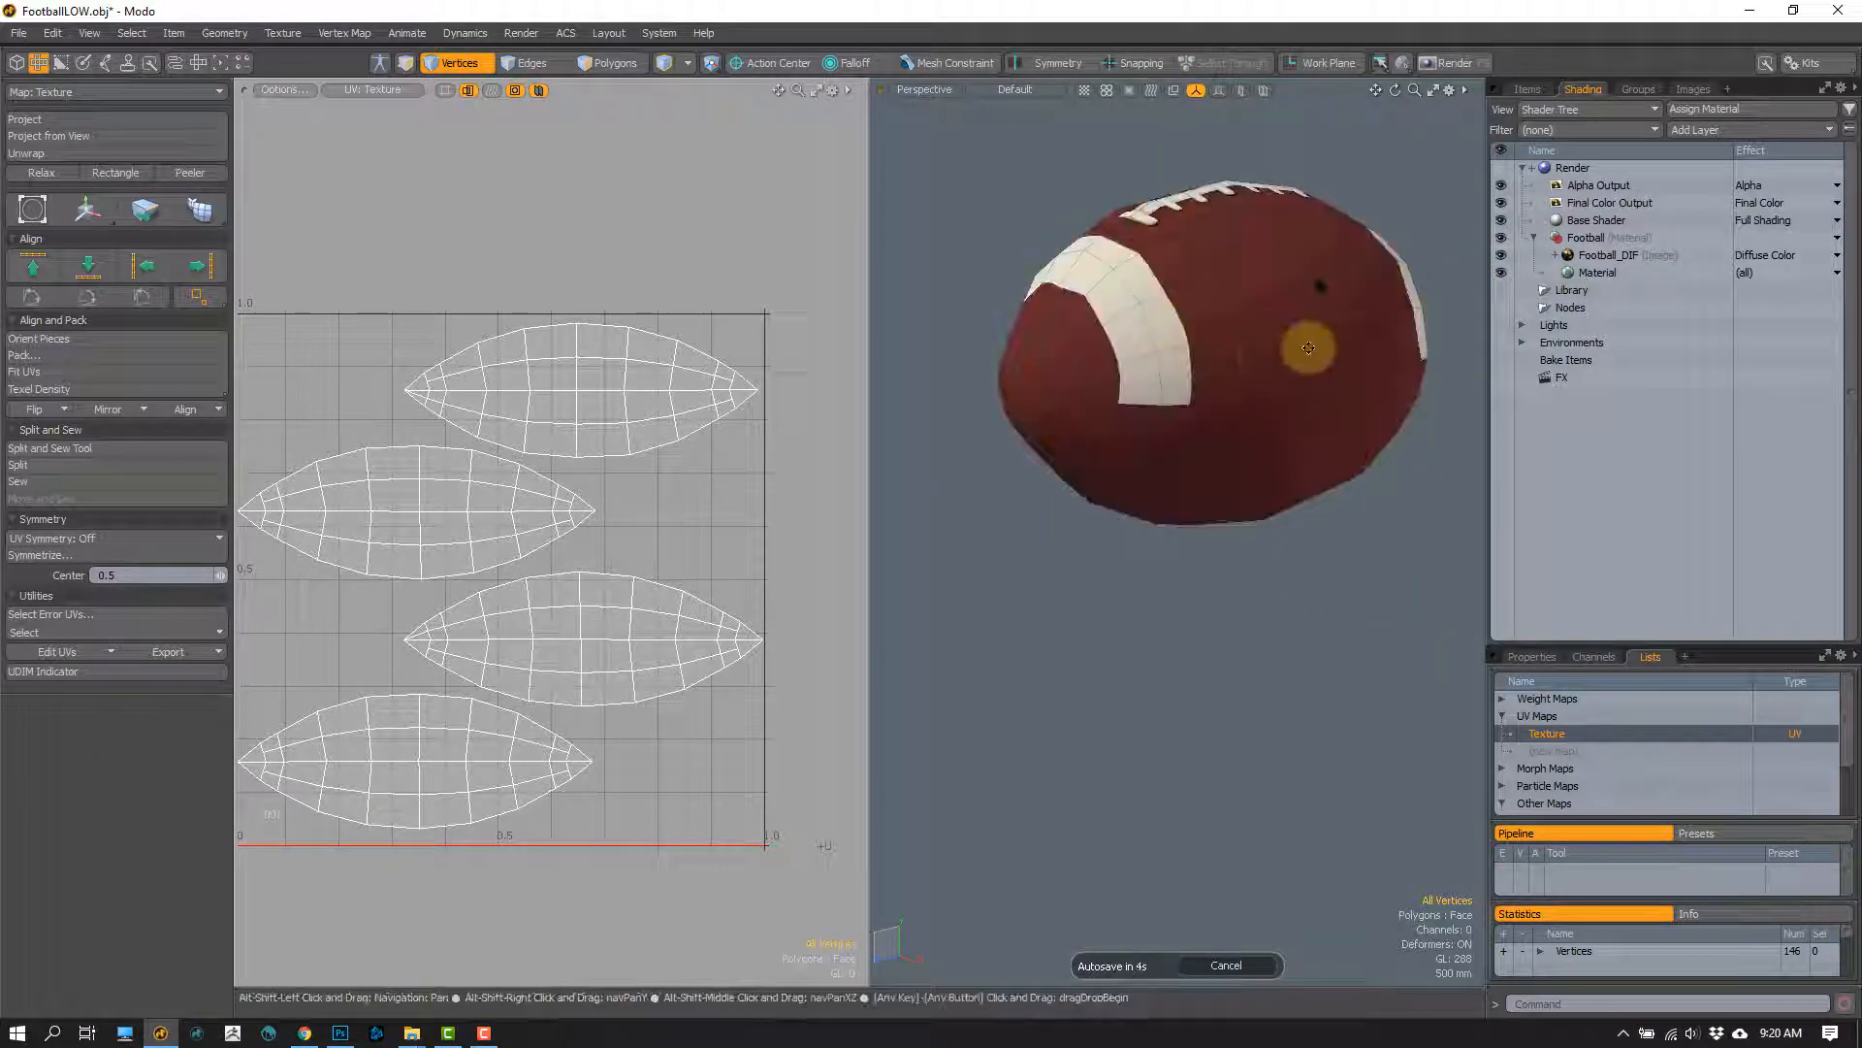
{"action": "left_click_drag", "start_coordinate": [1322, 329], "coordinate": [1147, 343], "text": "alt"}
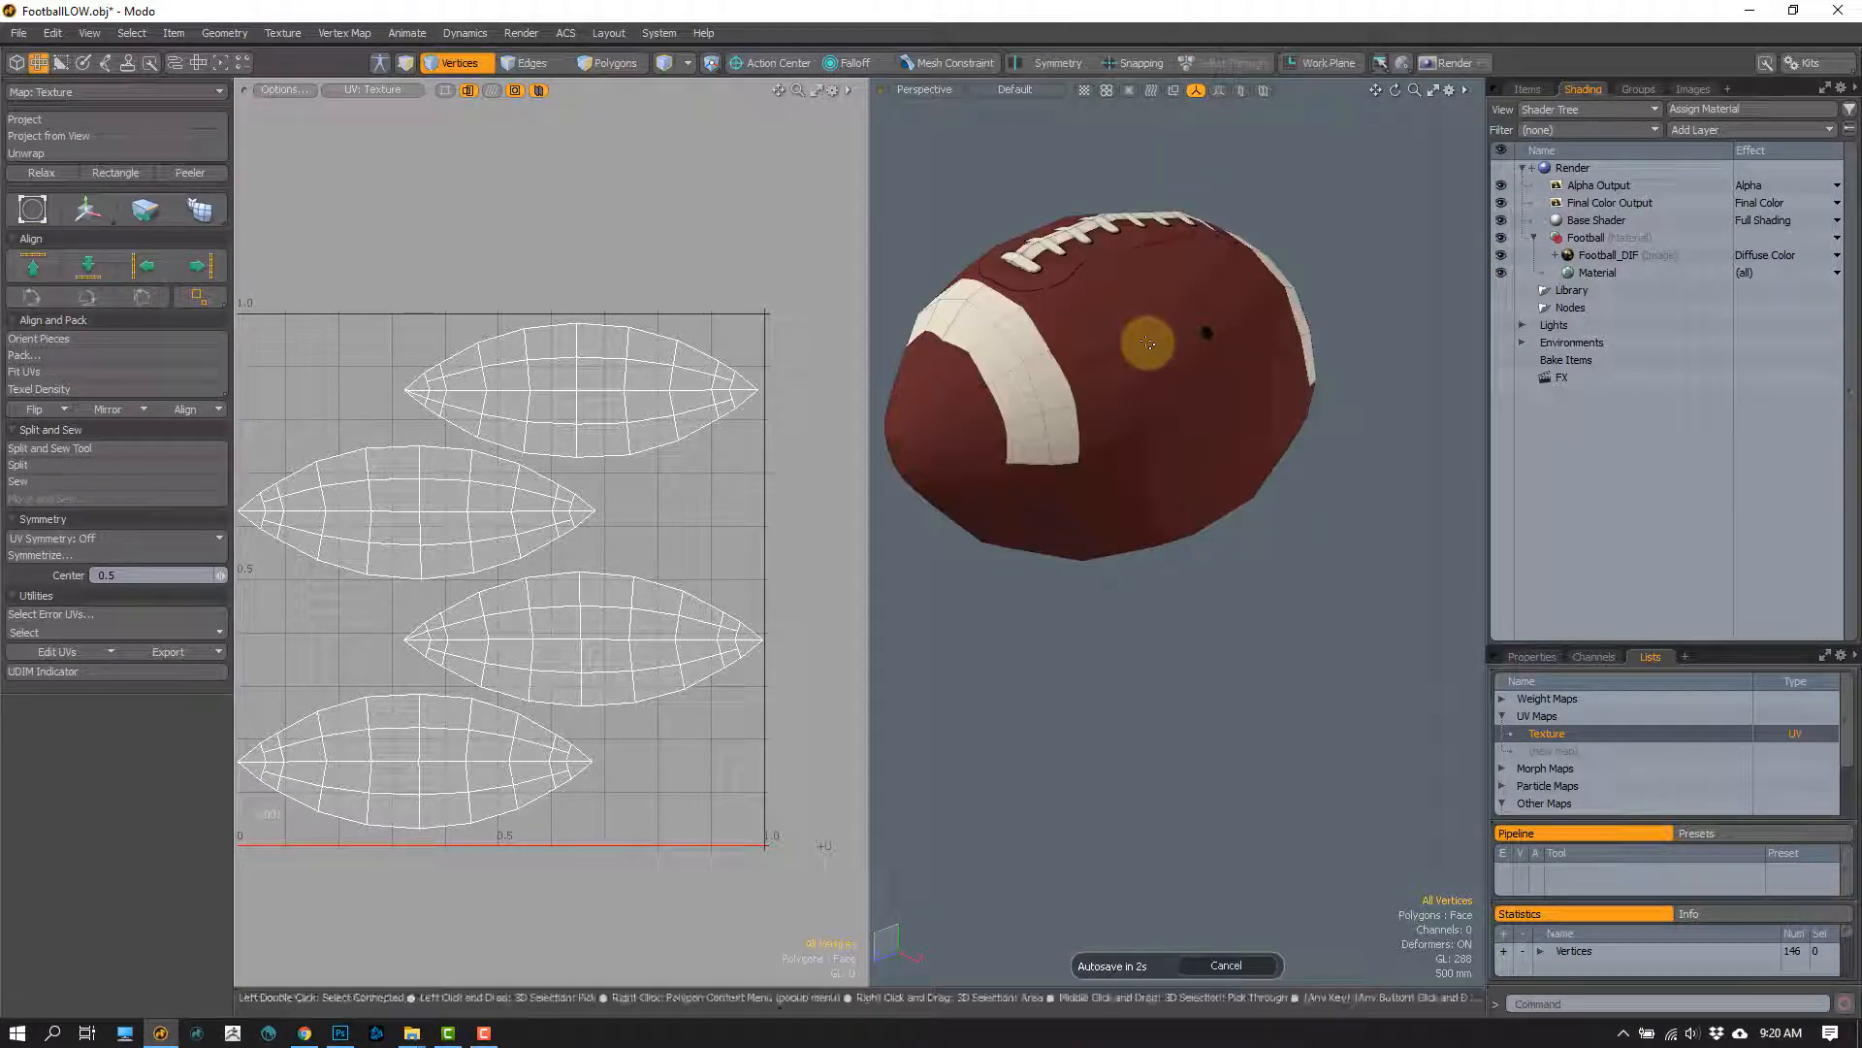
{"action": "left_click_drag", "start_coordinate": [960, 402], "coordinate": [1092, 490], "text": "alt"}
{"action": "scroll", "coordinate": [1034, 462], "scroll_direction": "up", "scroll_amount": 3}
Step: Clear the loop selection and locate the white stripe's edge and new vertices in the uppermost UV island
{"action": "key", "text": "2"}
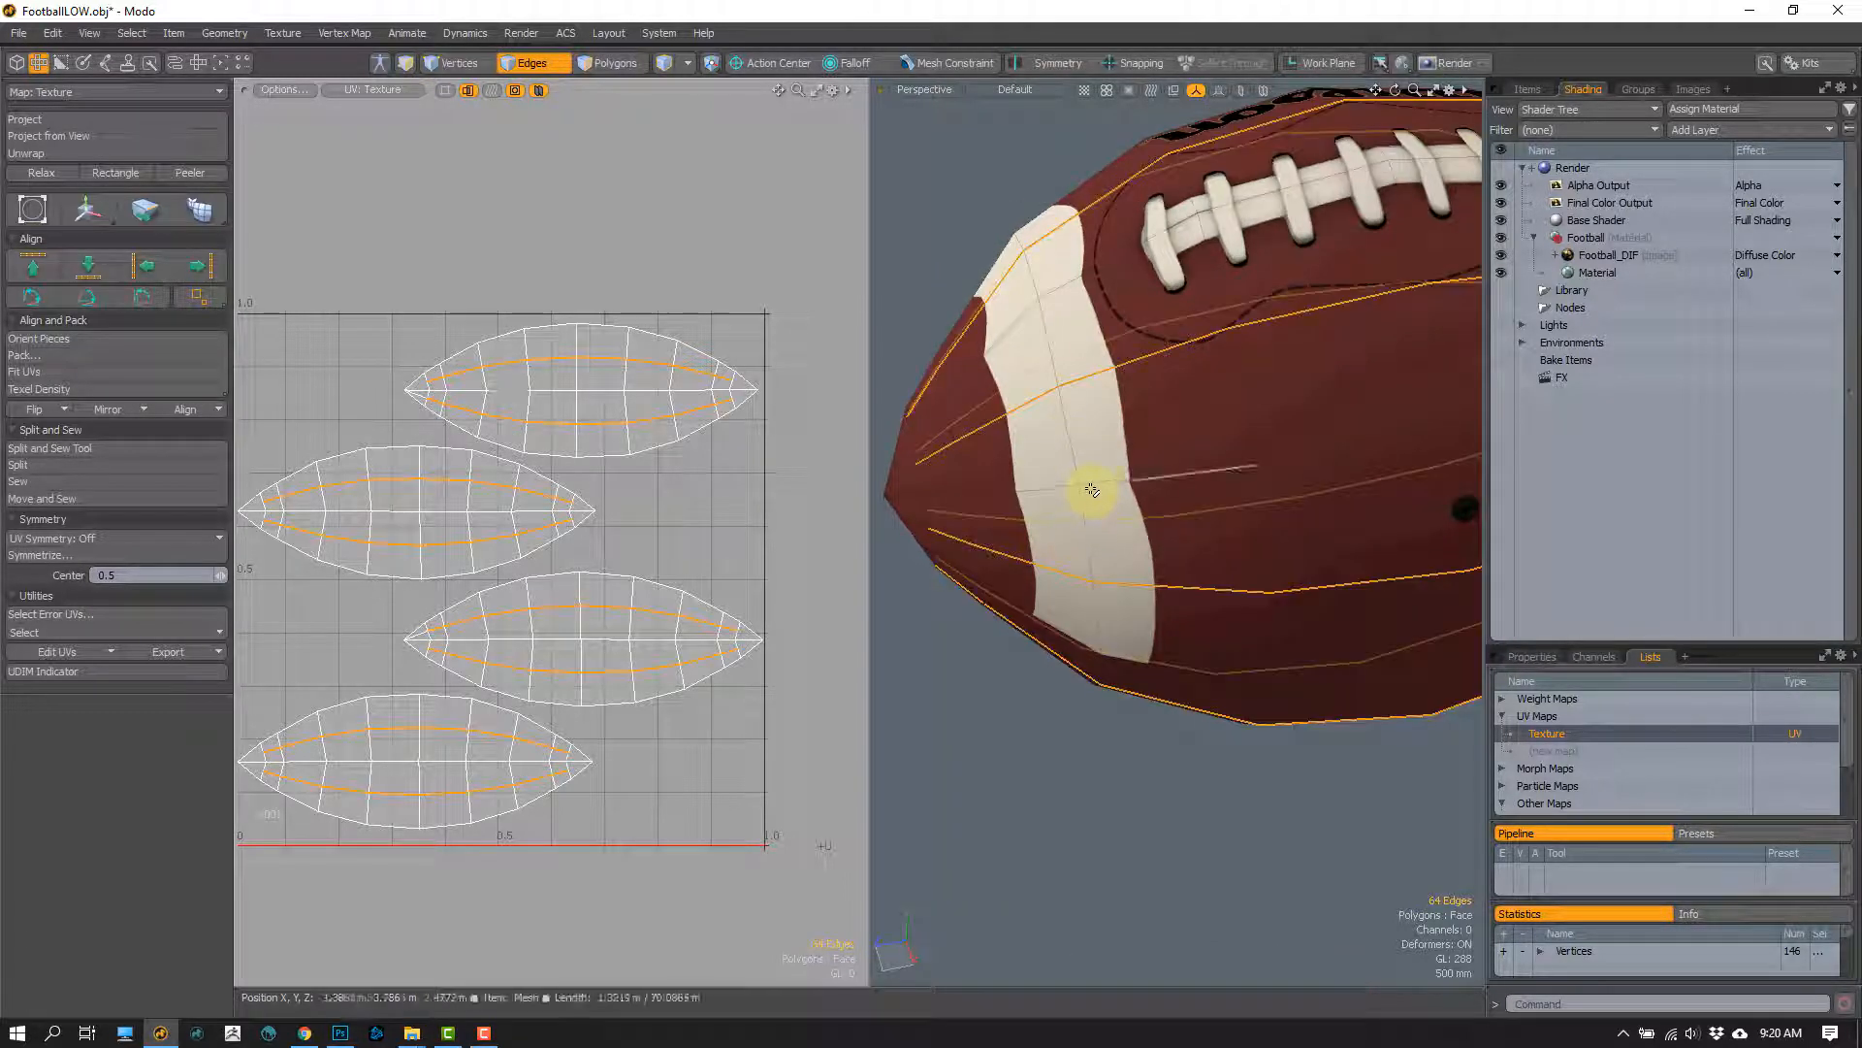
{"action": "key", "text": "Escape"}
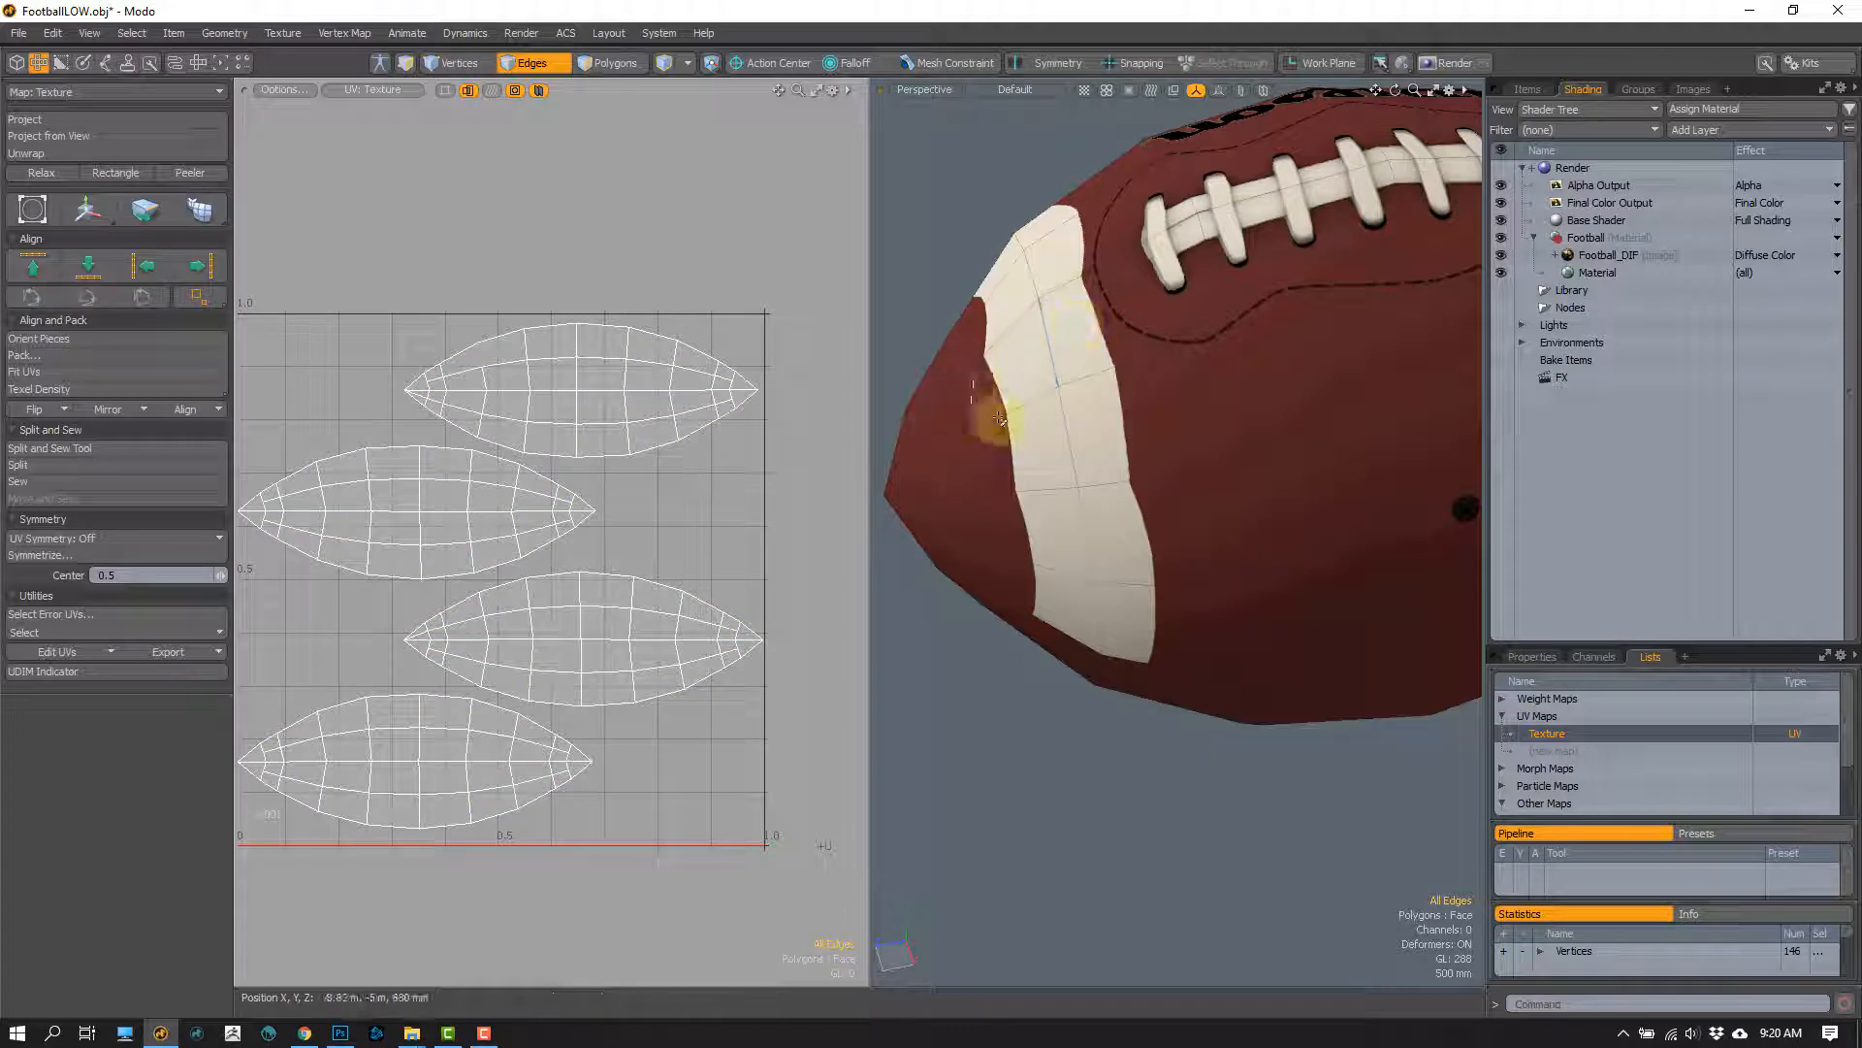
{"action": "left_click_drag", "start_coordinate": [1090, 615], "coordinate": [1097, 419], "text": "alt"}
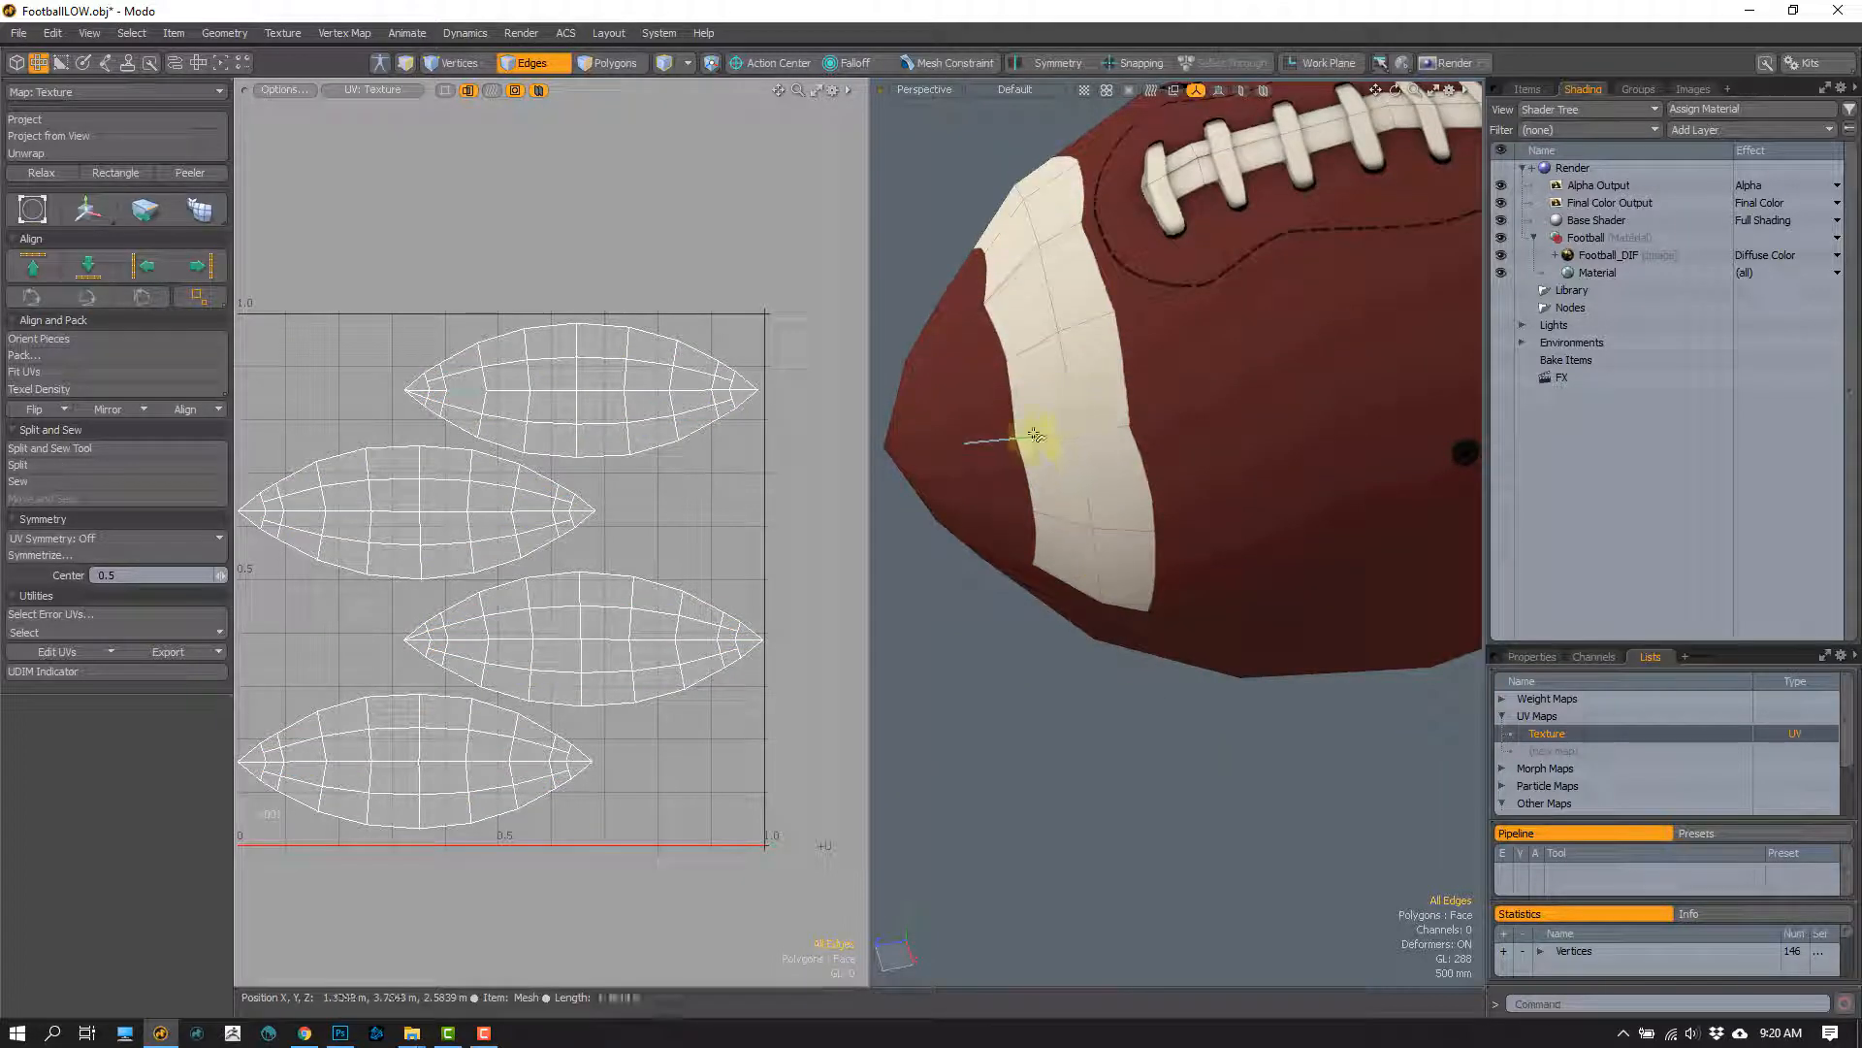
{"action": "scroll", "coordinate": [503, 394], "scroll_direction": "up", "scroll_amount": 5}
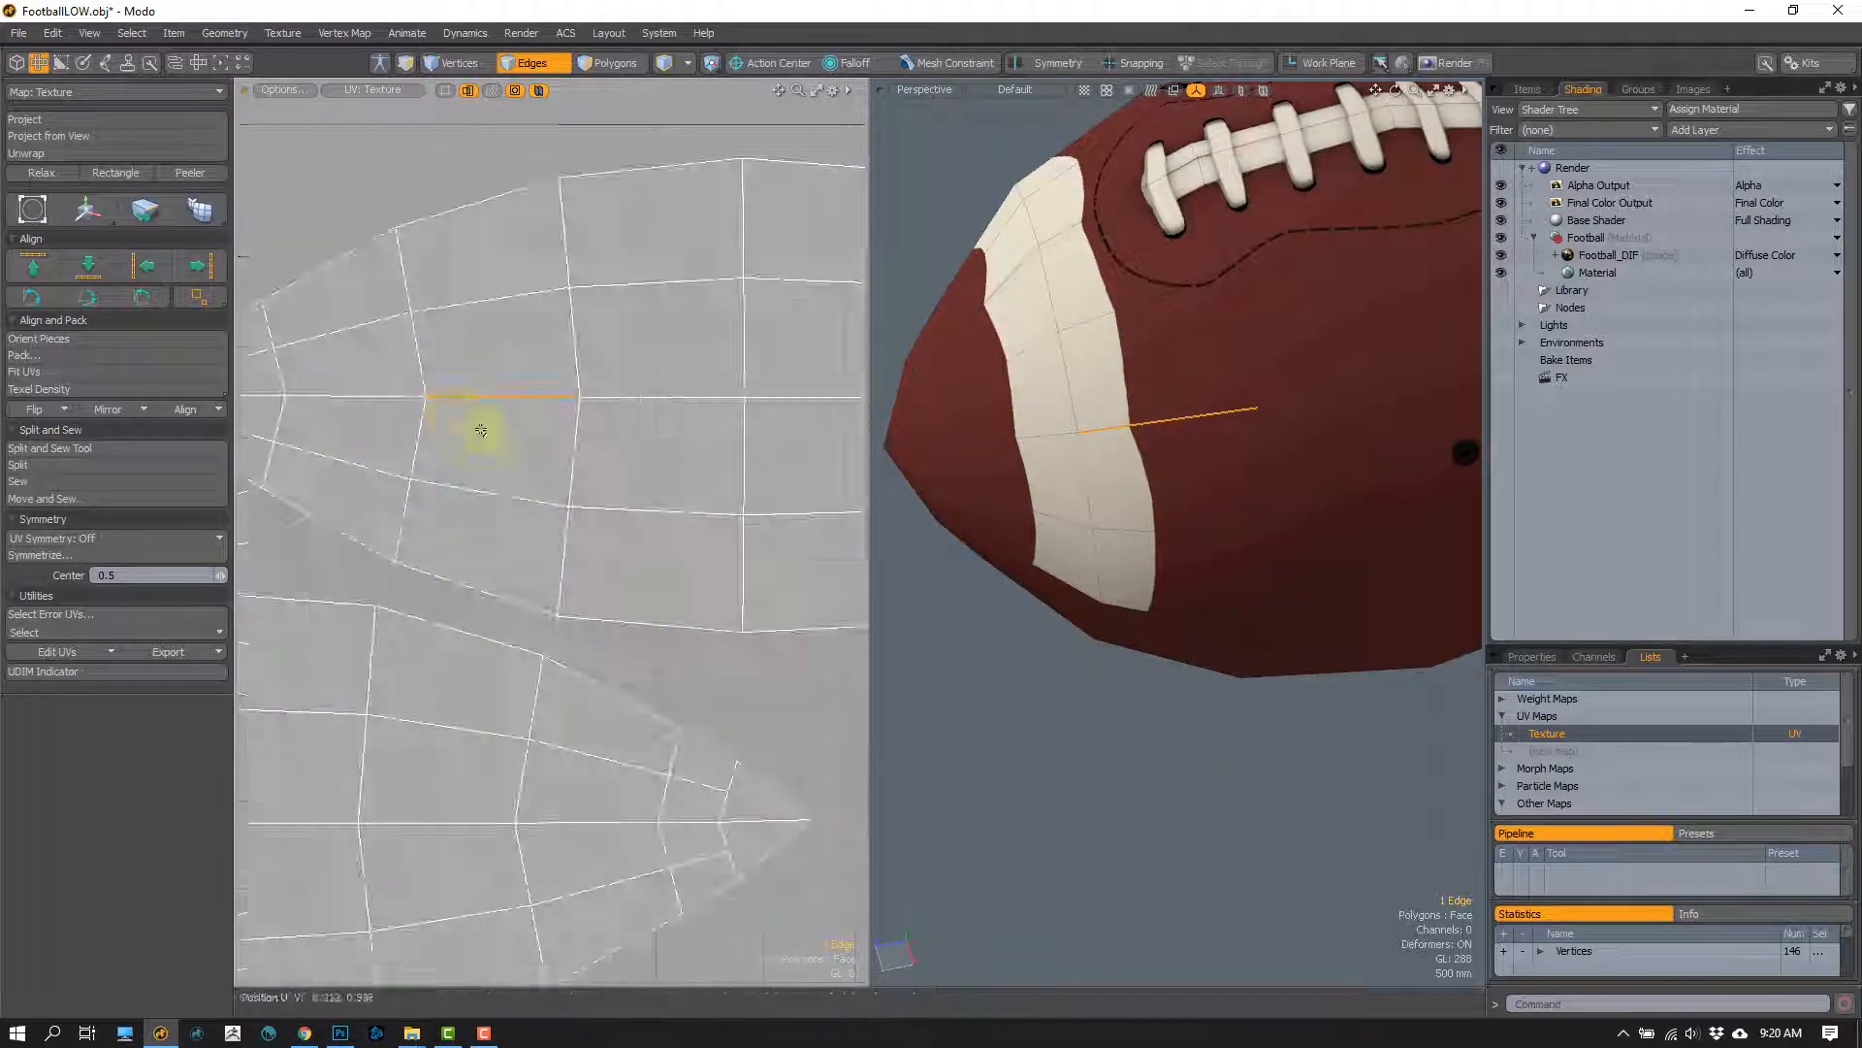
{"action": "key", "text": "1"}
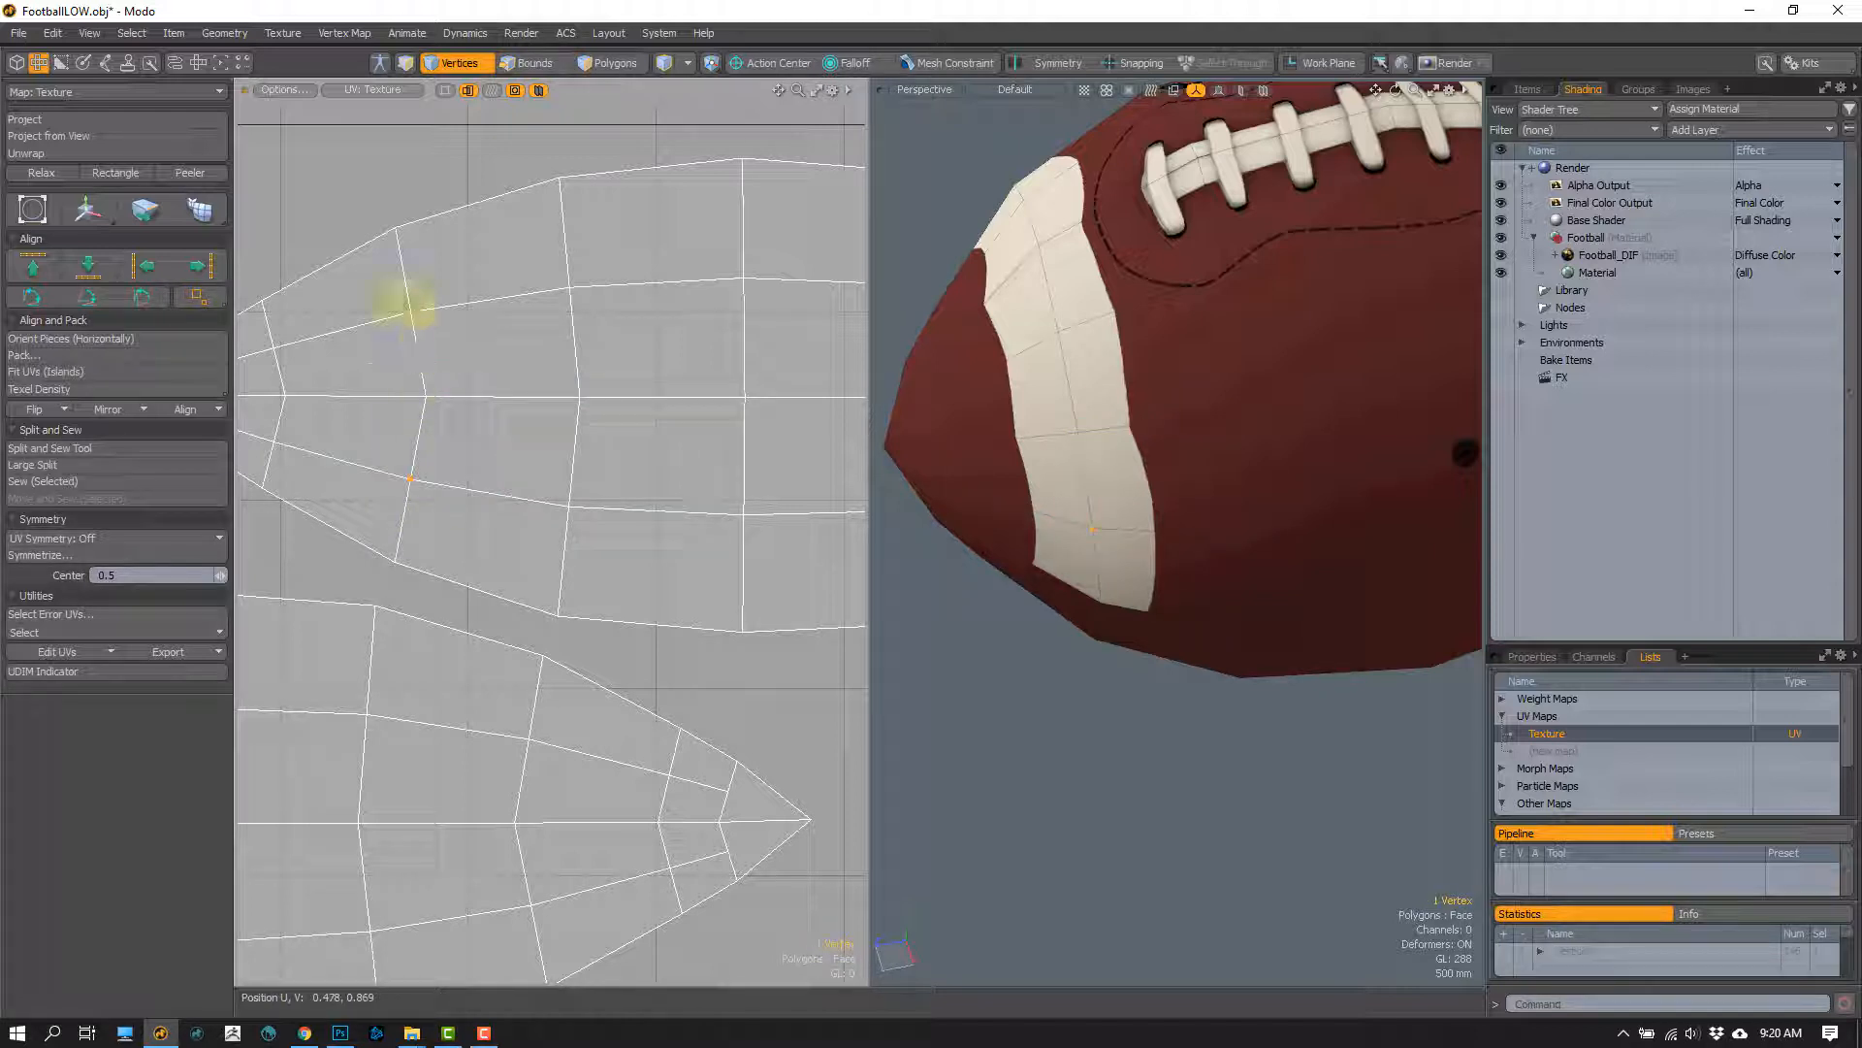
{"action": "left_click", "coordinate": [443, 323], "text": "shift"}
{"action": "key", "text": "w"}
{"action": "key", "text": "q"}
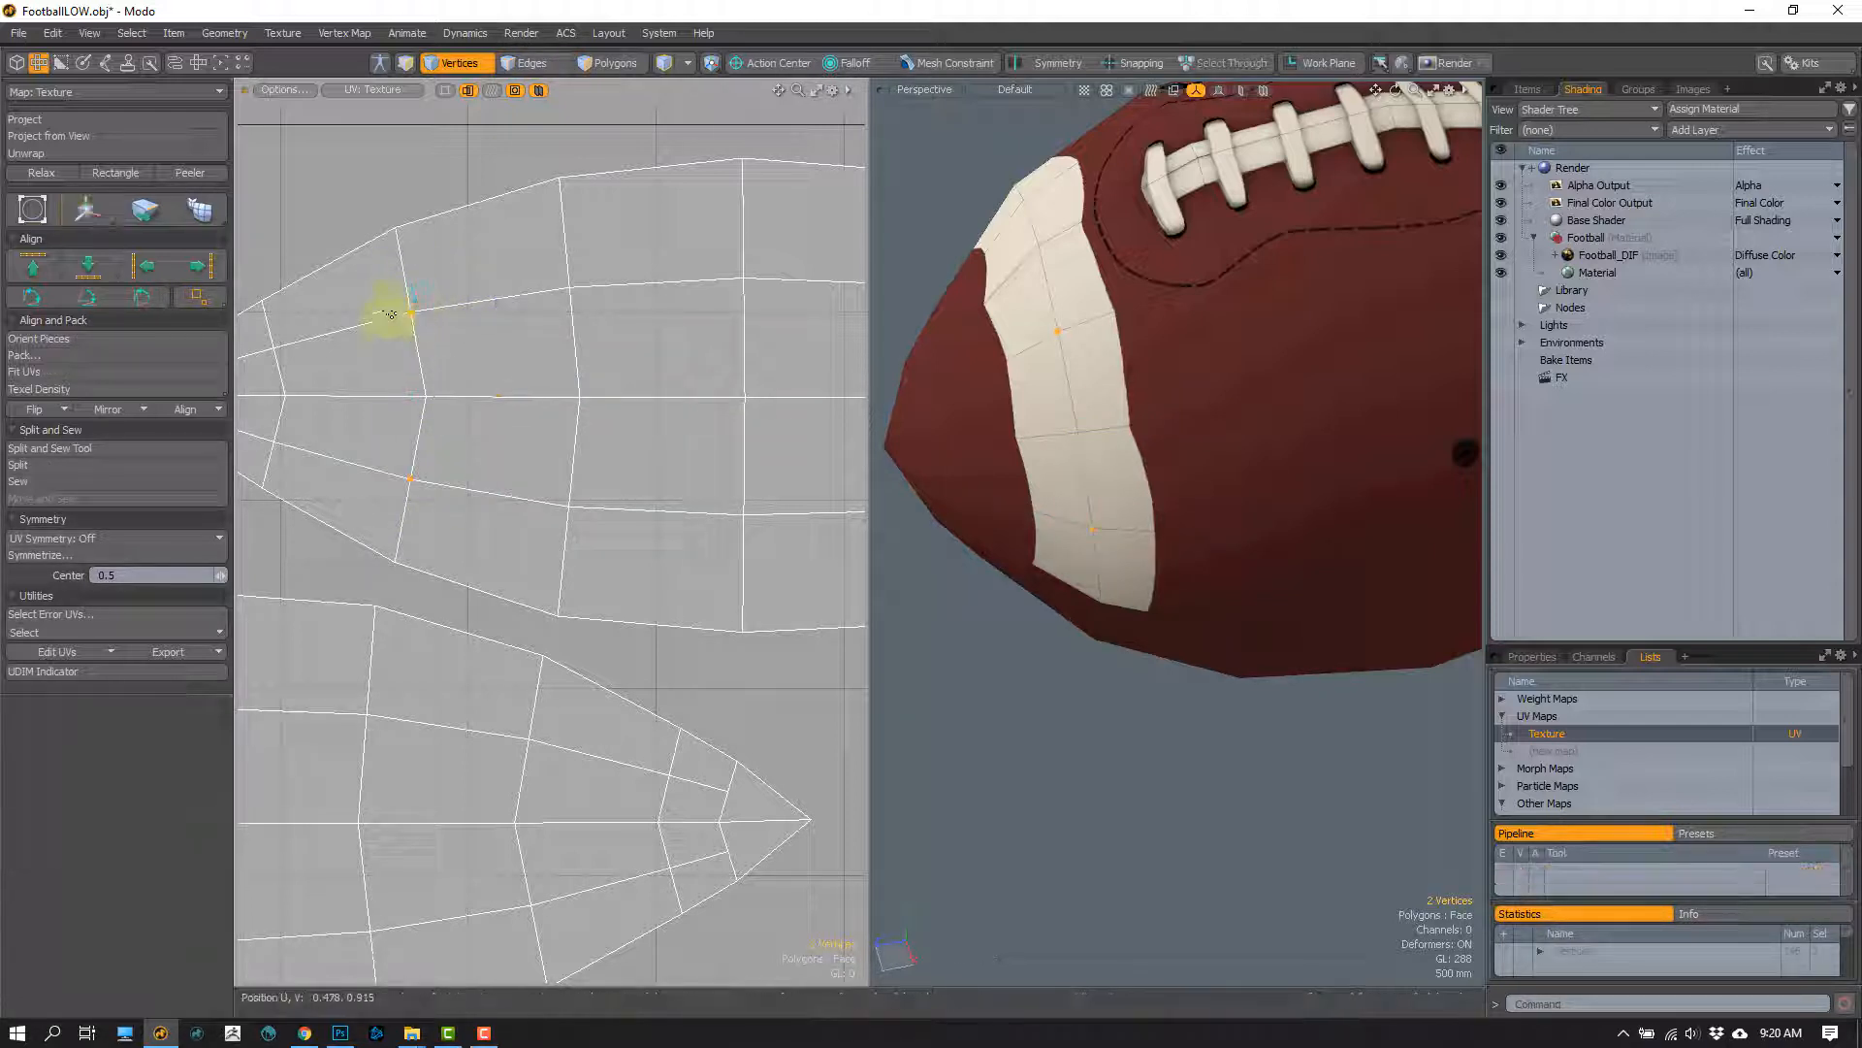
Step: Move the stripe vertex above the uppermost UV island's centre line slightly toward the island's middle along U
{"action": "left_click", "coordinate": [393, 311]}
{"action": "key", "text": "w"}
{"action": "left_click_drag", "start_coordinate": [1071, 378], "coordinate": [1026, 353], "text": "alt"}
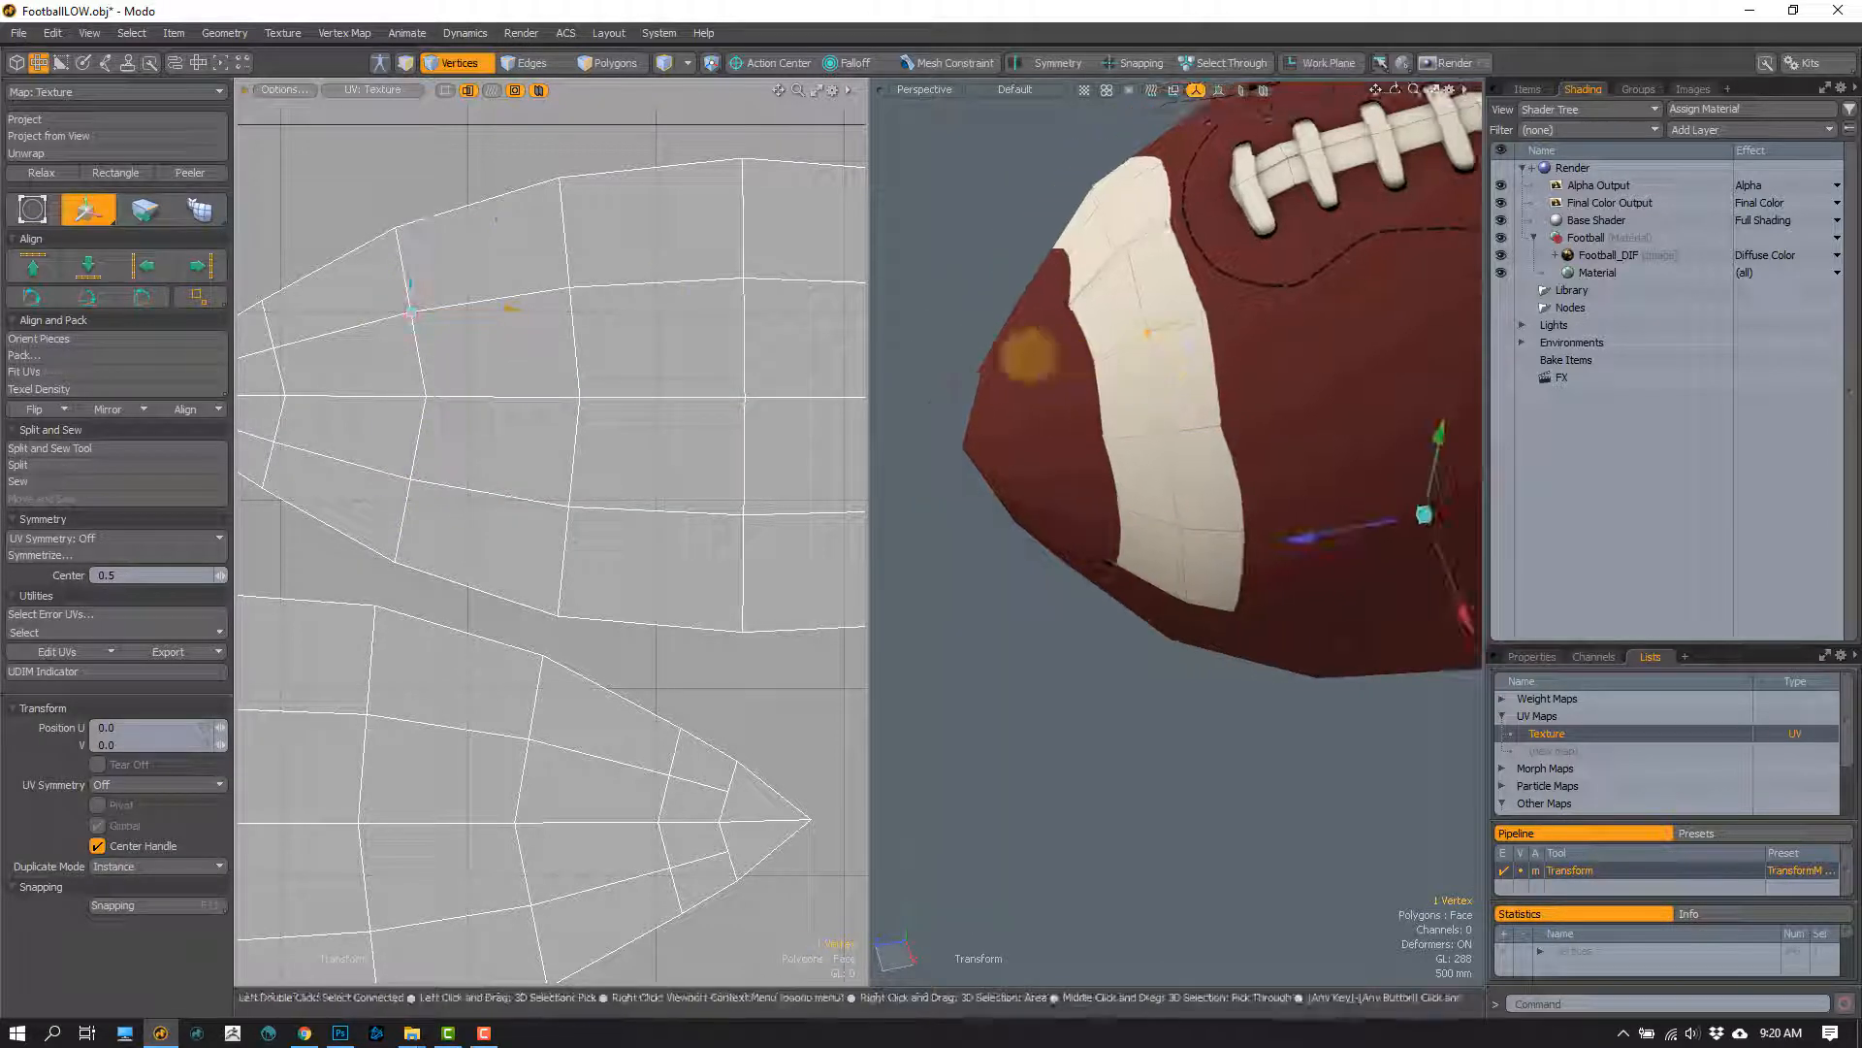
{"action": "left_click_drag", "start_coordinate": [506, 219], "coordinate": [512, 218]}
{"action": "key", "text": "q"}
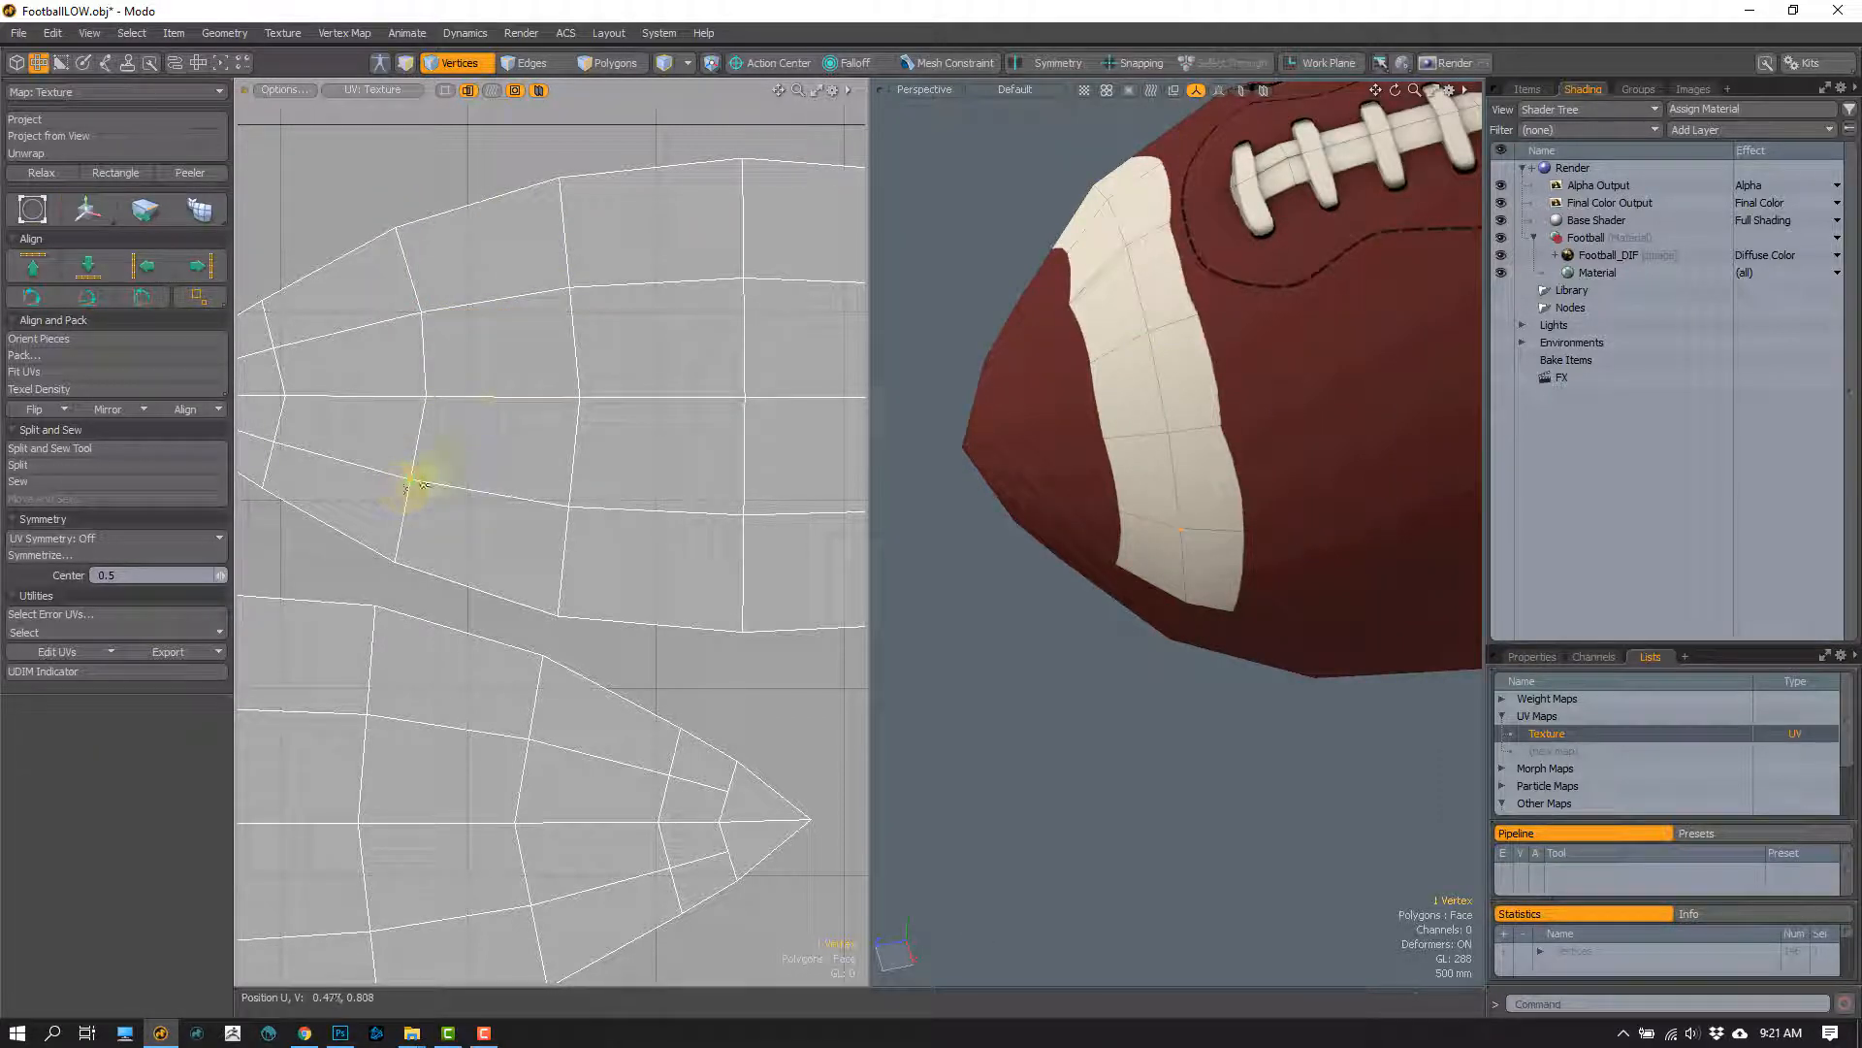
Step: Move the matching stripe vertex below the island's centre line by 0.0058 in U and -0.001 in V
{"action": "key", "text": "w"}
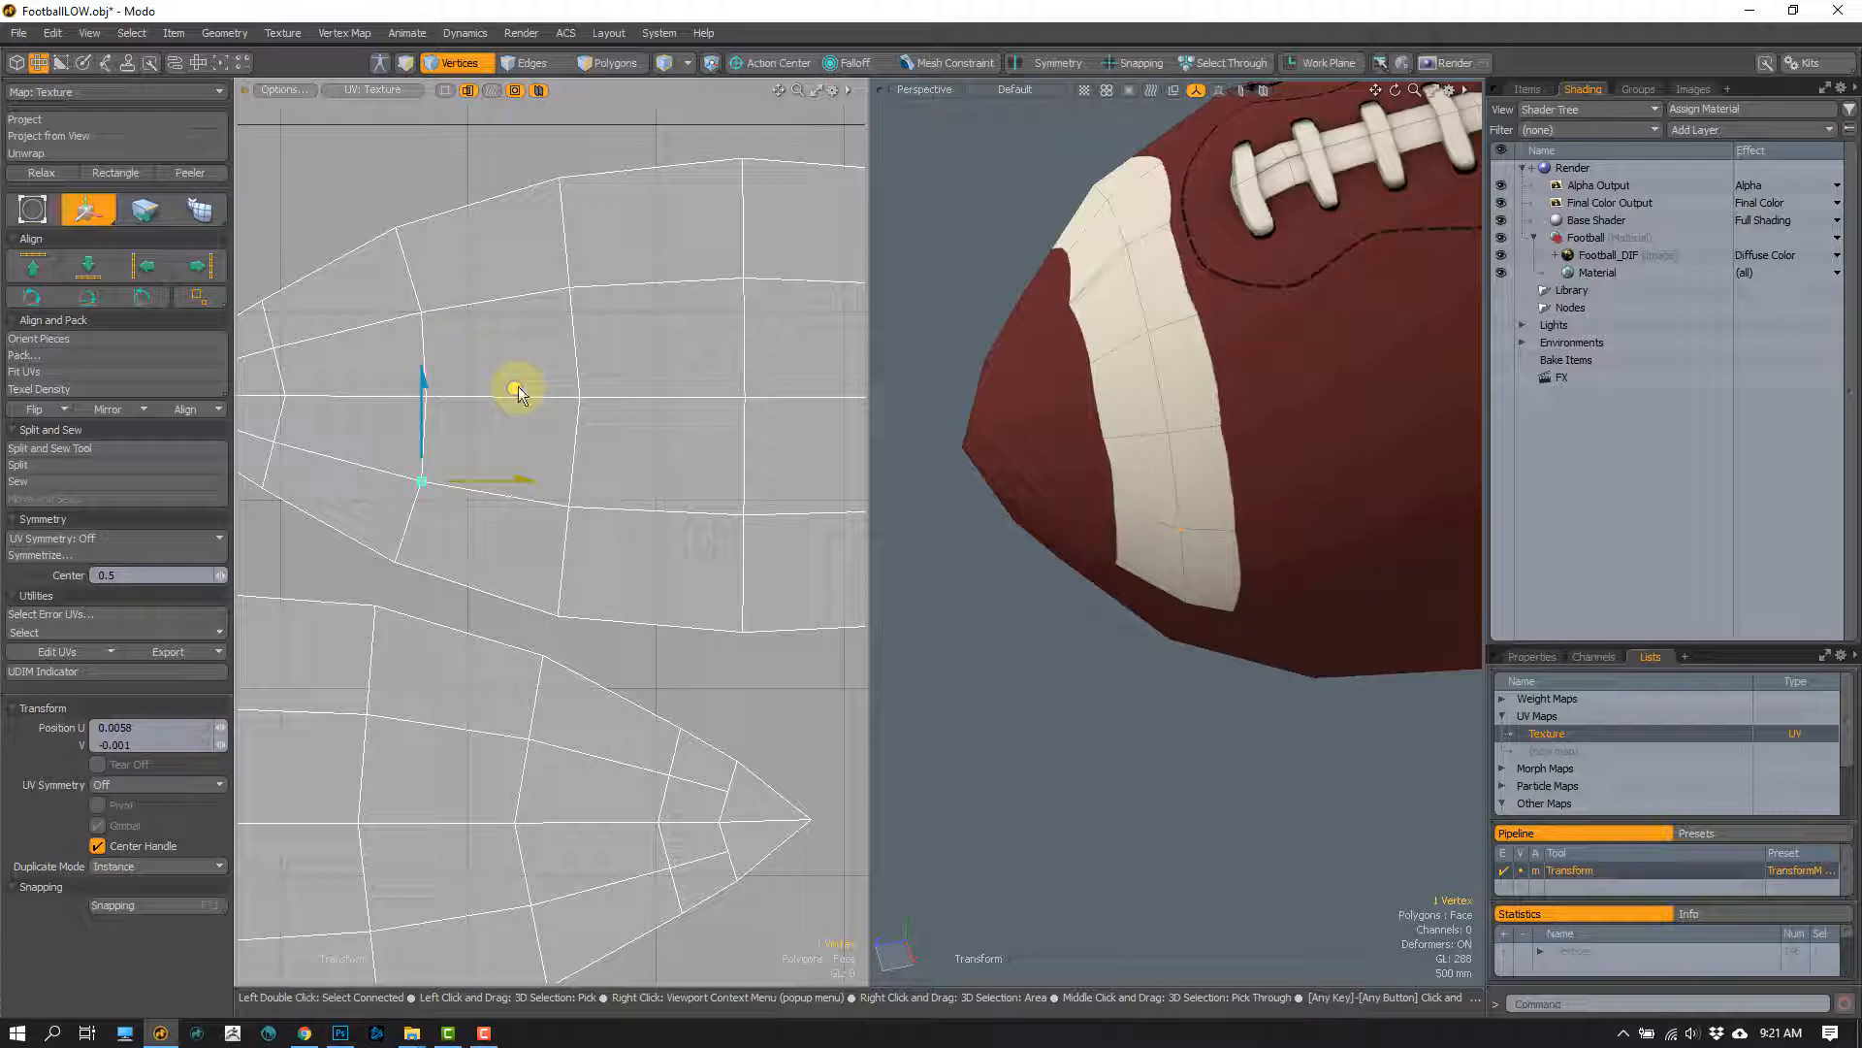
{"action": "left_click_drag", "start_coordinate": [943, 414], "coordinate": [1133, 329], "text": "alt"}
{"action": "key", "text": "q"}
Step: Clear the vertex selection and inspect the adjusted white stripe on the football and the UV islands
{"action": "left_click", "coordinate": [1100, 346], "text": "shift"}
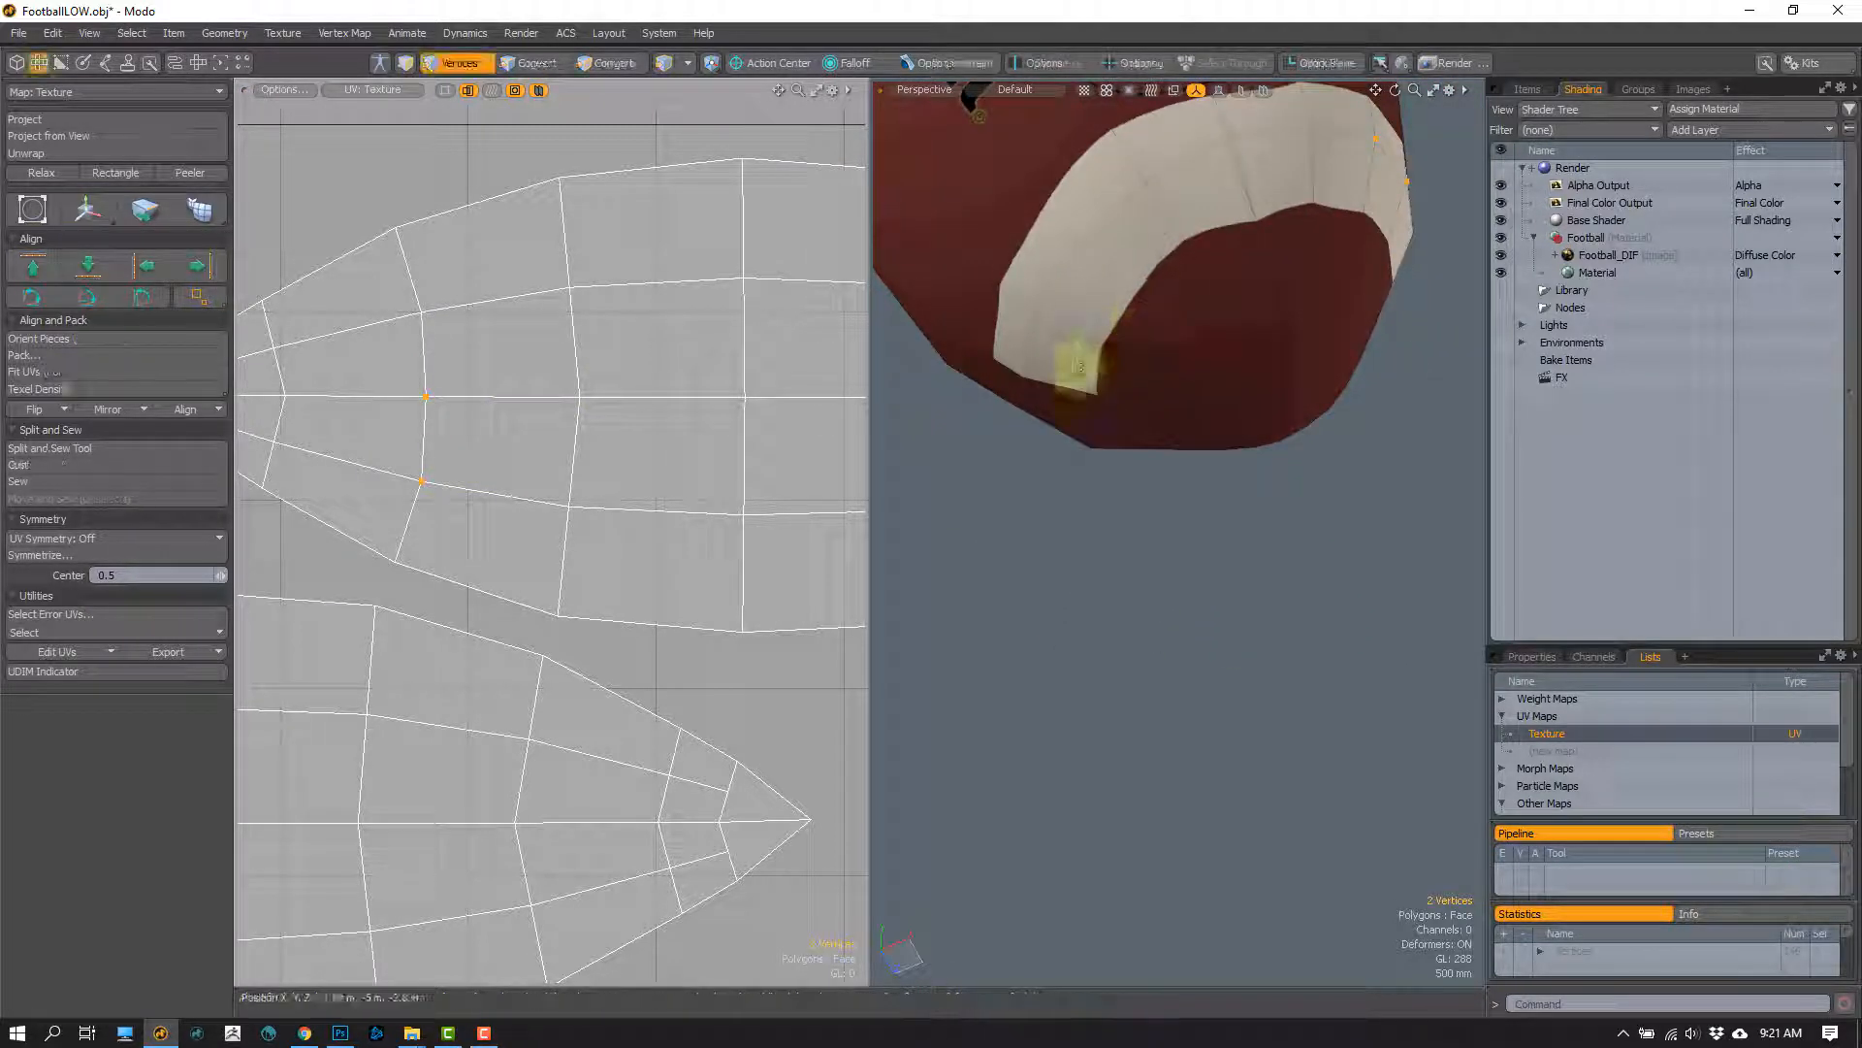
{"action": "left_click", "coordinate": [1212, 282]}
{"action": "left_click_drag", "start_coordinate": [1218, 282], "coordinate": [1141, 439], "text": "alt"}
{"action": "scroll", "coordinate": [560, 474], "scroll_direction": "down", "scroll_amount": 4}
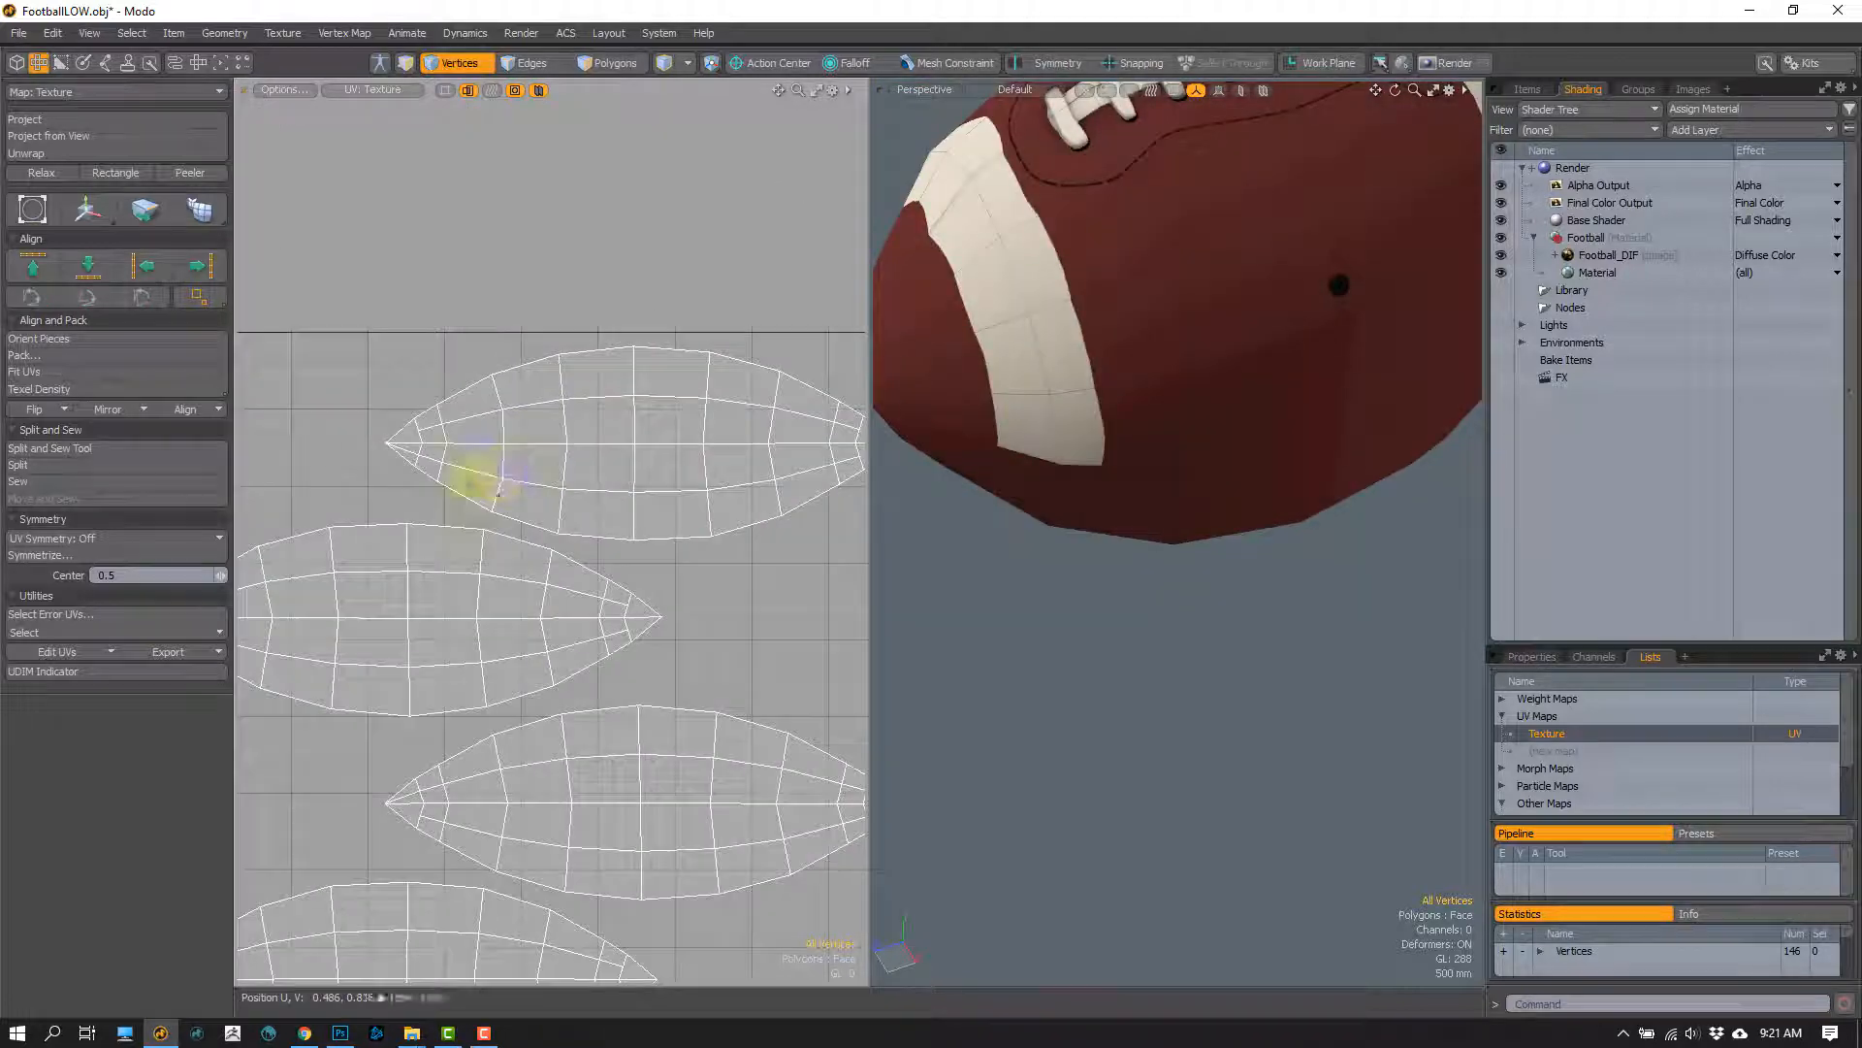
{"action": "scroll", "coordinate": [1139, 428], "scroll_direction": "down", "scroll_amount": 5}
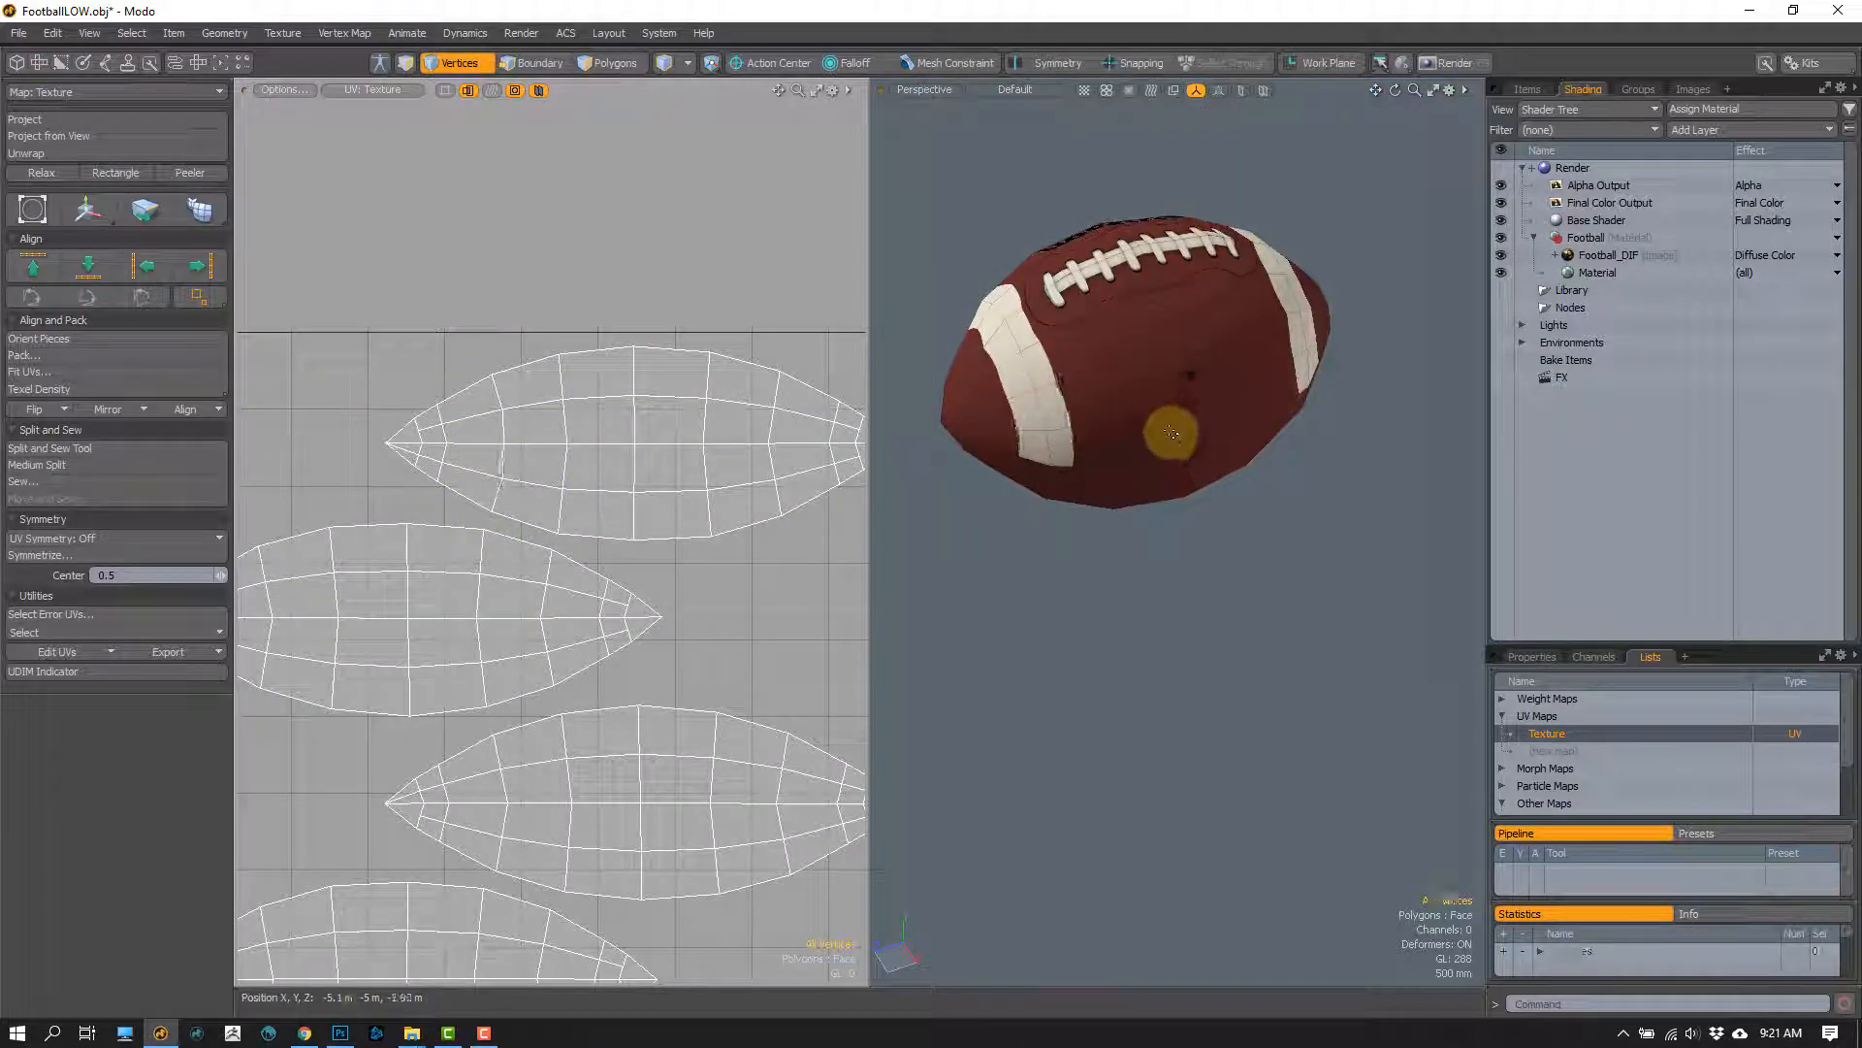
Step: Undo the stripe vertex adjustments and the added loop slices, back to the original low-poly football mesh
{"action": "key", "text": "ctrl+z"}
{"action": "key", "text": "ctrl+z"}
{"action": "key", "text": "ctrl+z"}
{"action": "key", "text": "ctrl+z"}
{"action": "key", "text": "ctrl+z"}
{"action": "key", "text": "ctrl+z"}
{"action": "key", "text": "ctrl+z"}
{"action": "key", "text": "ctrl+z"}
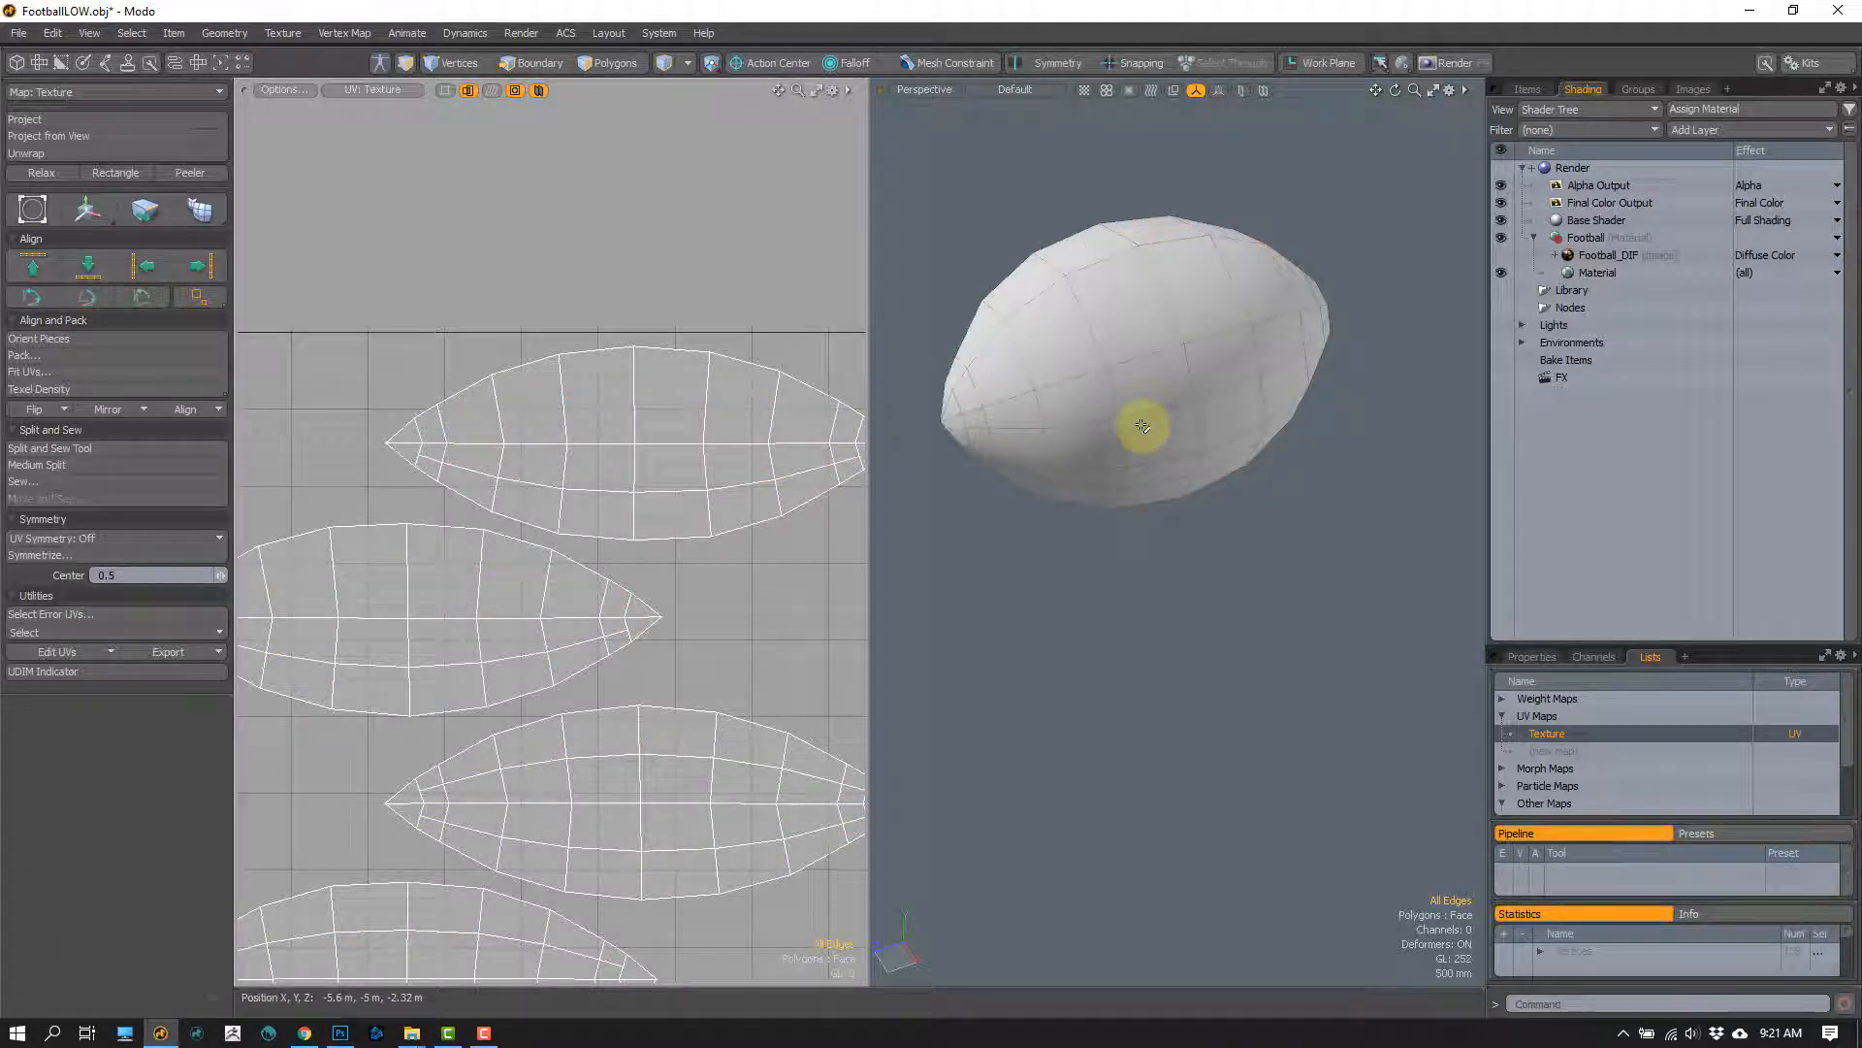
{"action": "key", "text": "ctrl+z"}
{"action": "key", "text": "ctrl+z"}
{"action": "key", "text": "ctrl+z"}
{"action": "key", "text": "ctrl+z"}
{"action": "key", "text": "ctrl+z"}
{"action": "key", "text": "ctrl+z"}
{"action": "key", "text": "ctrl+z"}
{"action": "key", "text": "ctrl+z"}
{"action": "key", "text": "ctrl+z"}
{"action": "key", "text": "ctrl+z"}
{"action": "key", "text": "ctrl+z"}
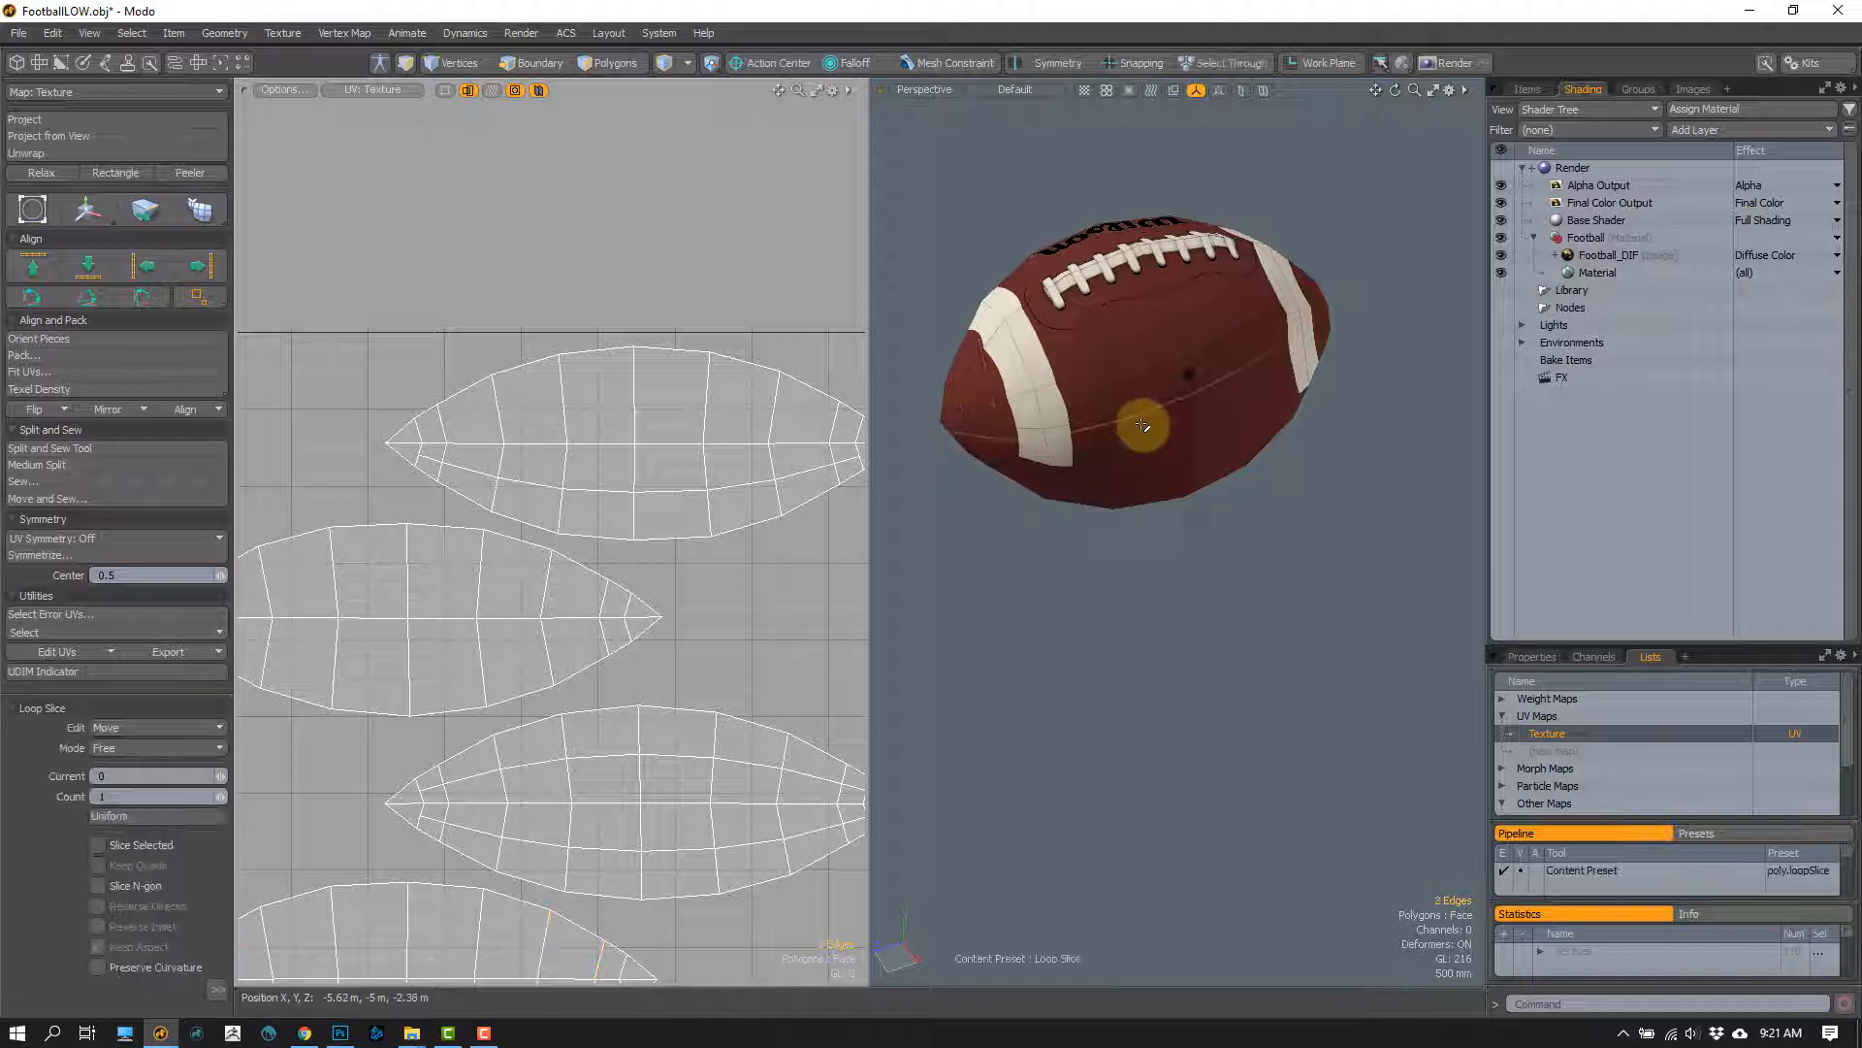
{"action": "key", "text": "ctrl+z"}
{"action": "key", "text": "ctrl+z"}
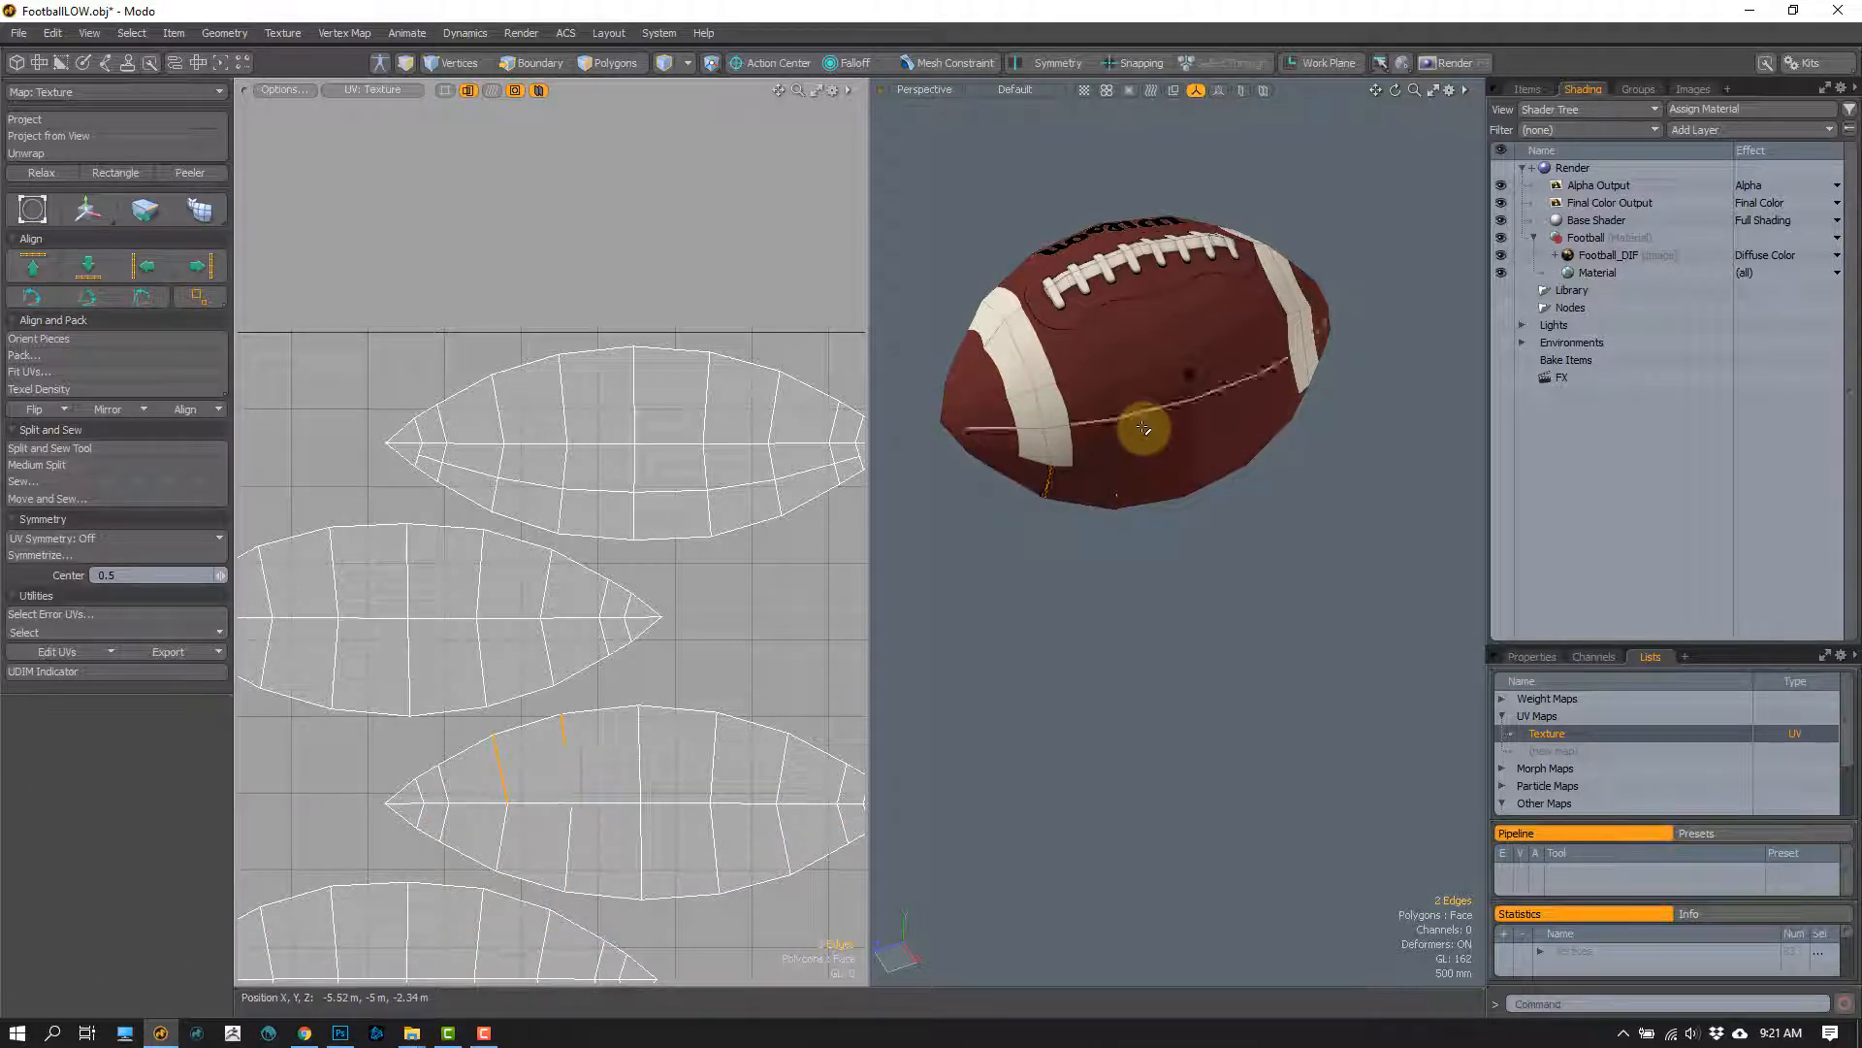
Step: Subdivide all of the football's polygons with the Smooth method at a max smooth angle of 89.5°
{"action": "left_click_drag", "start_coordinate": [1102, 437], "coordinate": [1108, 485], "text": "alt"}
{"action": "key", "text": "3"}
{"action": "scroll", "coordinate": [1116, 447], "scroll_direction": "up", "scroll_amount": 3}
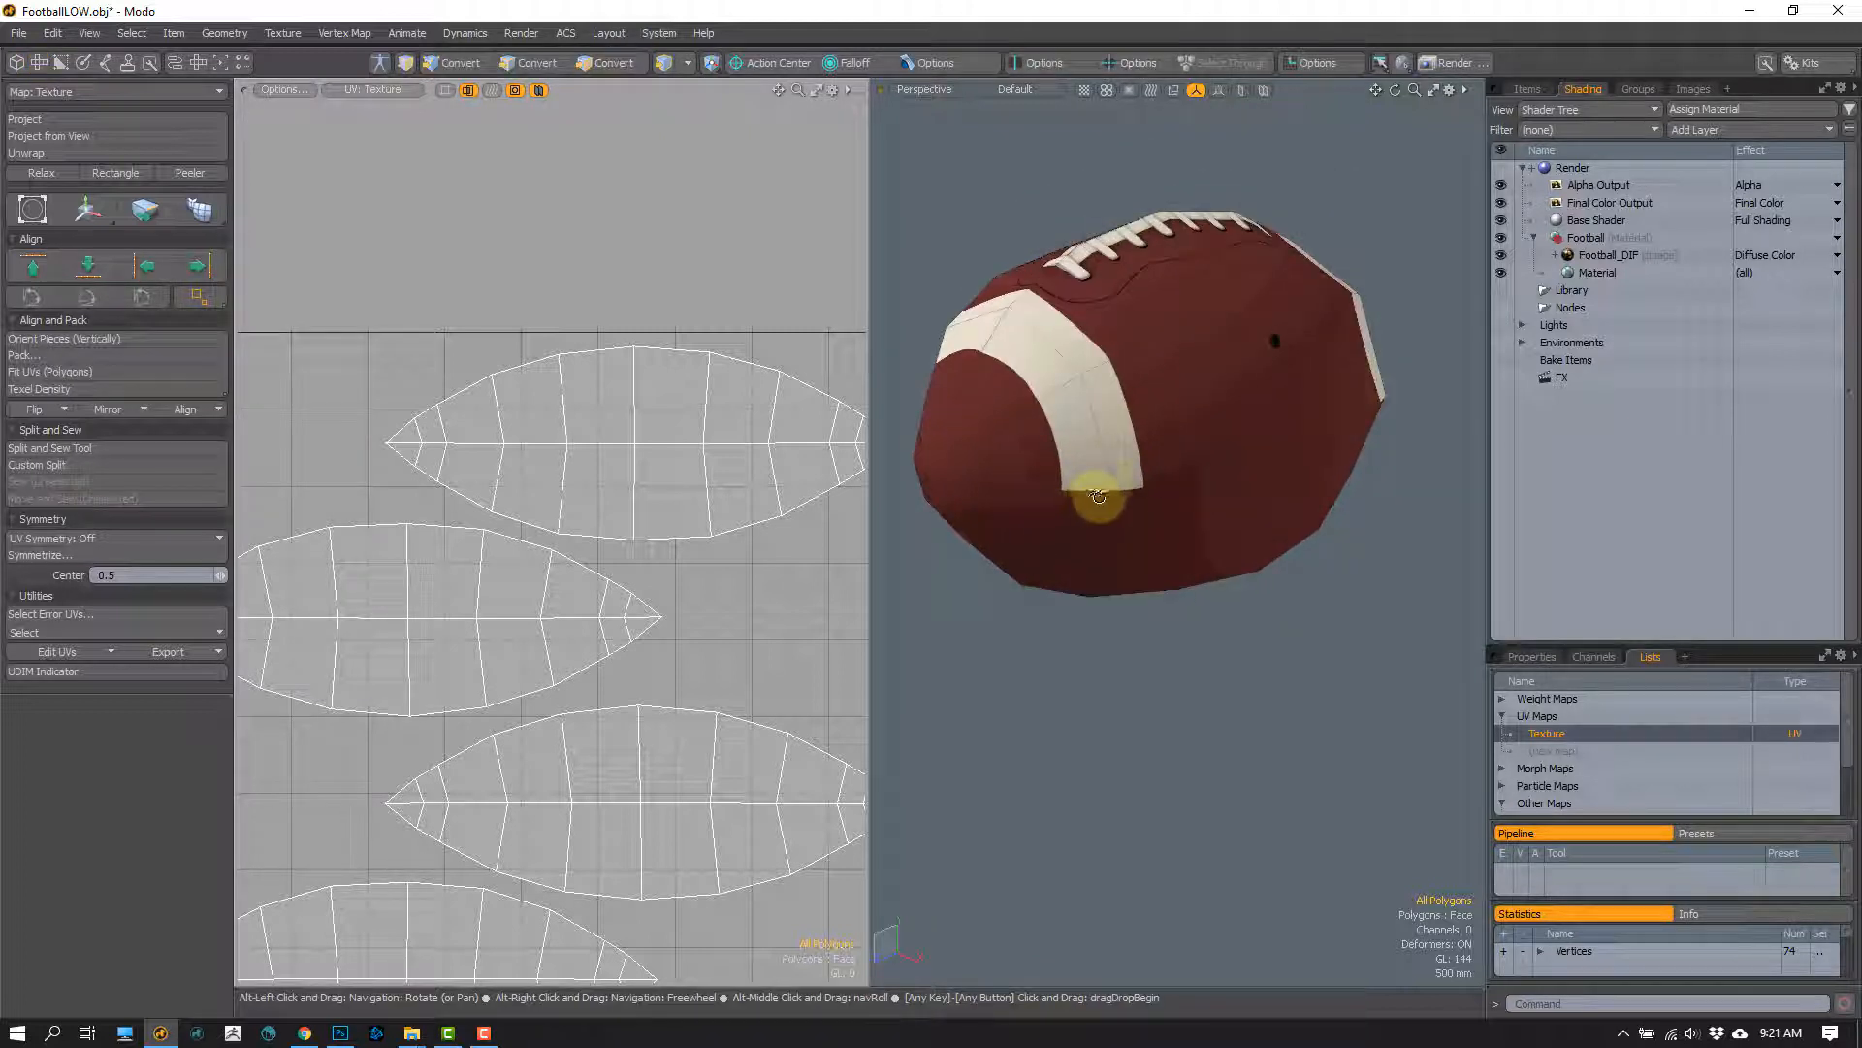
{"action": "left_click", "coordinate": [1109, 481]}
{"action": "left_click", "coordinate": [1057, 727]}
{"action": "key", "text": "shift+d"}
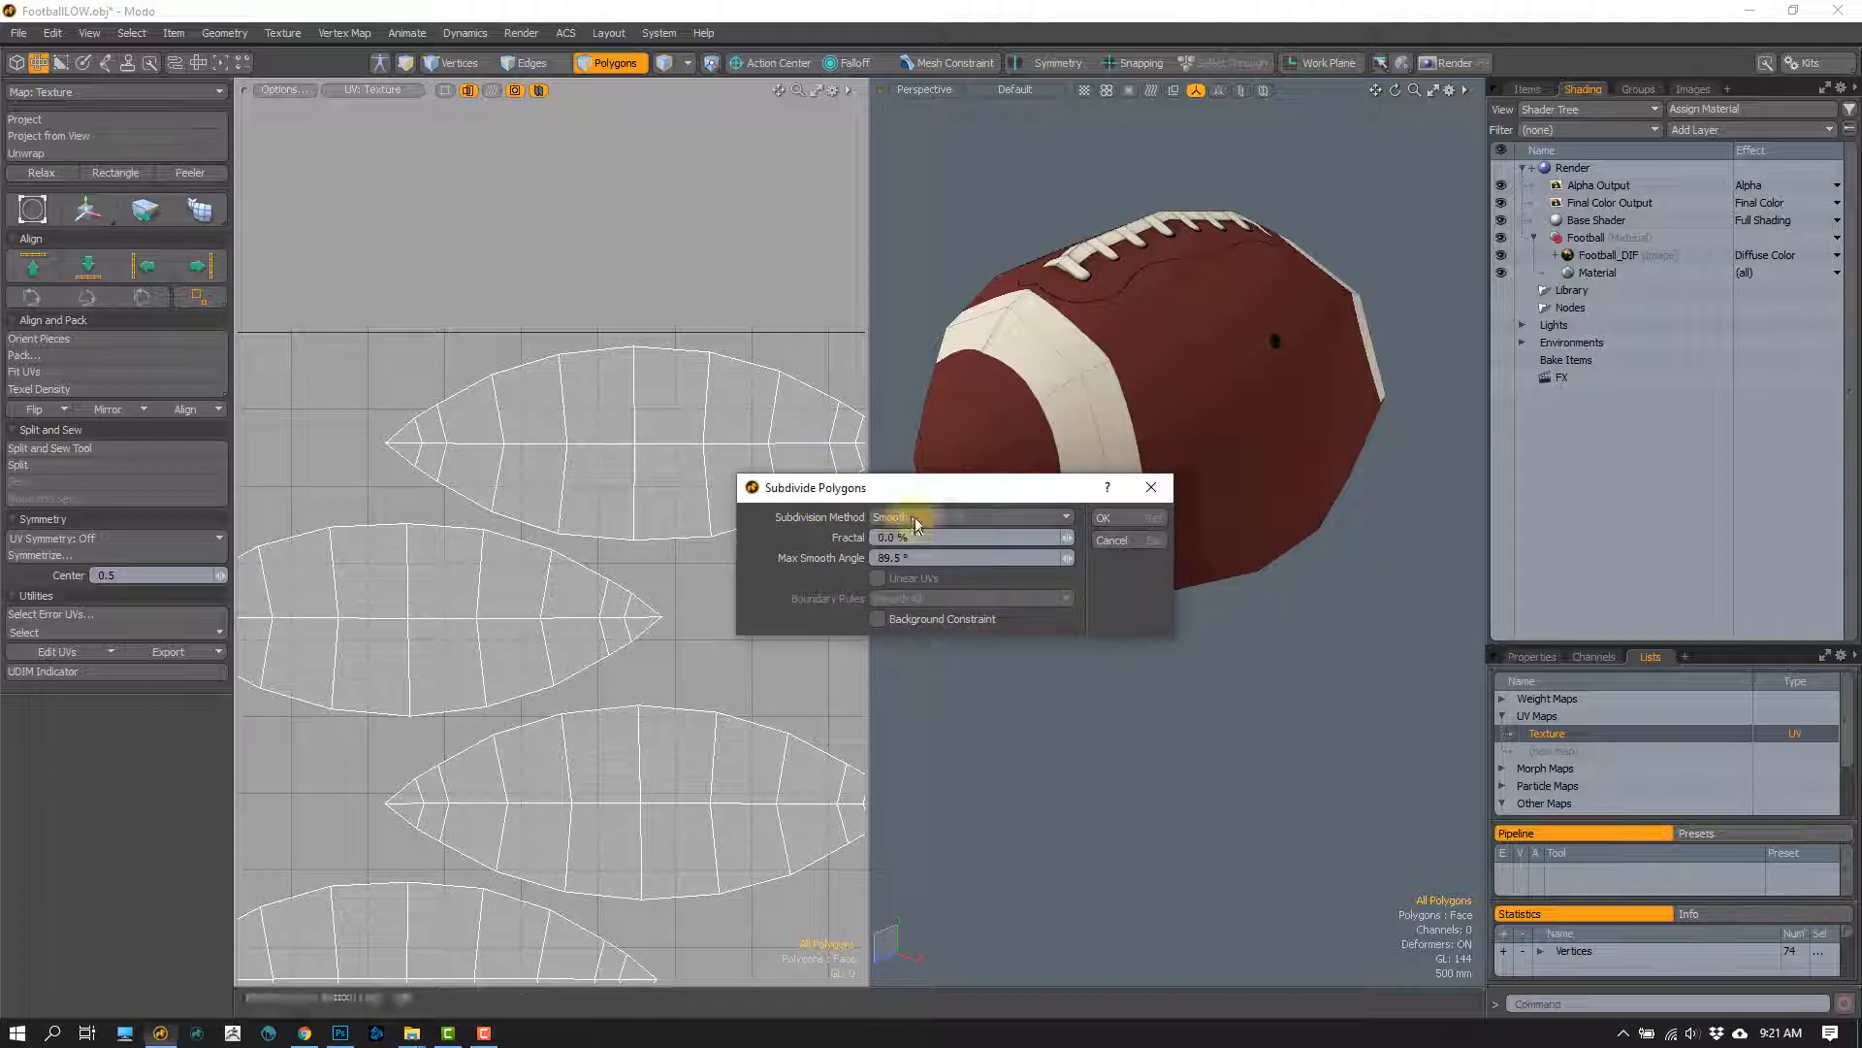
{"action": "left_click", "coordinate": [1109, 520]}
{"action": "left_click_drag", "start_coordinate": [1109, 520], "coordinate": [986, 576], "text": "alt"}
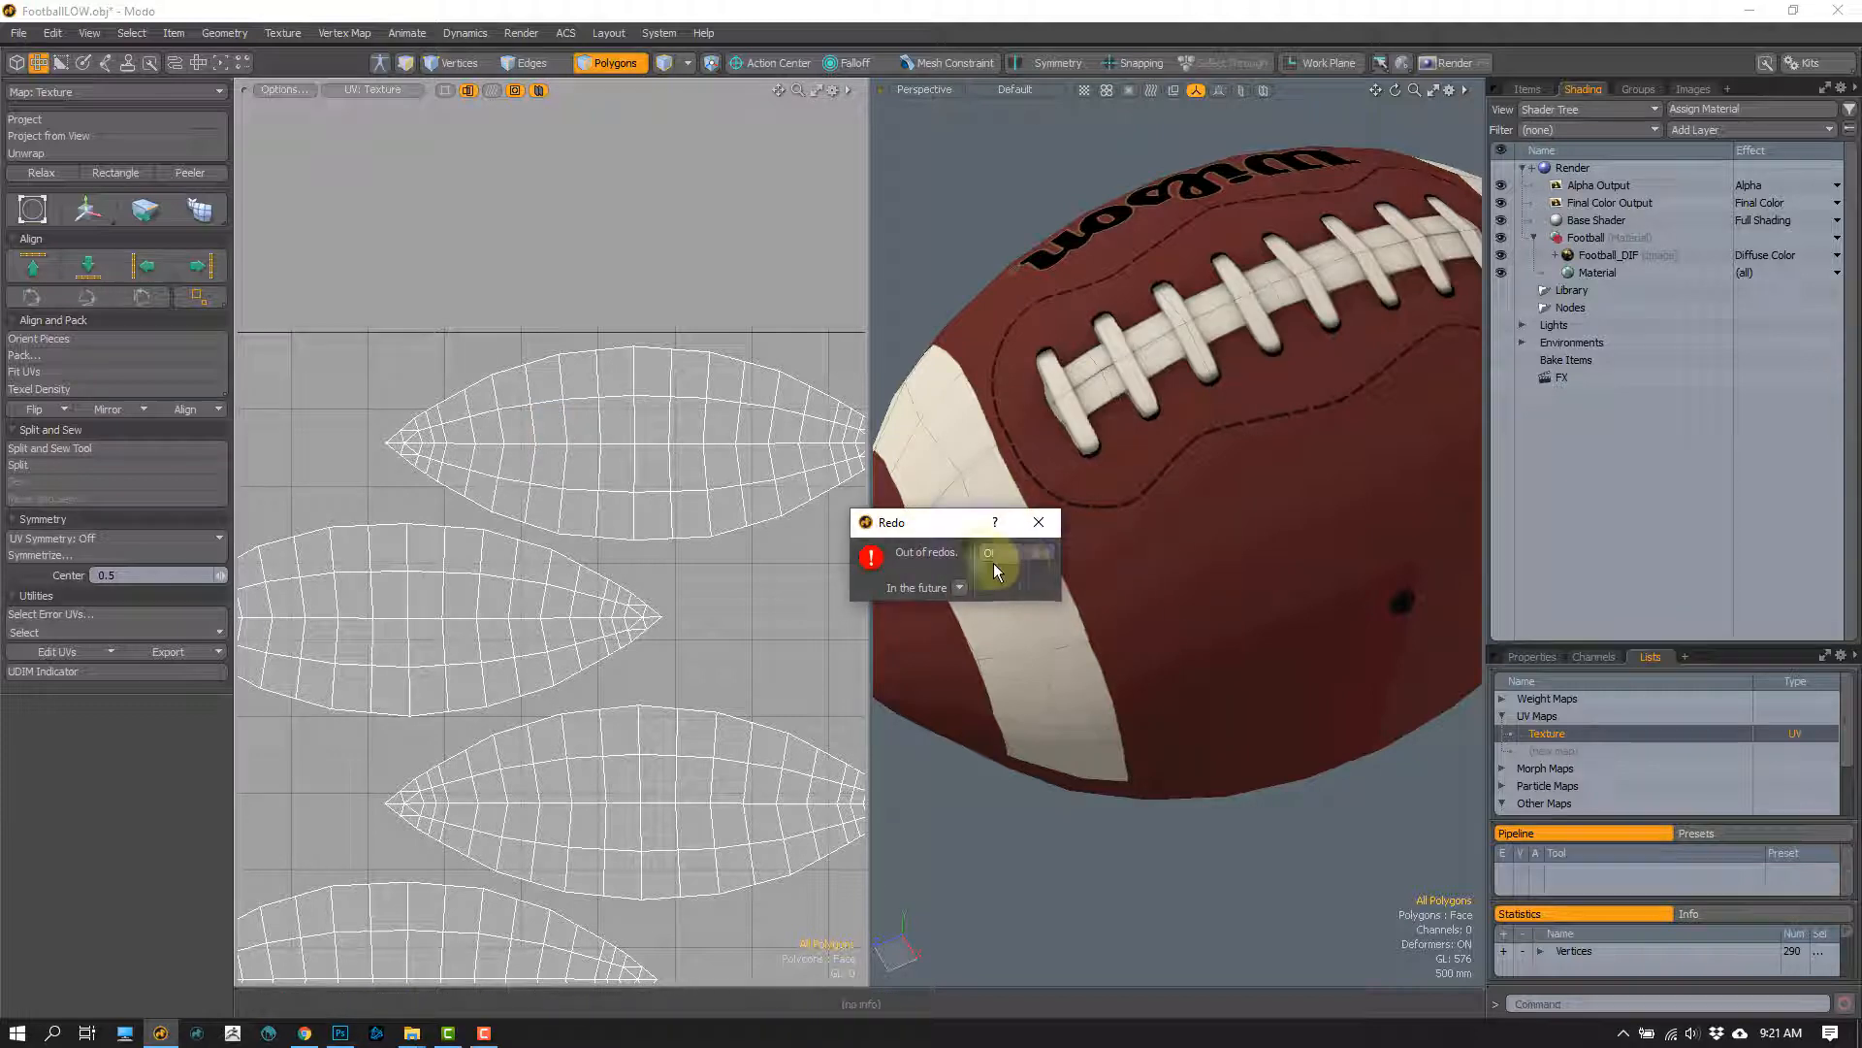
Step: Dismiss the redo message, select the whole football mesh, clear the selection and inspect its stripes and UV islands
{"action": "left_click", "coordinate": [1039, 520]}
{"action": "left_click_drag", "start_coordinate": [1047, 549], "coordinate": [1100, 494], "text": "alt"}
{"action": "double_click", "coordinate": [1100, 494]}
{"action": "scroll", "coordinate": [1100, 494], "scroll_direction": "down", "scroll_amount": 4}
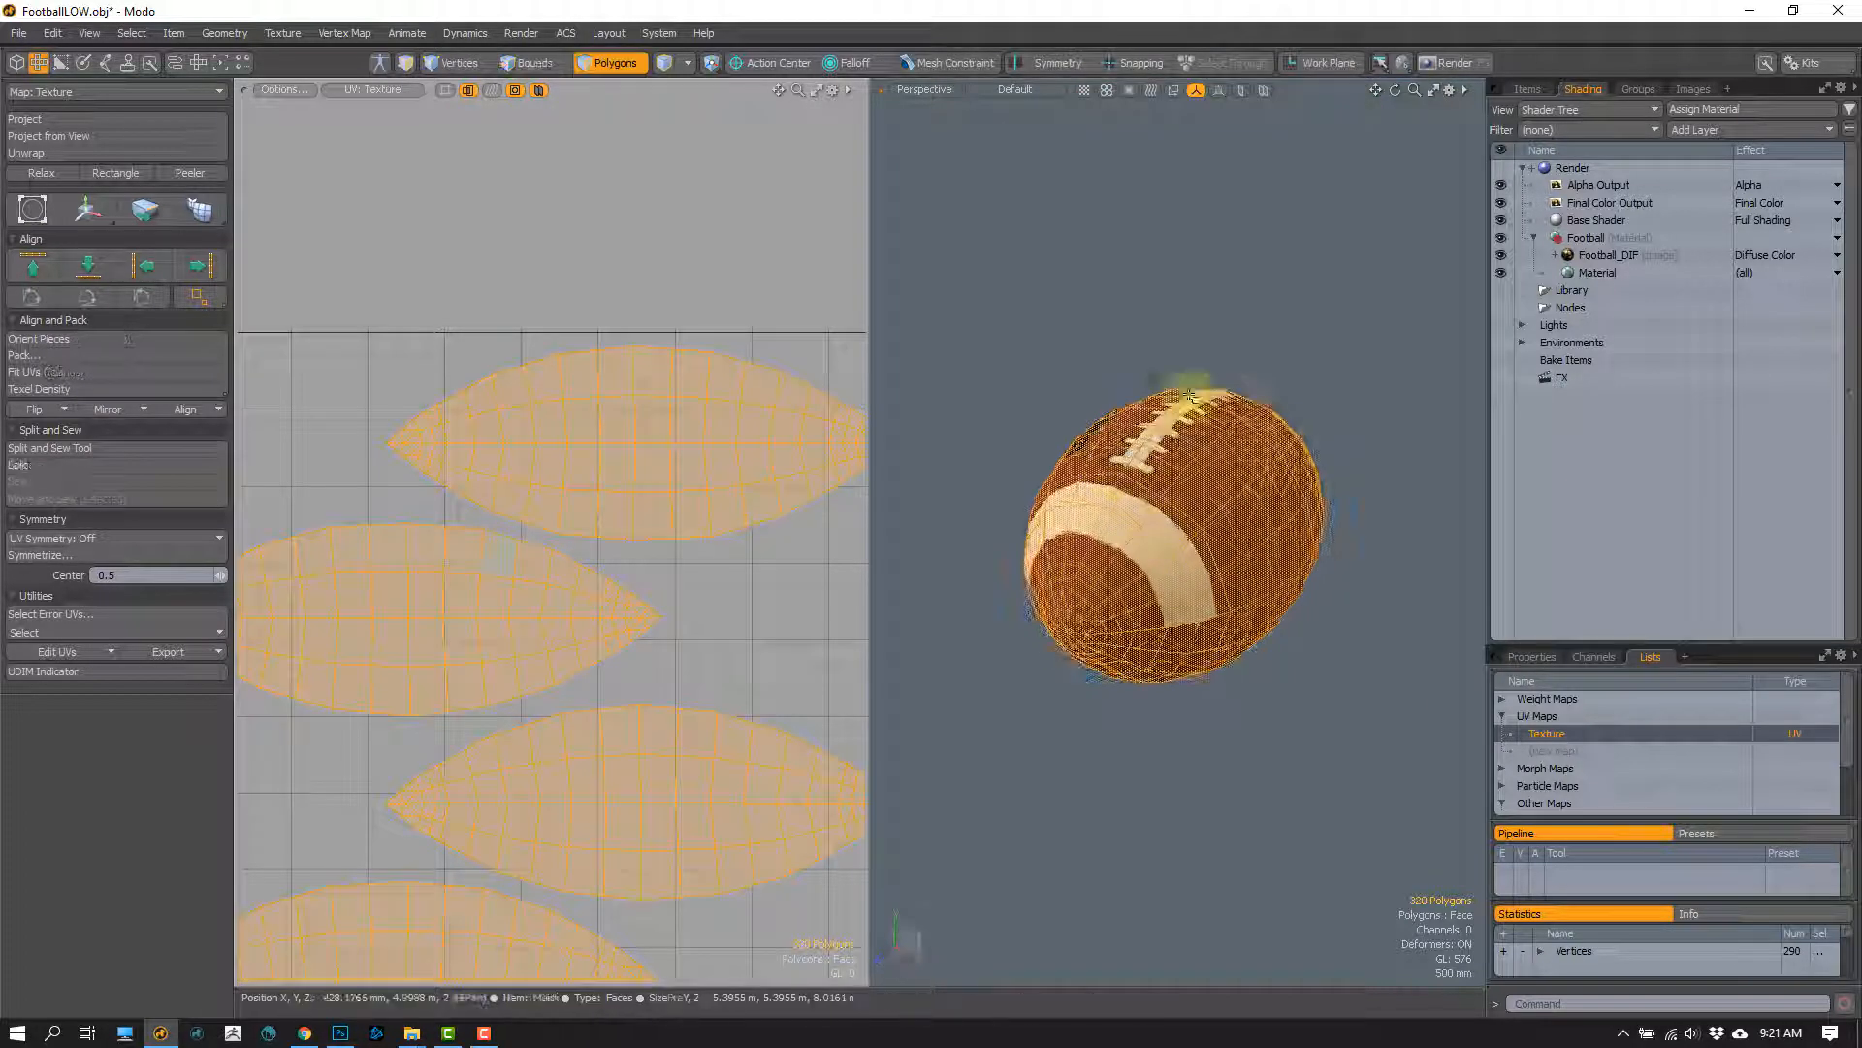
{"action": "left_click", "coordinate": [1231, 356]}
{"action": "left_click_drag", "start_coordinate": [1195, 448], "coordinate": [1085, 359], "text": "alt"}
{"action": "scroll", "coordinate": [1139, 470], "scroll_direction": "up", "scroll_amount": 2}
{"action": "left_click", "coordinate": [1141, 509]}
{"action": "left_click", "coordinate": [1089, 295]}
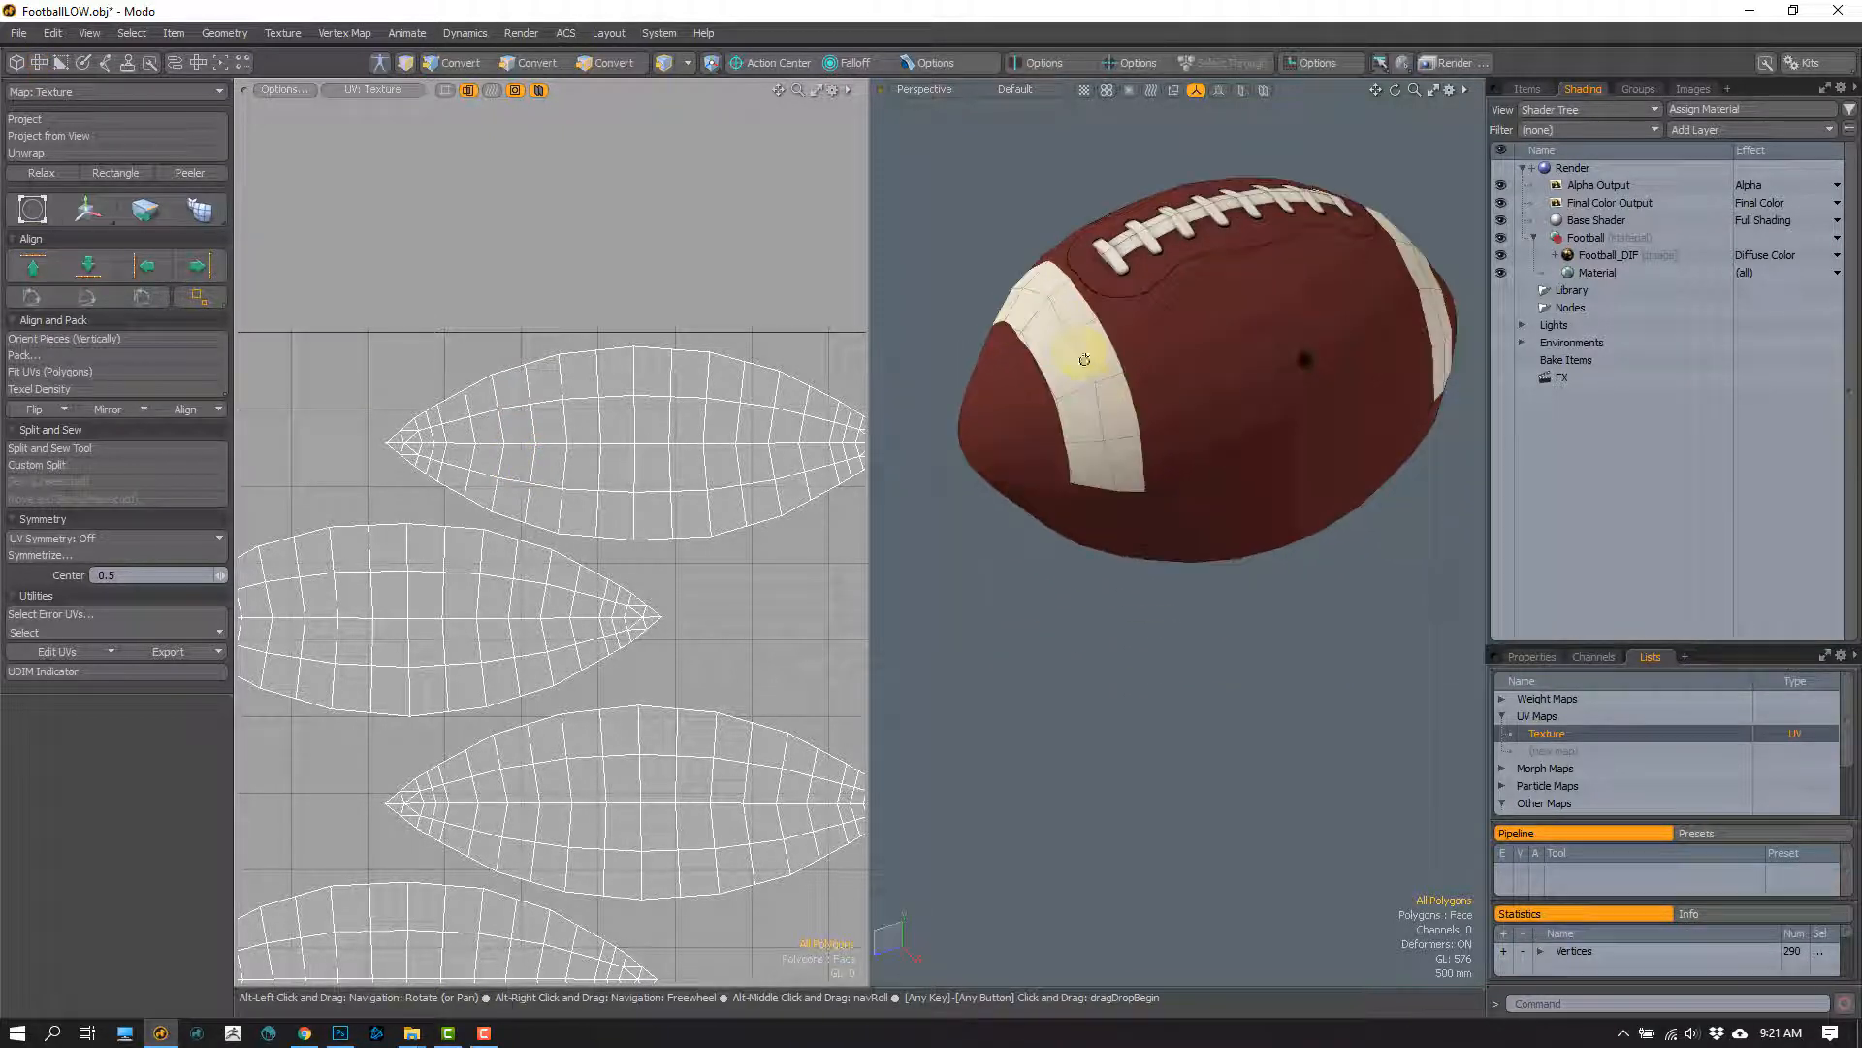
Step: Select the edge loop around the football along the tip-side border of the white stripe
{"action": "scroll", "coordinate": [1040, 407], "scroll_direction": "up", "scroll_amount": 4}
{"action": "left_click_drag", "start_coordinate": [1036, 433], "coordinate": [1085, 430], "text": "alt"}
{"action": "key", "text": "1"}
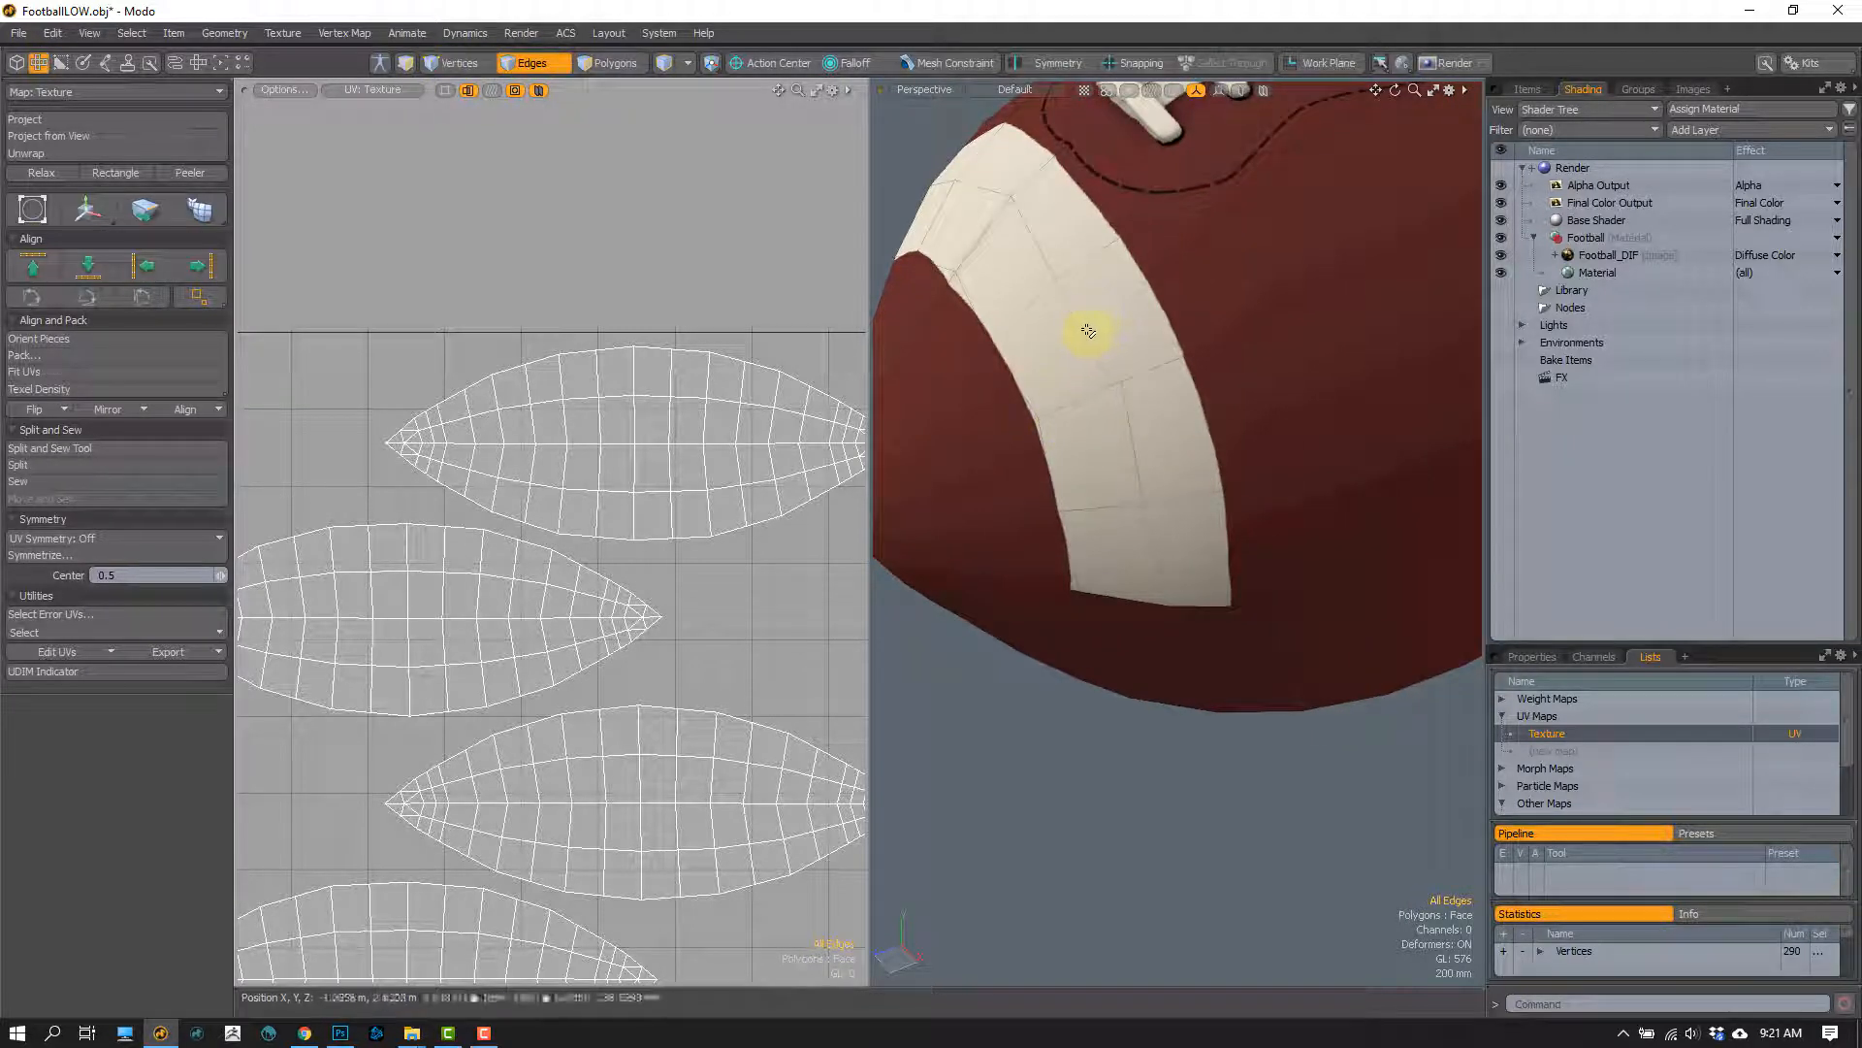
{"action": "left_click_drag", "start_coordinate": [1088, 331], "coordinate": [957, 577], "text": "alt"}
{"action": "key", "text": "w"}
{"action": "key", "text": "space"}
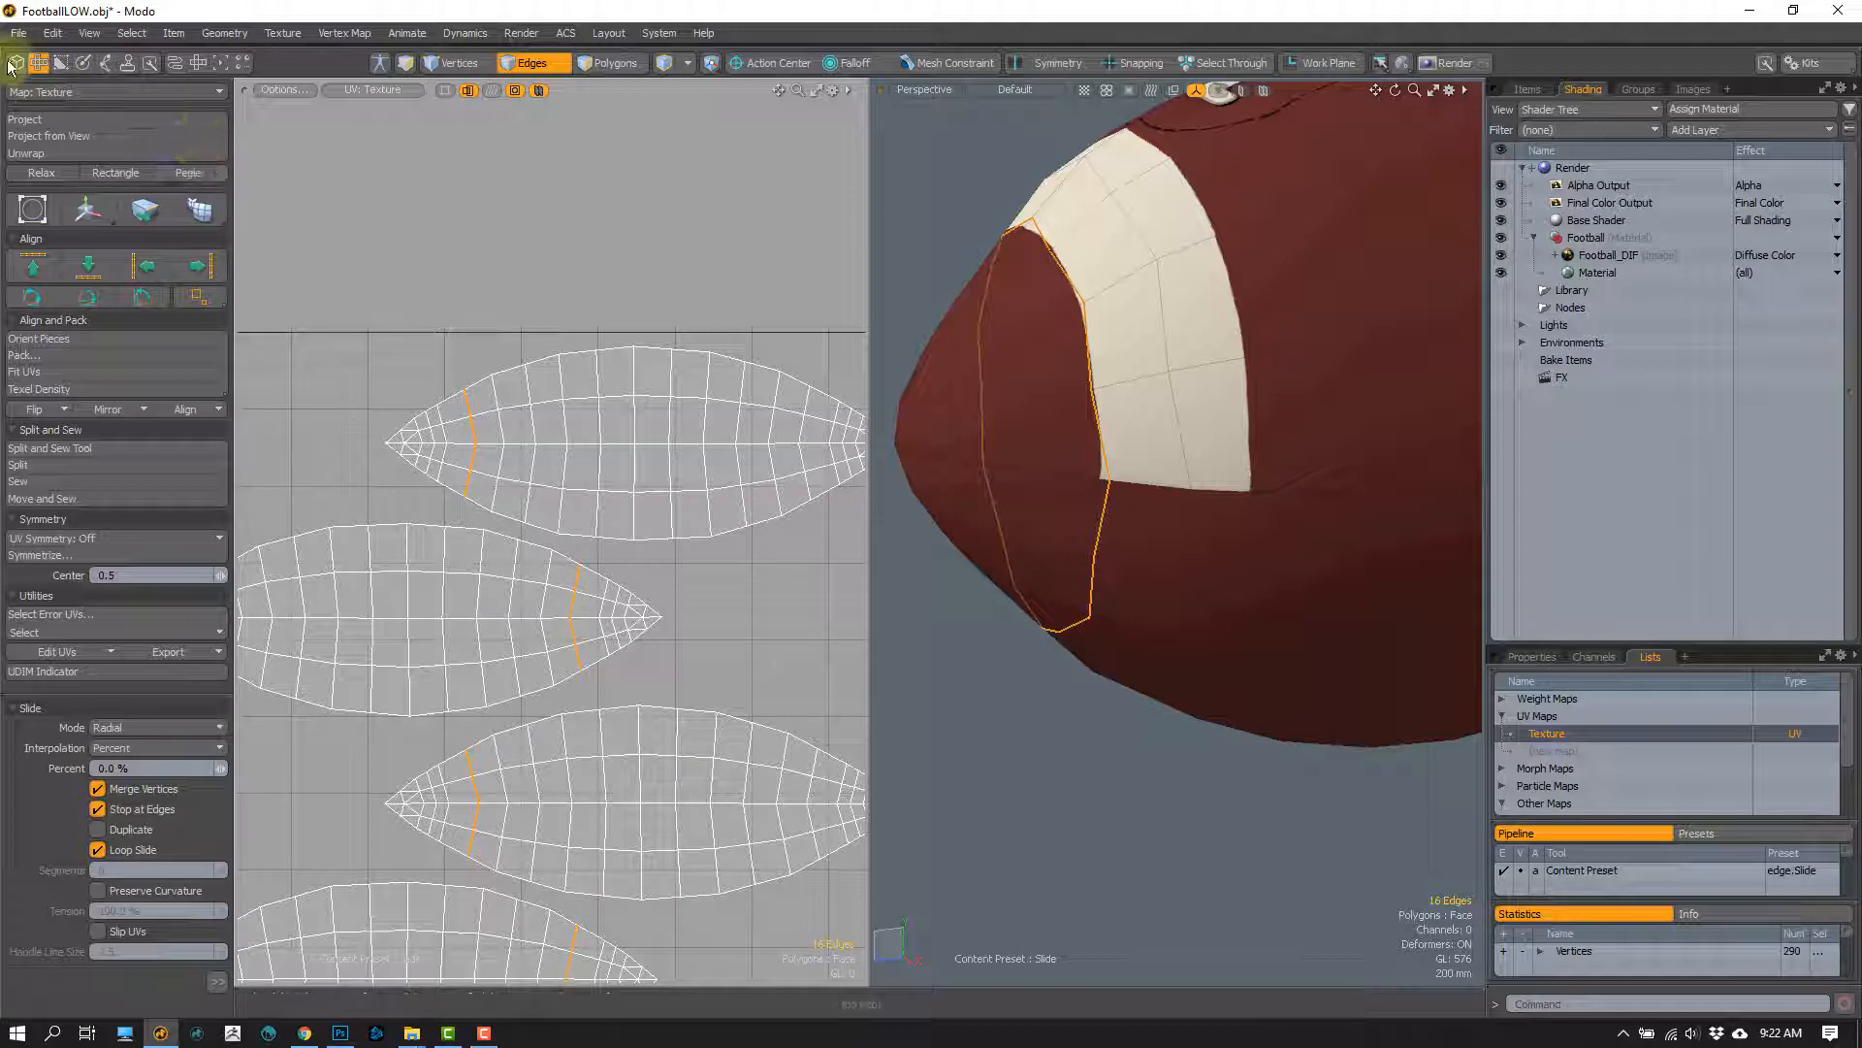
Step: Try the edge Slide tool on the stripe's border loop, sliding it to -36.5% and back to 0%
{"action": "left_click", "coordinate": [15, 63]}
{"action": "left_click", "coordinate": [219, 145]}
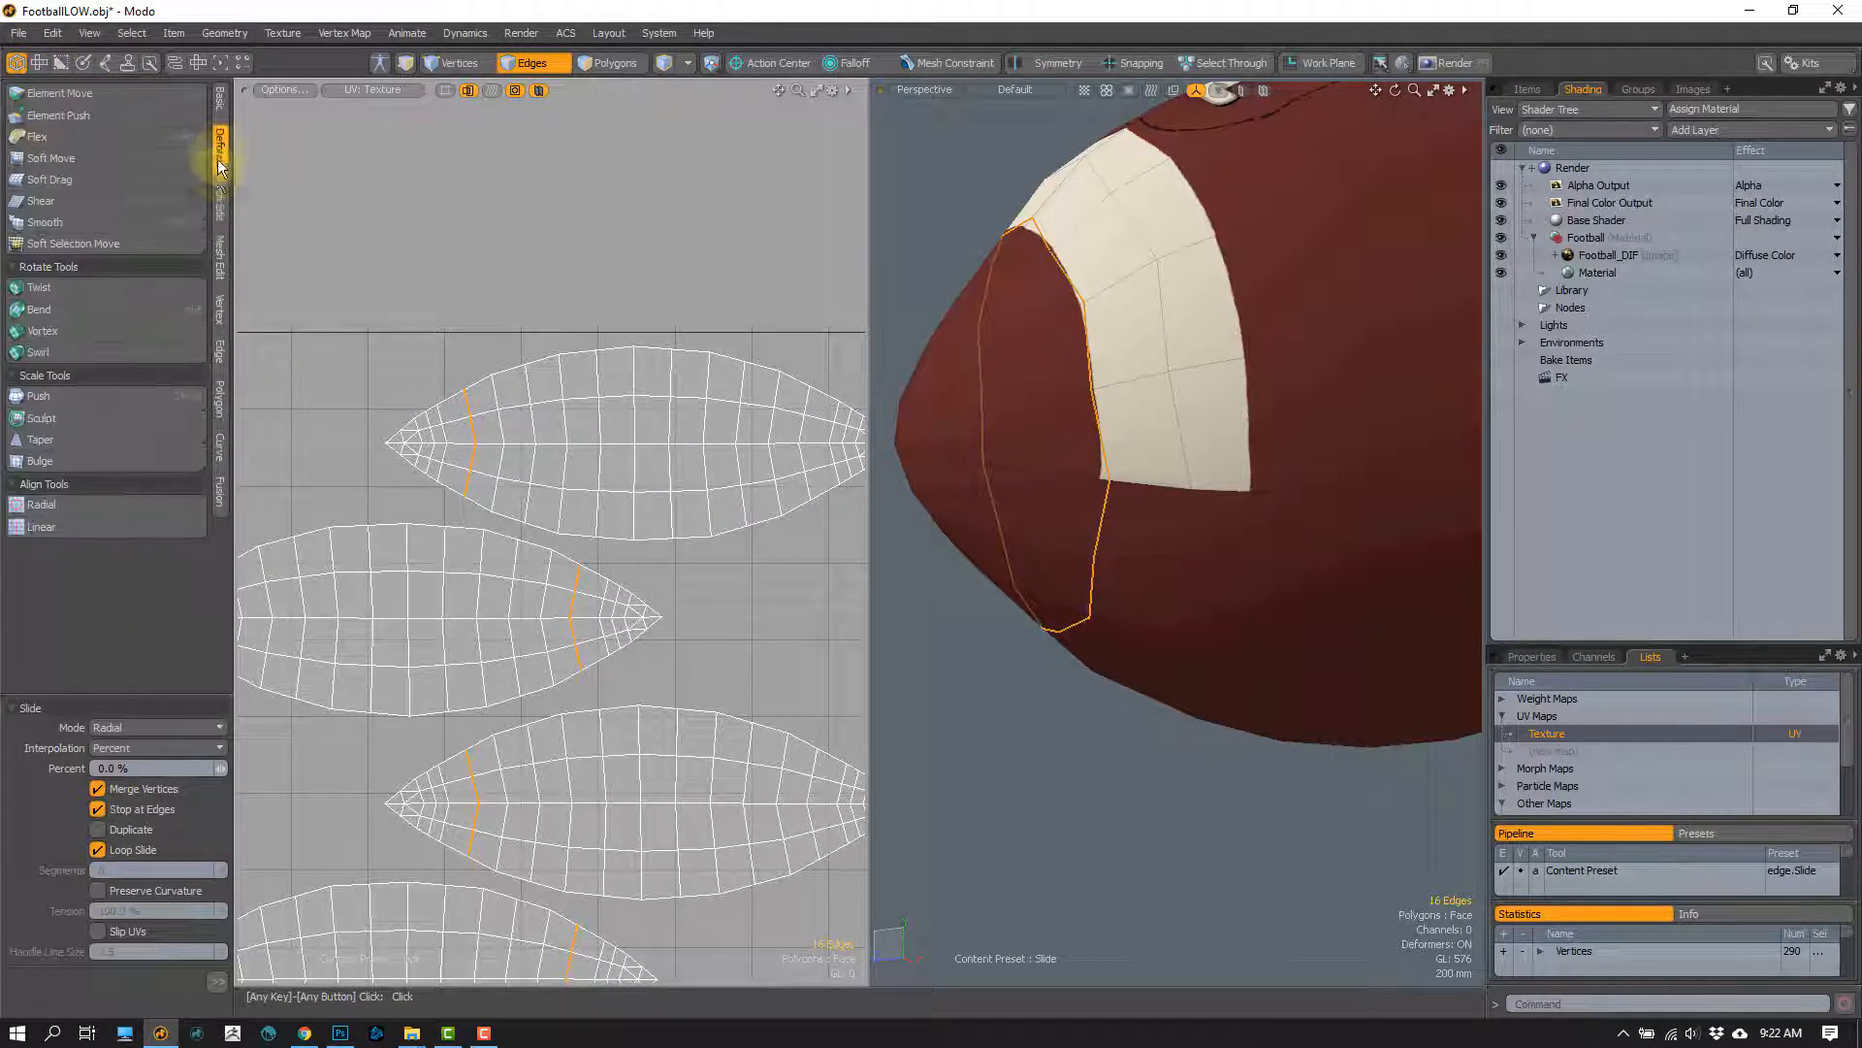
{"action": "left_click", "coordinate": [220, 353]}
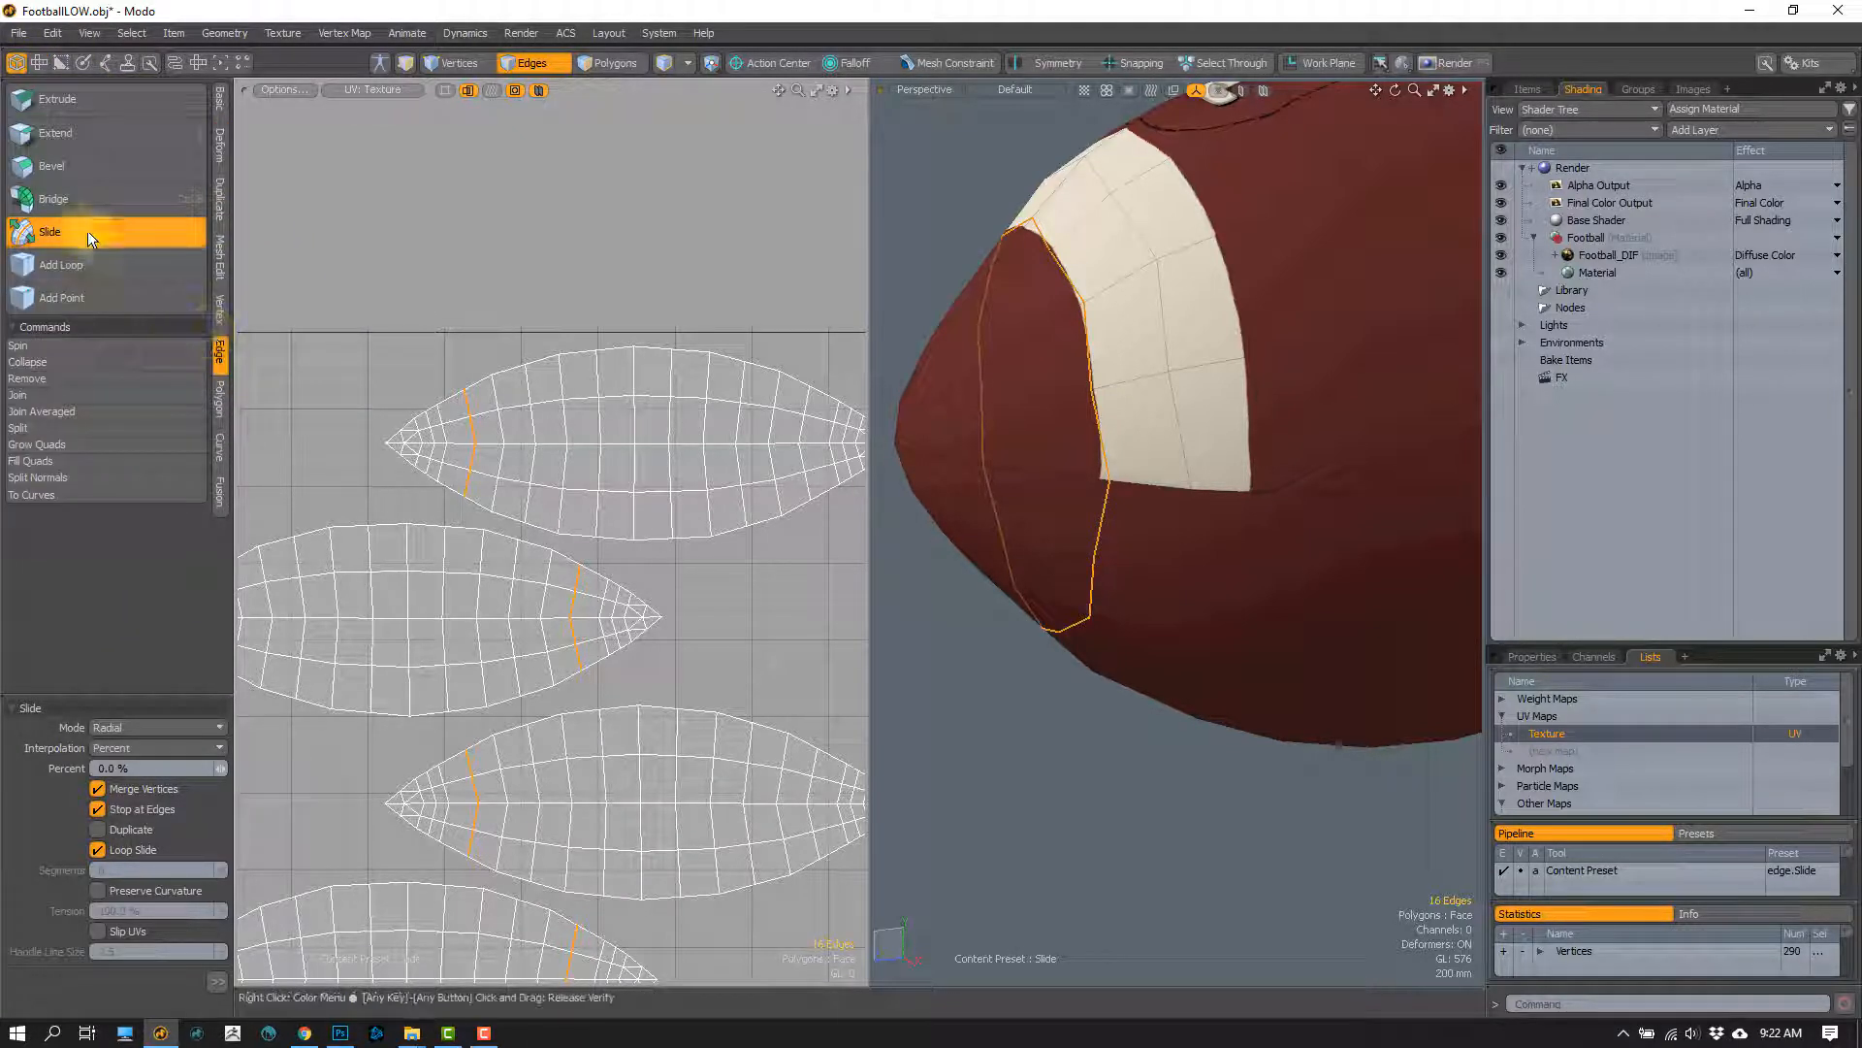
{"action": "left_click_drag", "start_coordinate": [1106, 500], "coordinate": [957, 289], "text": "alt"}
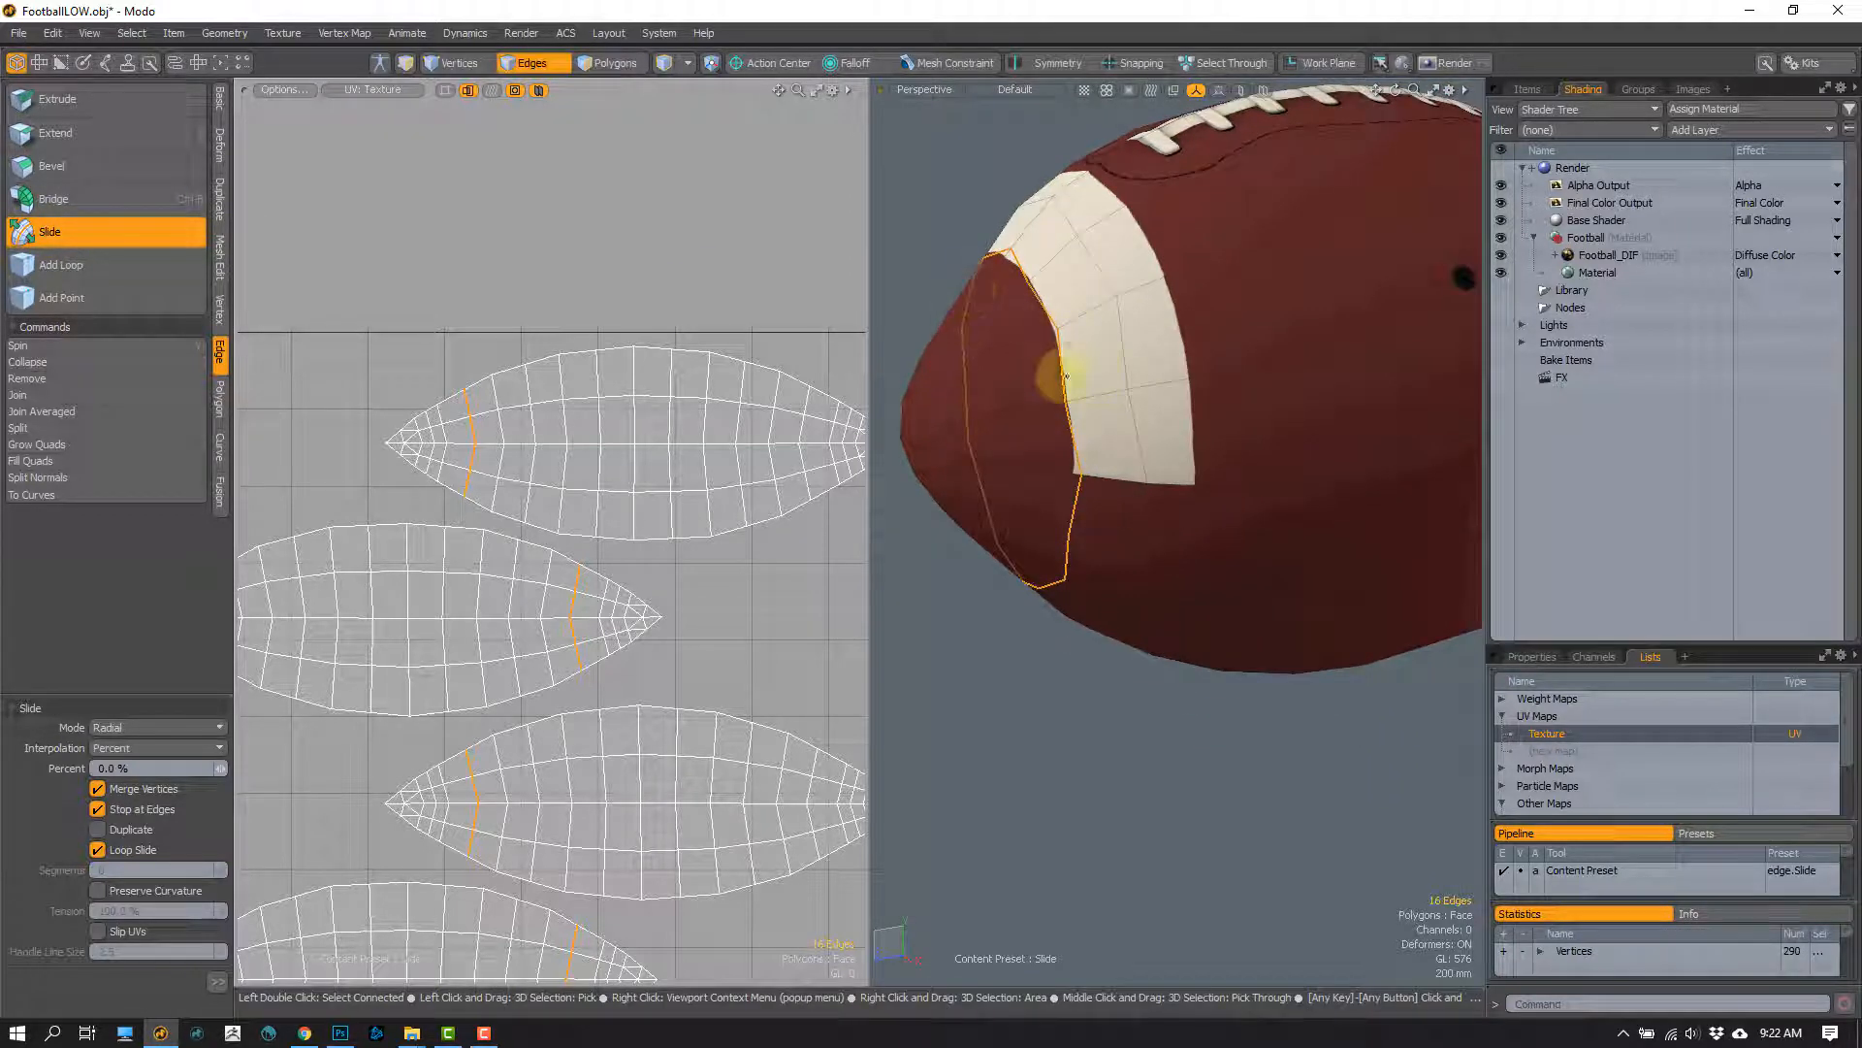
{"action": "left_click_drag", "start_coordinate": [1067, 378], "coordinate": [1051, 416], "text": "alt"}
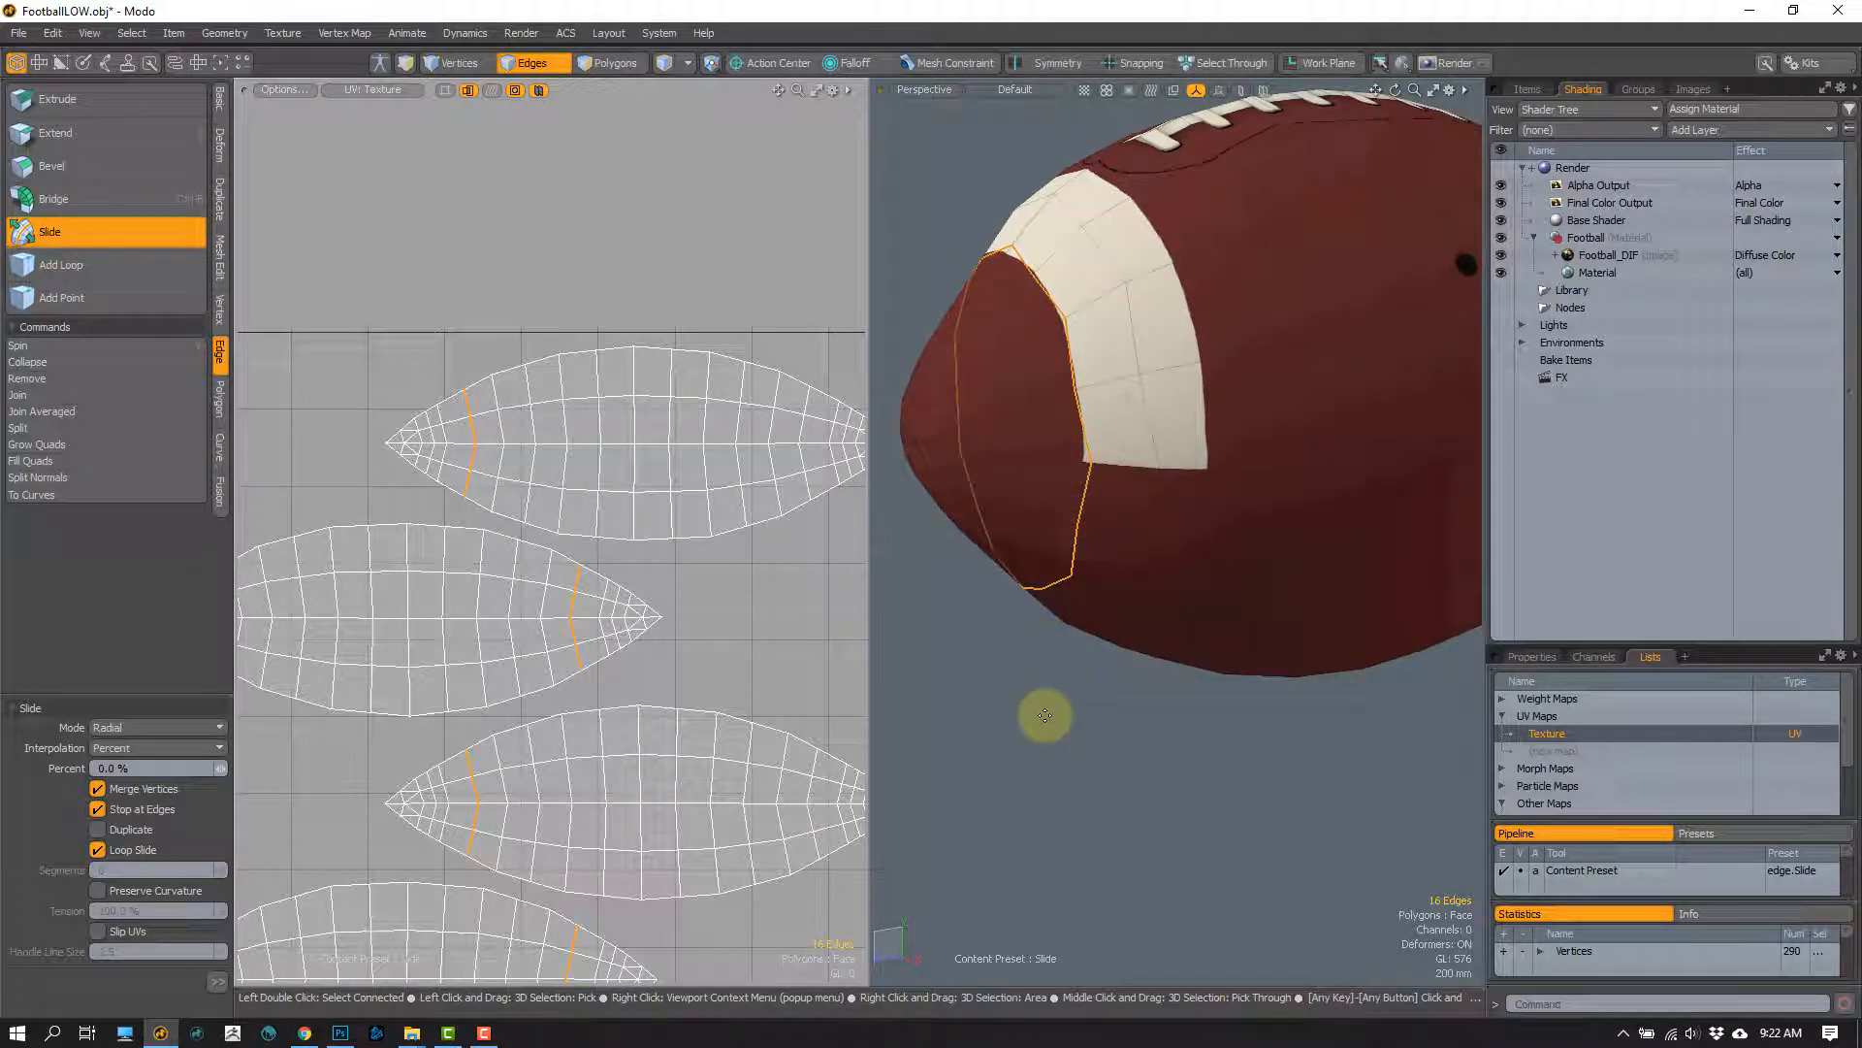
{"action": "left_click_drag", "start_coordinate": [1050, 714], "coordinate": [988, 683]}
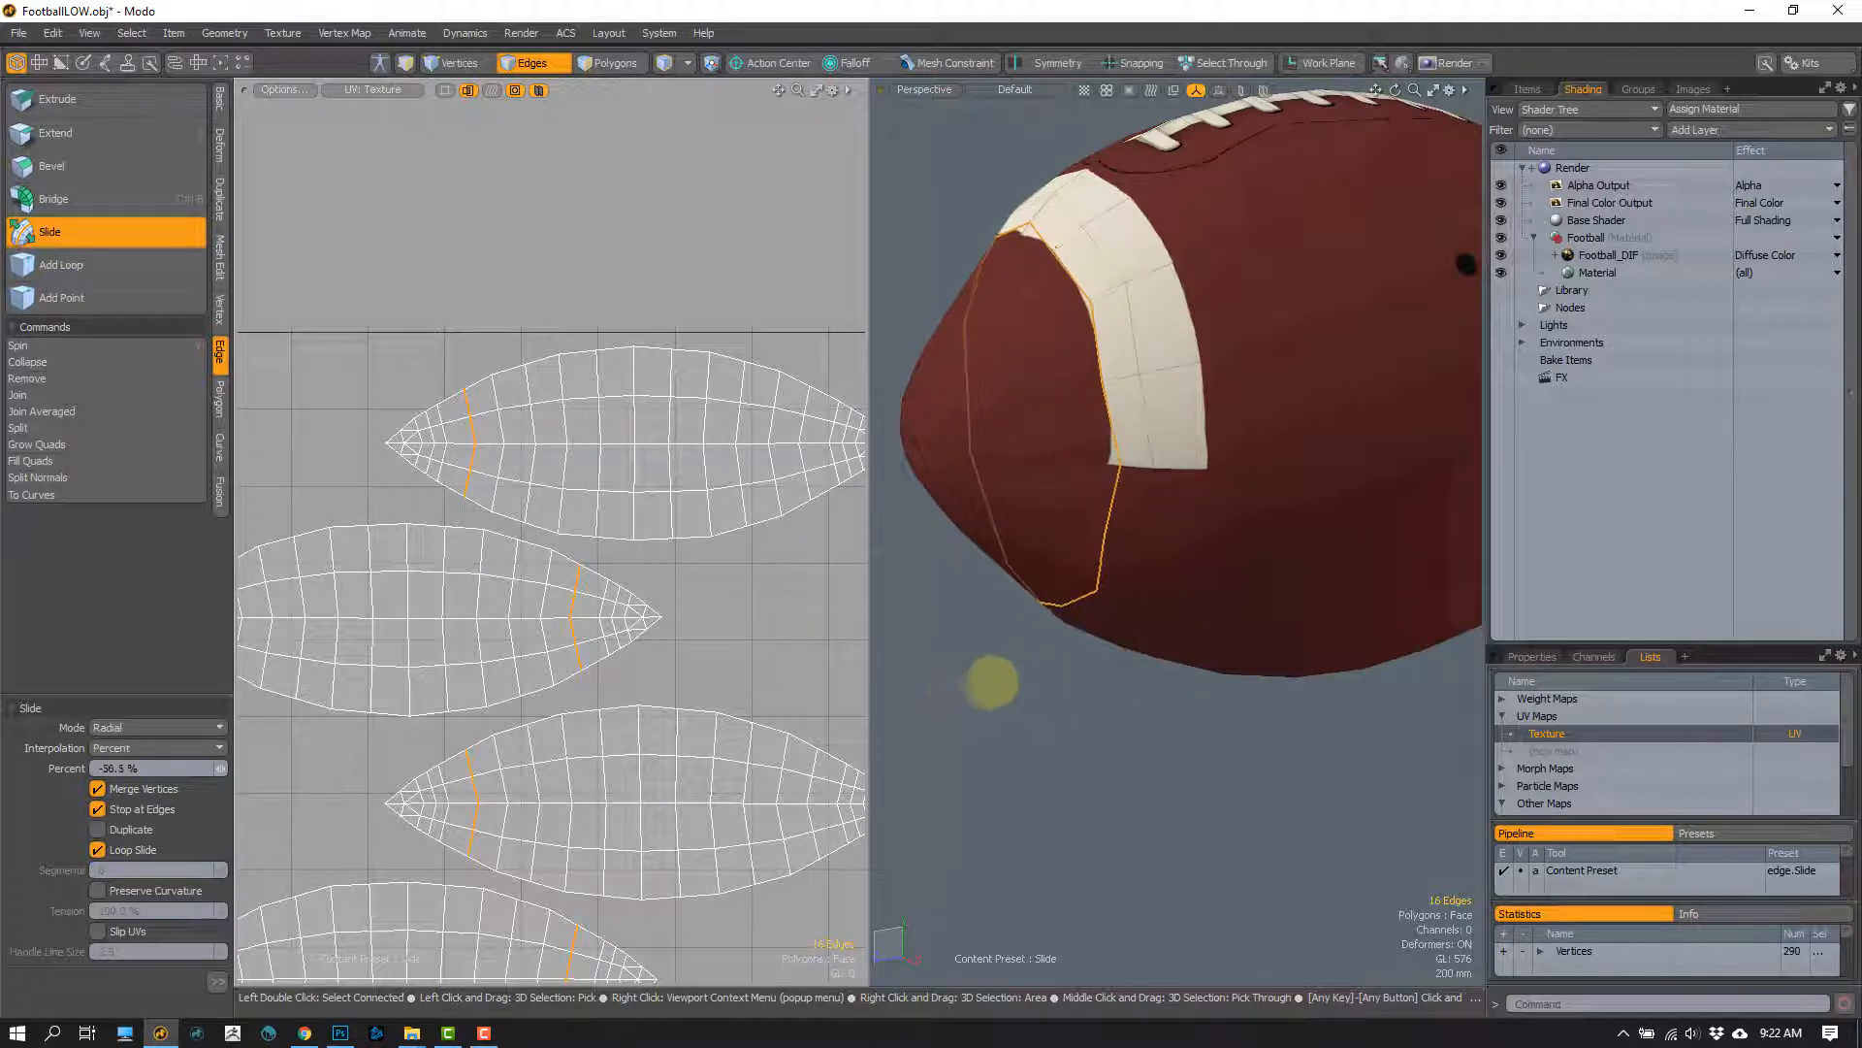
{"action": "left_click_drag", "start_coordinate": [1098, 663], "coordinate": [1131, 636]}
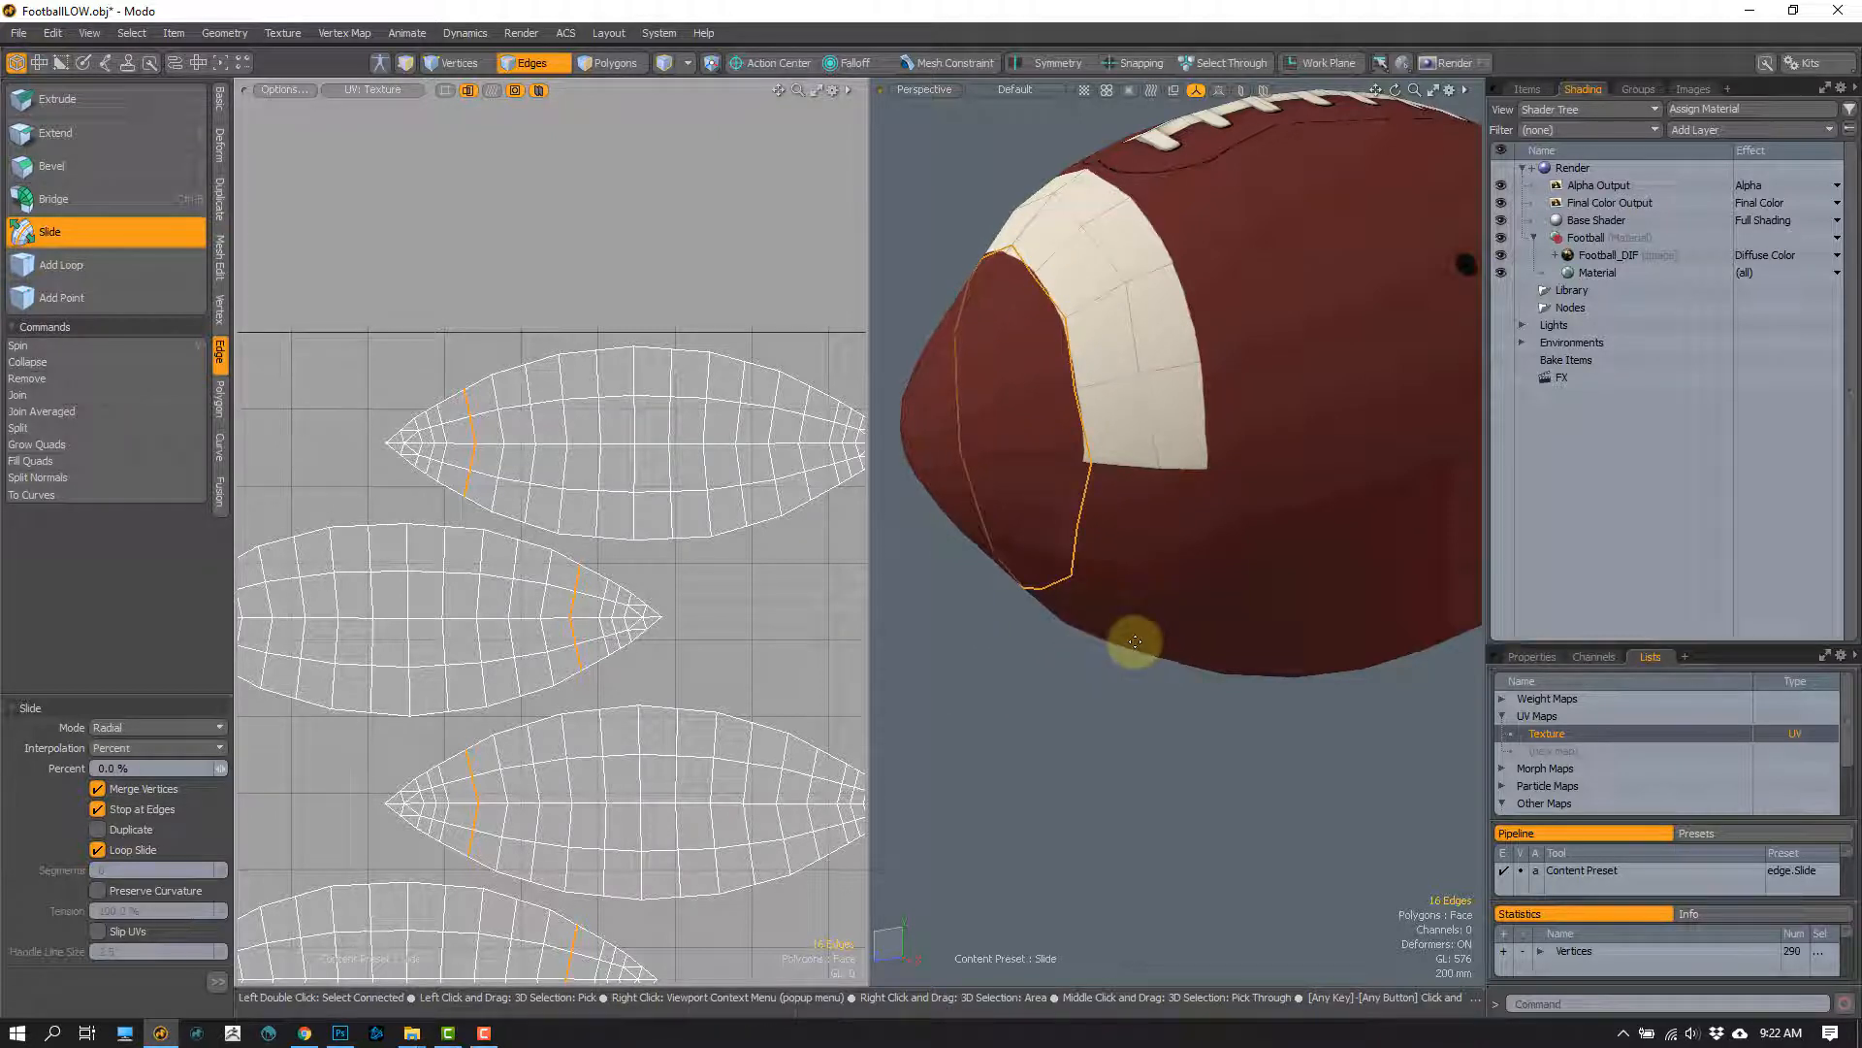
{"action": "key", "text": "space"}
Step: Clear the edge selection and inspect the white stripe's border around the football's tip
{"action": "left_click_drag", "start_coordinate": [1154, 507], "coordinate": [1077, 457], "text": "alt"}
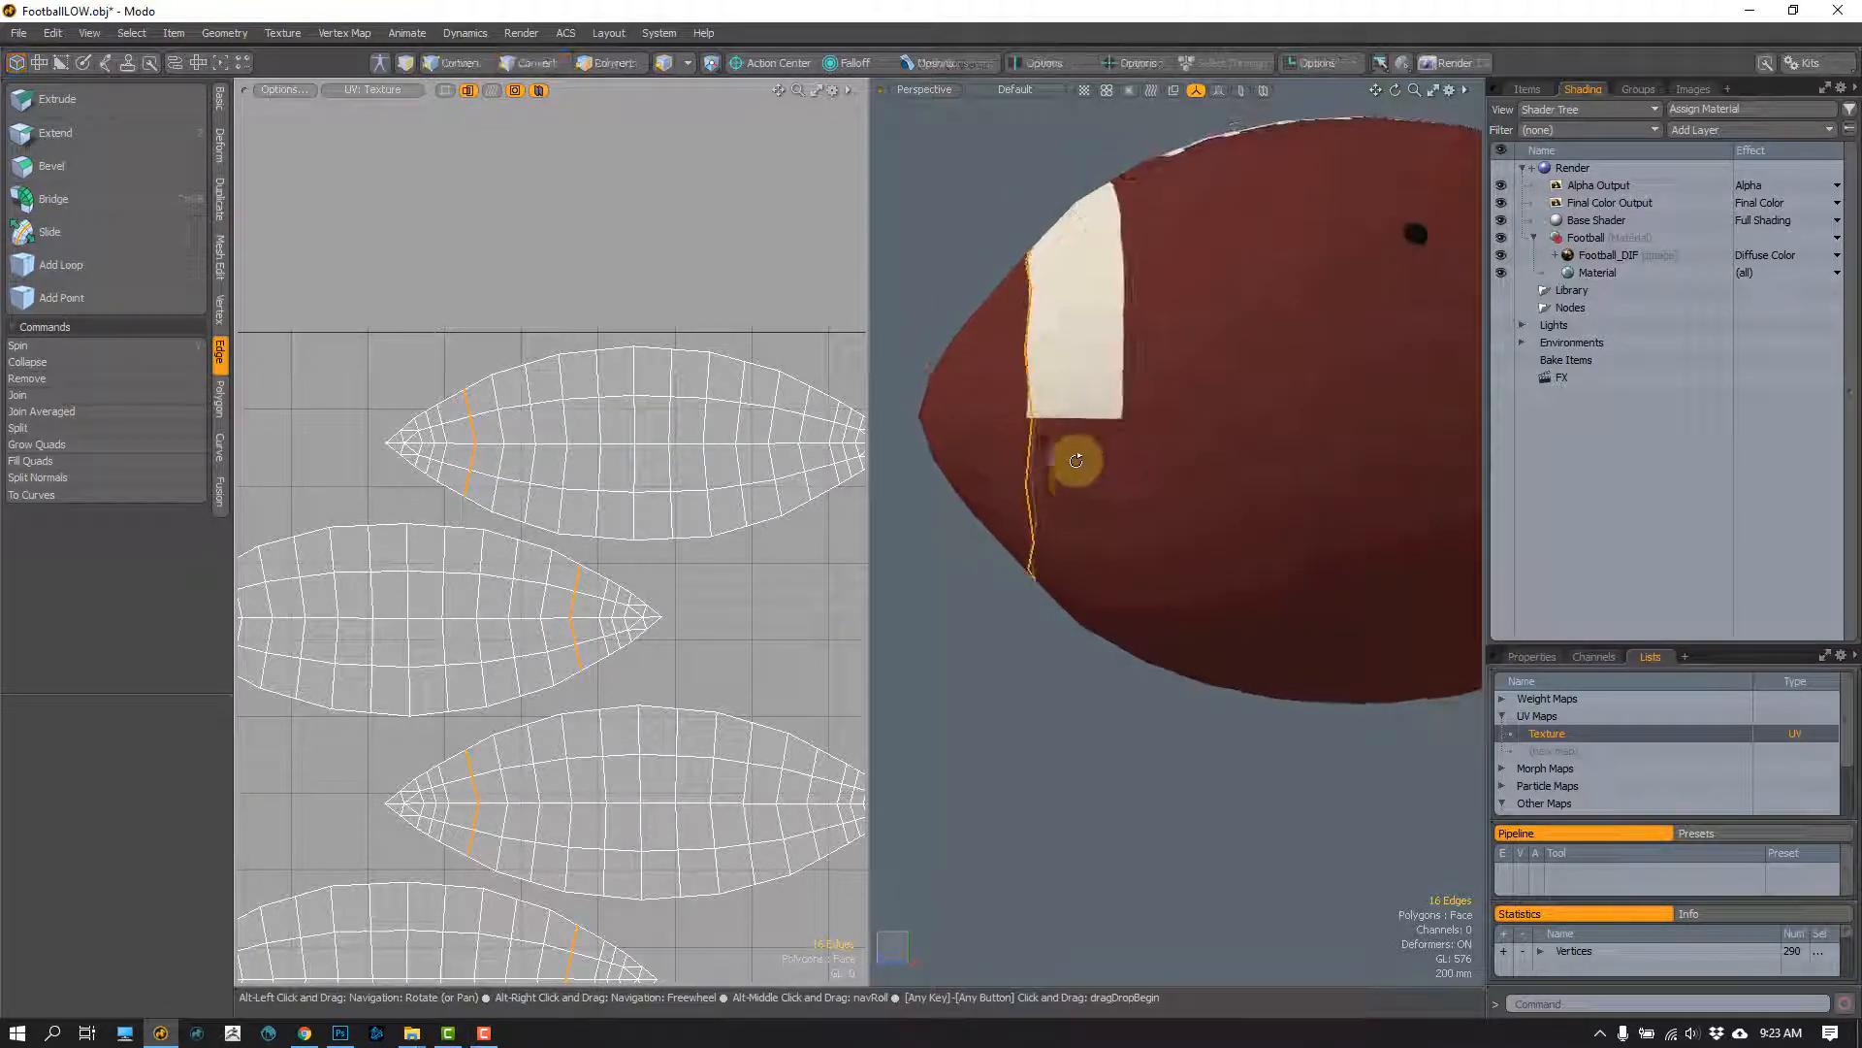
{"action": "left_click", "coordinate": [1013, 649]}
{"action": "left_click_drag", "start_coordinate": [1039, 557], "coordinate": [1056, 555], "text": "alt"}
{"action": "key", "text": "3"}
{"action": "left_click_drag", "start_coordinate": [935, 327], "coordinate": [1106, 438], "text": "alt"}
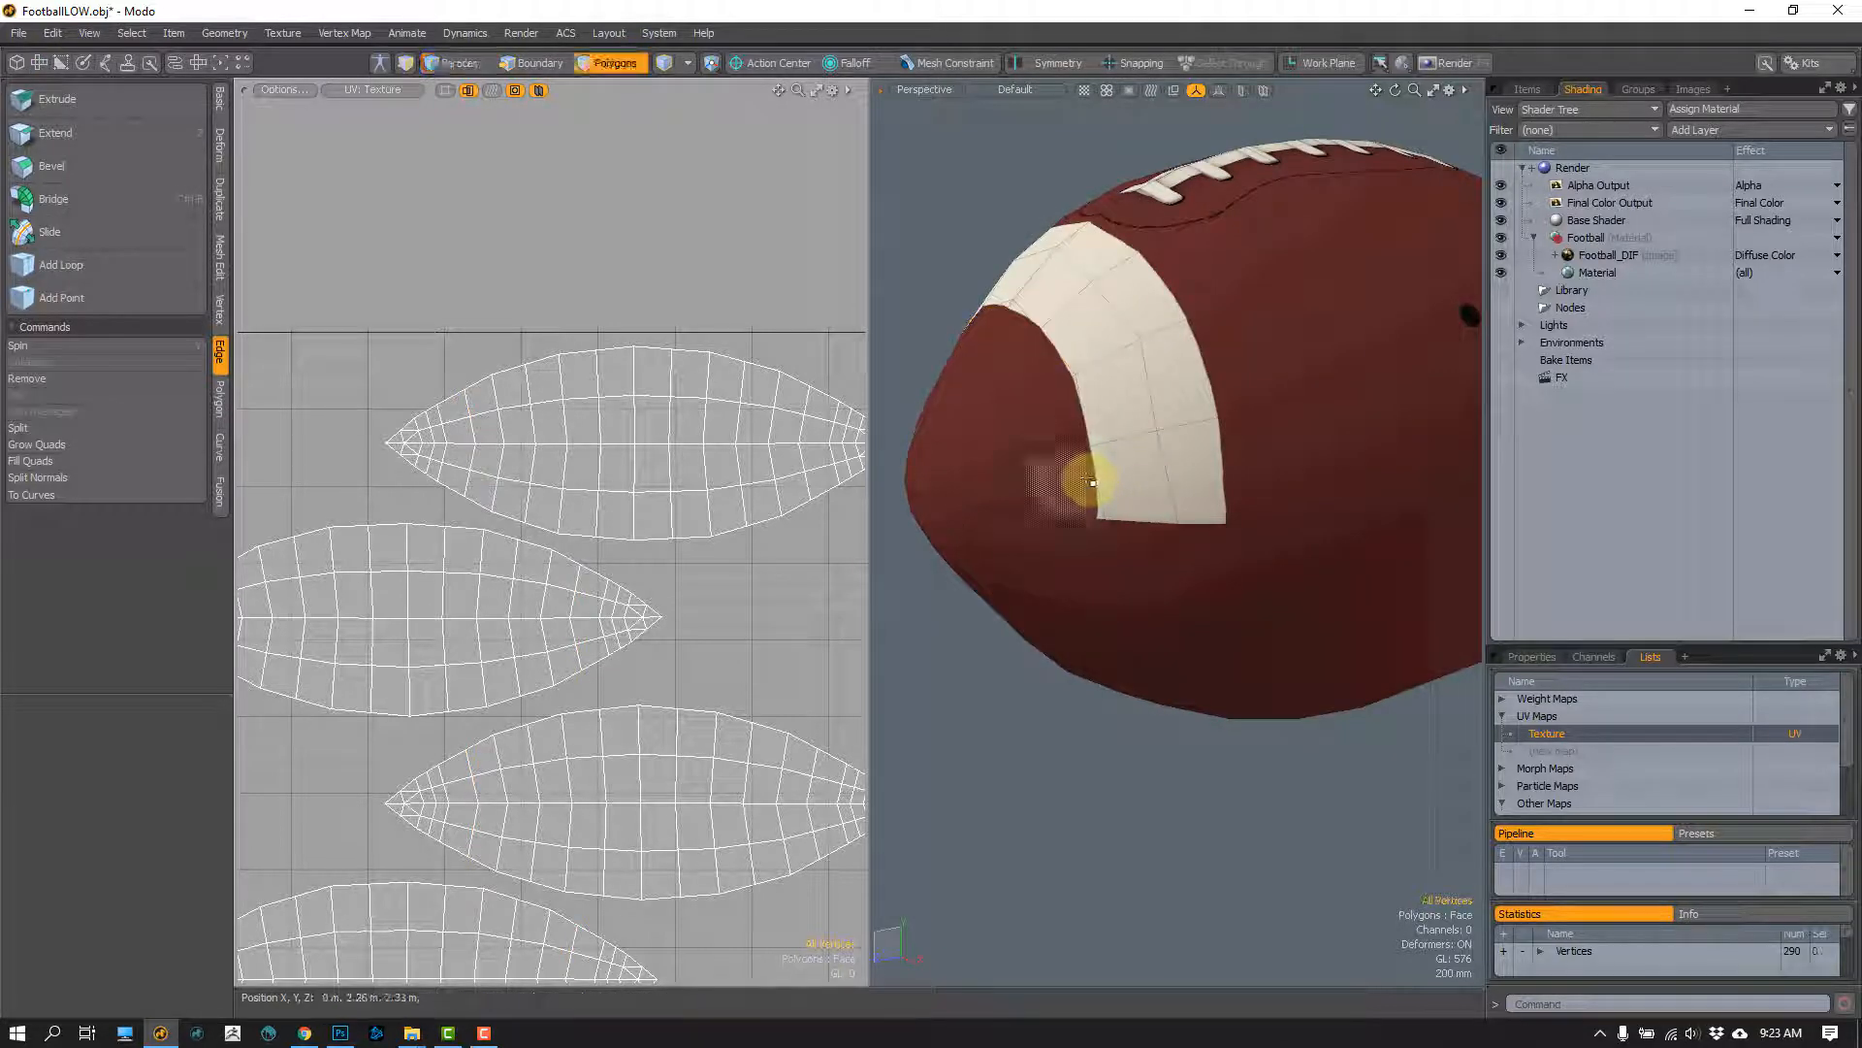
Step: Undo the football's polygon subdivision
{"action": "key", "text": "ctrl+z"}
{"action": "key", "text": "ctrl+z"}
{"action": "key", "text": "ctrl+z"}
Step: Select the edge loop through the middle of the white stripe, try sliding it along the football, and undo the slide
{"action": "left_click_drag", "start_coordinate": [1093, 477], "coordinate": [1073, 332], "text": "alt"}
{"action": "double_click", "coordinate": [1117, 300]}
{"action": "left_click", "coordinate": [55, 231]}
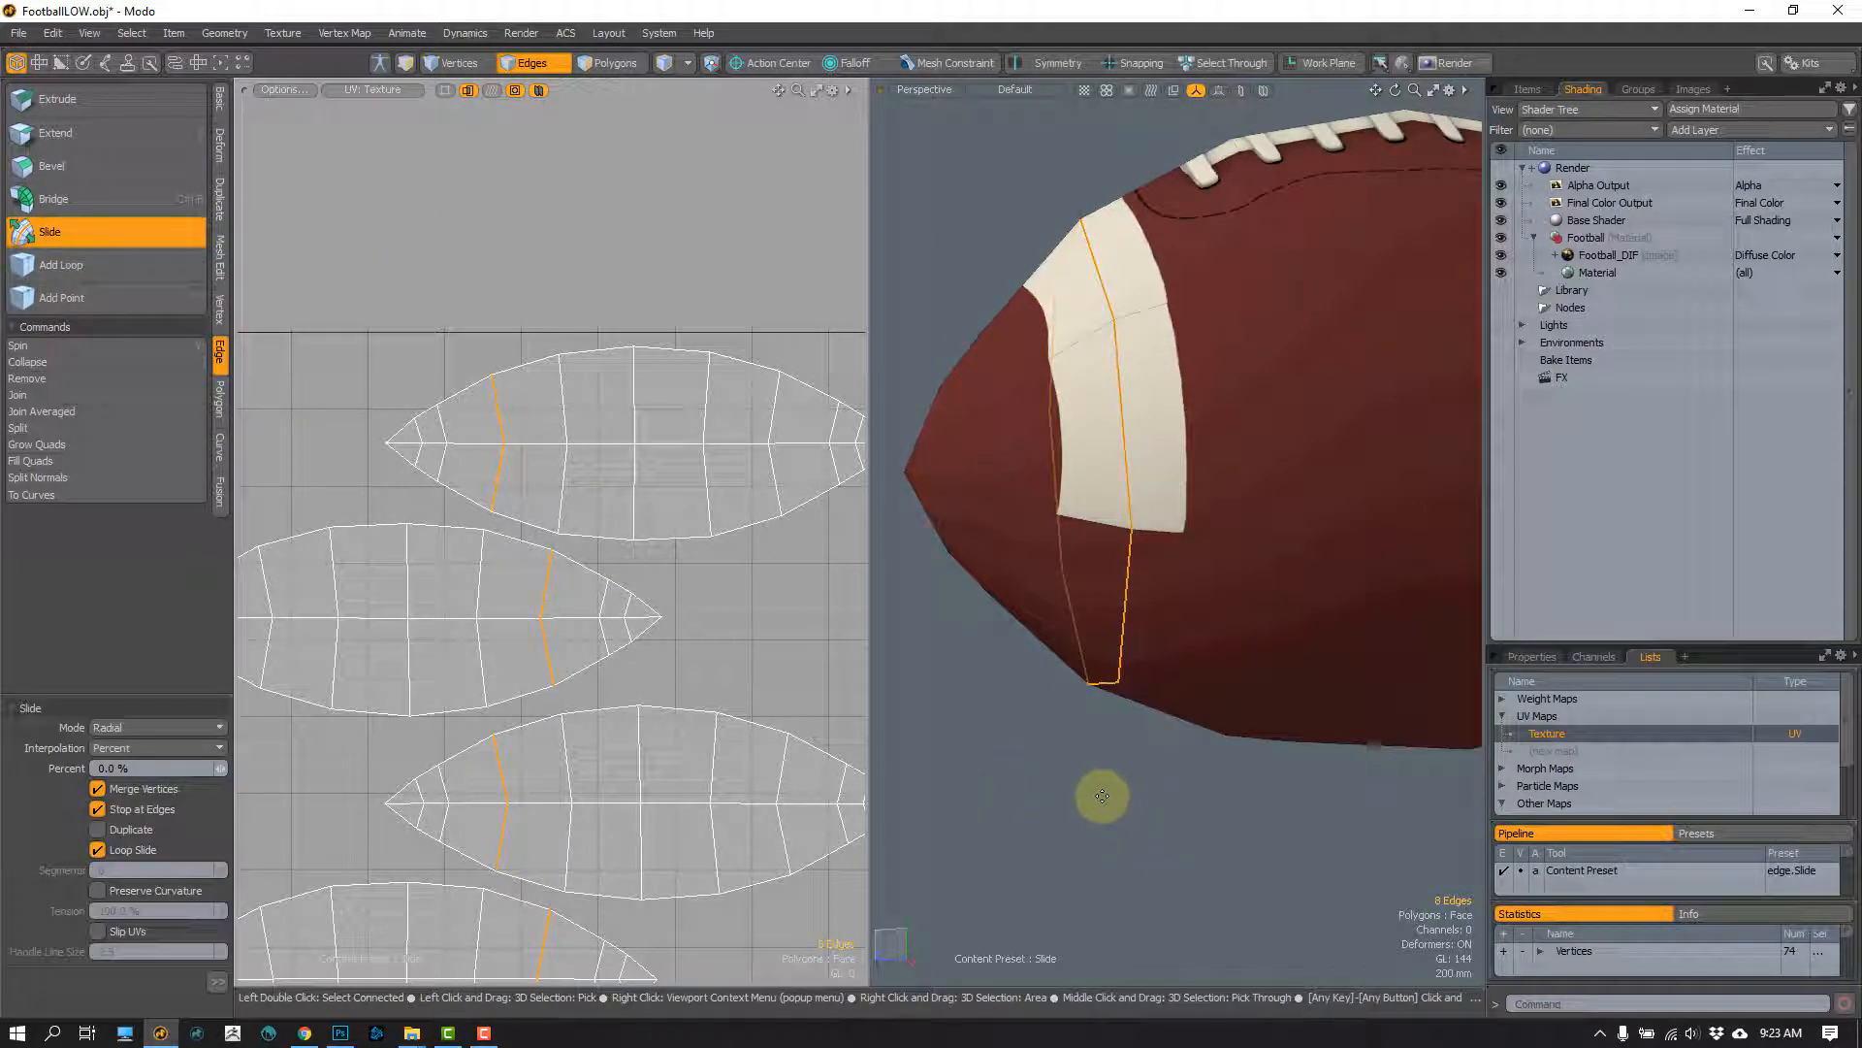
{"action": "left_click_drag", "start_coordinate": [1111, 820], "coordinate": [1326, 737]}
{"action": "key", "text": "ctrl+z"}
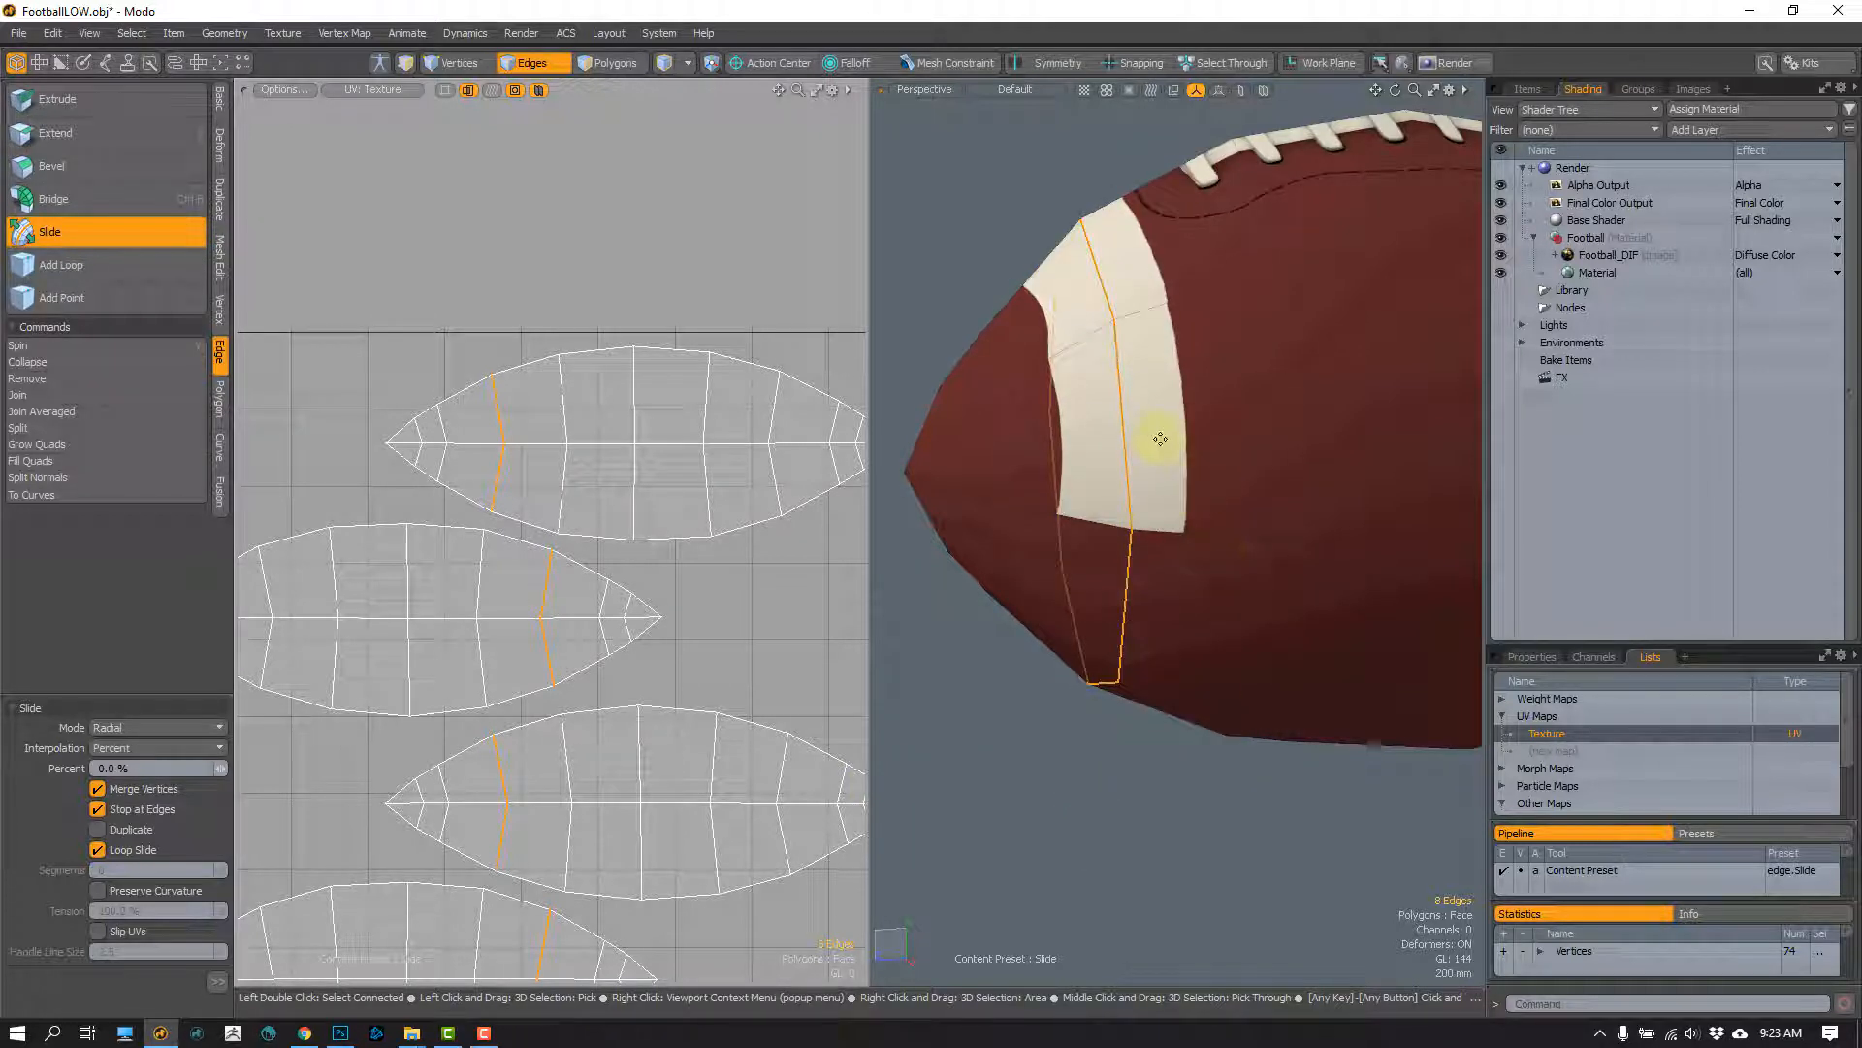
Step: Try moving the stripe's middle edge loop toward the football's tip and scaling it down uniformly, and undo both transforms
{"action": "key", "text": "w"}
{"action": "mouse_move", "coordinate": [1020, 463]}
{"action": "left_mouse_down"}
{"action": "mouse_move", "coordinate": [966, 466]}
{"action": "mouse_move", "coordinate": [1004, 495]}
{"action": "left_mouse_up"}
{"action": "key", "text": "r"}
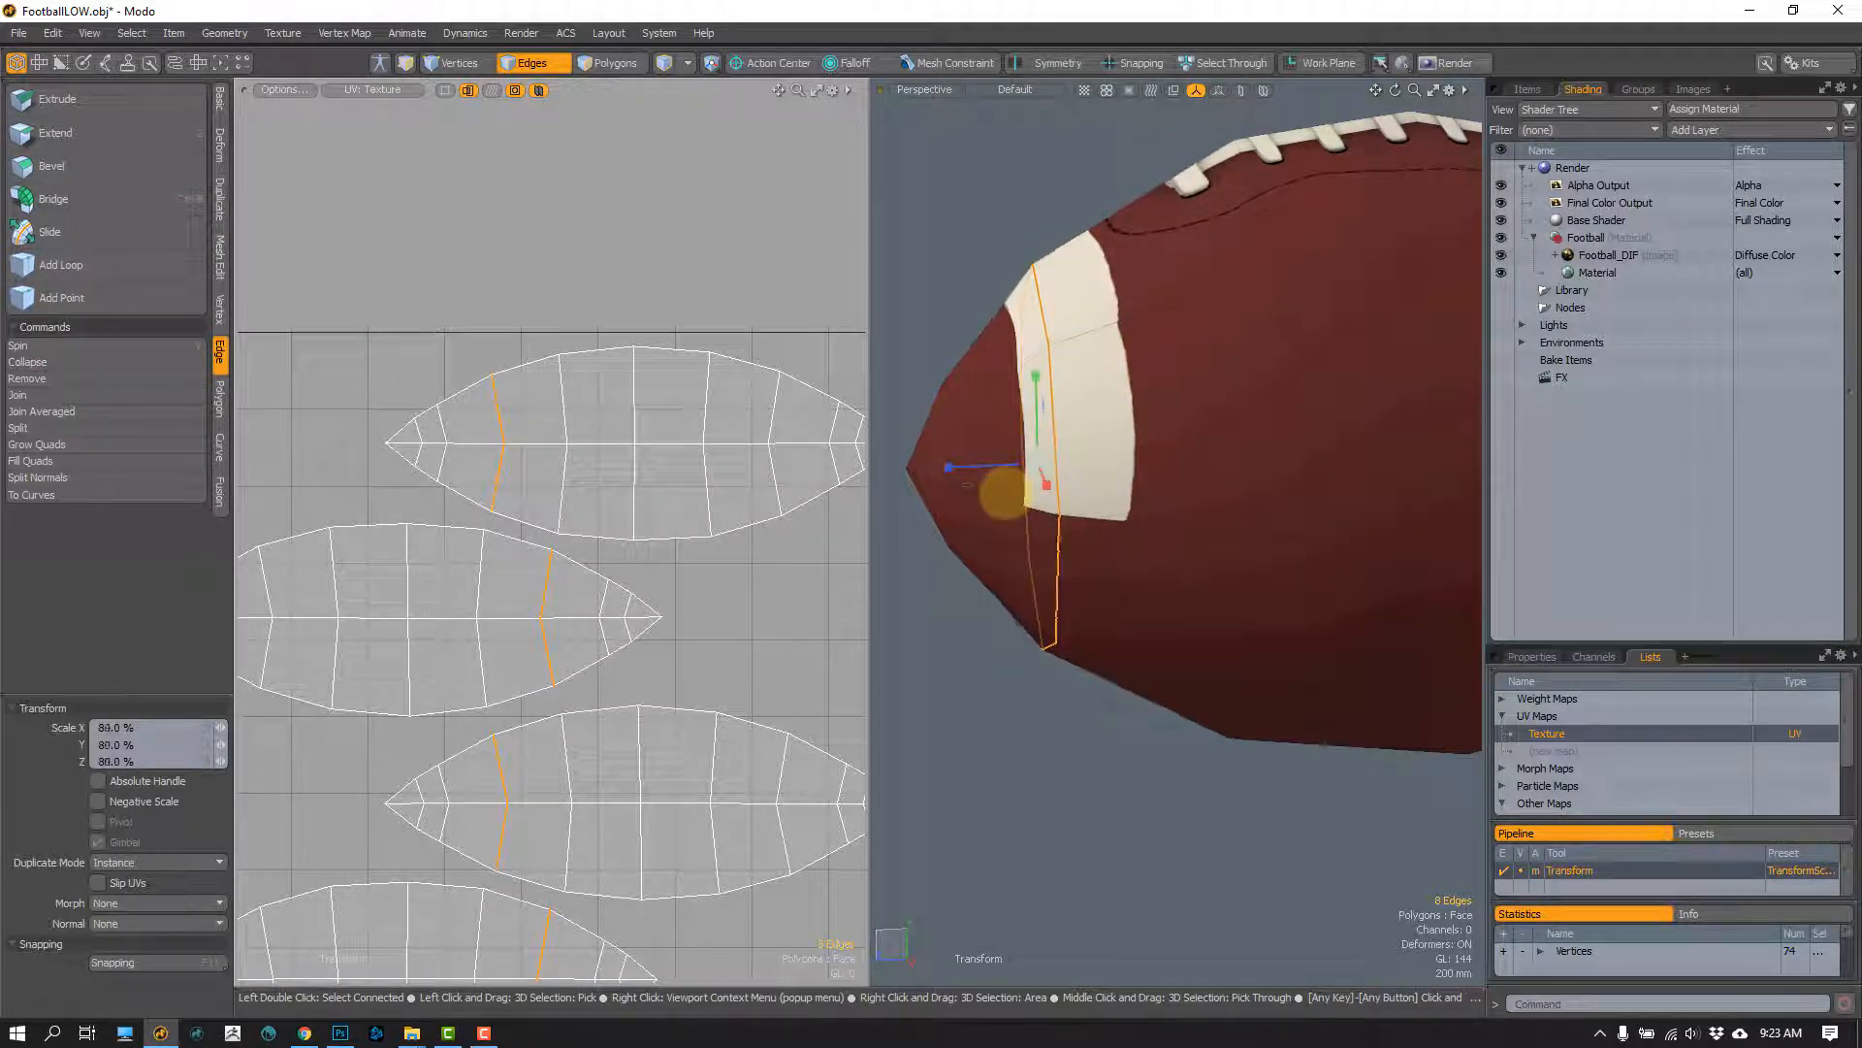
{"action": "key", "text": "ctrl+z"}
{"action": "key", "text": "ctrl+z"}
{"action": "key", "text": "ctrl+z"}
{"action": "key", "text": "ctrl+z"}
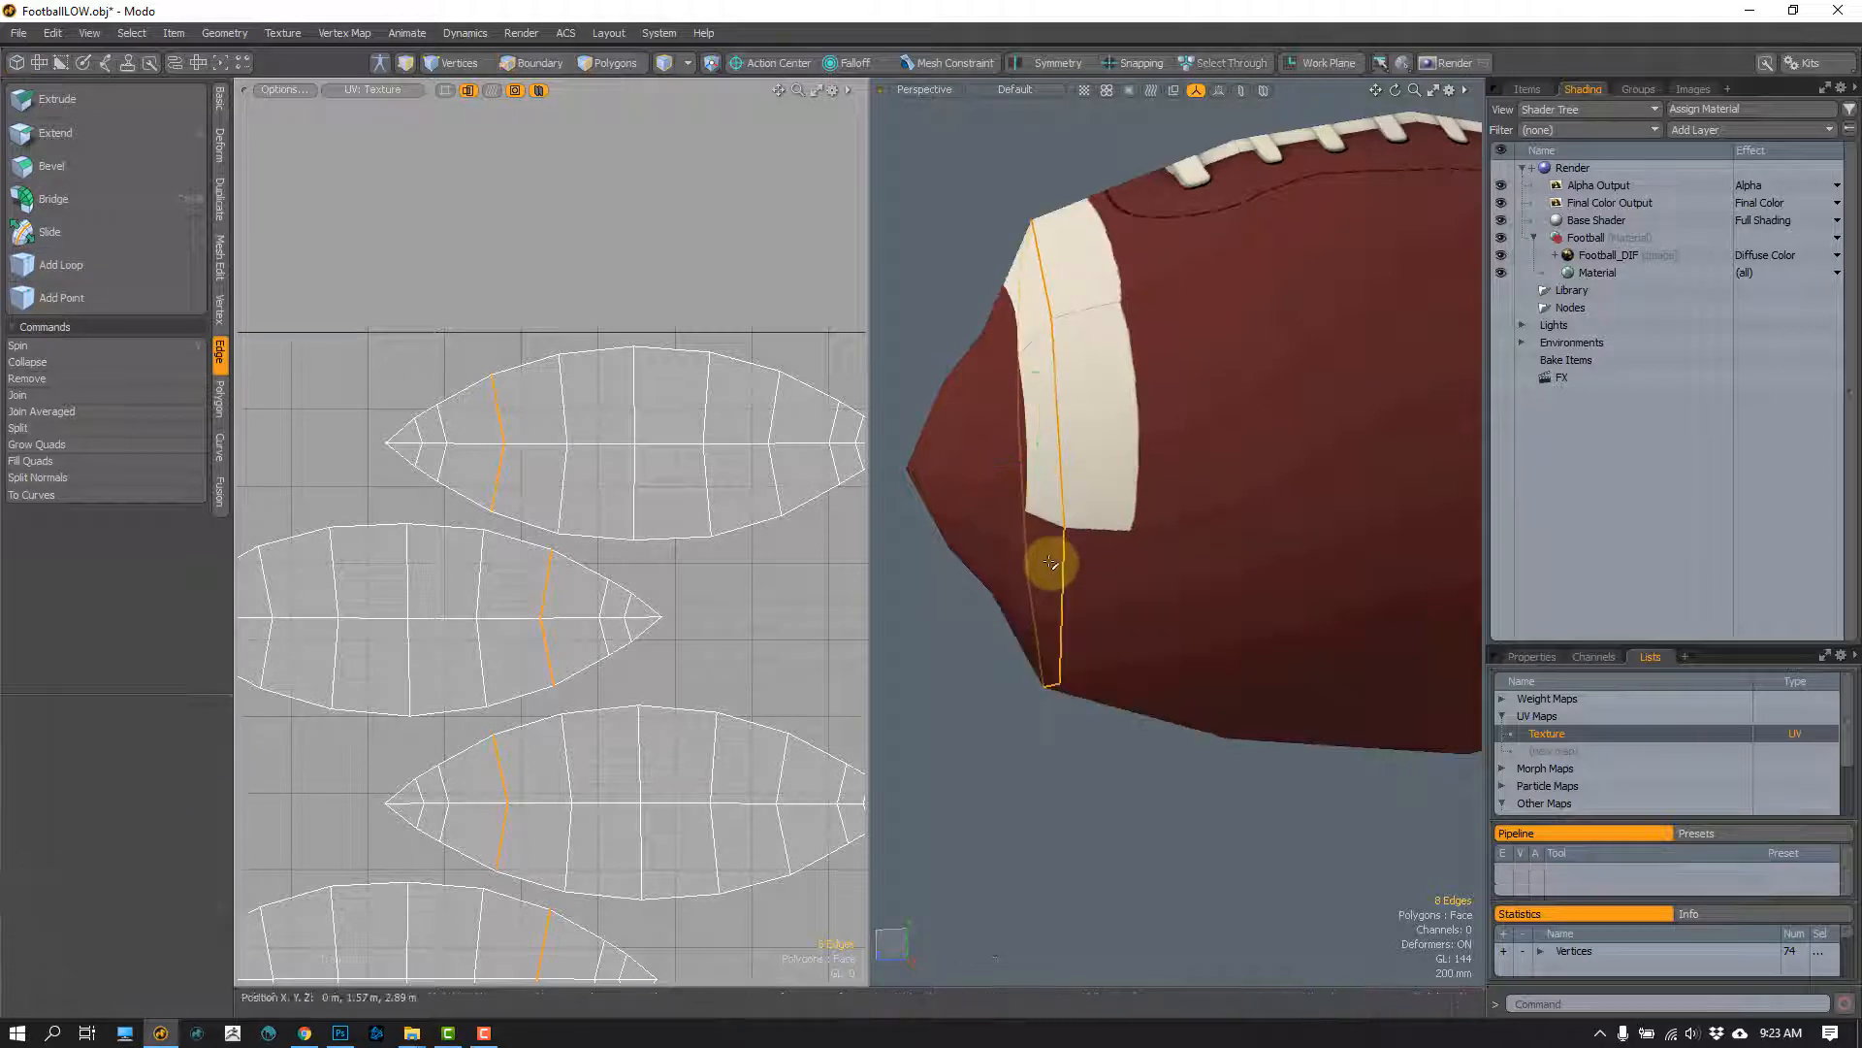
{"action": "mouse_move", "coordinate": [1054, 570]}
{"action": "left_mouse_down", "text": "alt"}
{"action": "mouse_move", "coordinate": [1077, 573]}
{"action": "mouse_move", "coordinate": [1057, 554]}
{"action": "left_mouse_up", "text": "alt"}
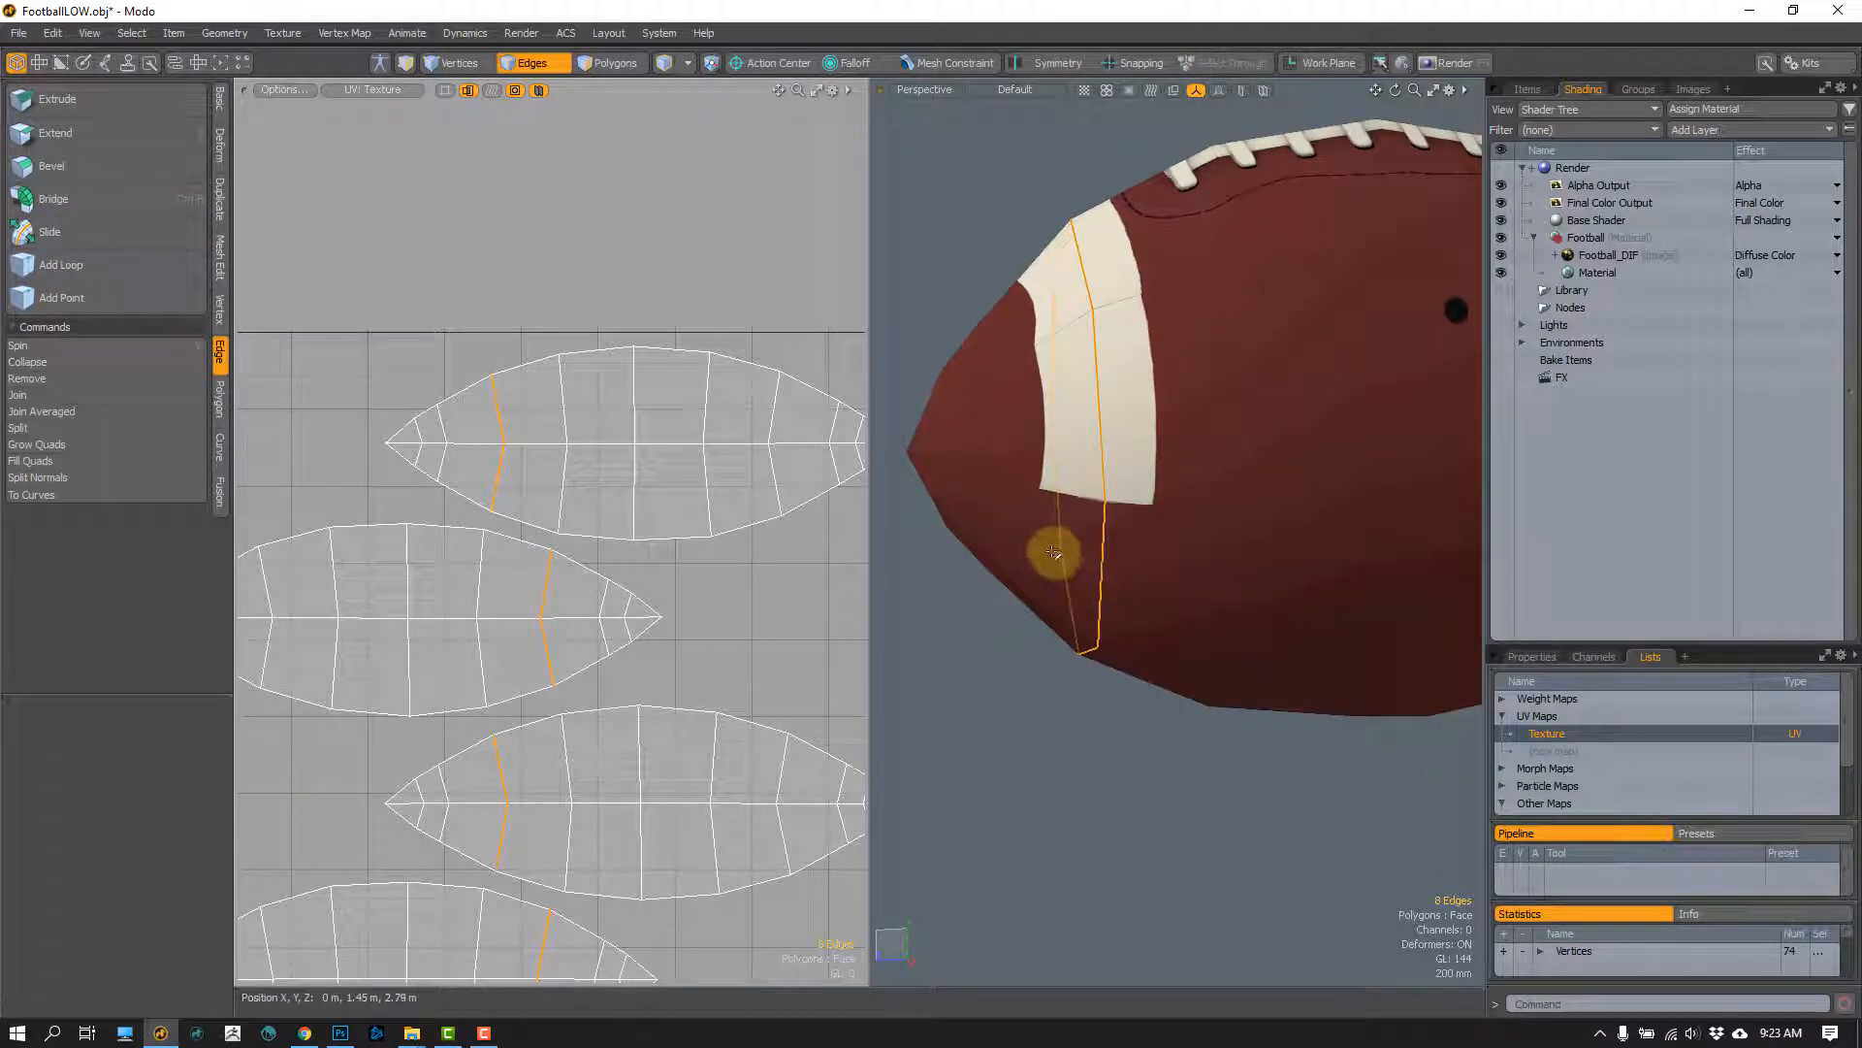
Step: Try sliding the stripe's middle edge loop along the football with Slip UVs enabled, and undo the slide
{"action": "left_click", "coordinate": [65, 225]}
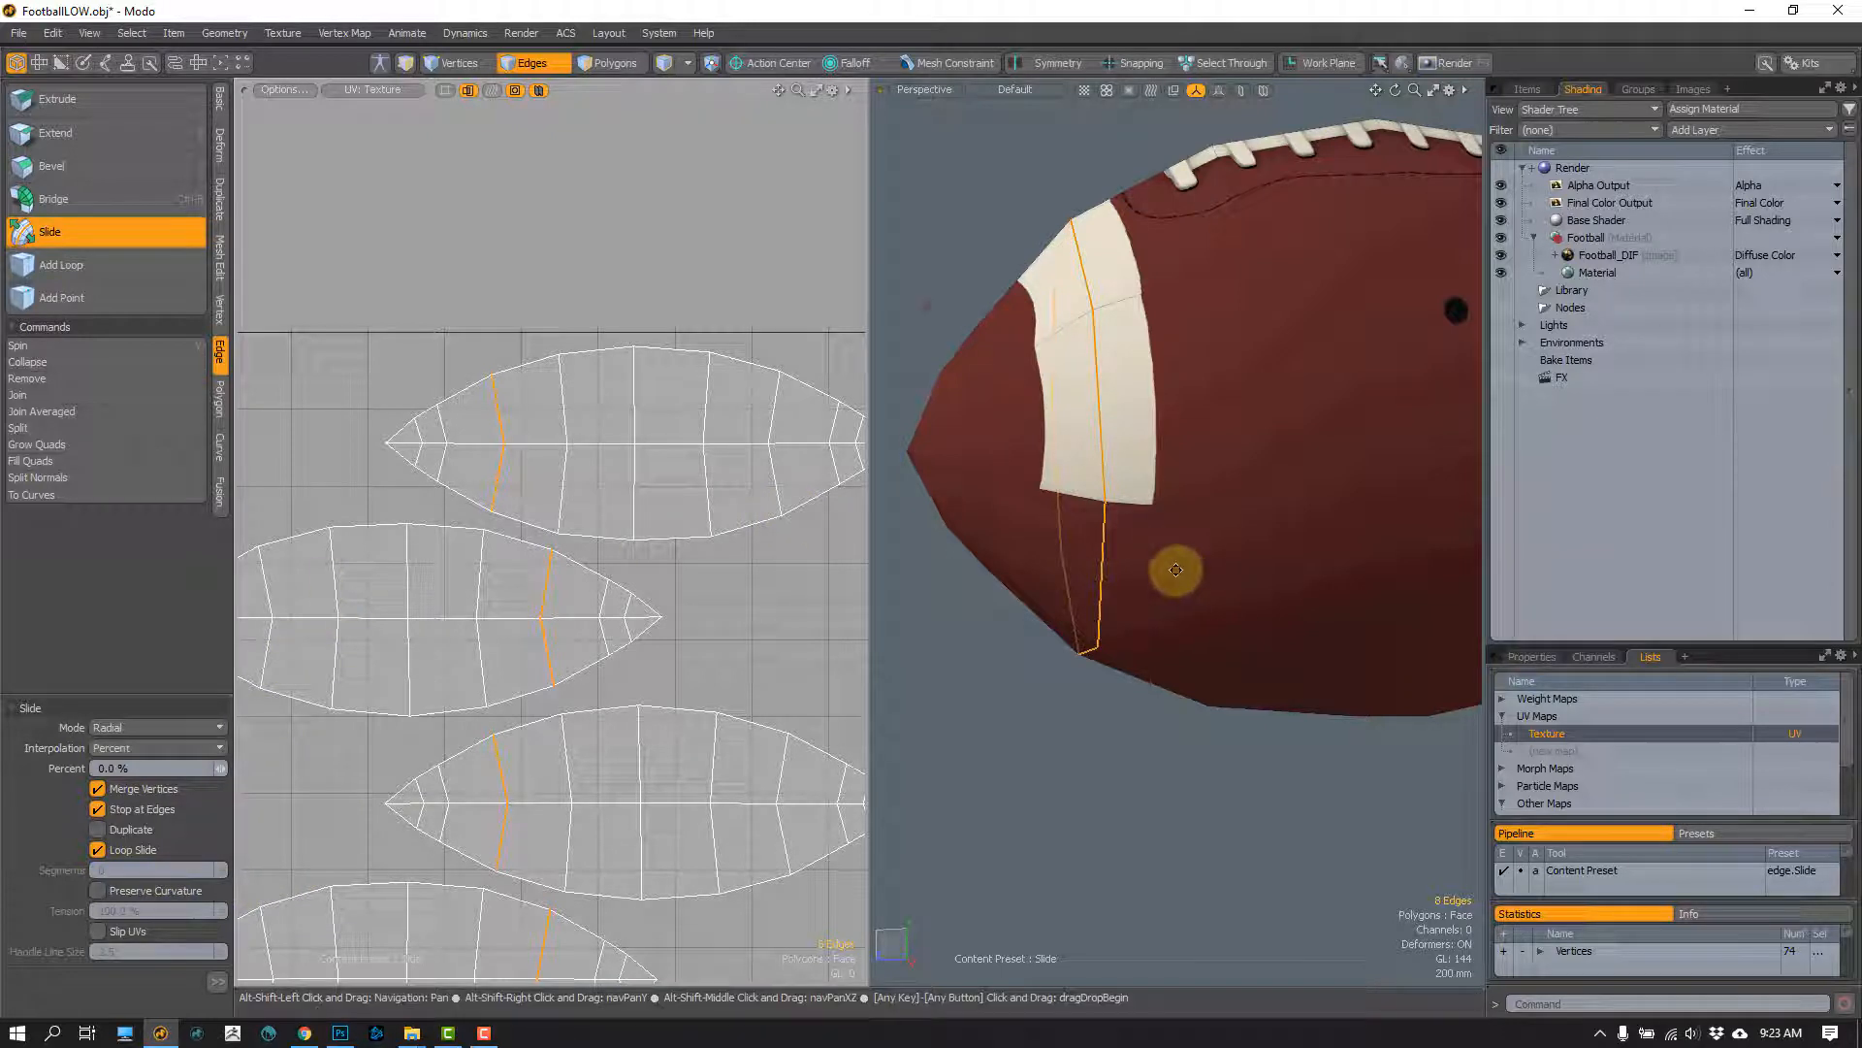
{"action": "left_click_drag", "start_coordinate": [1176, 570], "coordinate": [1140, 524], "text": "alt+shift"}
{"action": "left_click_drag", "start_coordinate": [1135, 605], "coordinate": [1081, 627], "text": "alt"}
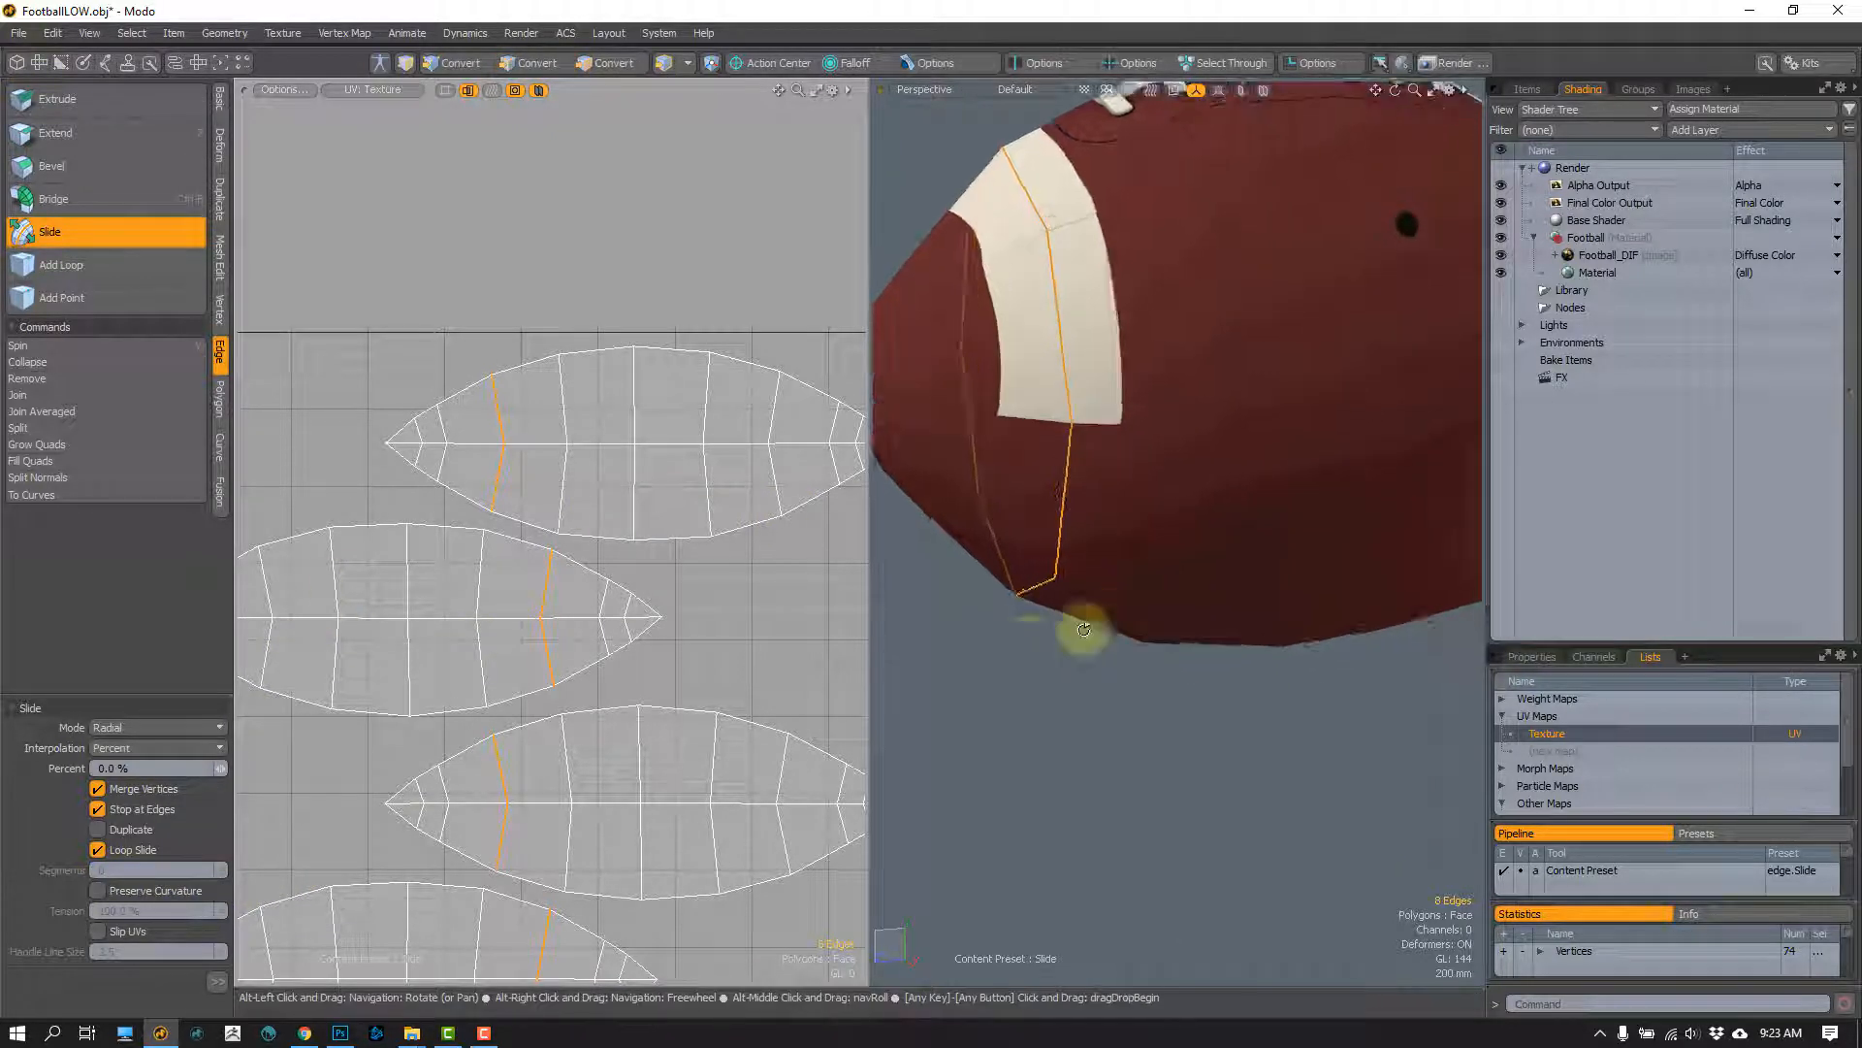
{"action": "left_click", "coordinate": [98, 931]}
{"action": "left_click_drag", "start_coordinate": [1112, 783], "coordinate": [940, 746], "text": "alt"}
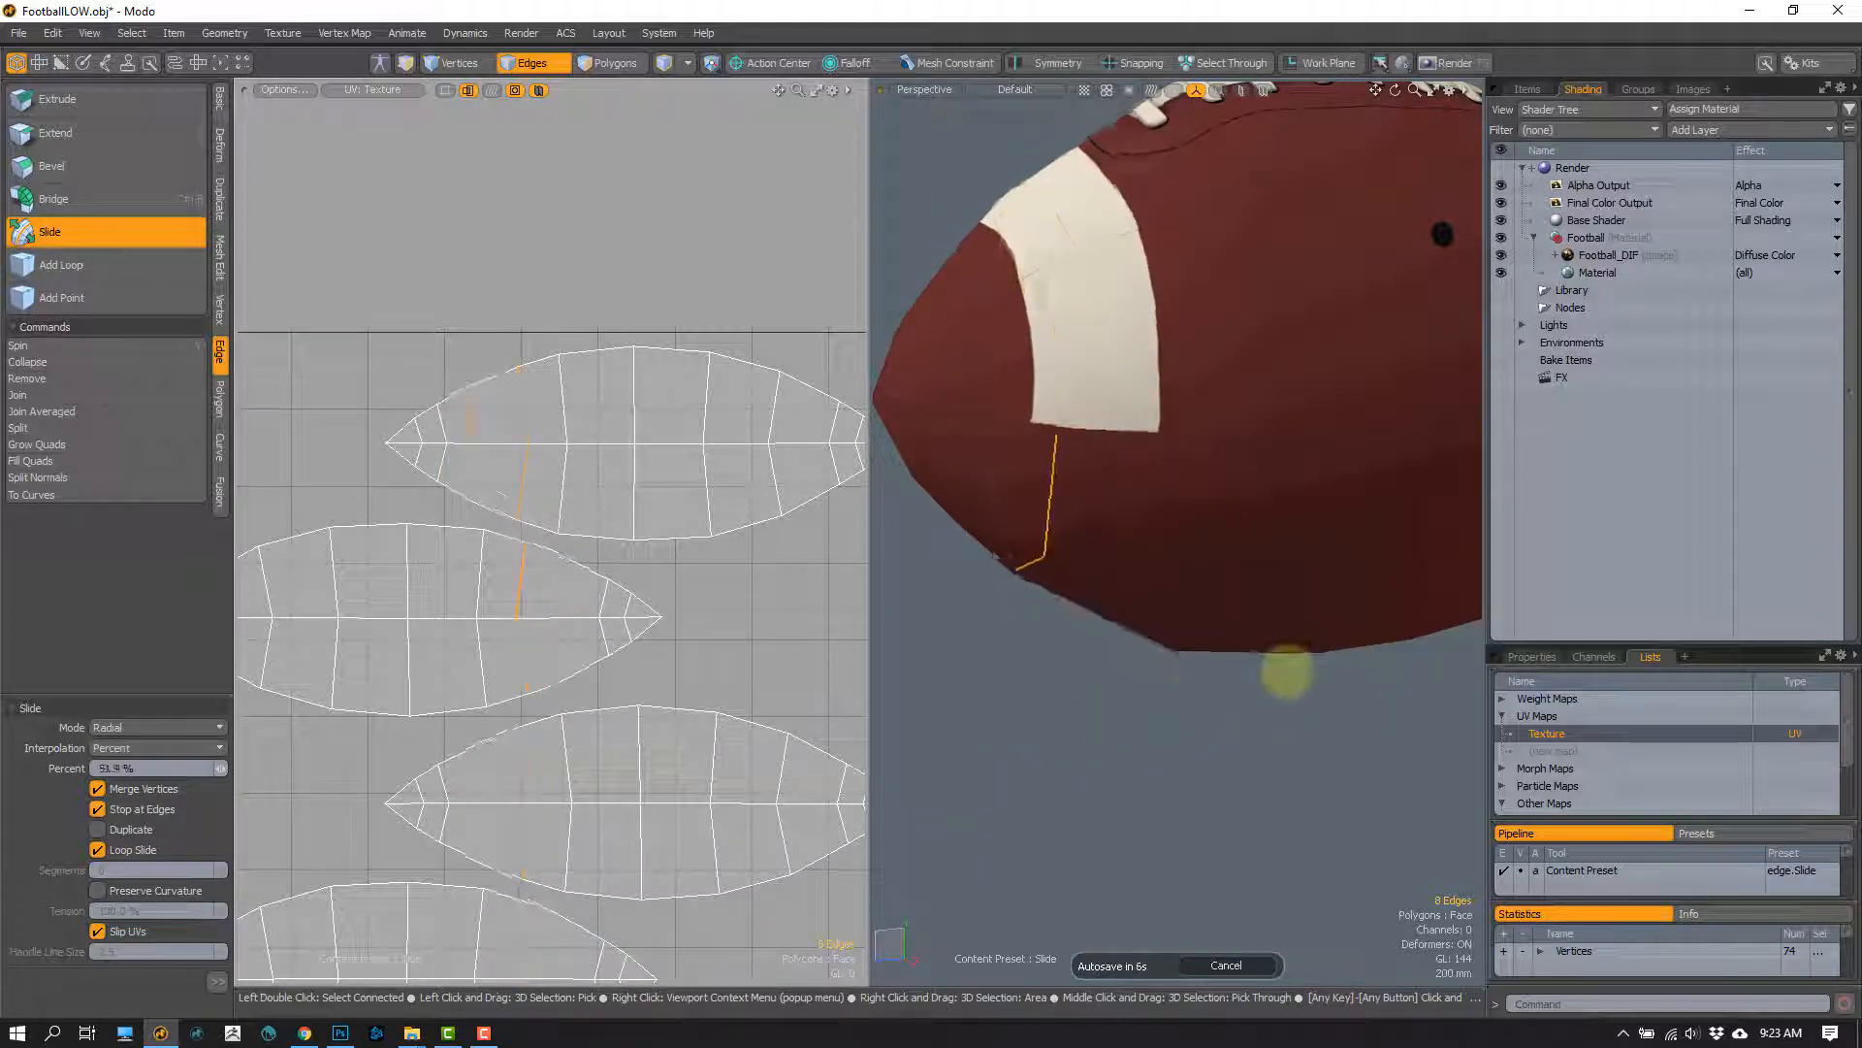
{"action": "left_click_drag", "start_coordinate": [1103, 691], "coordinate": [1097, 698]}
{"action": "key", "text": "ctrl+z"}
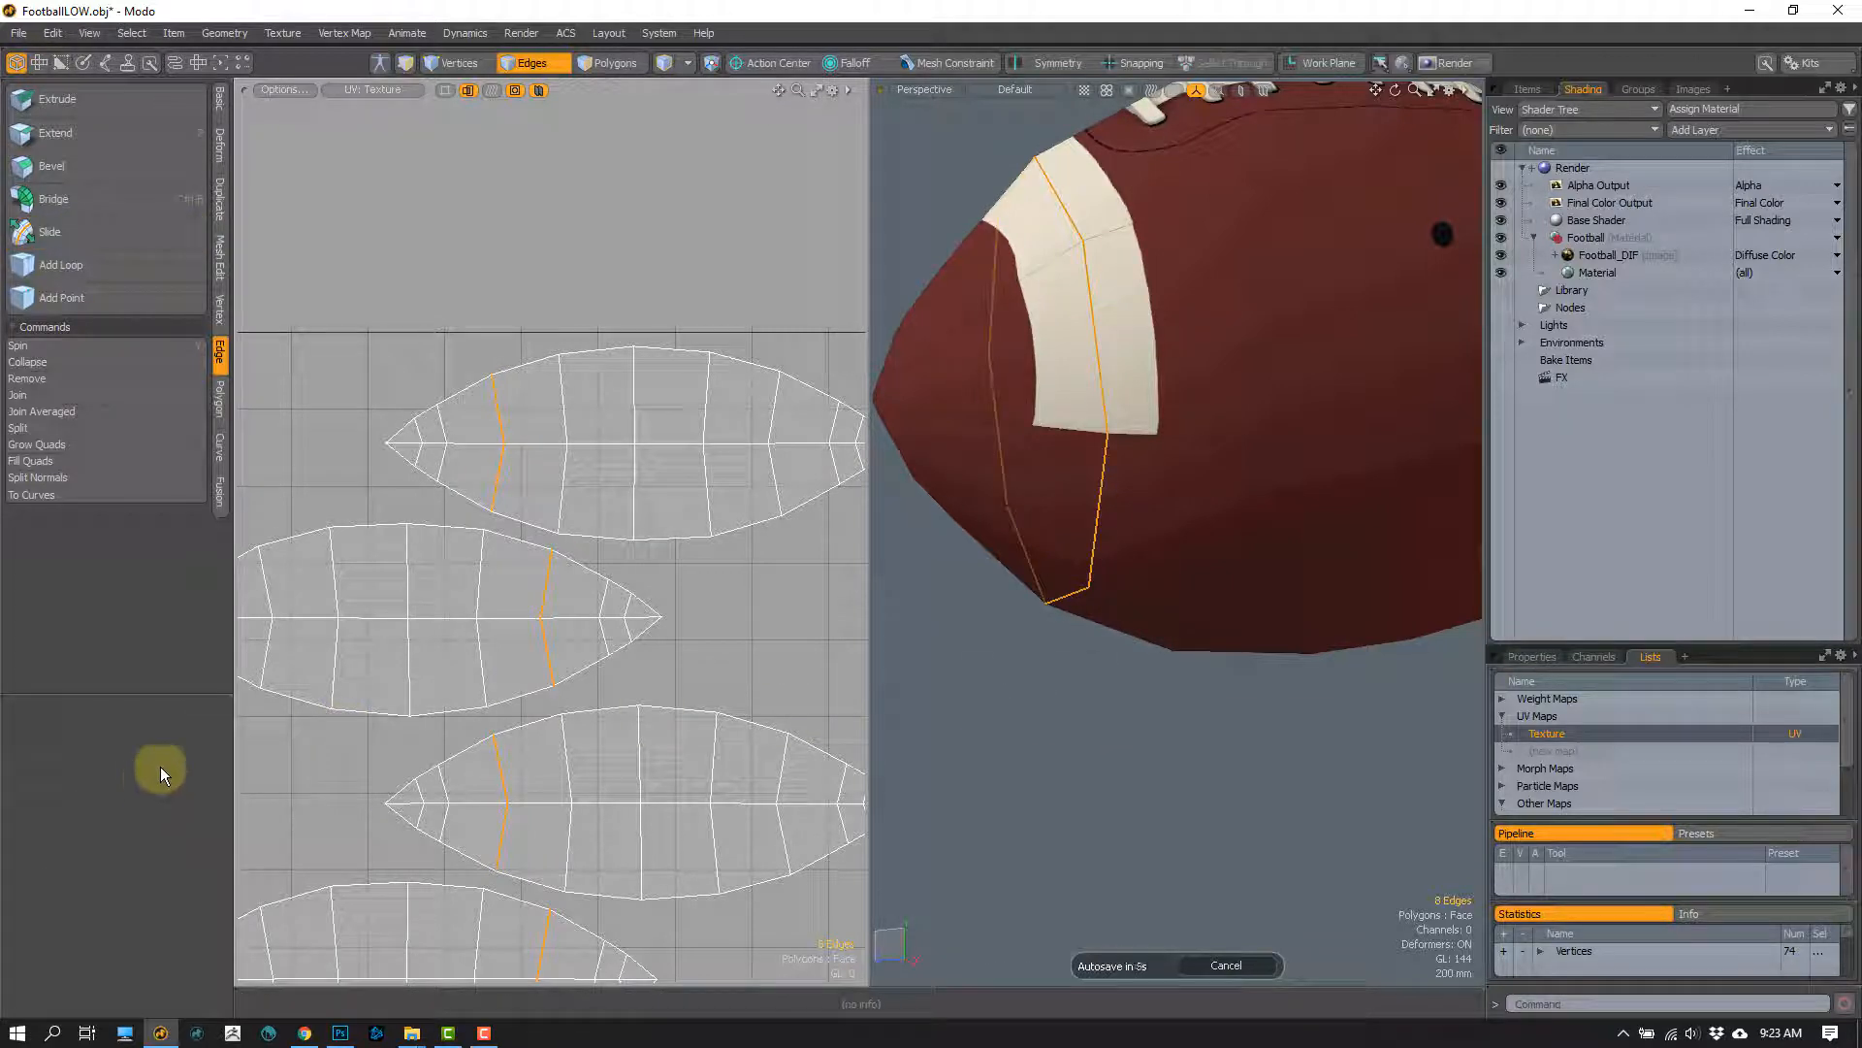
Step: Try sliding the same edge loop with Slip UVs disabled to compare the texture, and undo the slide
{"action": "key", "text": "ctrl+shift+z"}
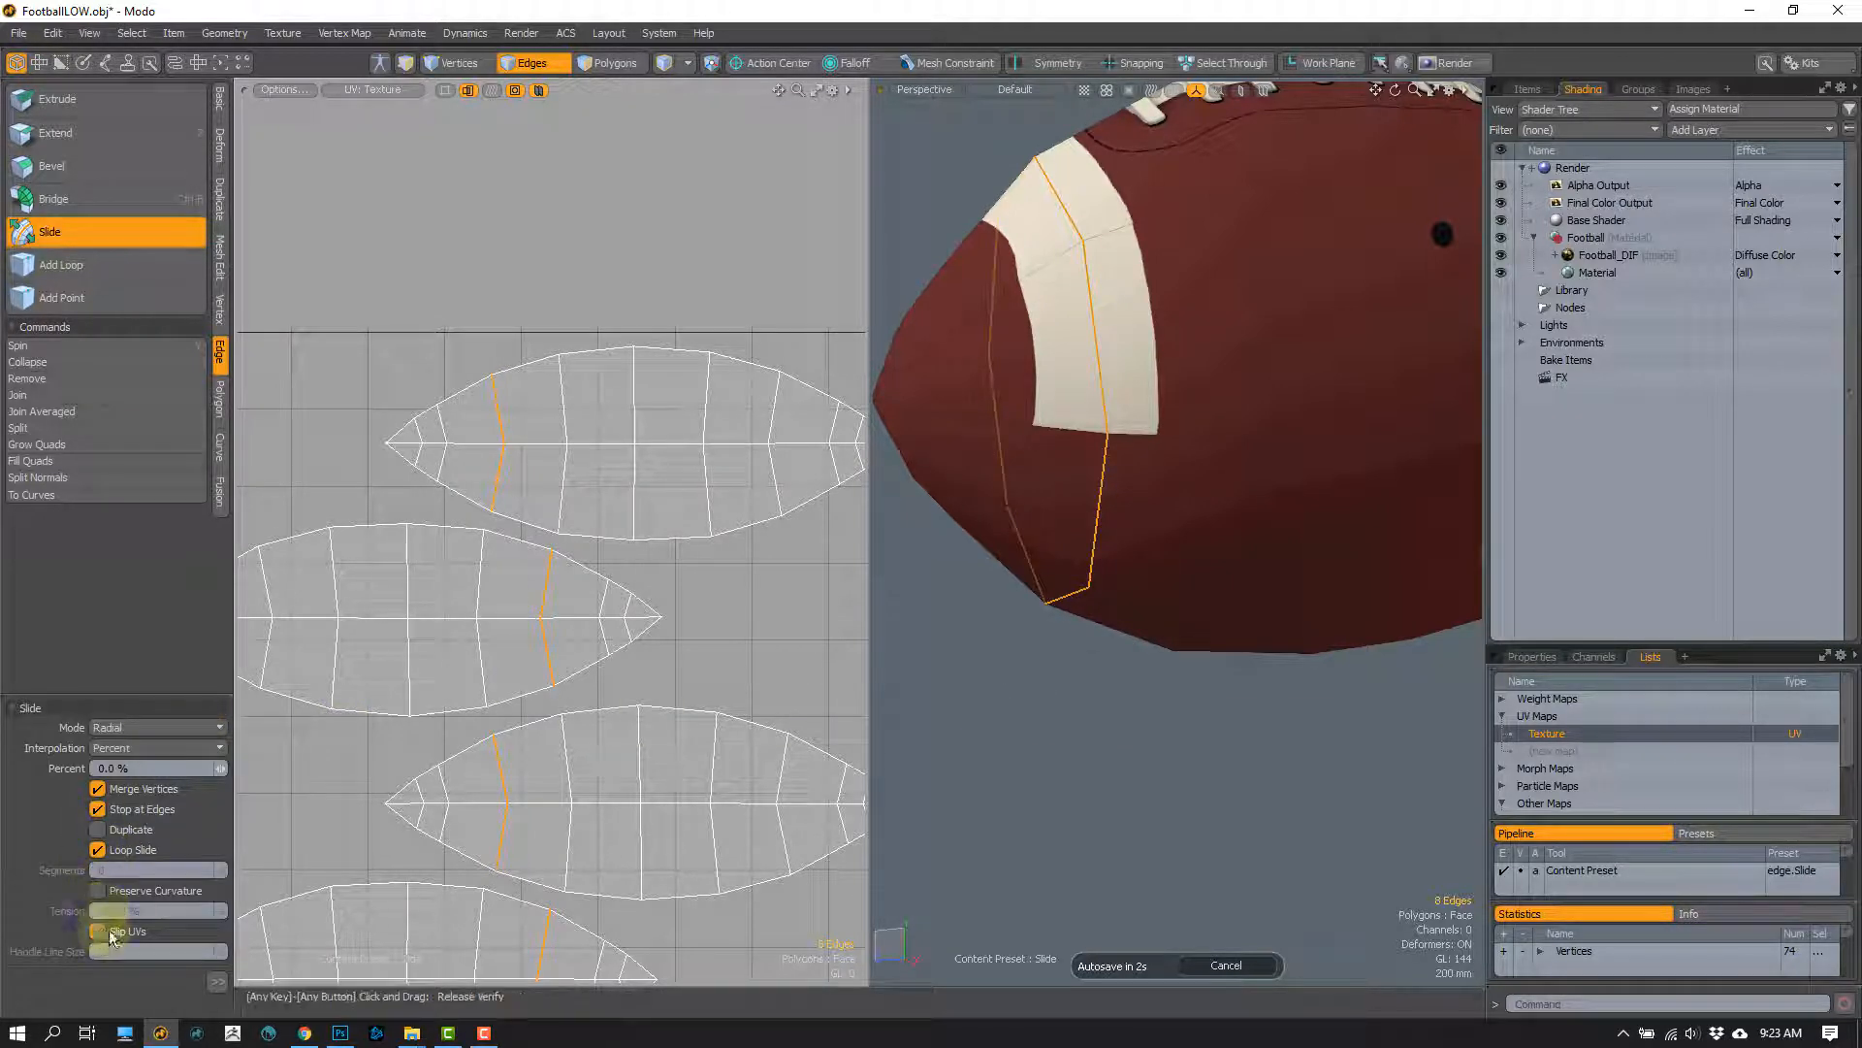
{"action": "left_click_drag", "start_coordinate": [1348, 721], "coordinate": [1413, 641]}
{"action": "key", "text": "ctrl+z"}
{"action": "key", "text": "ctrl+z"}
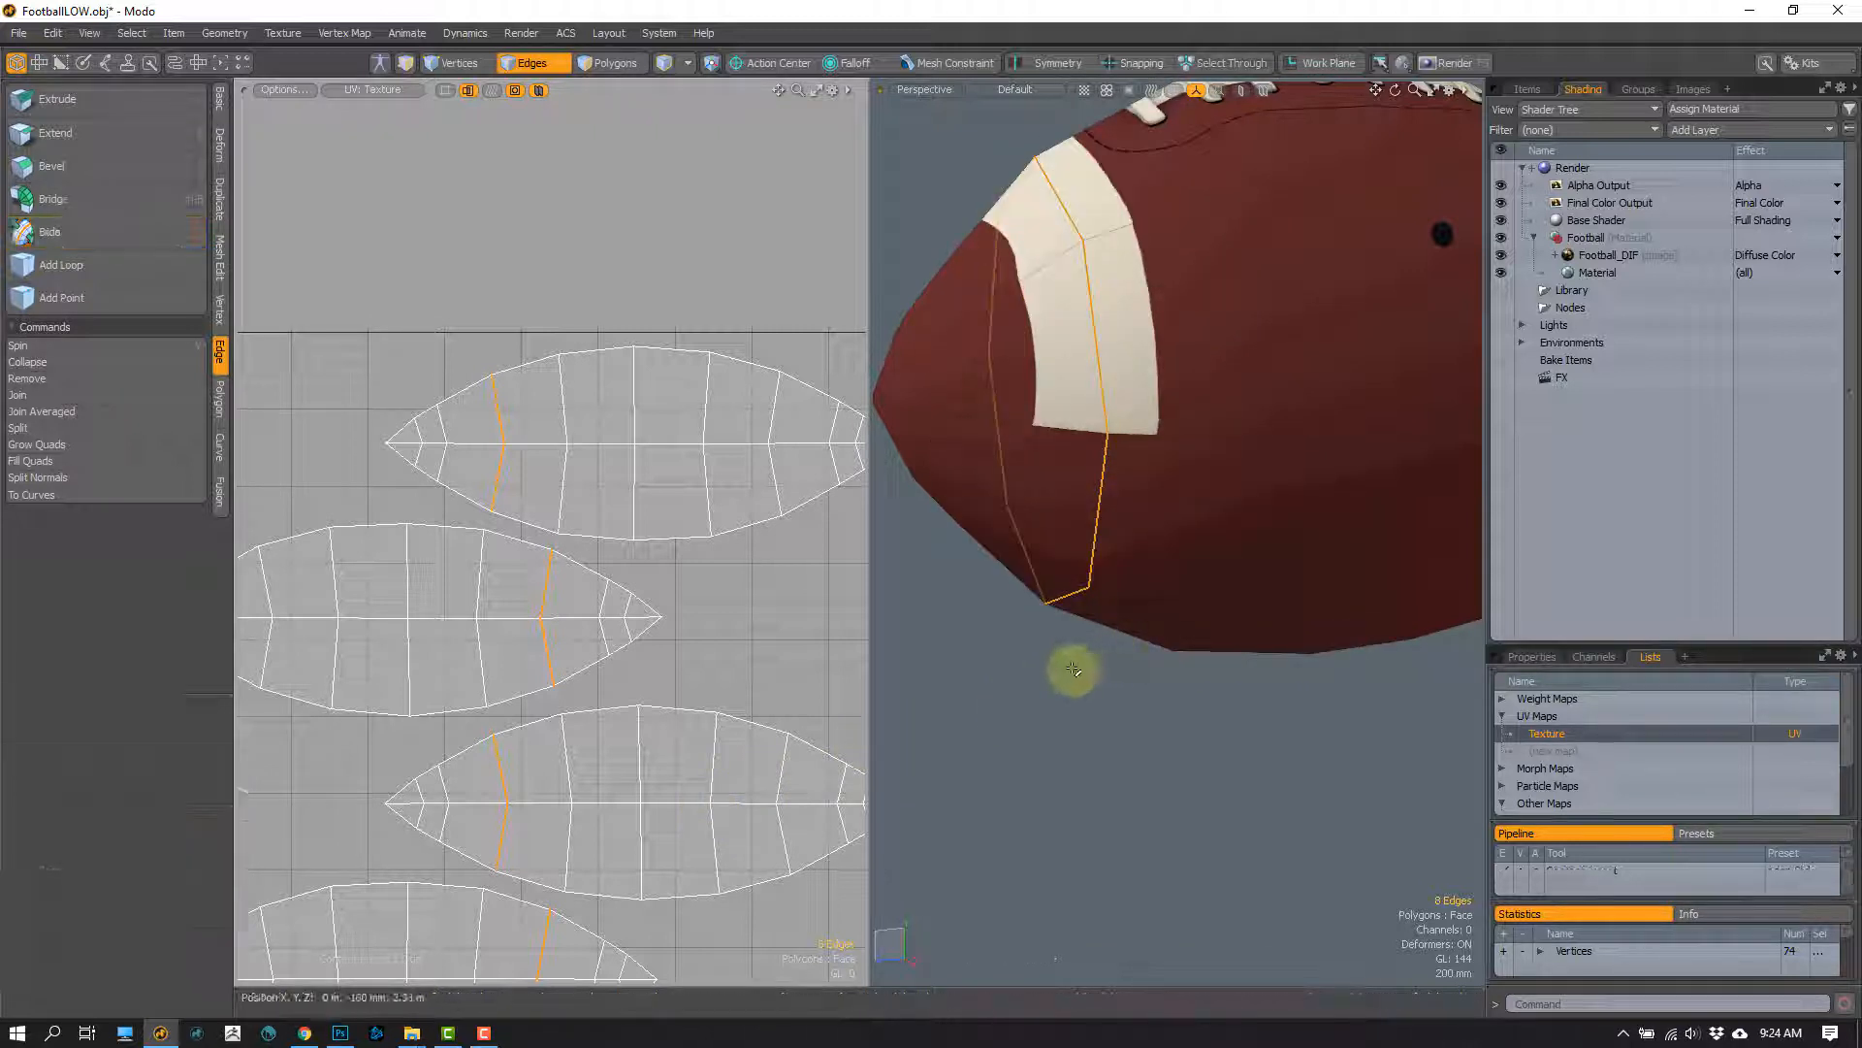
Step: Re-enable Slip UVs, try a short slide of the loop toward the football's tip, undo it and leave the Slide tool
{"action": "key", "text": "ctrl+shift+z"}
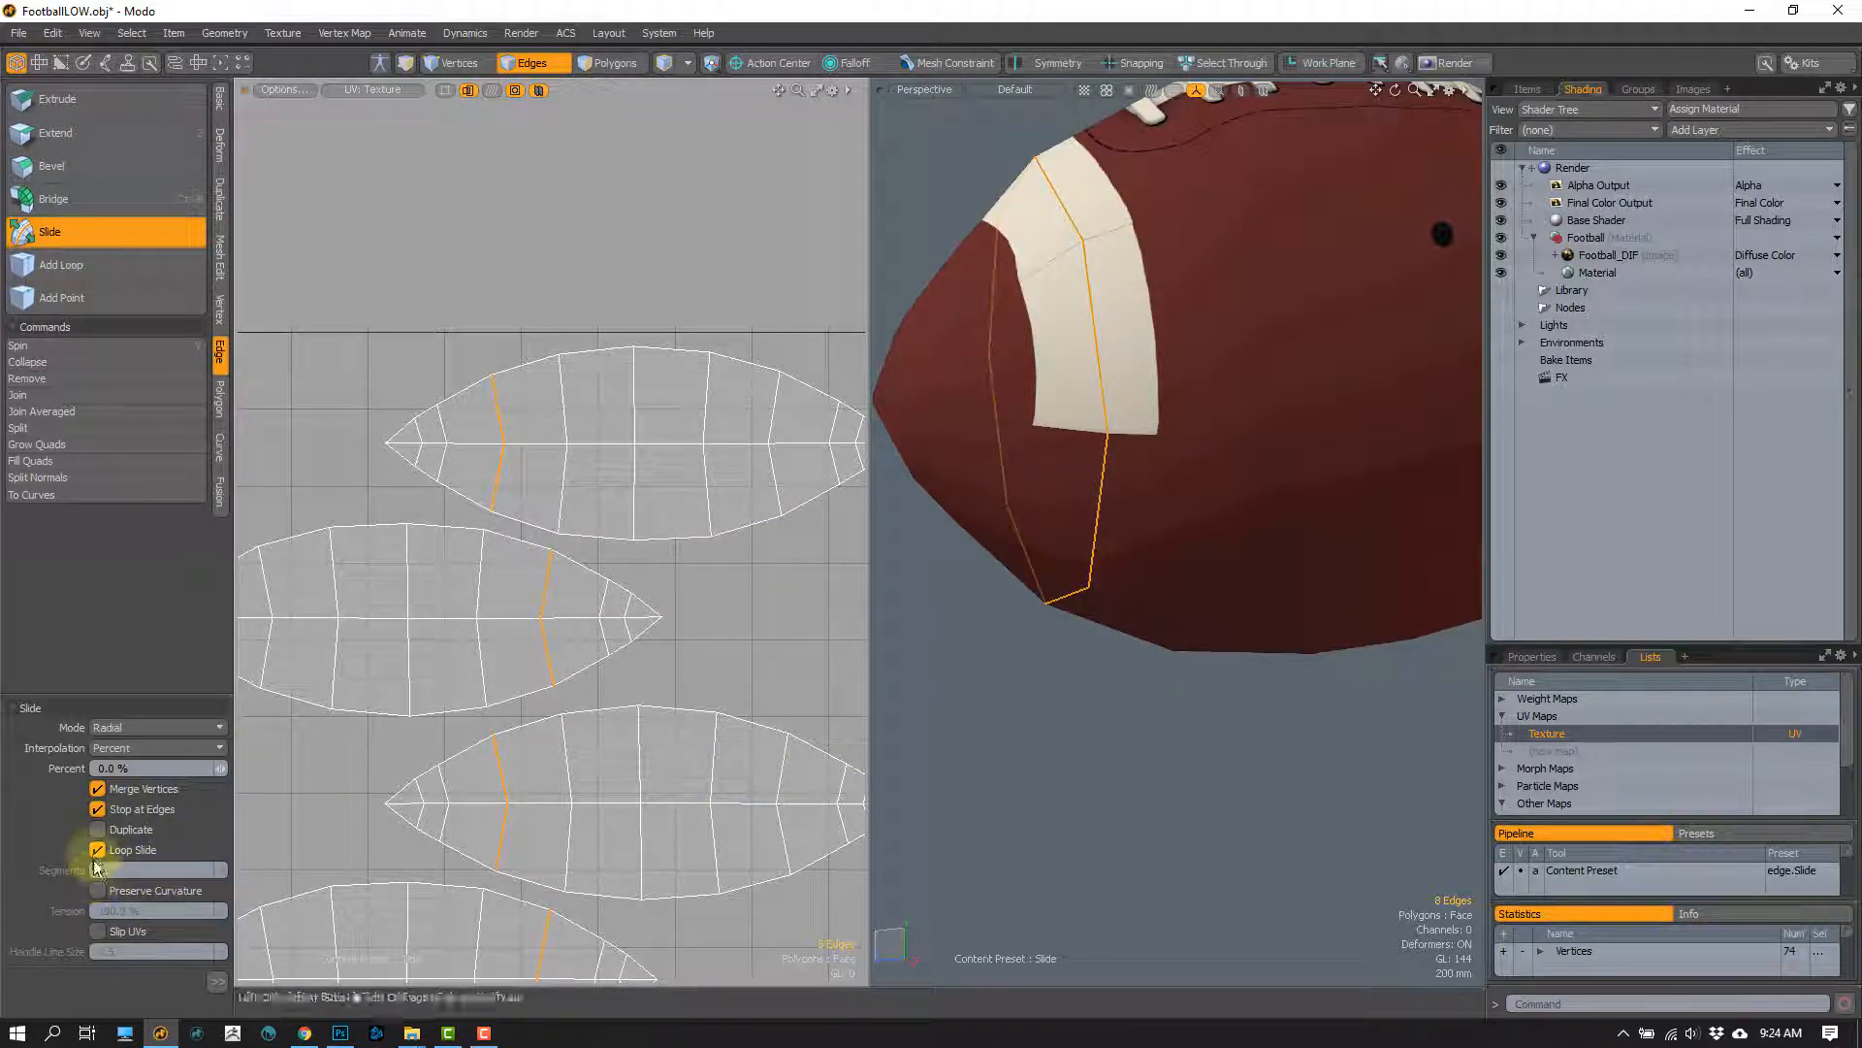
{"action": "mouse_move", "coordinate": [1060, 756]}
{"action": "left_mouse_down"}
{"action": "mouse_move", "coordinate": [1102, 784]}
{"action": "mouse_move", "coordinate": [1193, 756]}
{"action": "mouse_move", "coordinate": [733, 823]}
{"action": "mouse_move", "coordinate": [1027, 760]}
{"action": "left_mouse_up"}
{"action": "key", "text": "ctrl+z"}
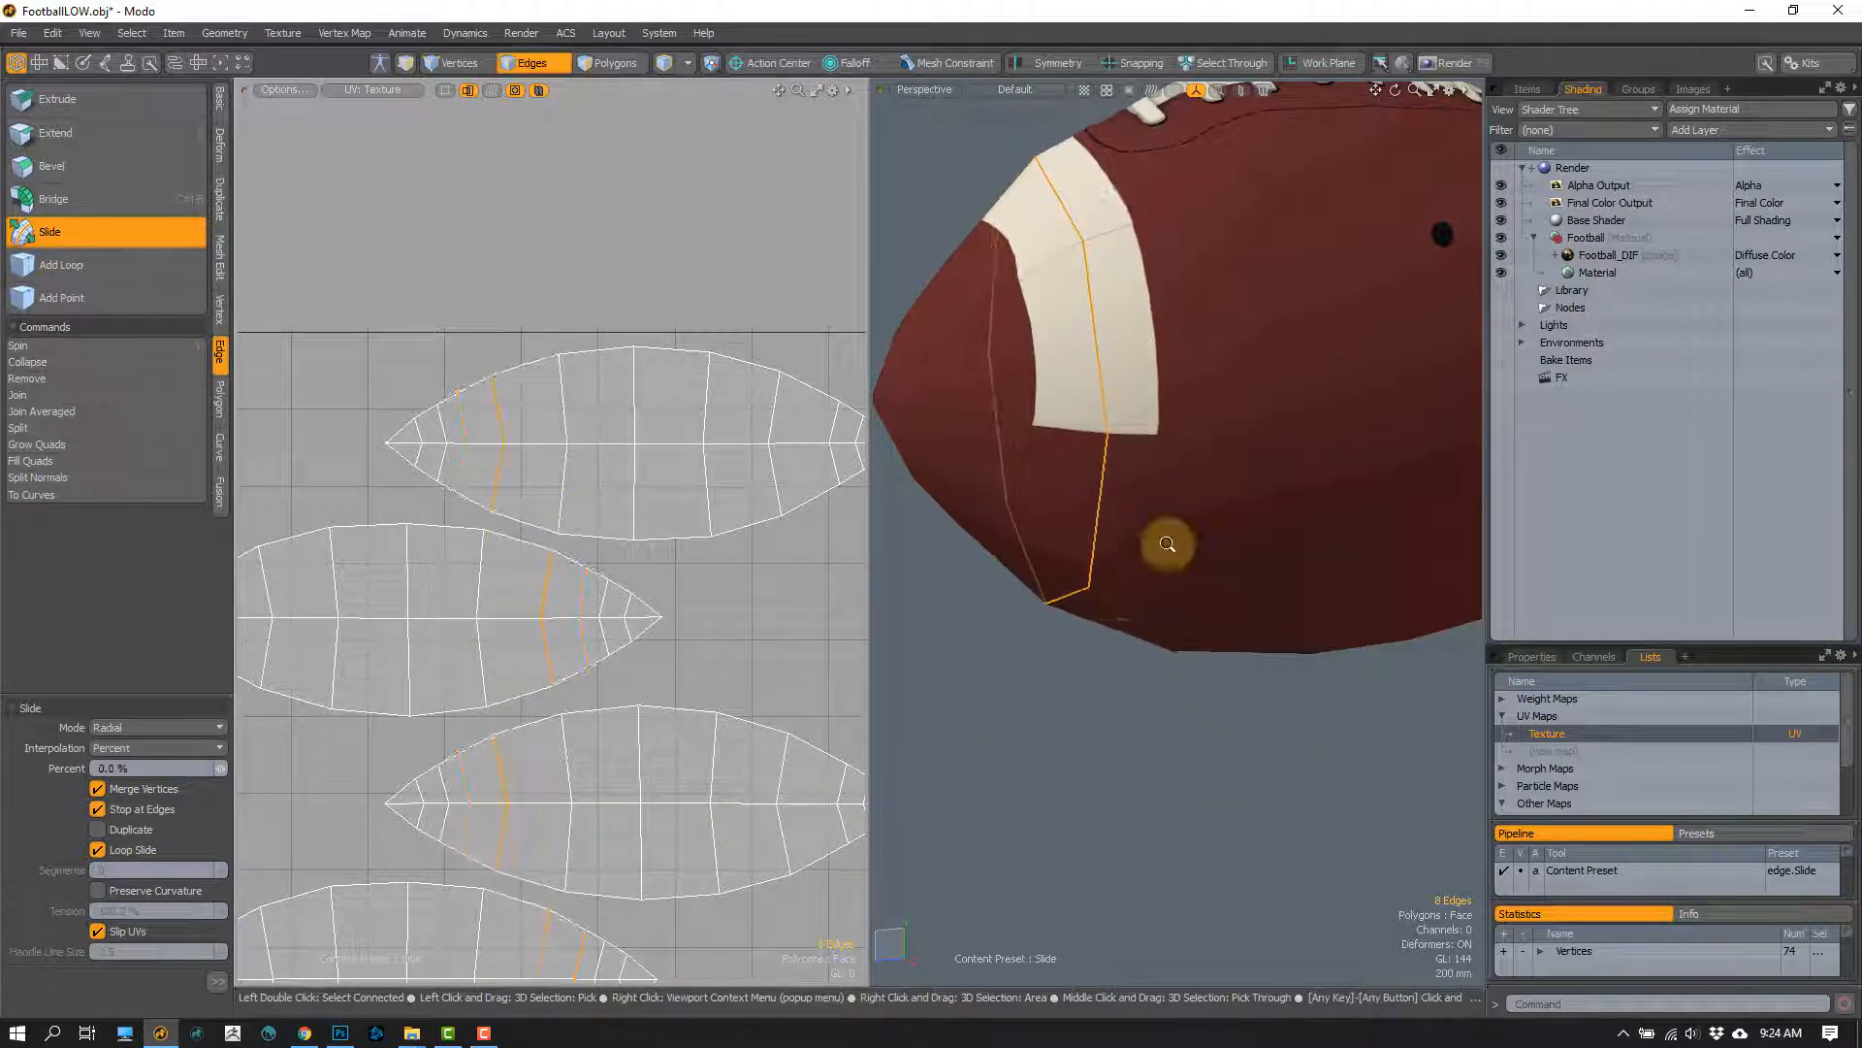
{"action": "scroll", "coordinate": [1168, 544], "scroll_direction": "down", "scroll_amount": 3}
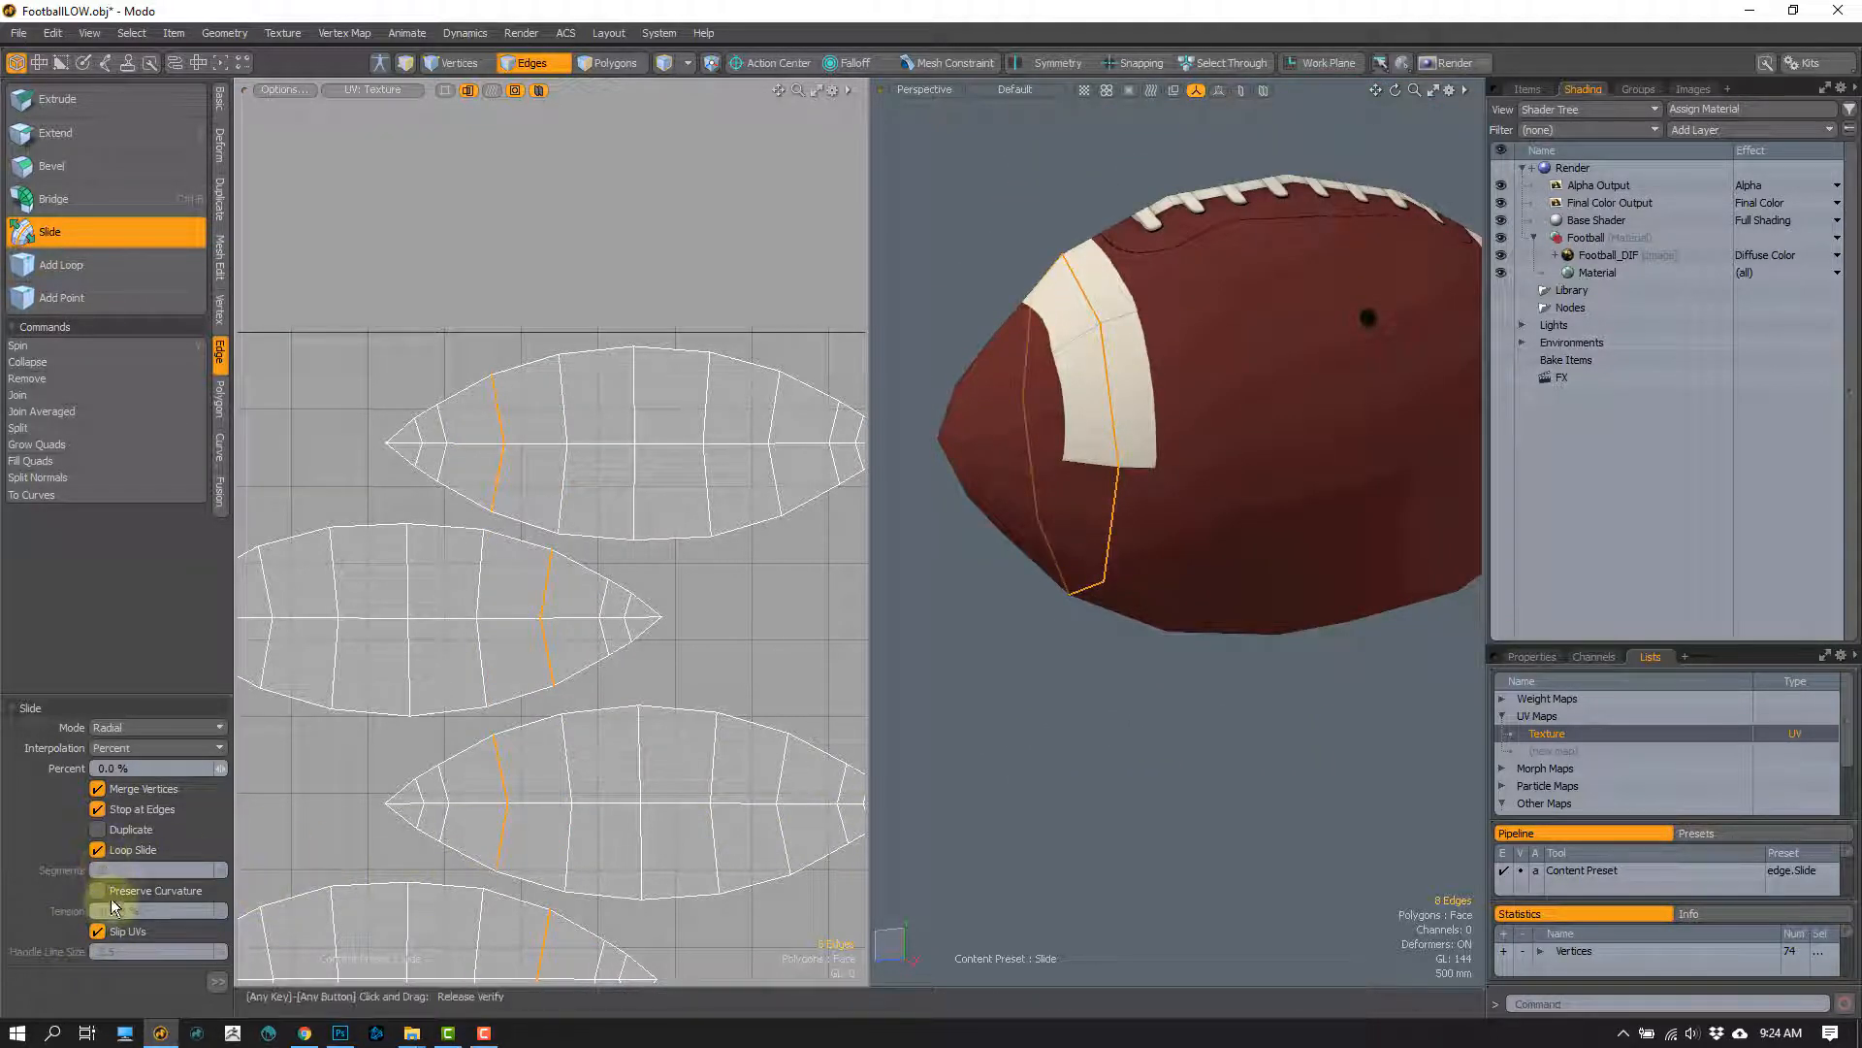
{"action": "key", "text": "space"}
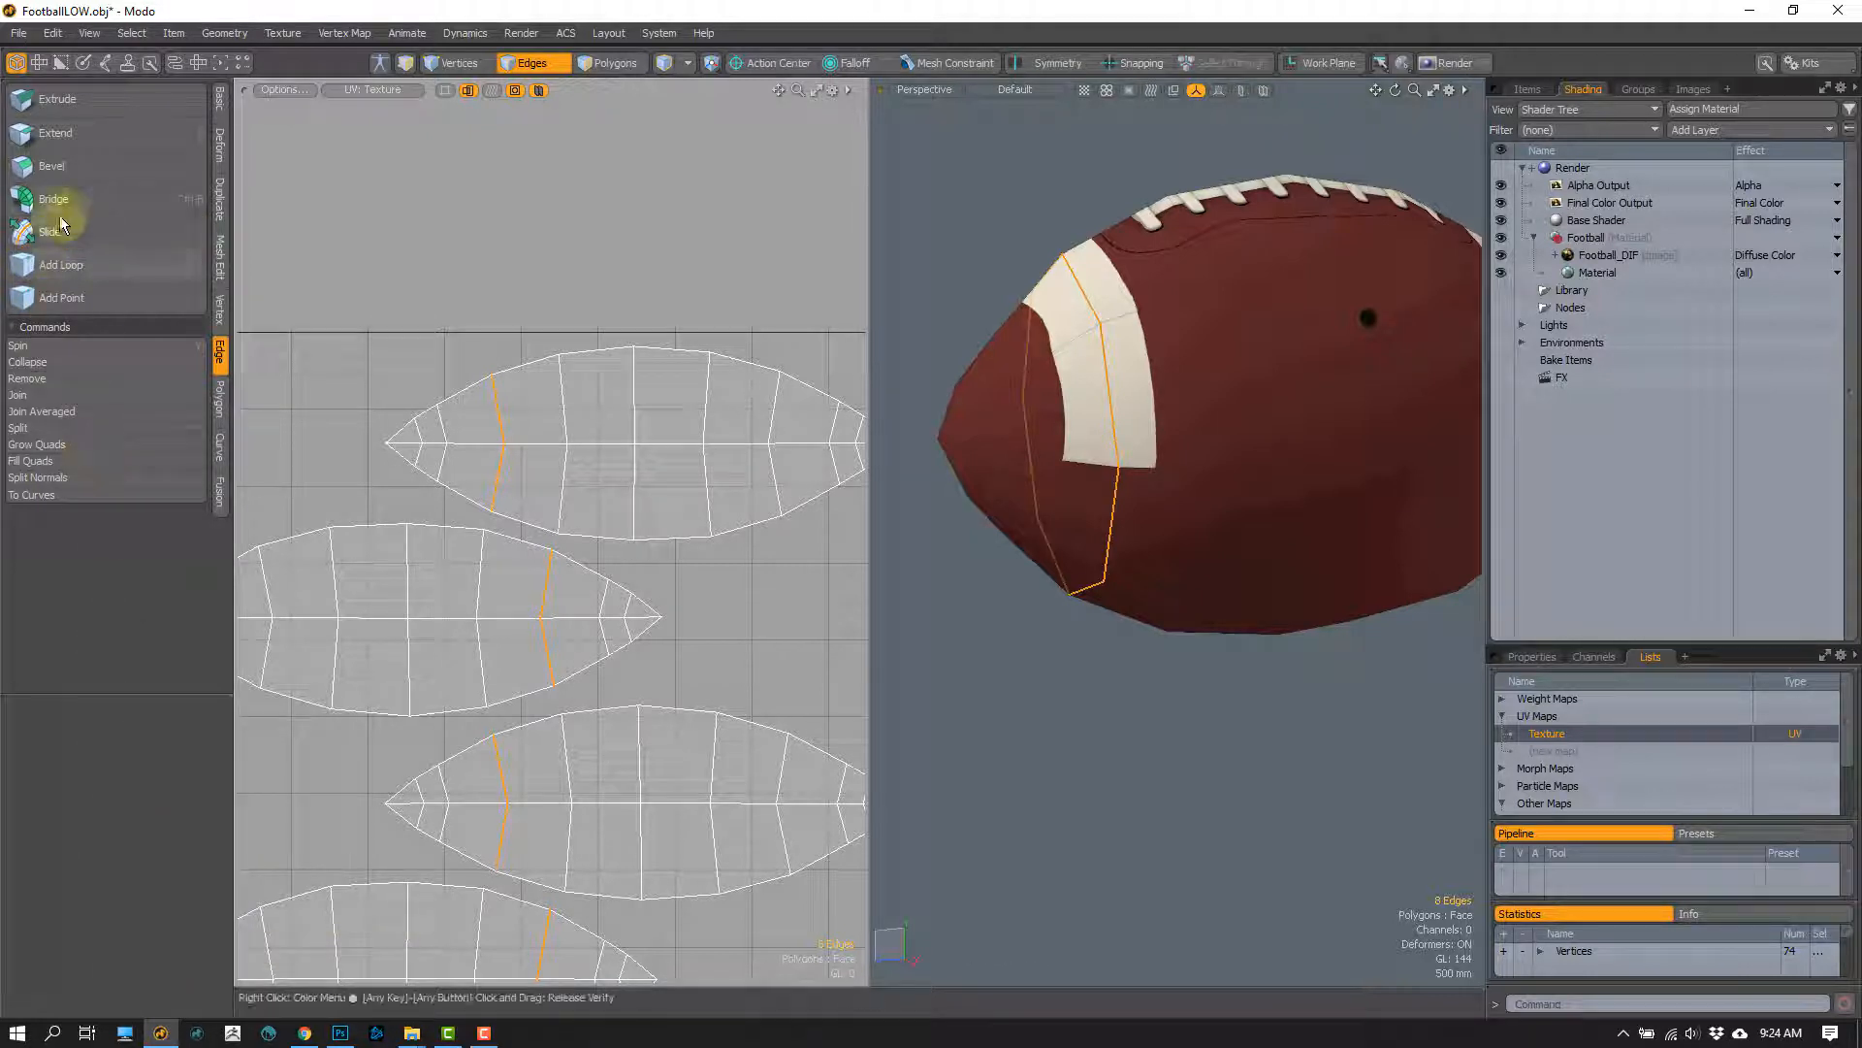
{"action": "left_click", "coordinate": [72, 234]}
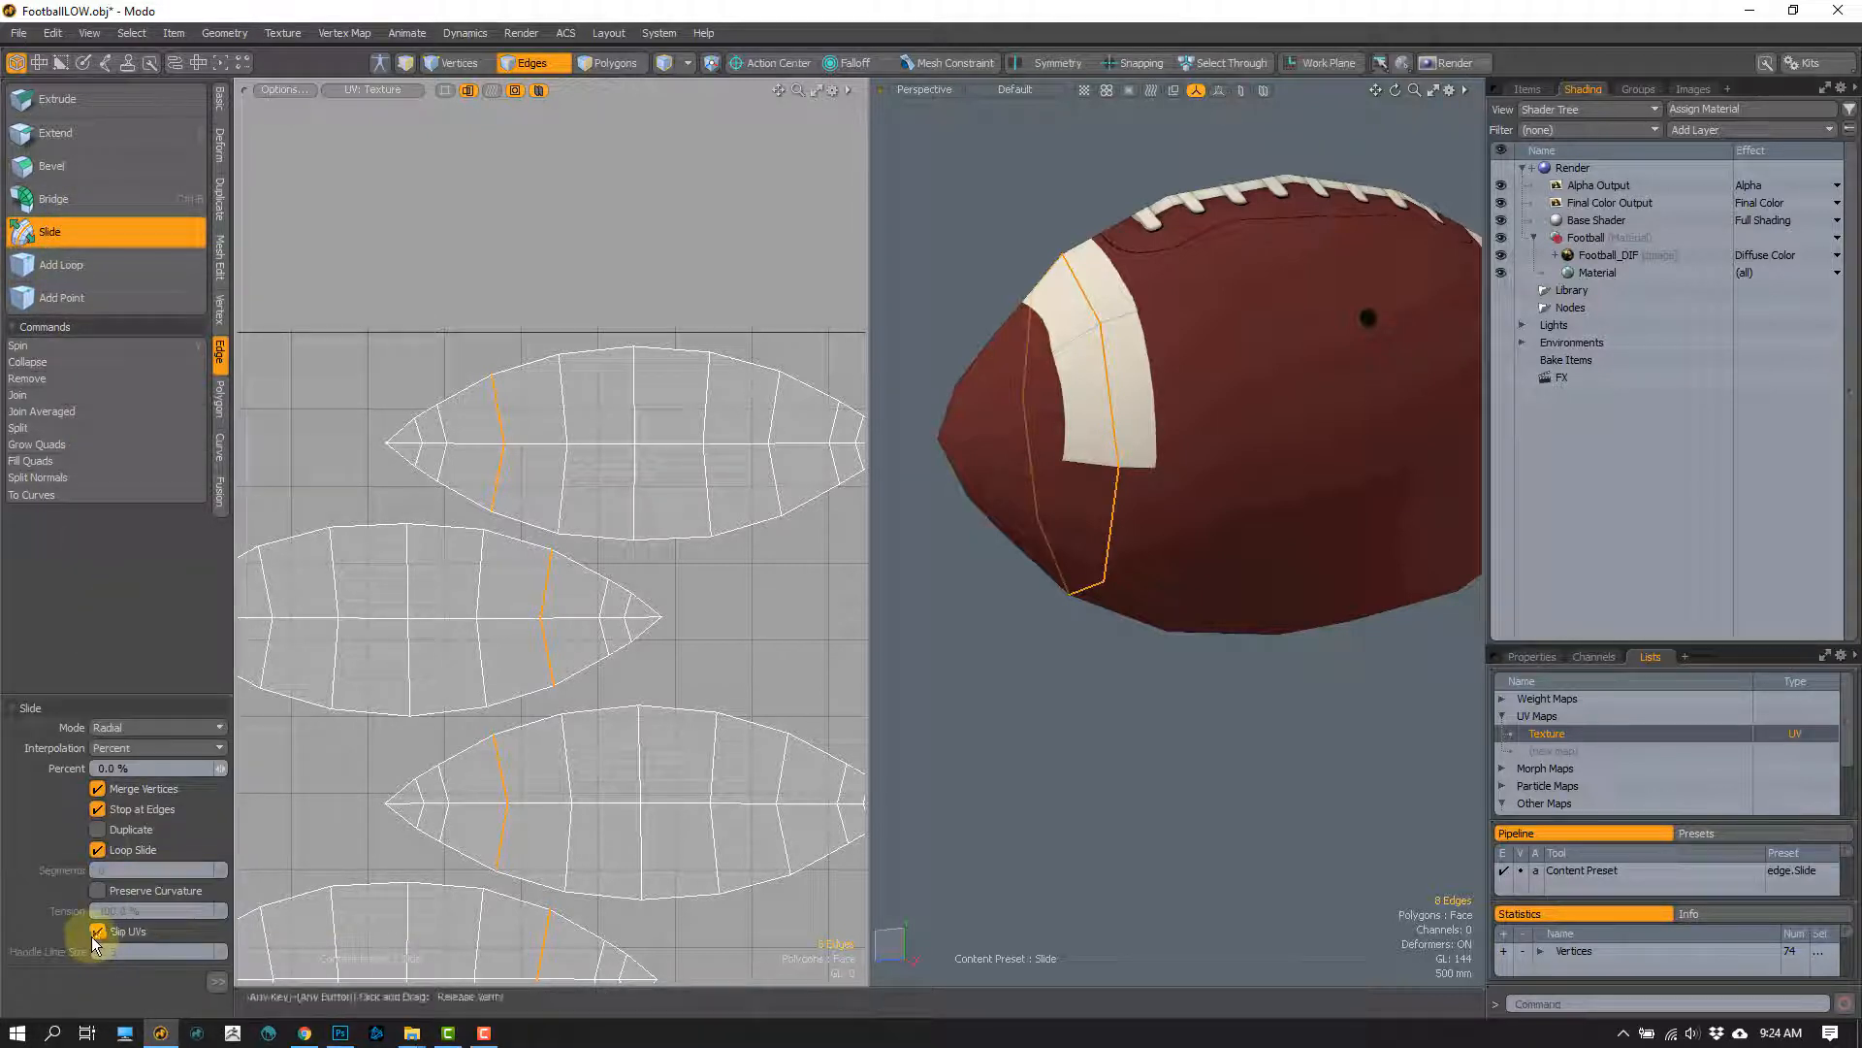
{"action": "key", "text": "space"}
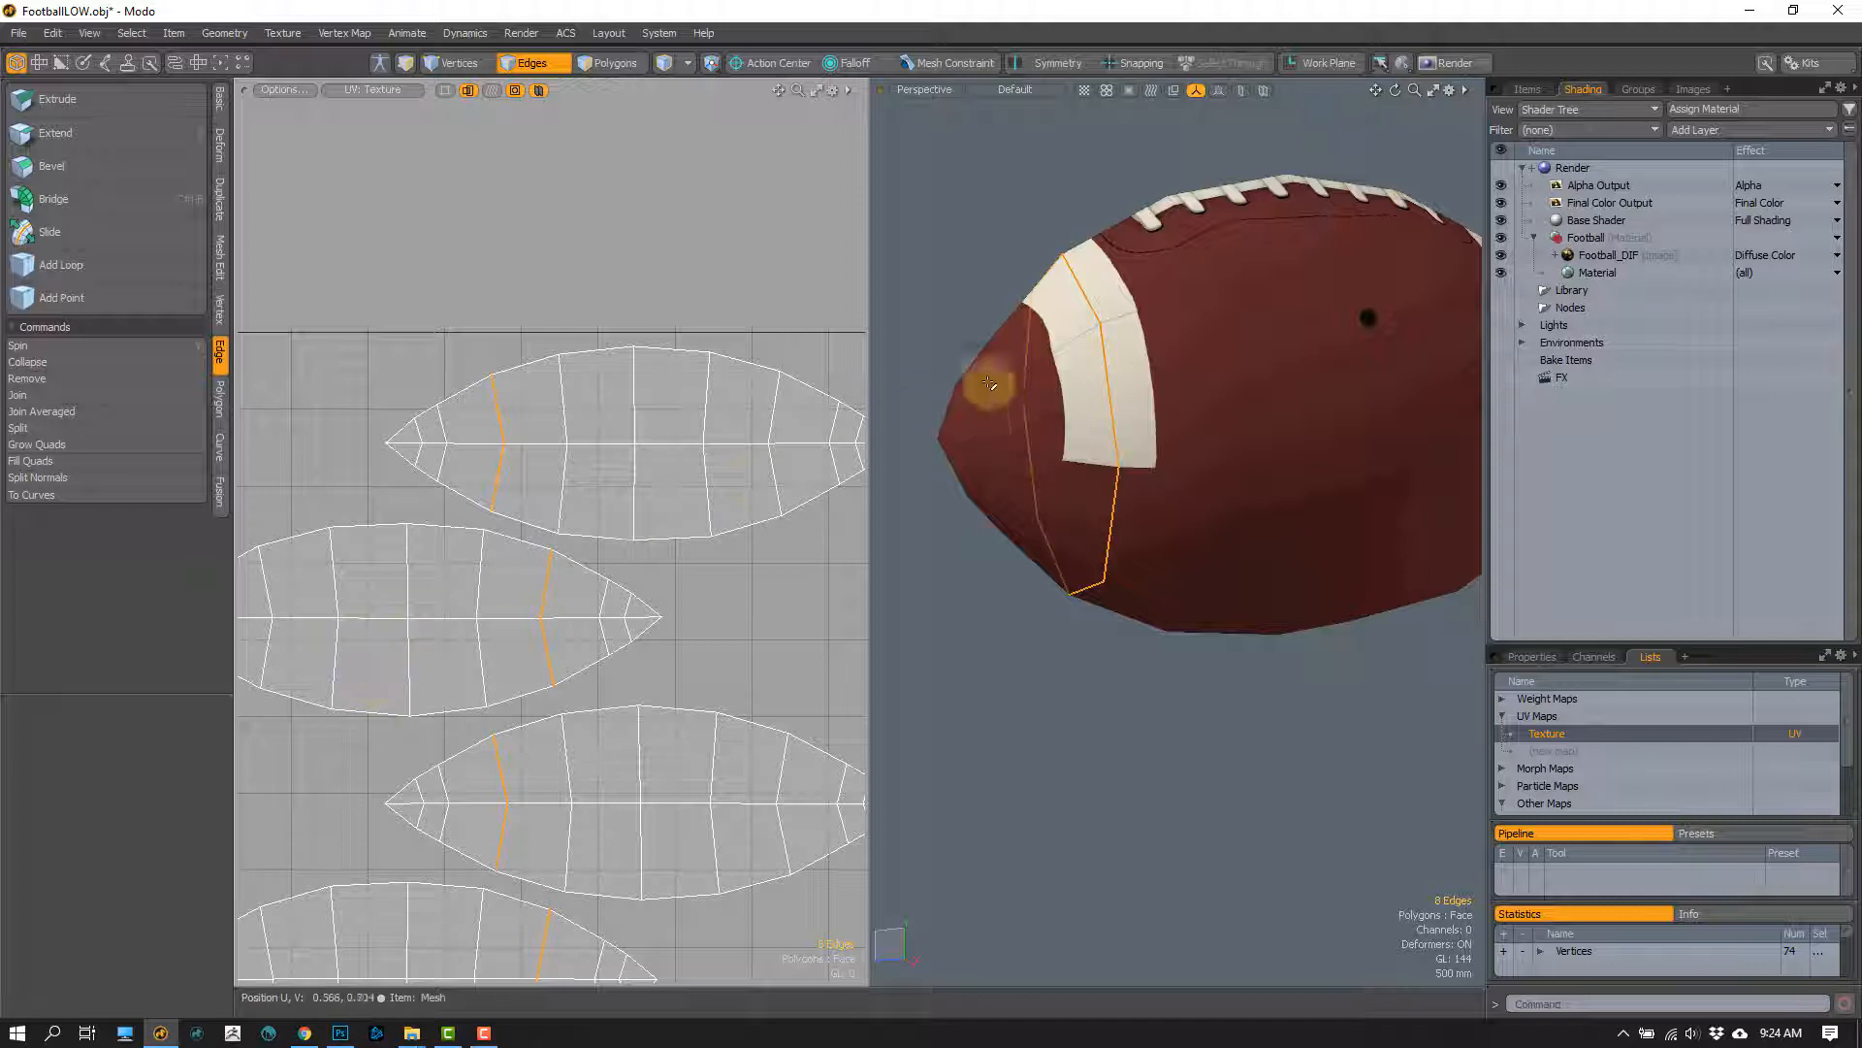
{"action": "key", "text": "w"}
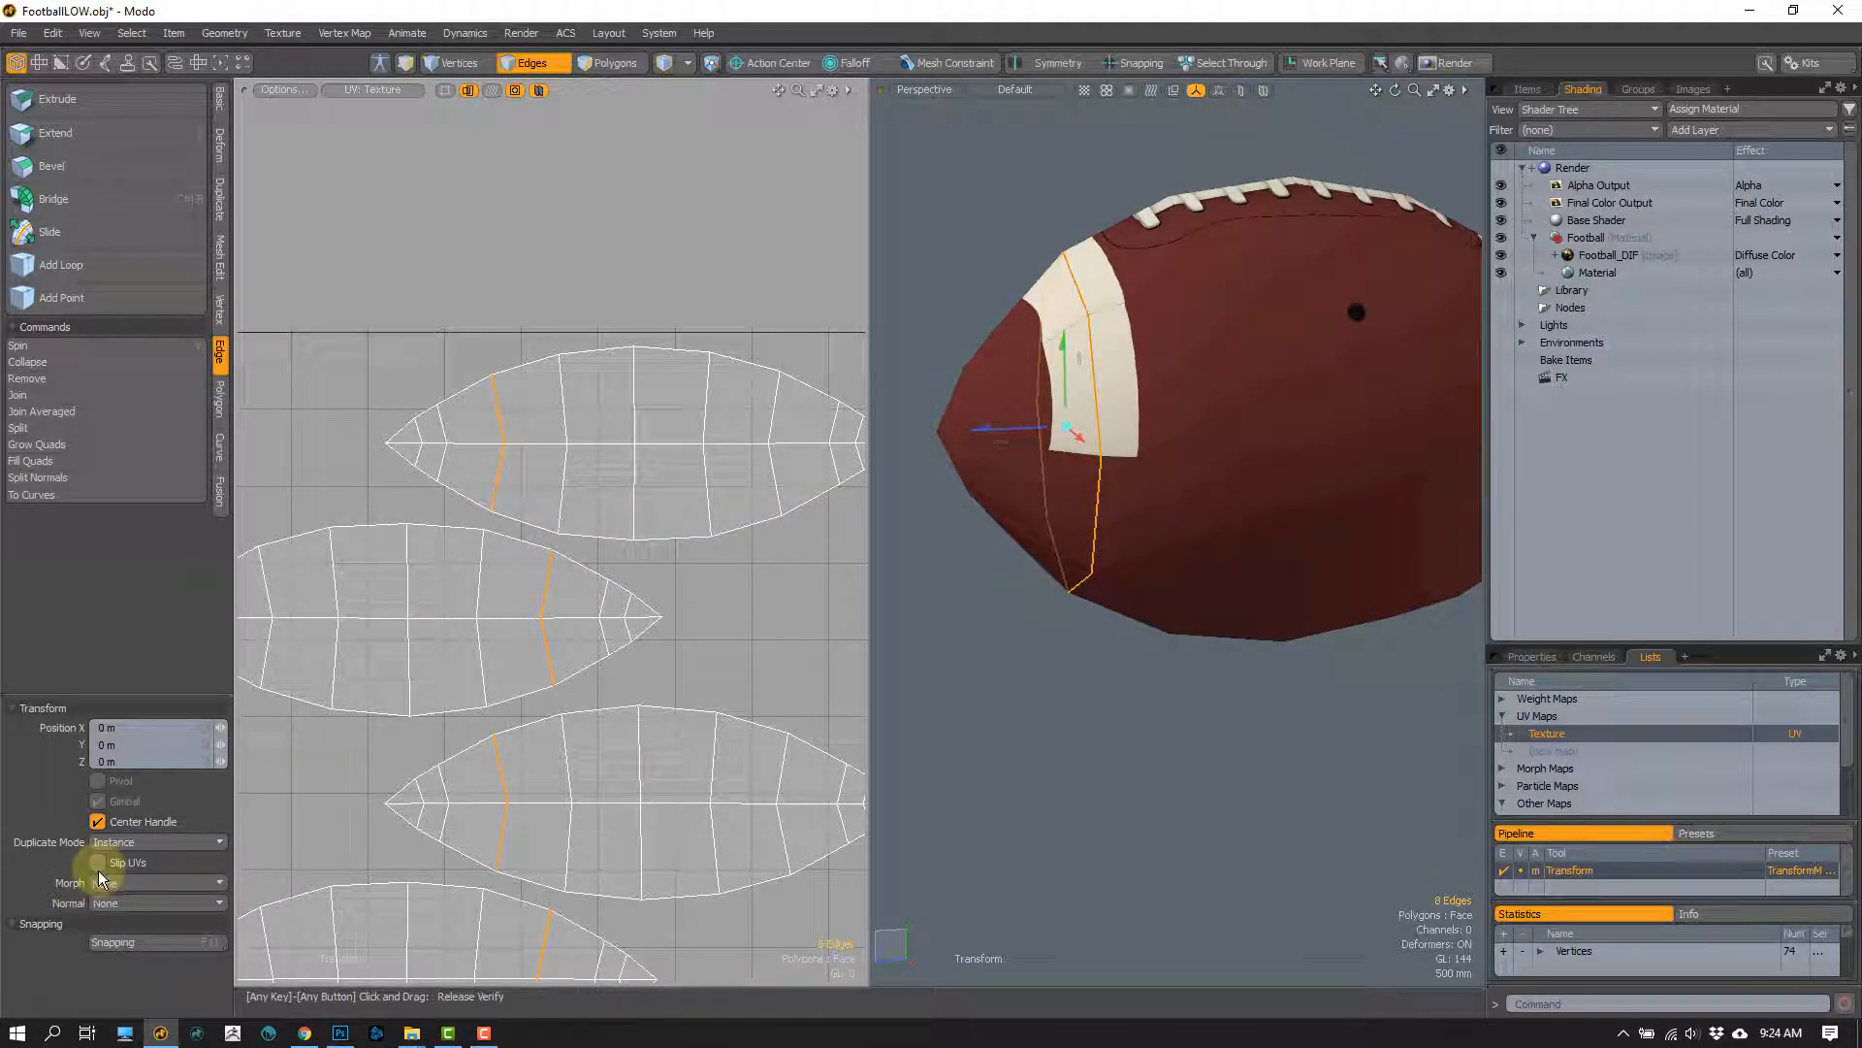
{"action": "mouse_move", "coordinate": [1043, 491]}
{"action": "left_mouse_down", "text": "alt"}
{"action": "mouse_move", "coordinate": [1002, 515]}
{"action": "mouse_move", "coordinate": [1022, 496]}
{"action": "left_mouse_up", "text": "alt"}
{"action": "scroll", "coordinate": [1034, 475], "scroll_direction": "up", "scroll_amount": 1}
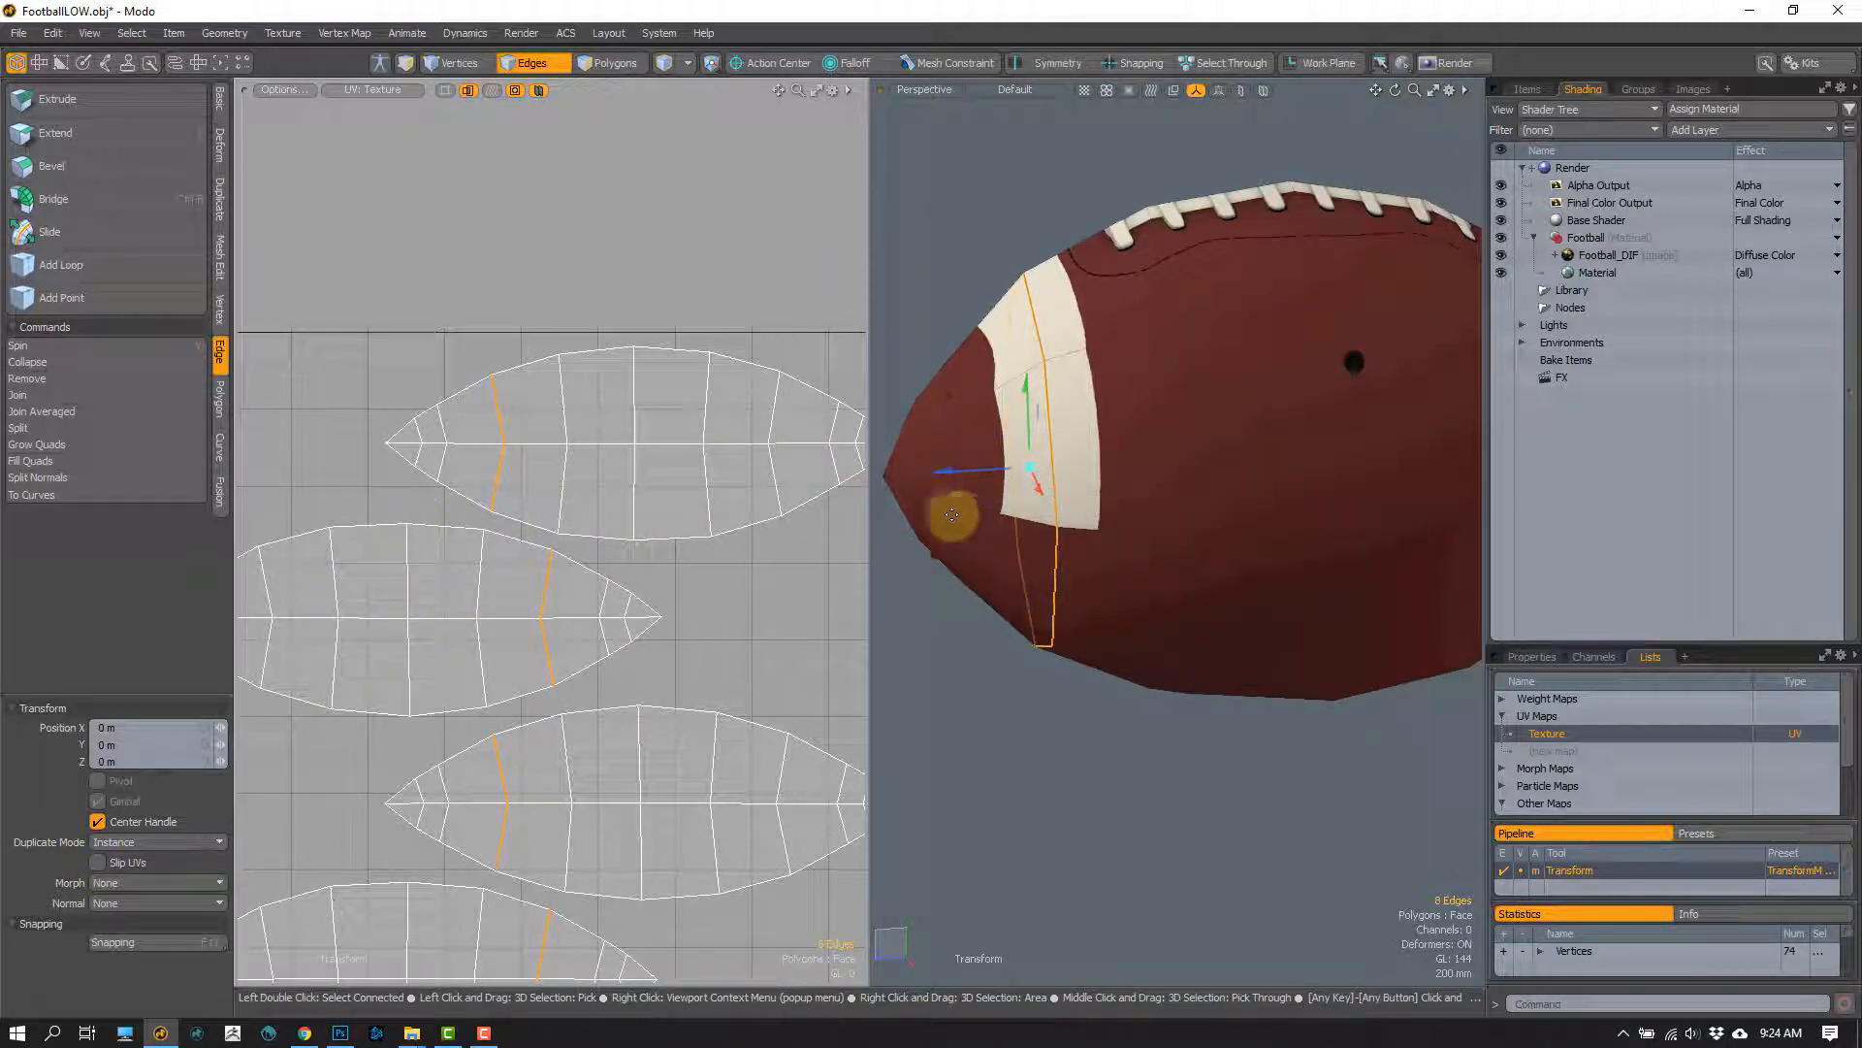
{"action": "key", "text": "space"}
Step: Slide the stripe's middle edge loop toward the football's tip with Slip UVs enabled
{"action": "key", "text": "alt+s"}
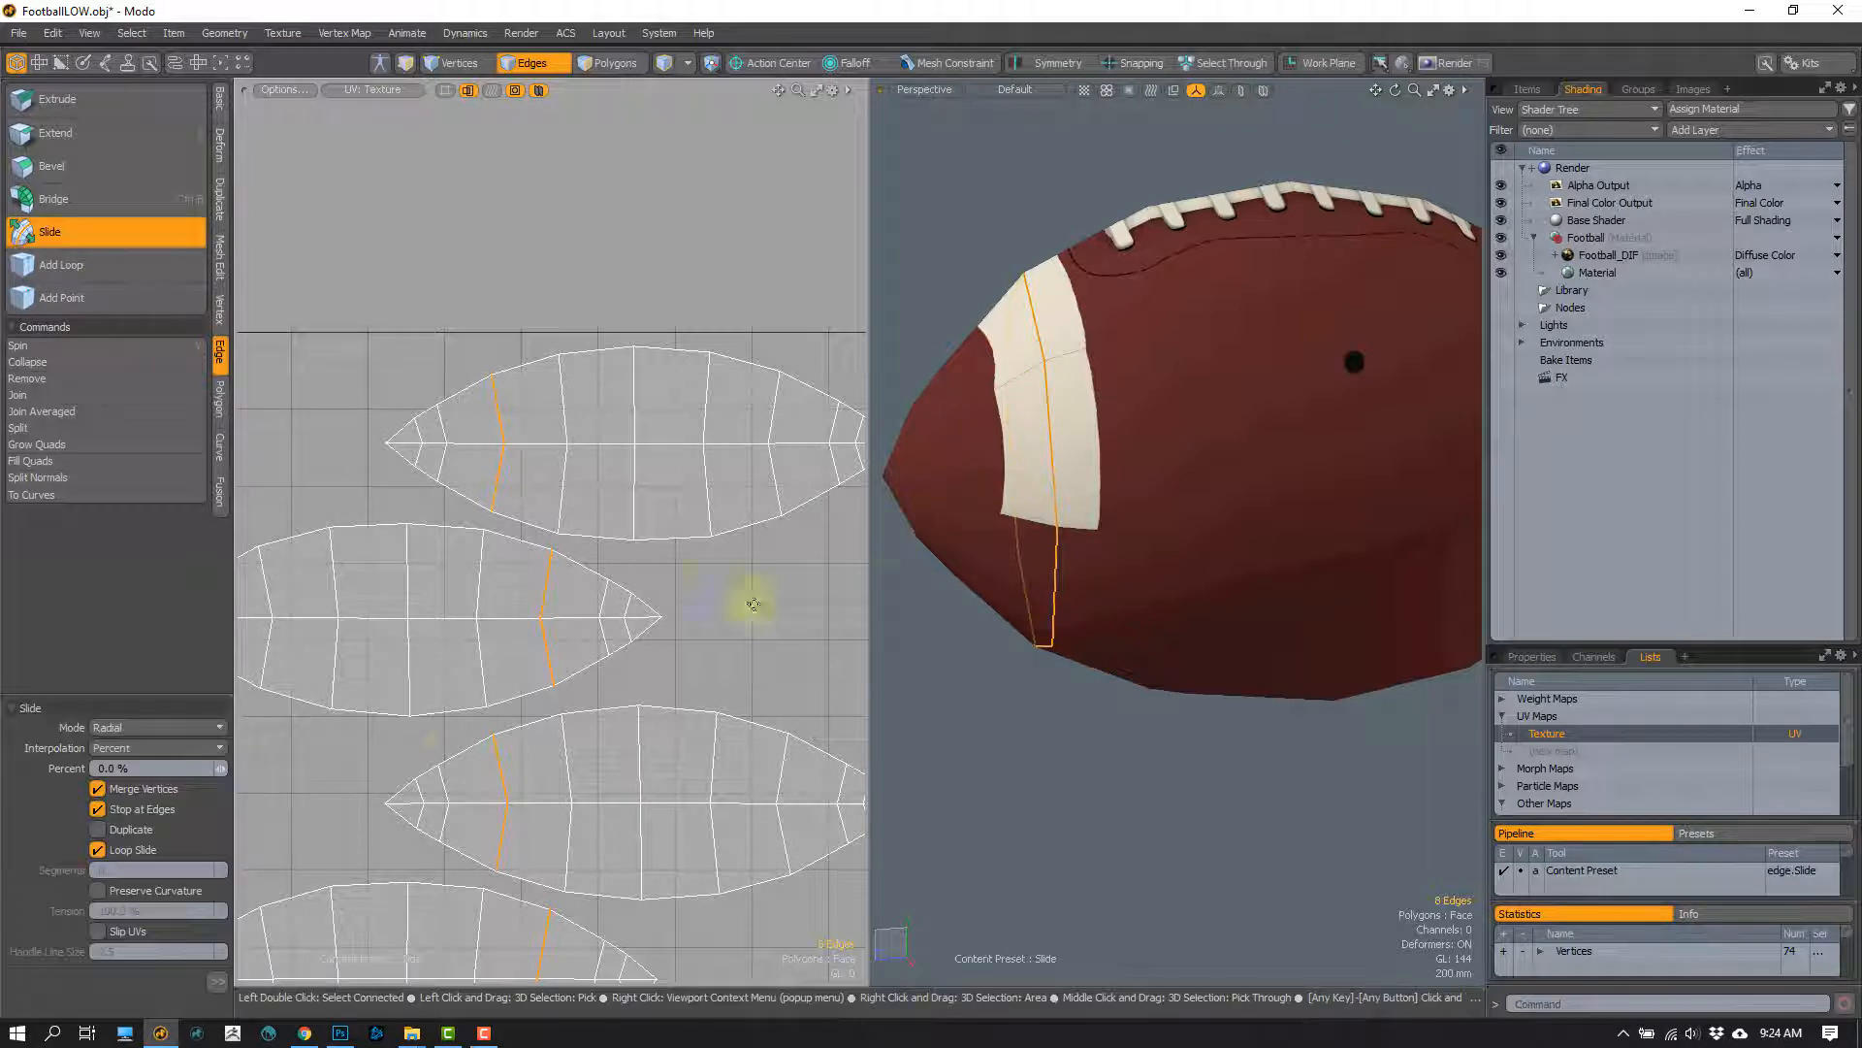
{"action": "left_click", "coordinate": [97, 931]}
{"action": "left_click_drag", "start_coordinate": [1089, 553], "coordinate": [1106, 599]}
{"action": "key", "text": "space"}
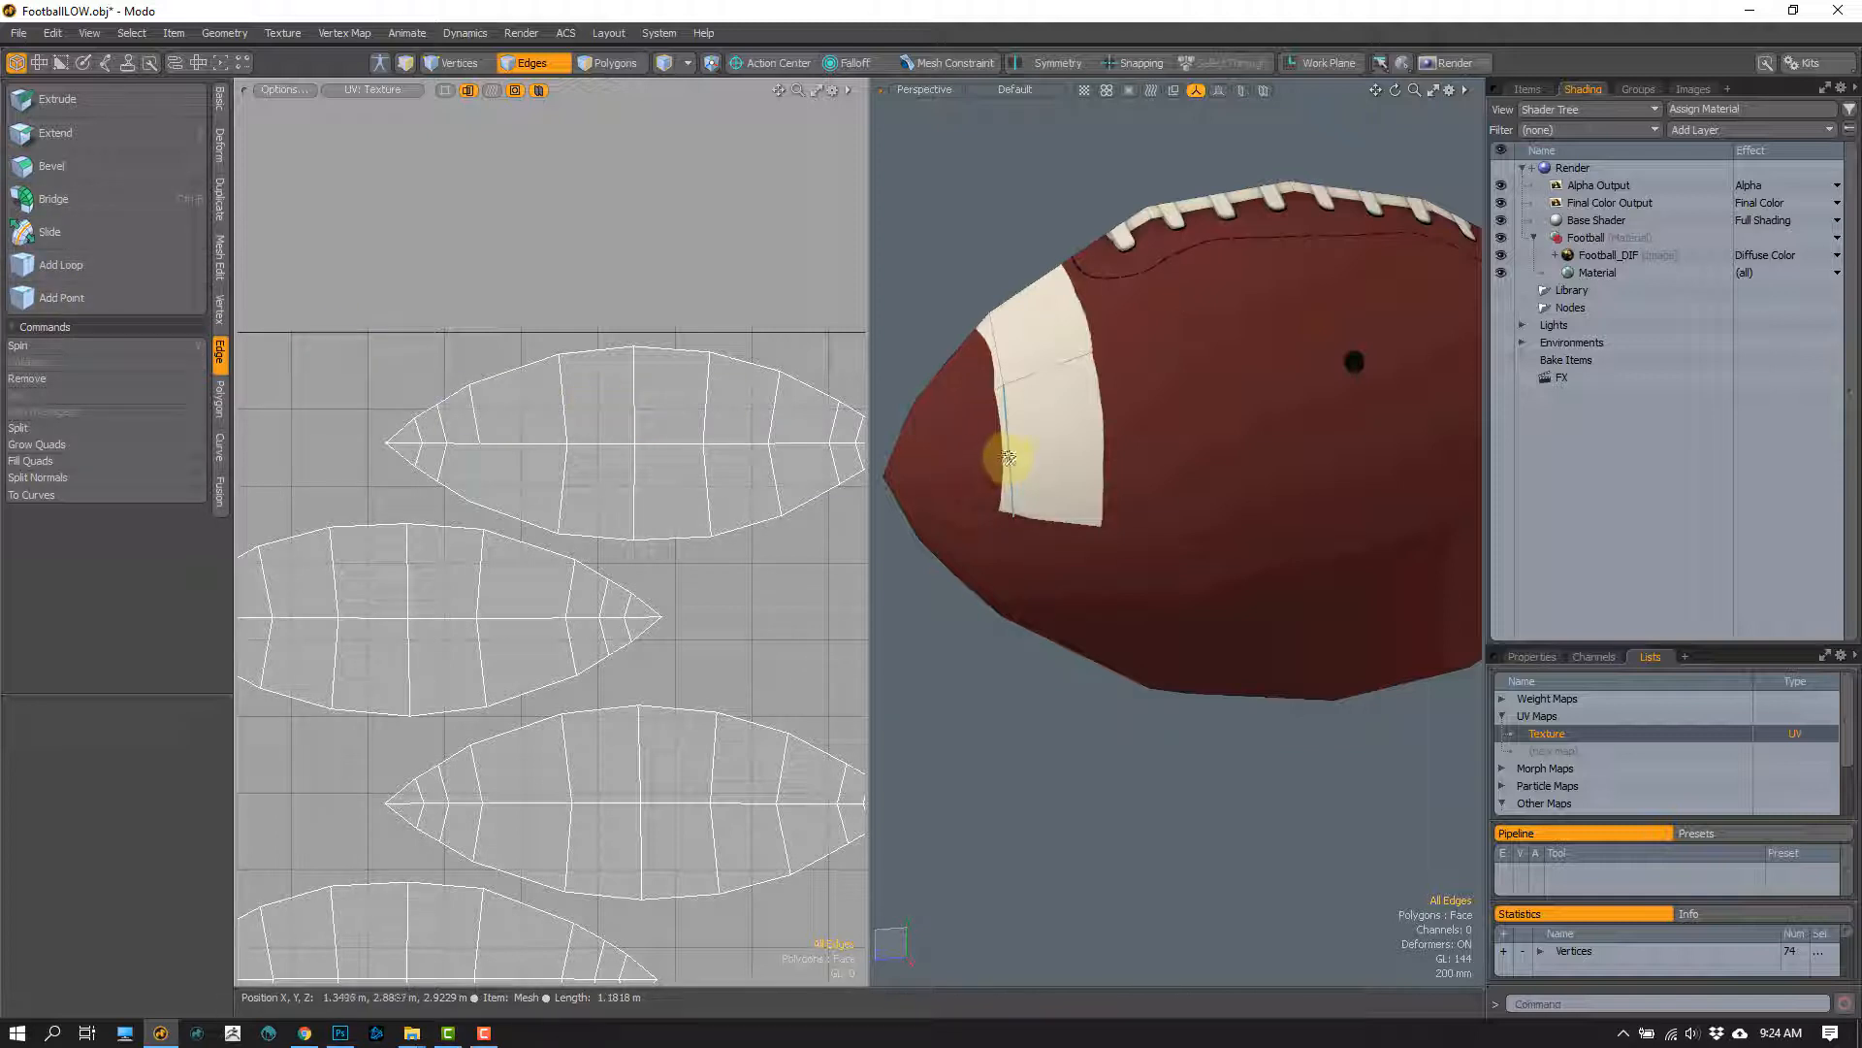
Step: Move the slid edge loop along the football's length with the Transform tool's Slip UVs enabled, and undo the last move
{"action": "key", "text": "w"}
{"action": "left_click_drag", "start_coordinate": [1009, 509], "coordinate": [1024, 468], "text": "alt"}
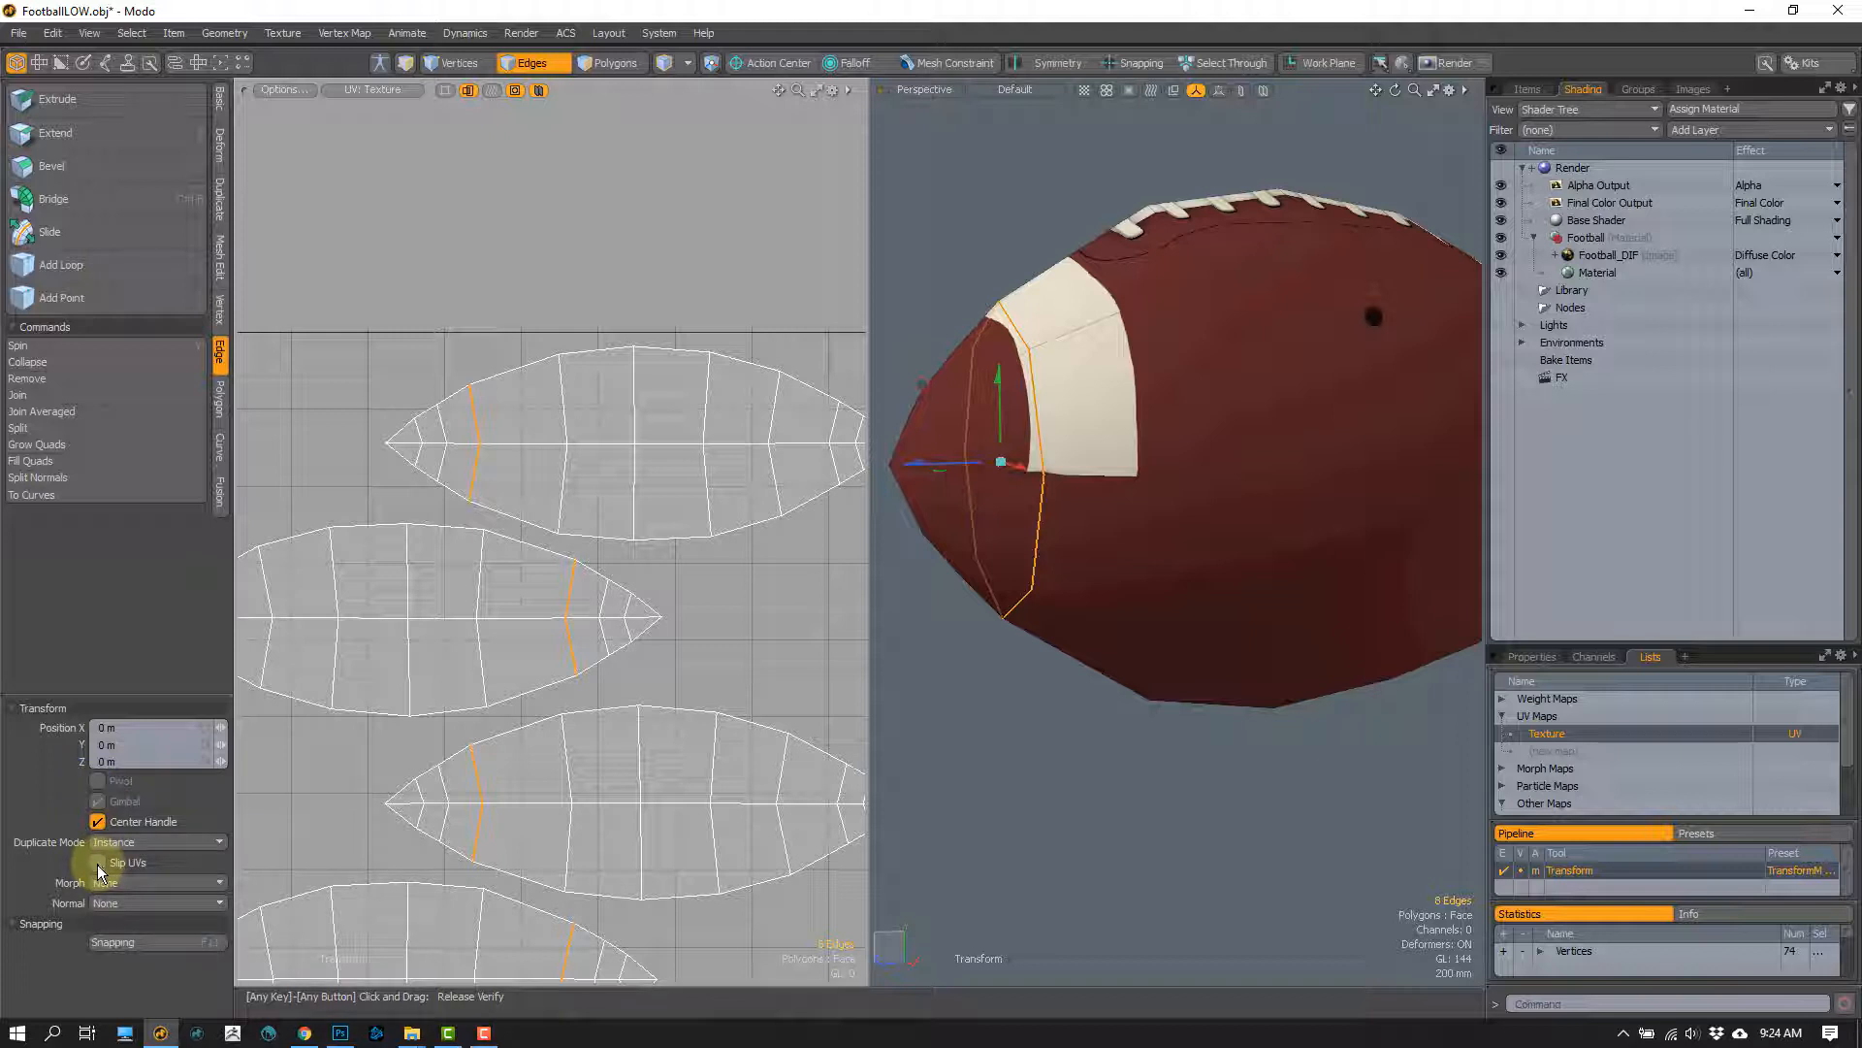
{"action": "left_click_drag", "start_coordinate": [1035, 499], "coordinate": [908, 478], "text": "alt"}
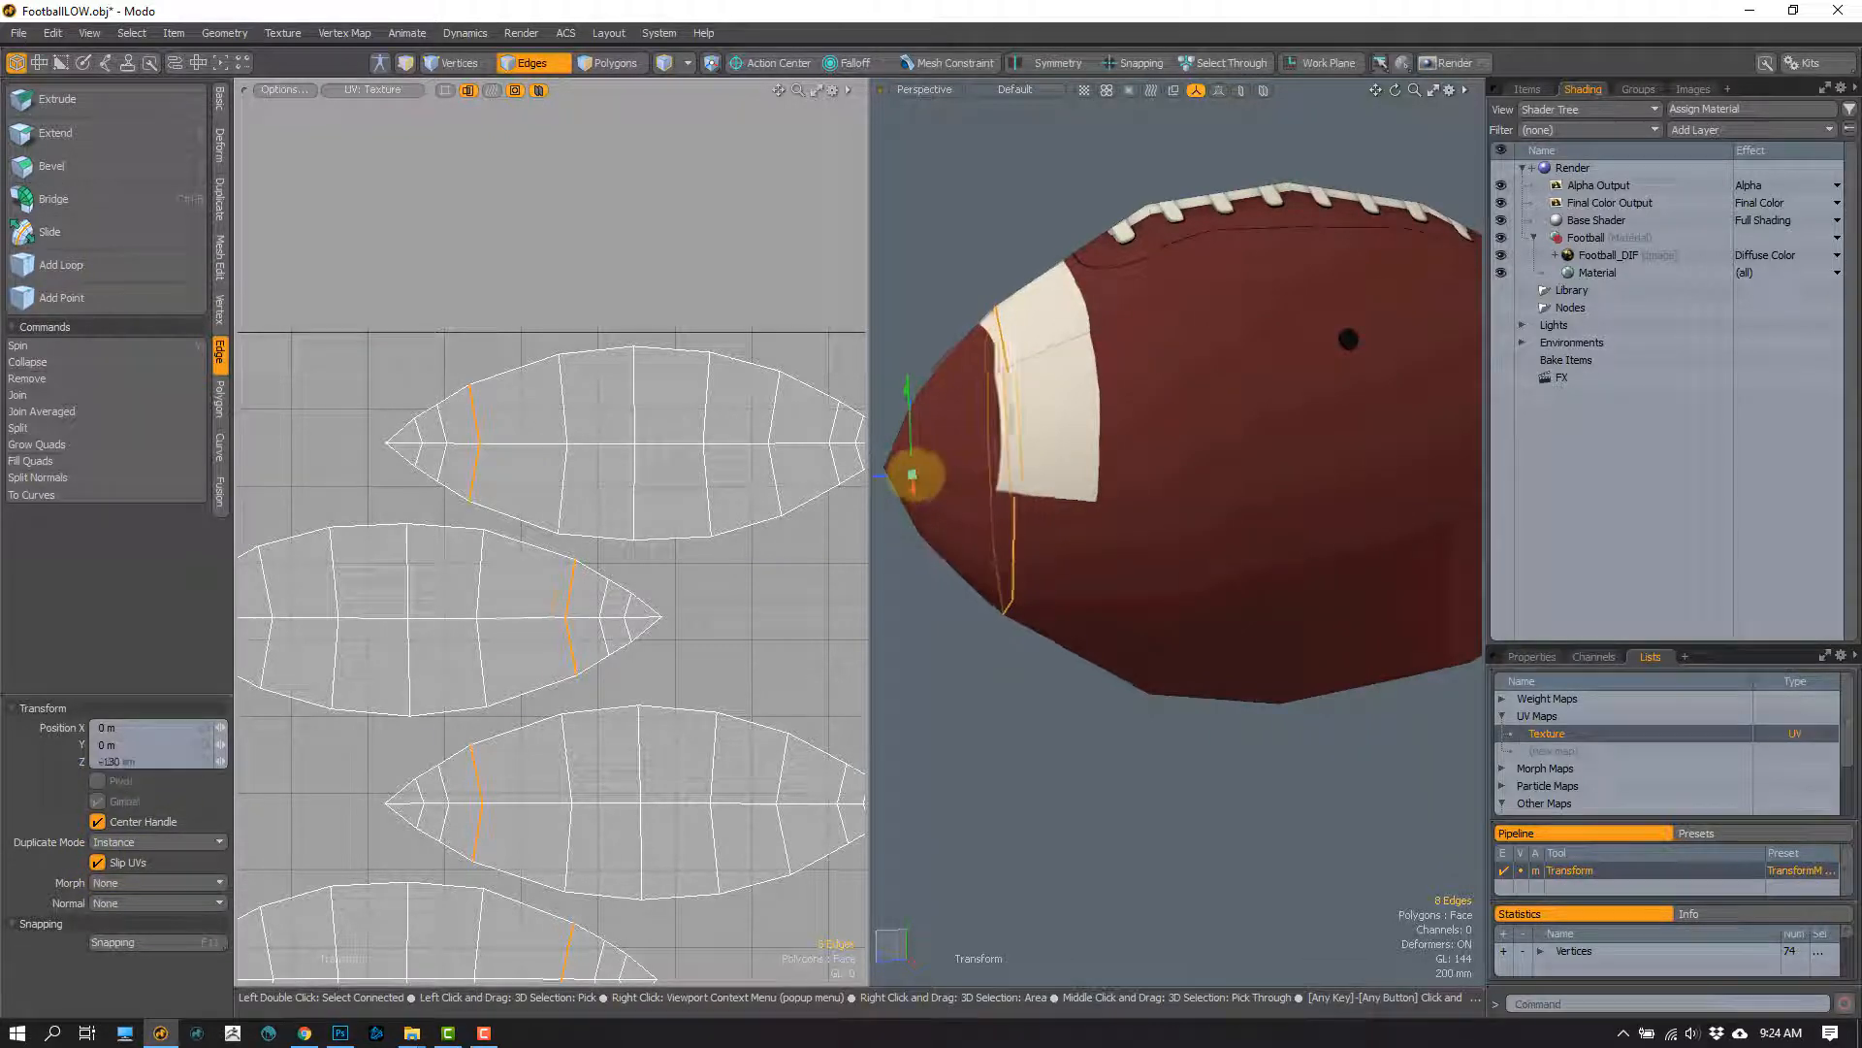
{"action": "left_click", "coordinate": [117, 856]}
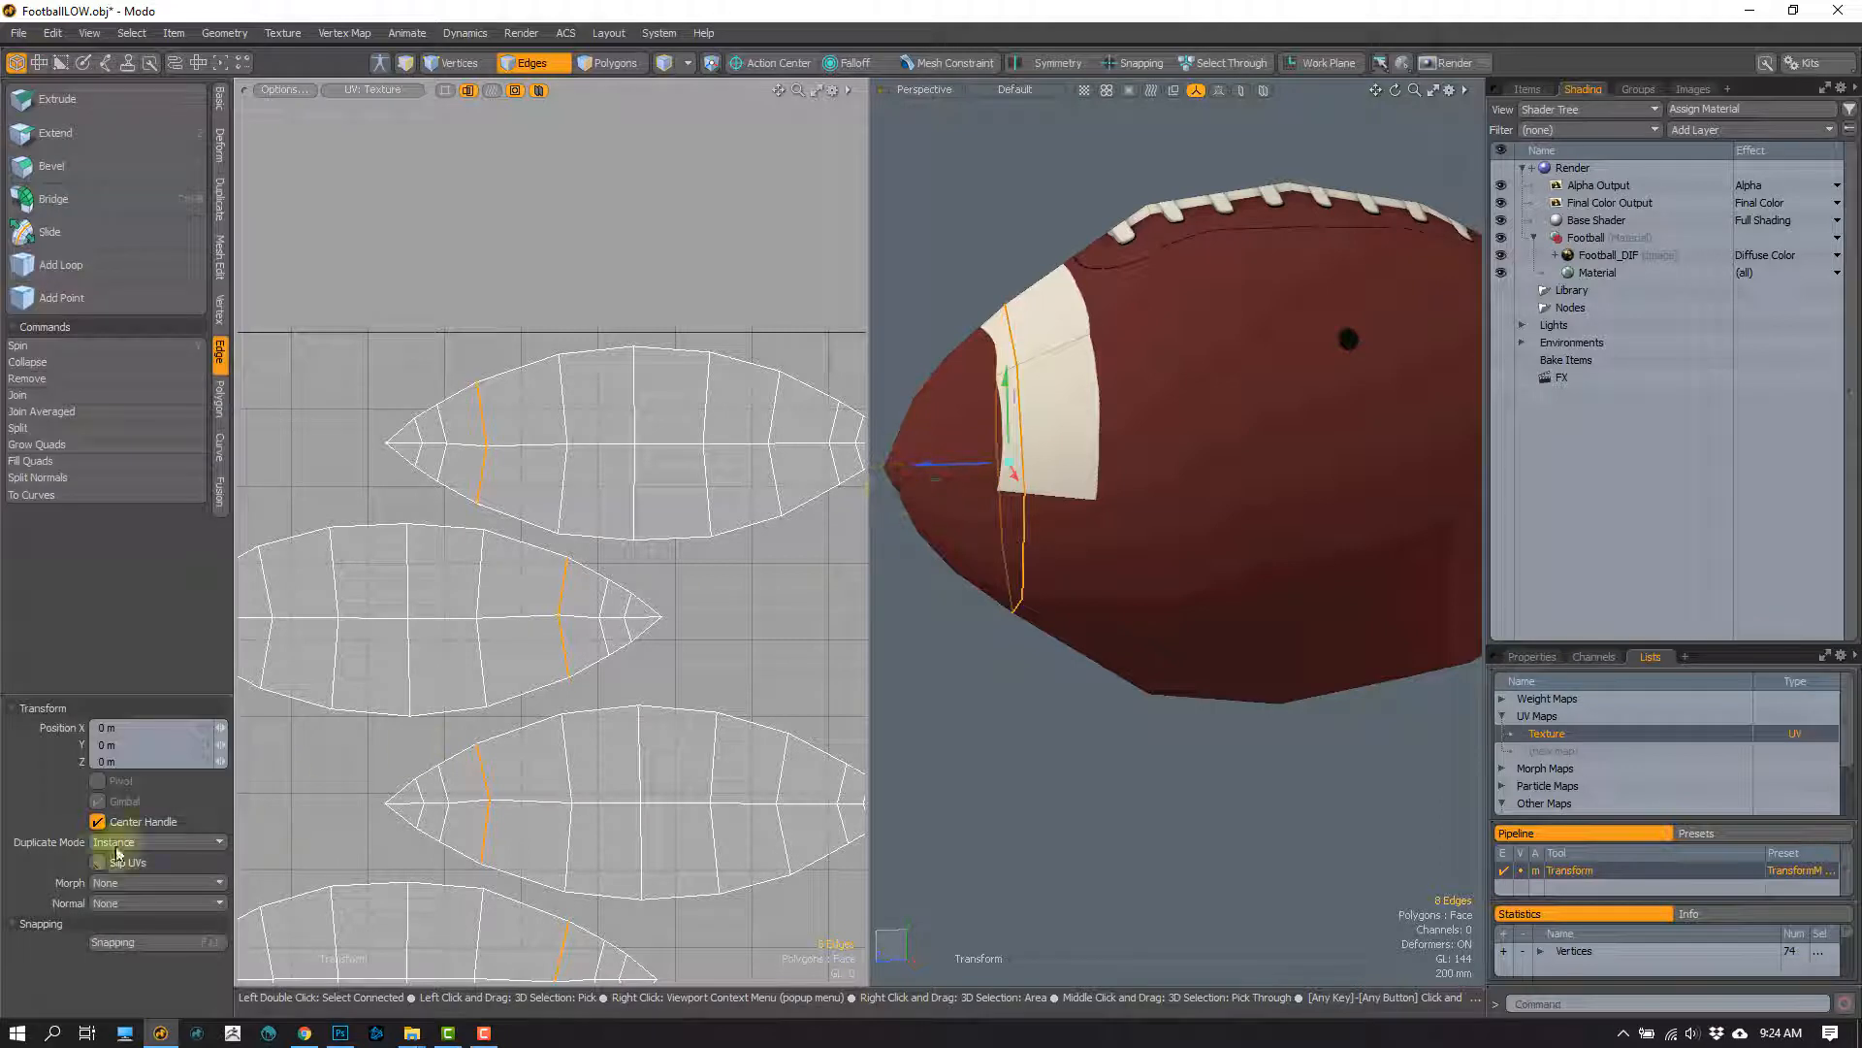
{"action": "left_click", "coordinate": [97, 861]}
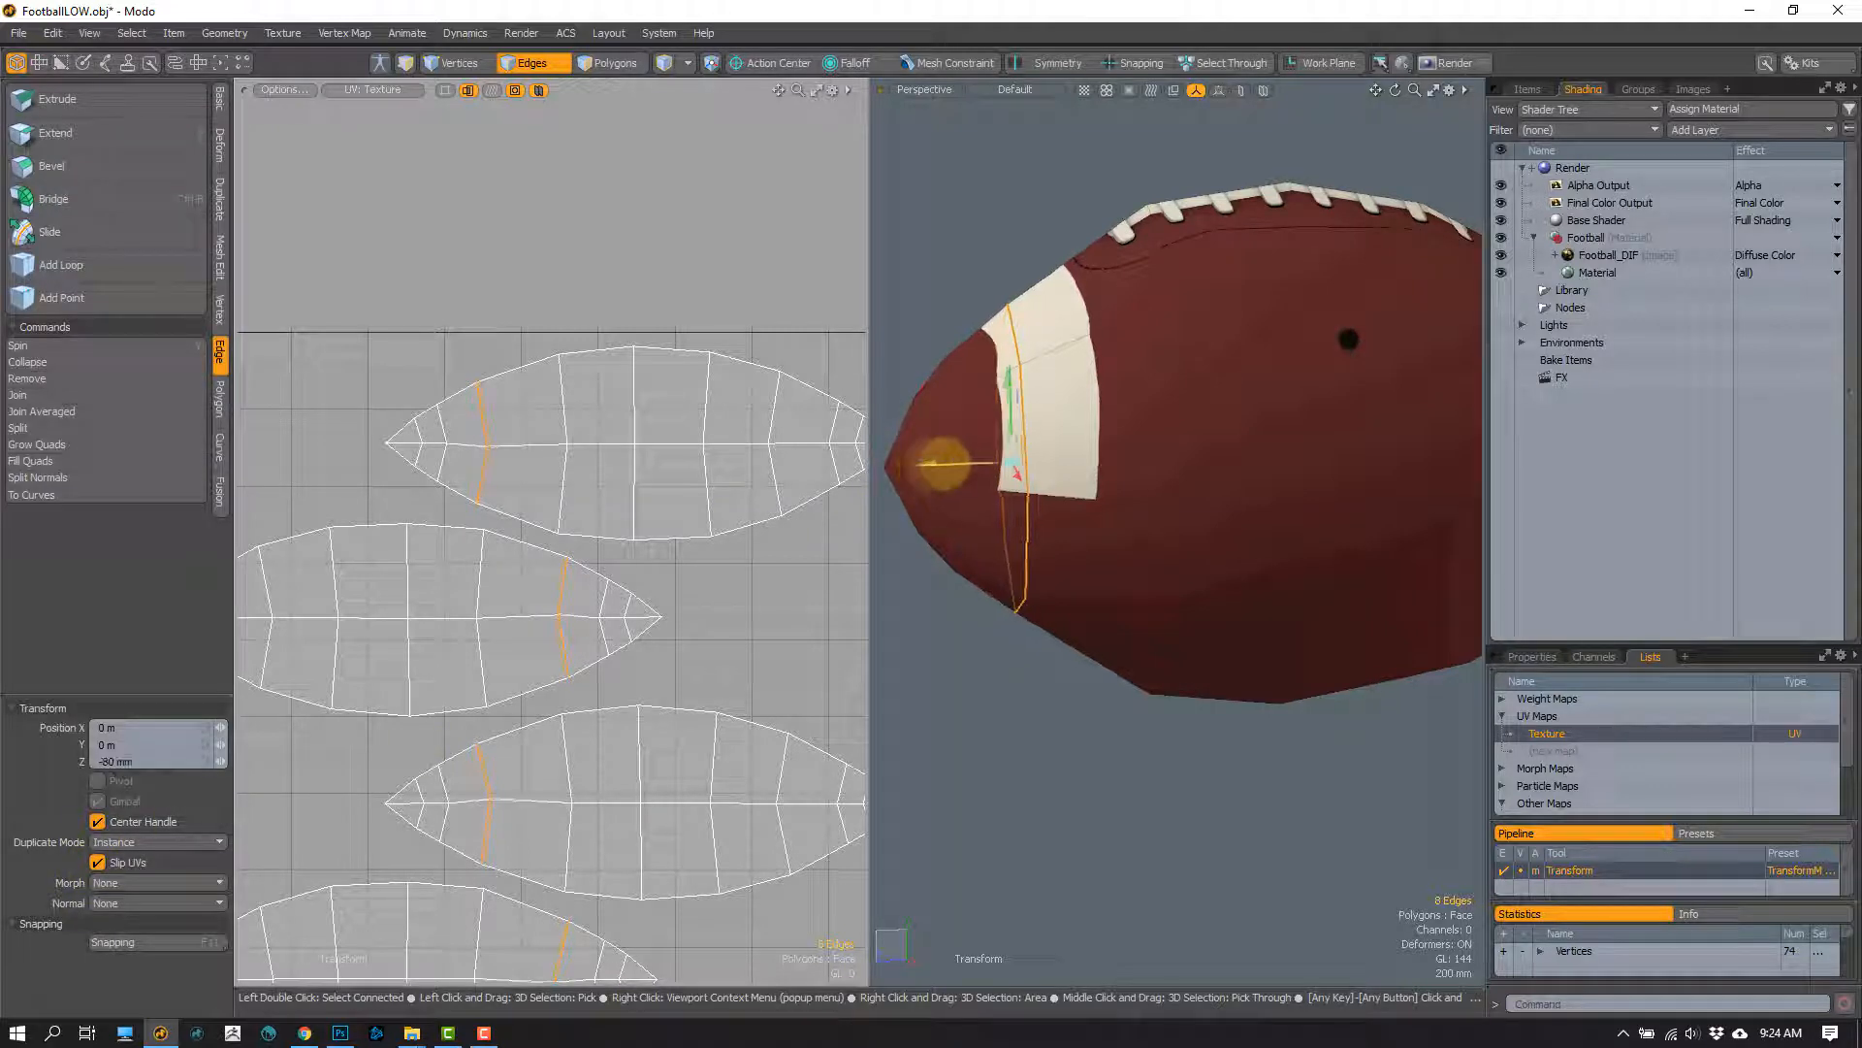
{"action": "left_click_drag", "start_coordinate": [943, 464], "coordinate": [1201, 405]}
{"action": "key", "text": "ctrl+z"}
{"action": "left_click_drag", "start_coordinate": [1201, 404], "coordinate": [1018, 456], "text": "alt+shift"}
{"action": "key", "text": "space"}
Step: Switch to polygon selection and examine the football's polygons and texture against its four UV islands
{"action": "left_click_drag", "start_coordinate": [1019, 456], "coordinate": [1059, 516], "text": "alt+shift"}
{"action": "key", "text": "3"}
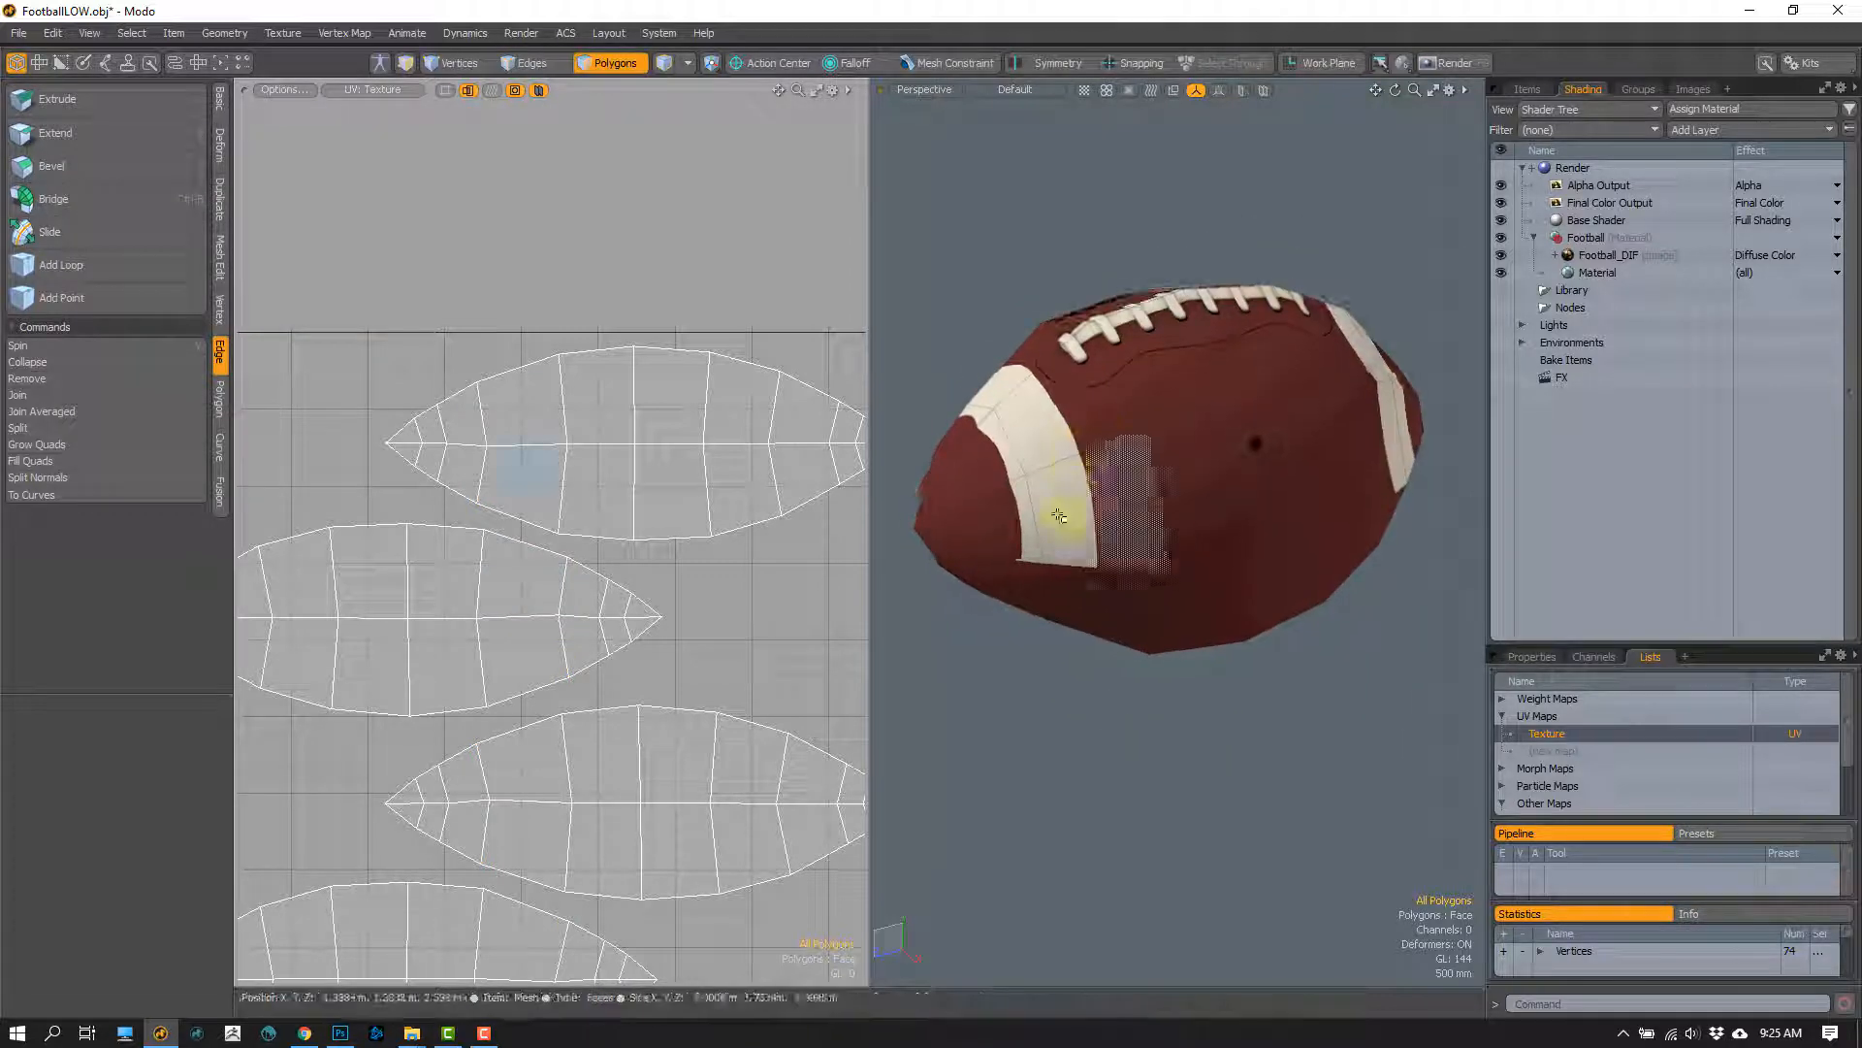
{"action": "left_click_drag", "start_coordinate": [1106, 673], "coordinate": [1068, 632], "text": "ctrl+alt"}
{"action": "left_click_drag", "start_coordinate": [615, 586], "coordinate": [563, 469], "text": "ctrl+alt"}
{"action": "left_click_drag", "start_coordinate": [1237, 349], "coordinate": [1155, 424], "text": "alt"}
{"action": "left_click_drag", "start_coordinate": [1168, 316], "coordinate": [1209, 371]}
{"action": "left_click", "coordinate": [1266, 236]}
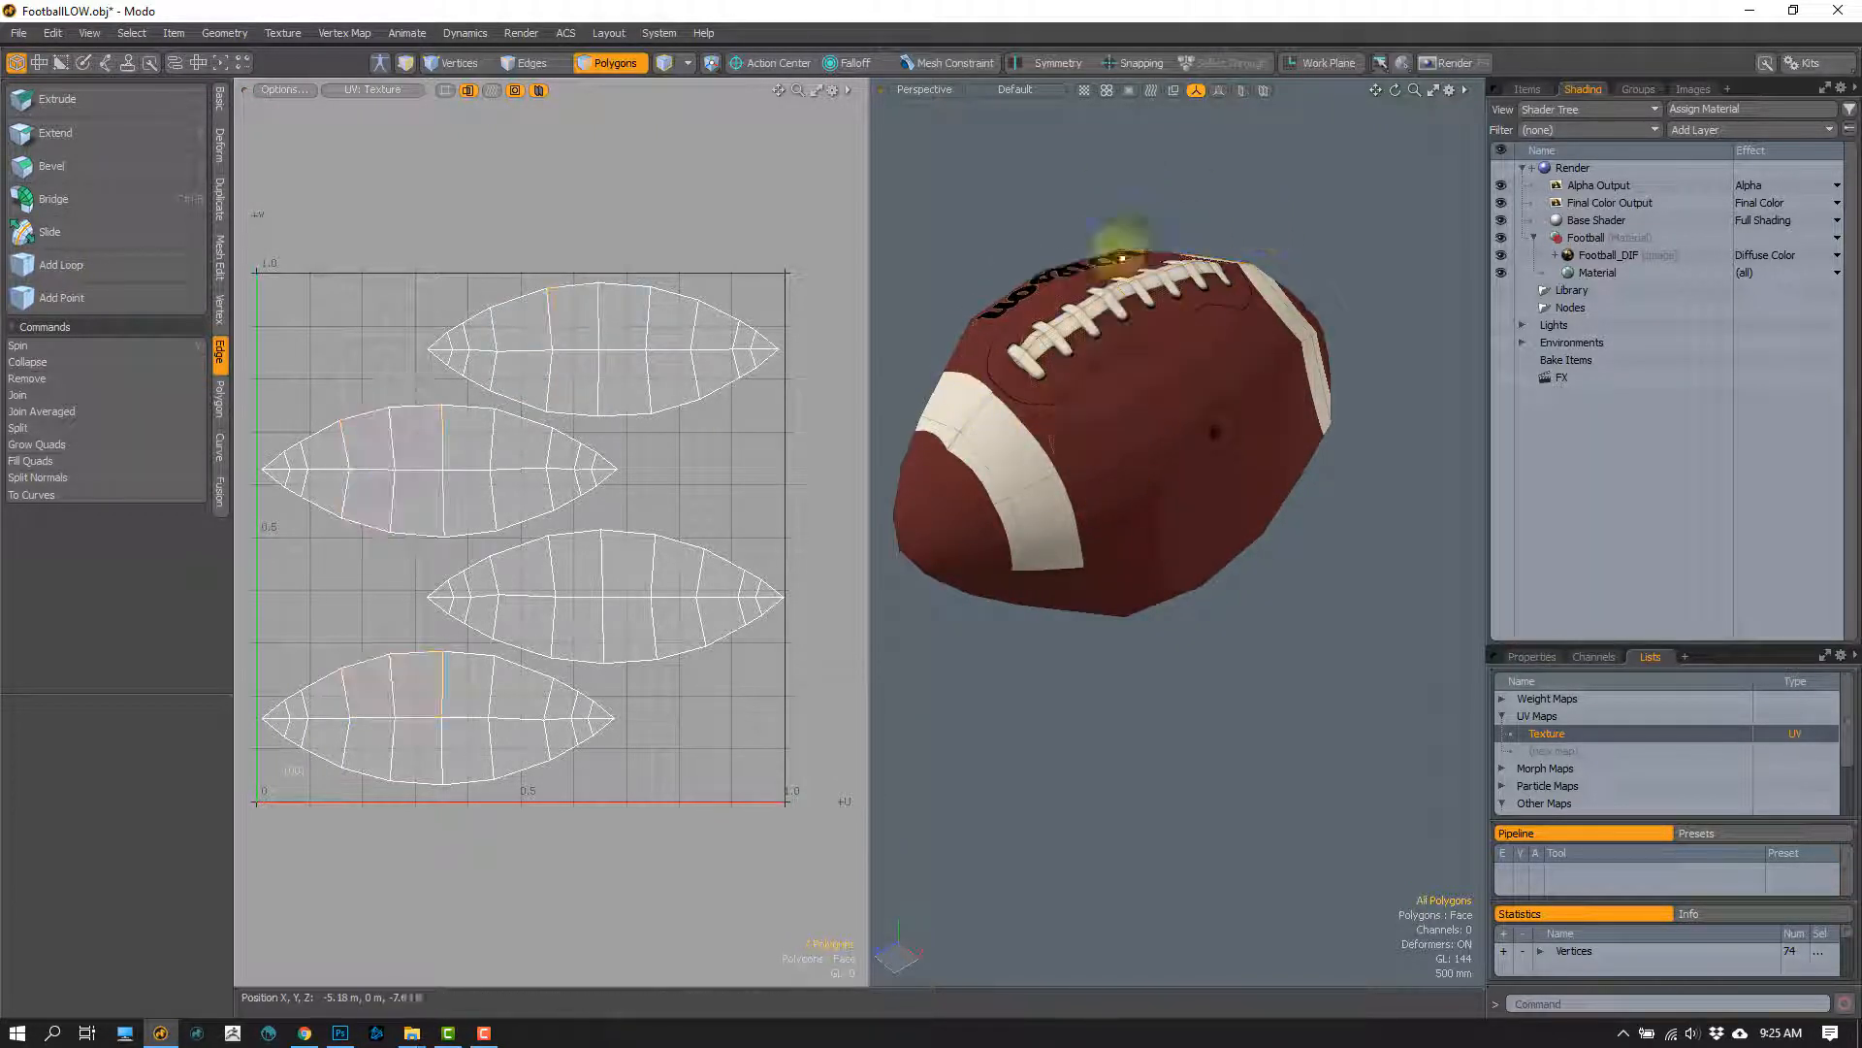
{"action": "left_click", "coordinate": [1226, 362]}
{"action": "left_click_drag", "start_coordinate": [1118, 424], "coordinate": [1058, 310], "text": "ctrl+alt"}
{"action": "left_click", "coordinate": [1295, 679]}
Step: Try cutting new edges across the panel beside the laces with Edge Slice
{"action": "key", "text": "c"}
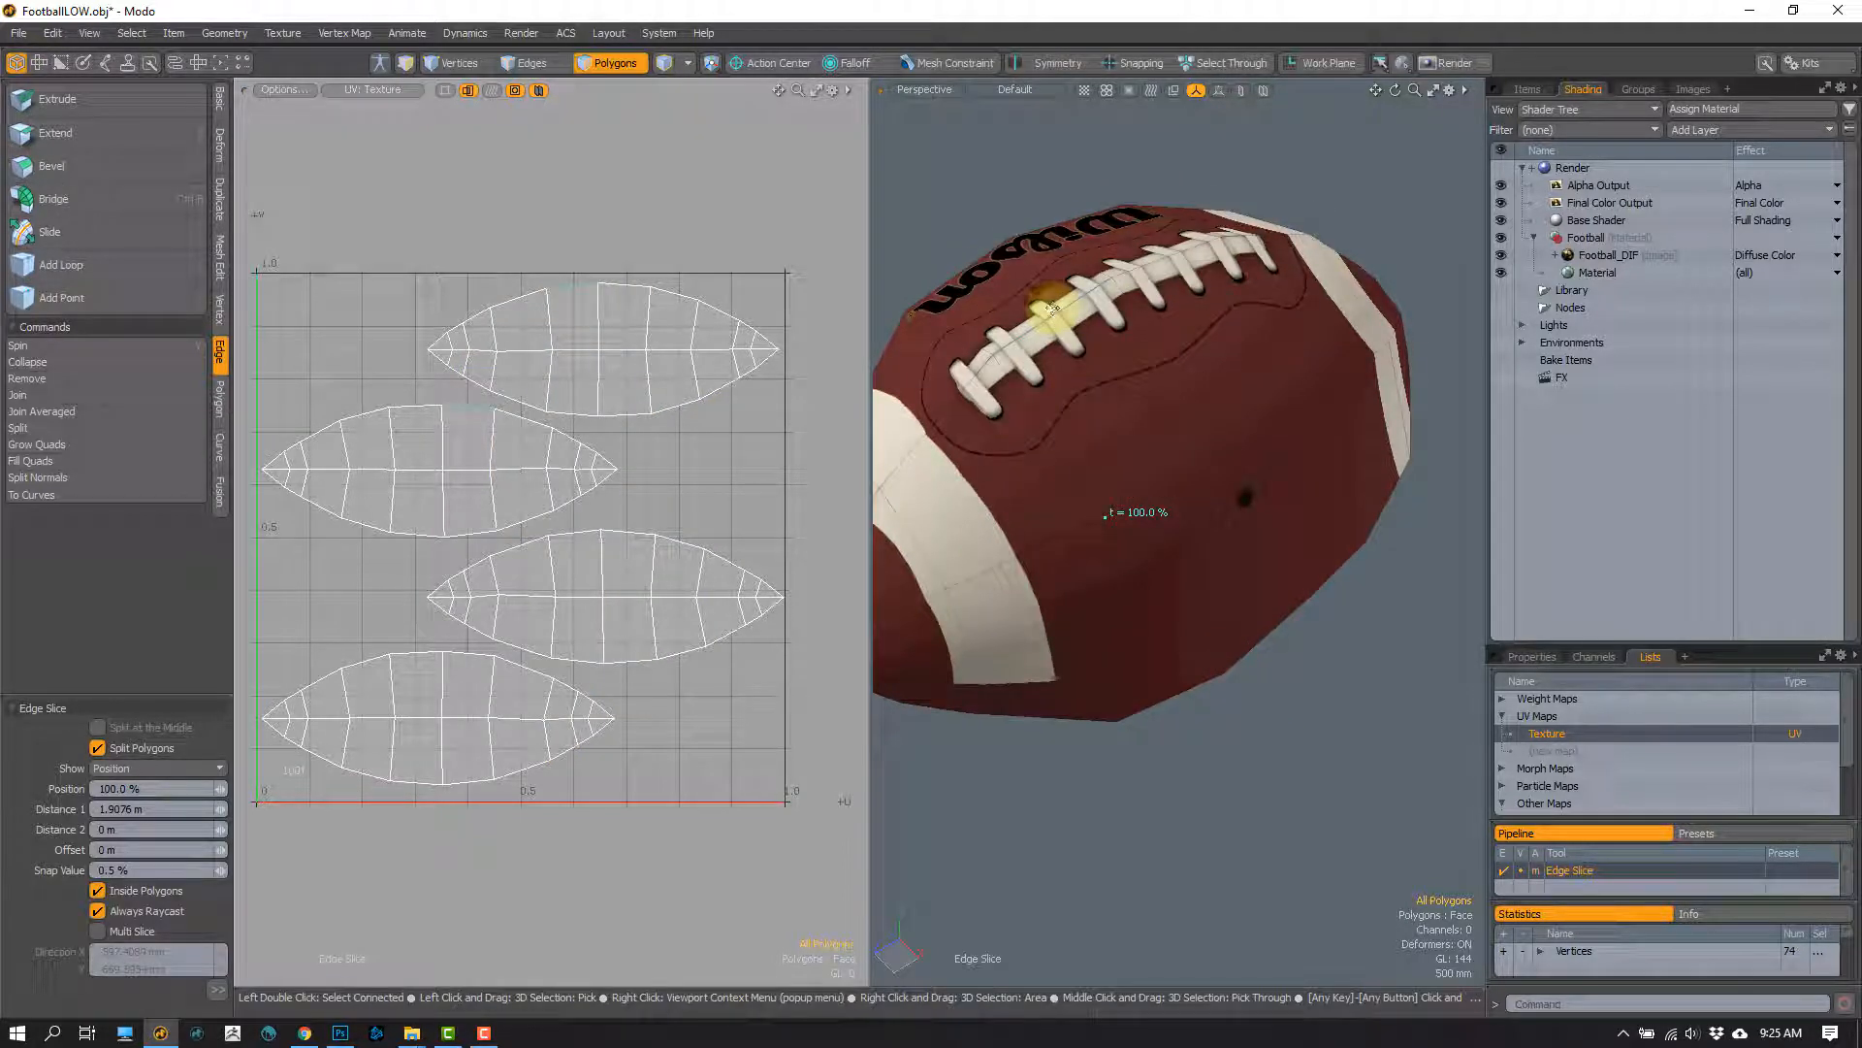
{"action": "left_click", "coordinate": [1053, 309]}
{"action": "left_click", "coordinate": [1178, 373]}
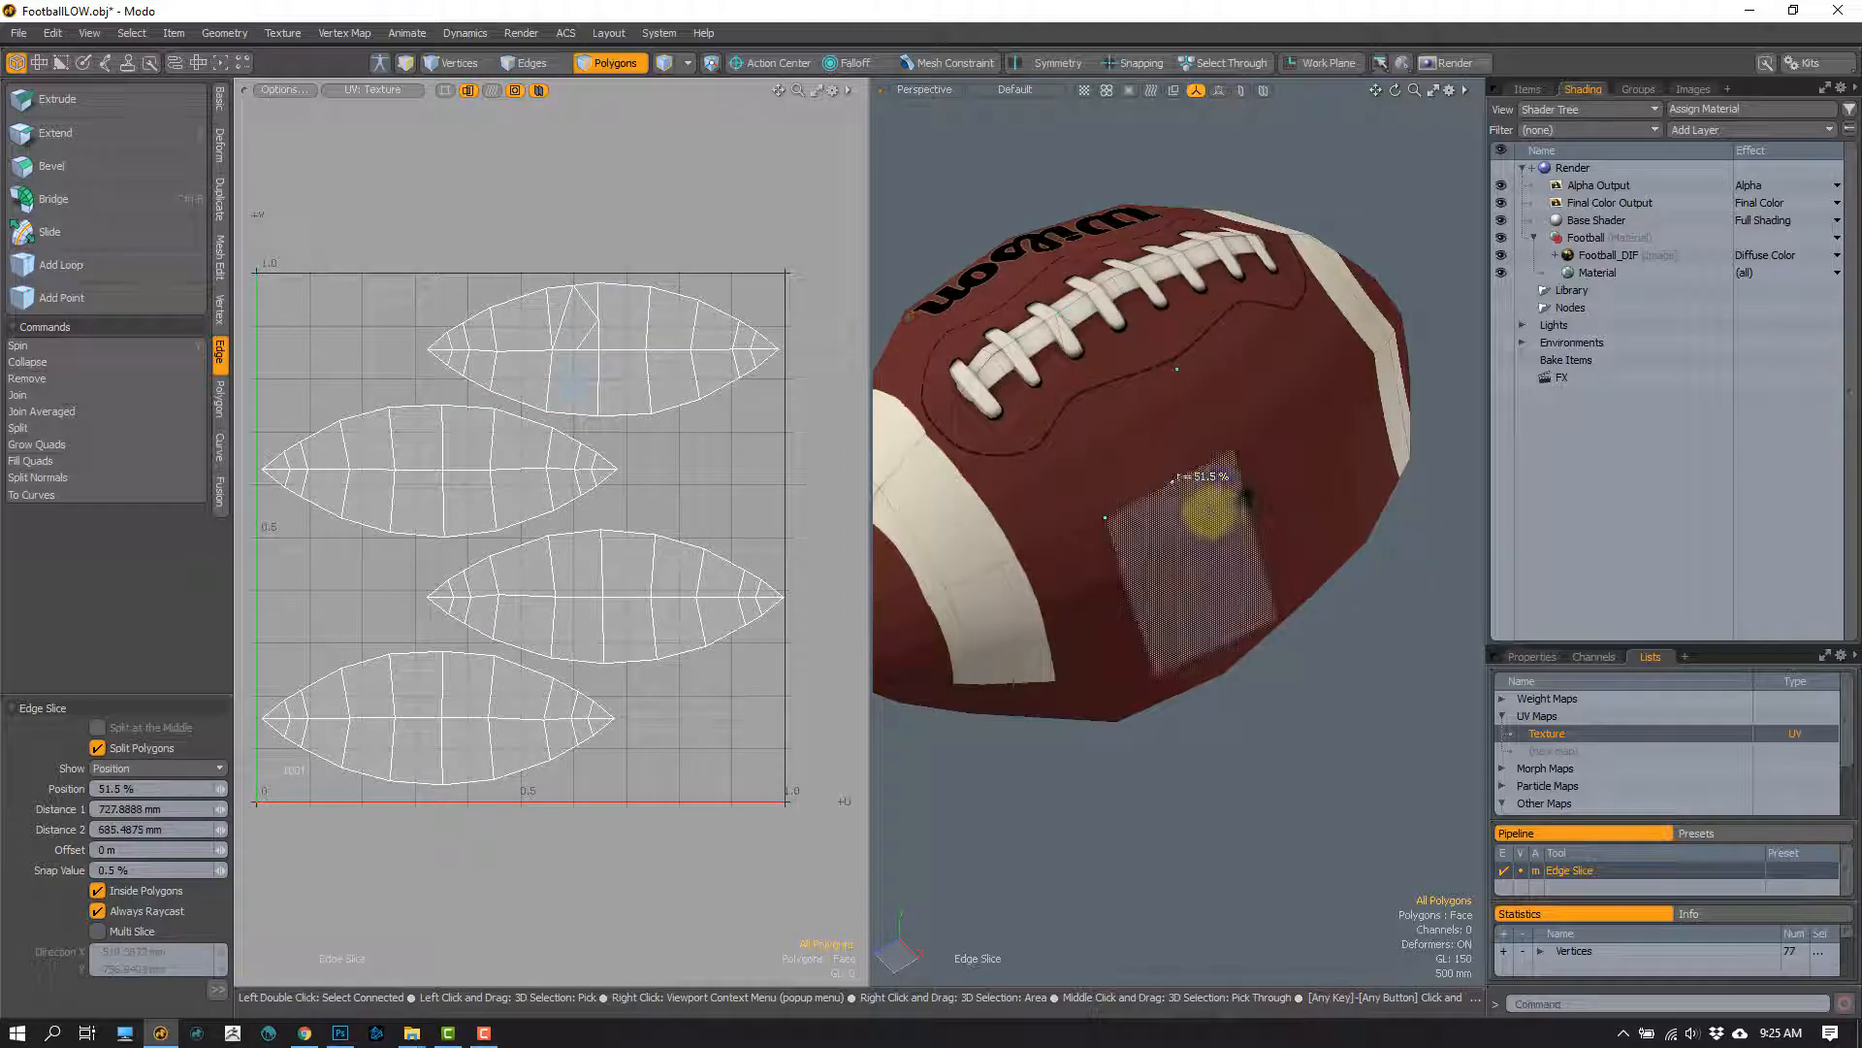
{"action": "key", "text": "space"}
Step: Try extruding the polygon beside the laces outward and examine the texture and UVs on its new sides
{"action": "left_click_drag", "start_coordinate": [1120, 491], "coordinate": [1158, 436], "text": "alt"}
{"action": "key", "text": "e"}
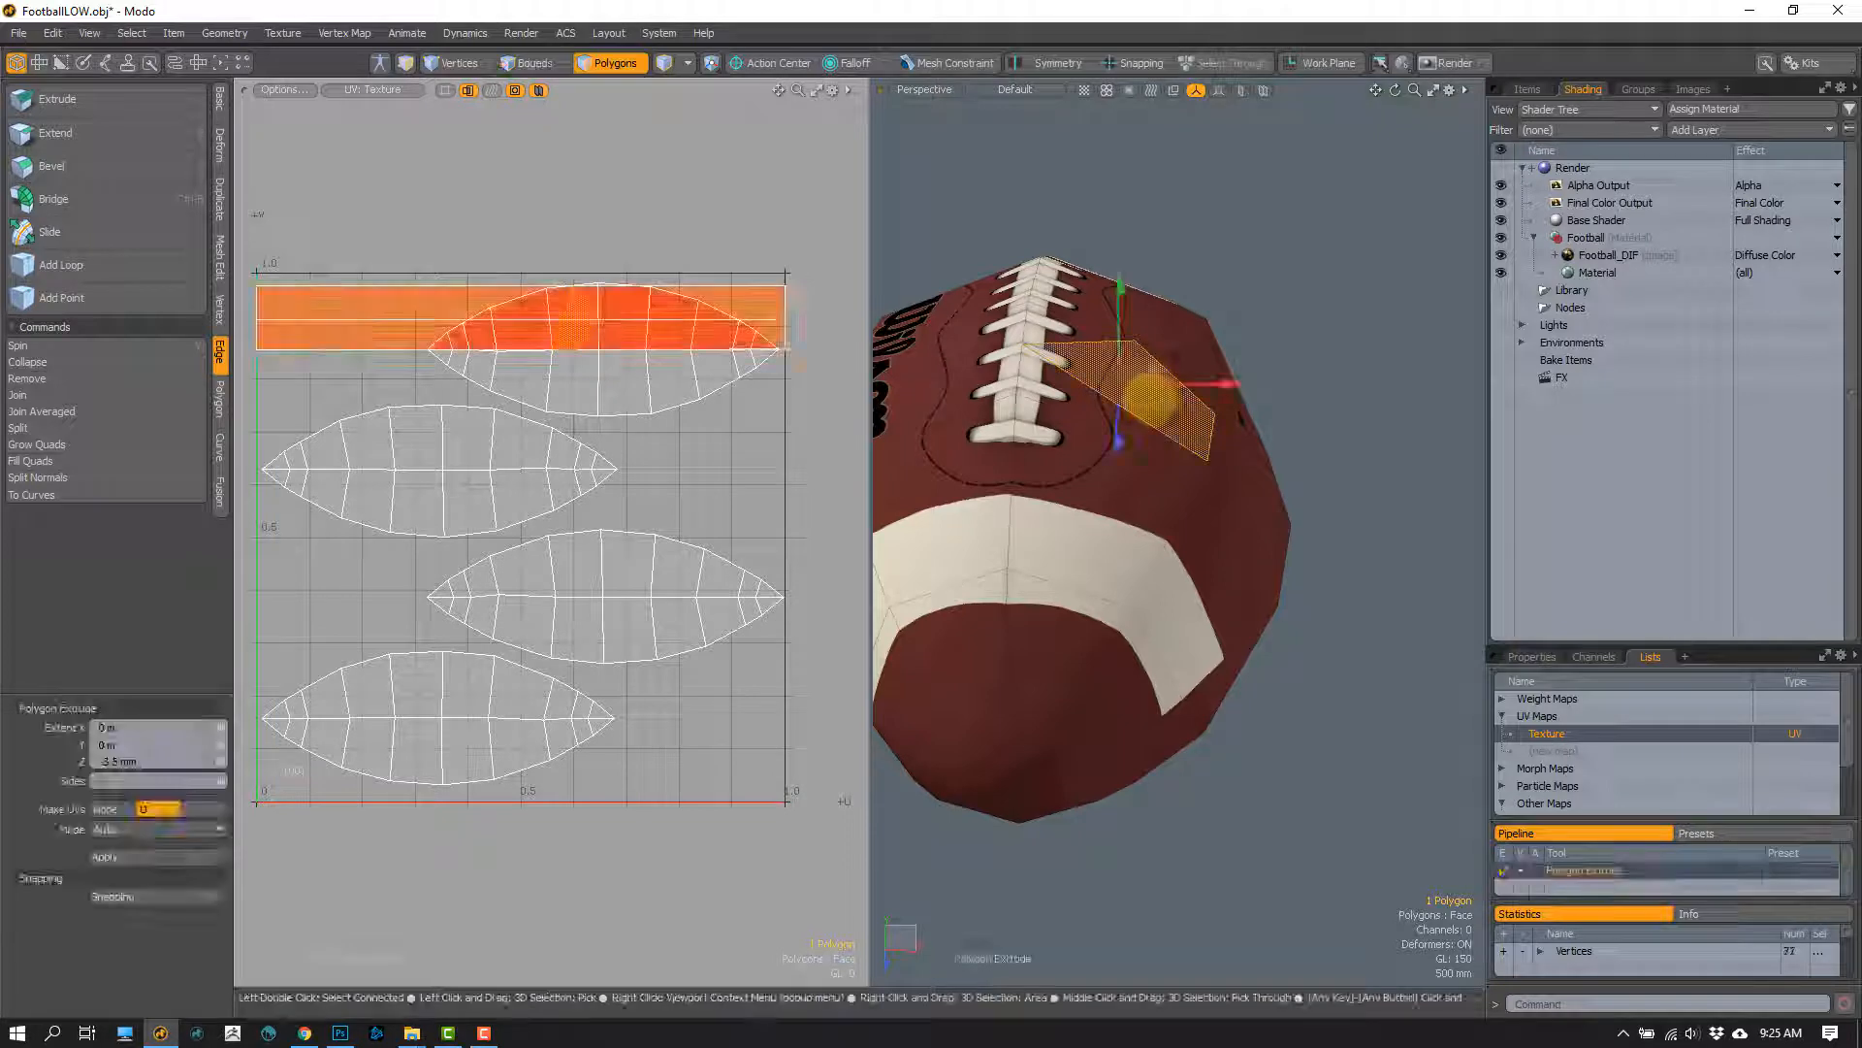
{"action": "left_click_drag", "start_coordinate": [1158, 390], "coordinate": [1245, 146], "text": "alt"}
{"action": "key", "text": "w"}
{"action": "key", "text": "q"}
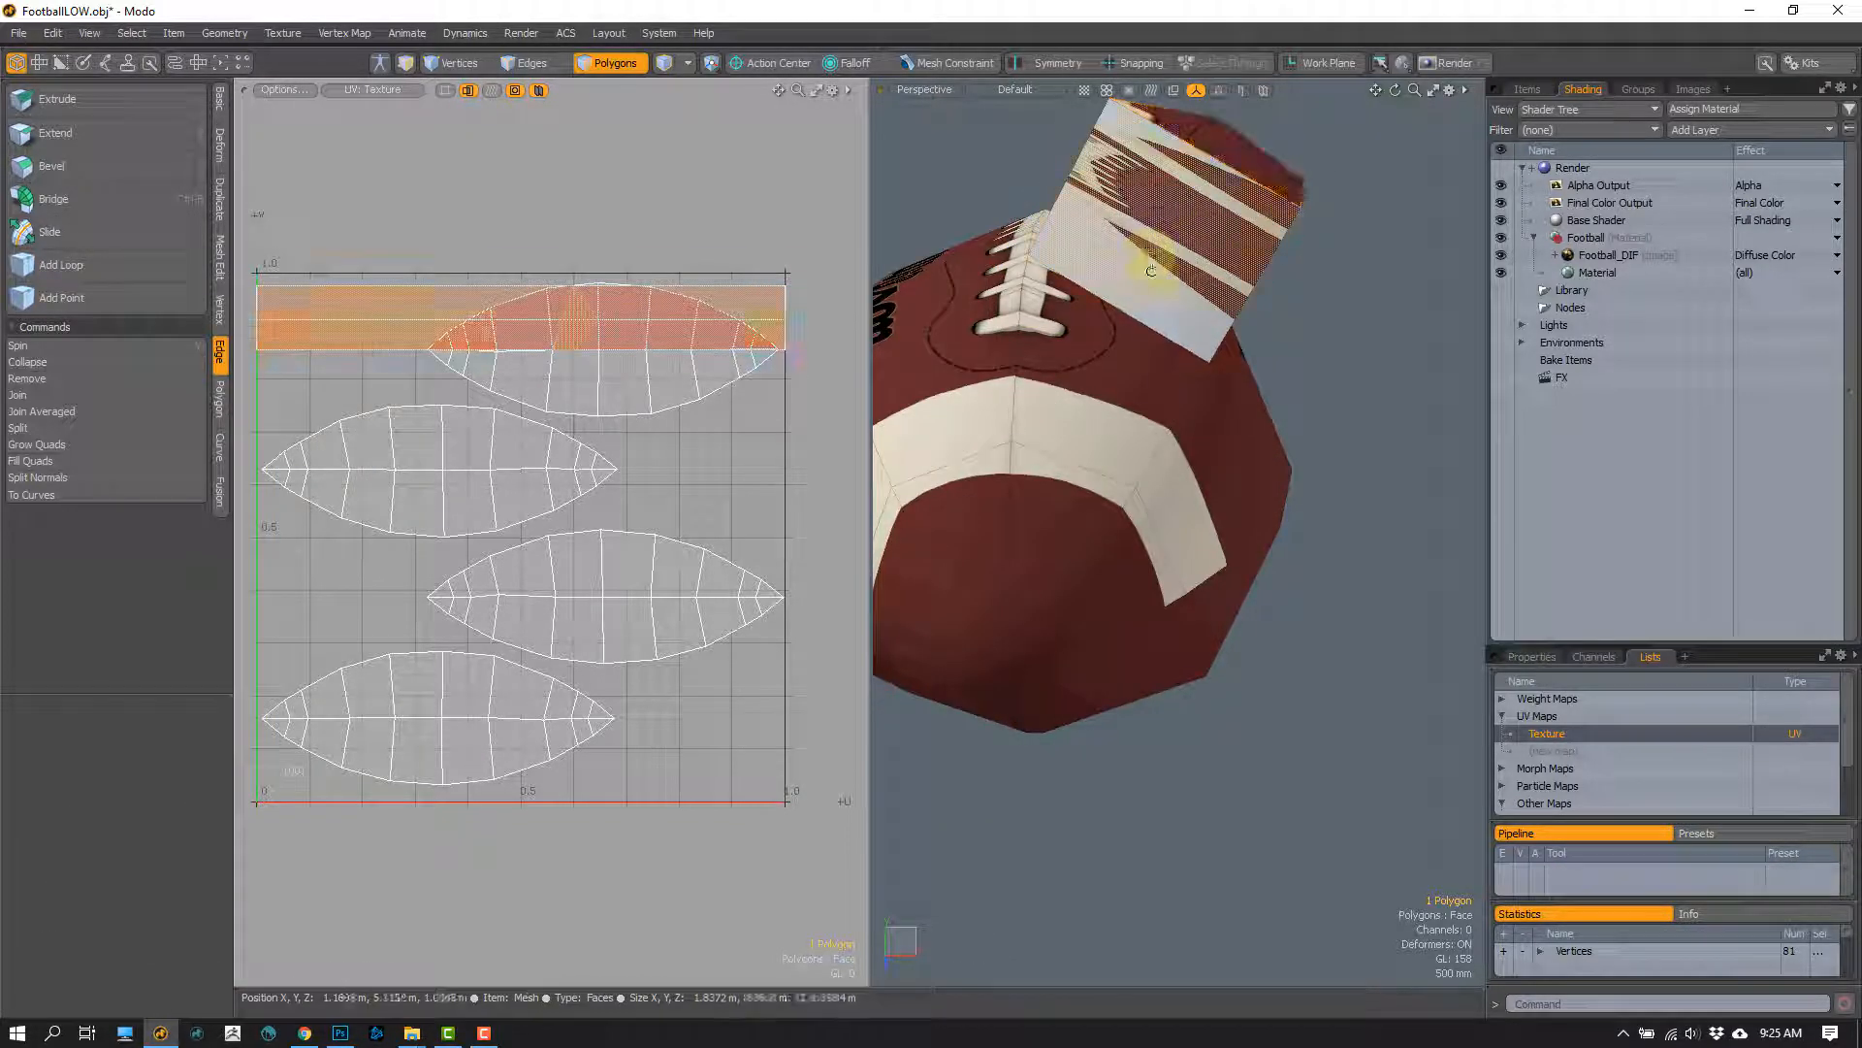
{"action": "left_click_drag", "start_coordinate": [1156, 262], "coordinate": [1111, 375], "text": "alt"}
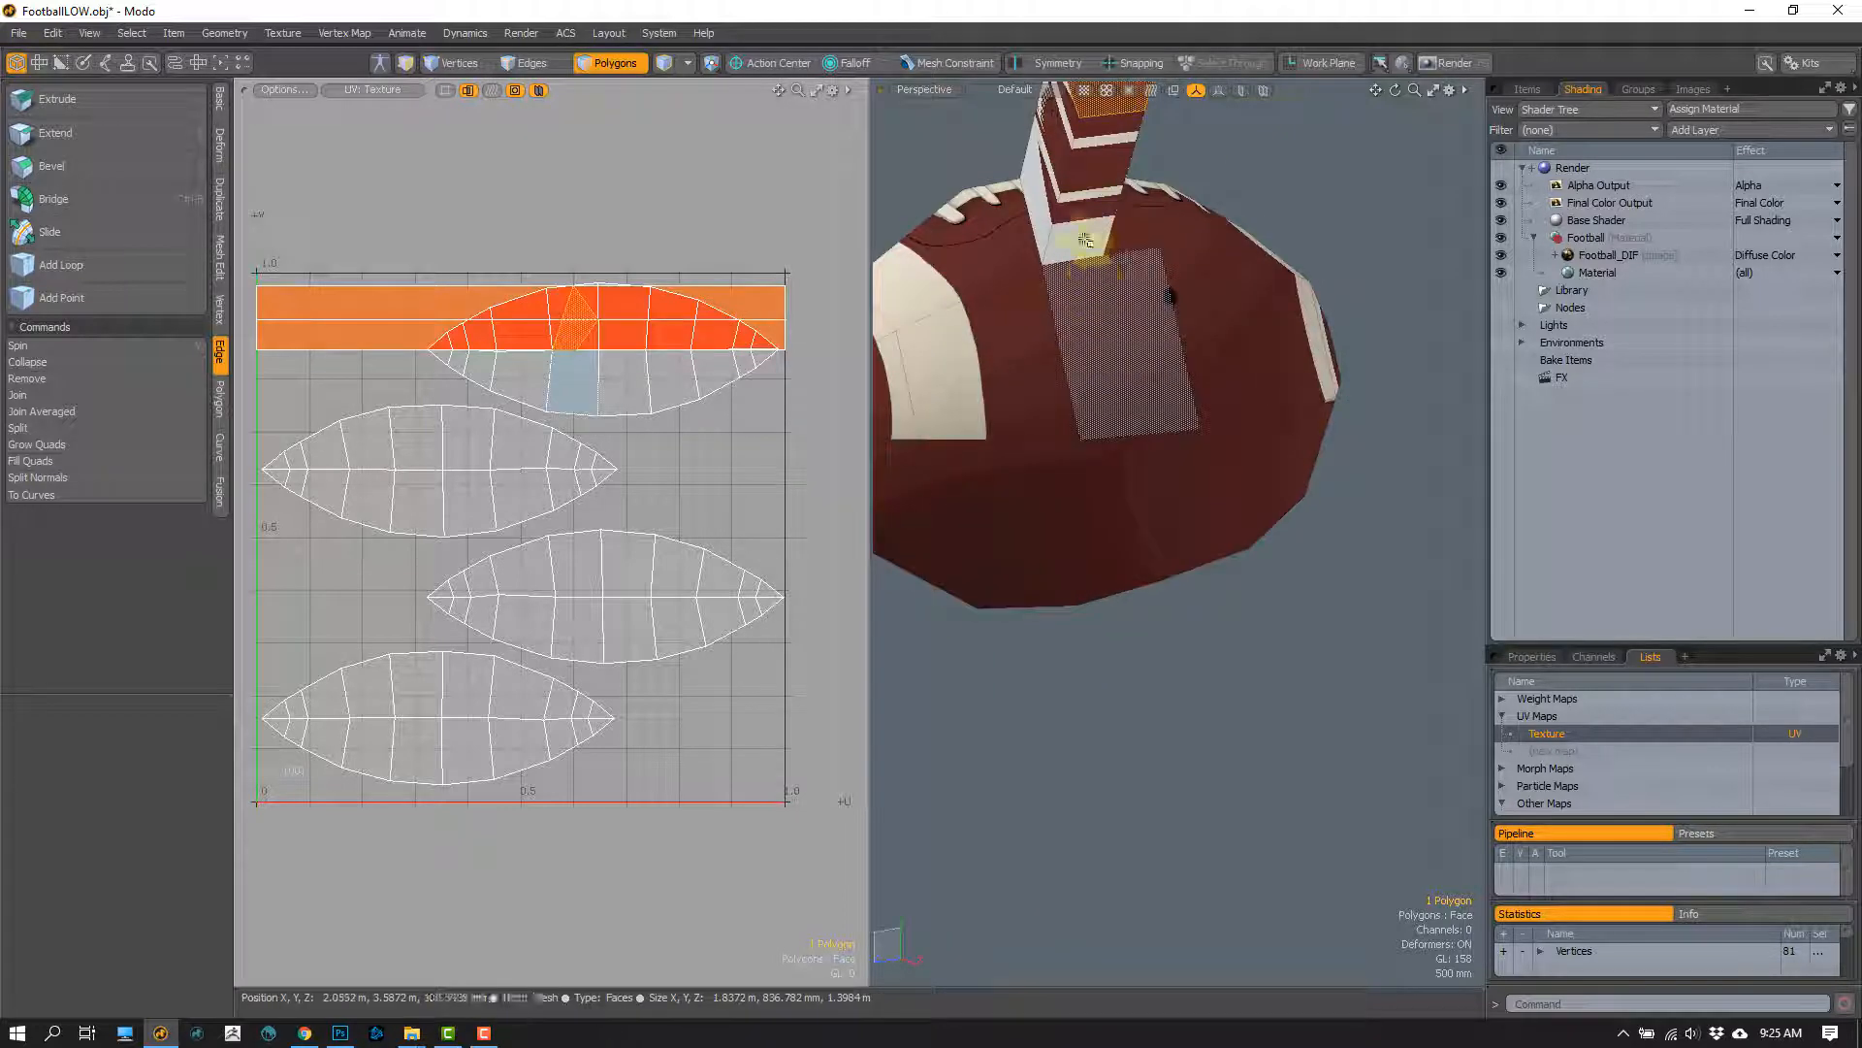
{"action": "left_click", "coordinate": [1115, 235], "text": "shift"}
{"action": "left_click_drag", "start_coordinate": [1118, 237], "coordinate": [912, 375], "text": "alt"}
Step: Look over the available duplication tools, and undo the polygon extrusion beside the laces
{"action": "left_click", "coordinate": [216, 114]}
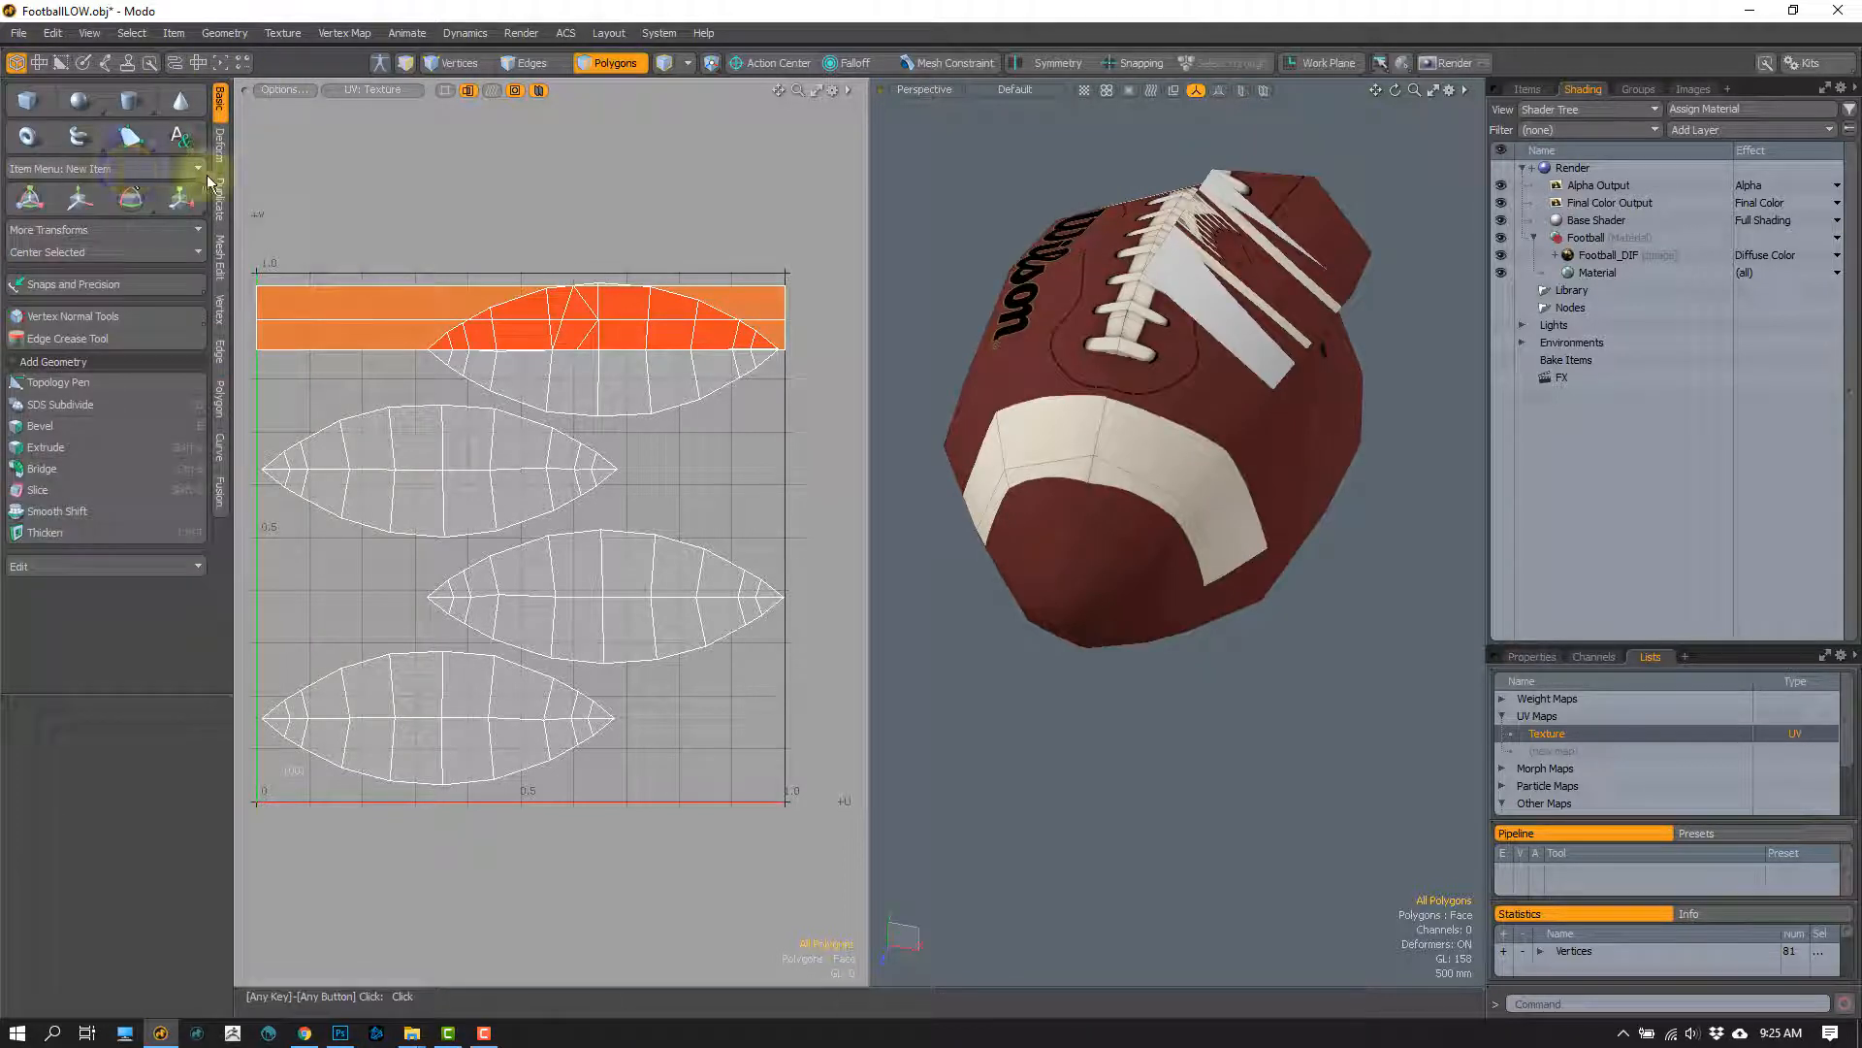
{"action": "left_click", "coordinate": [219, 197]}
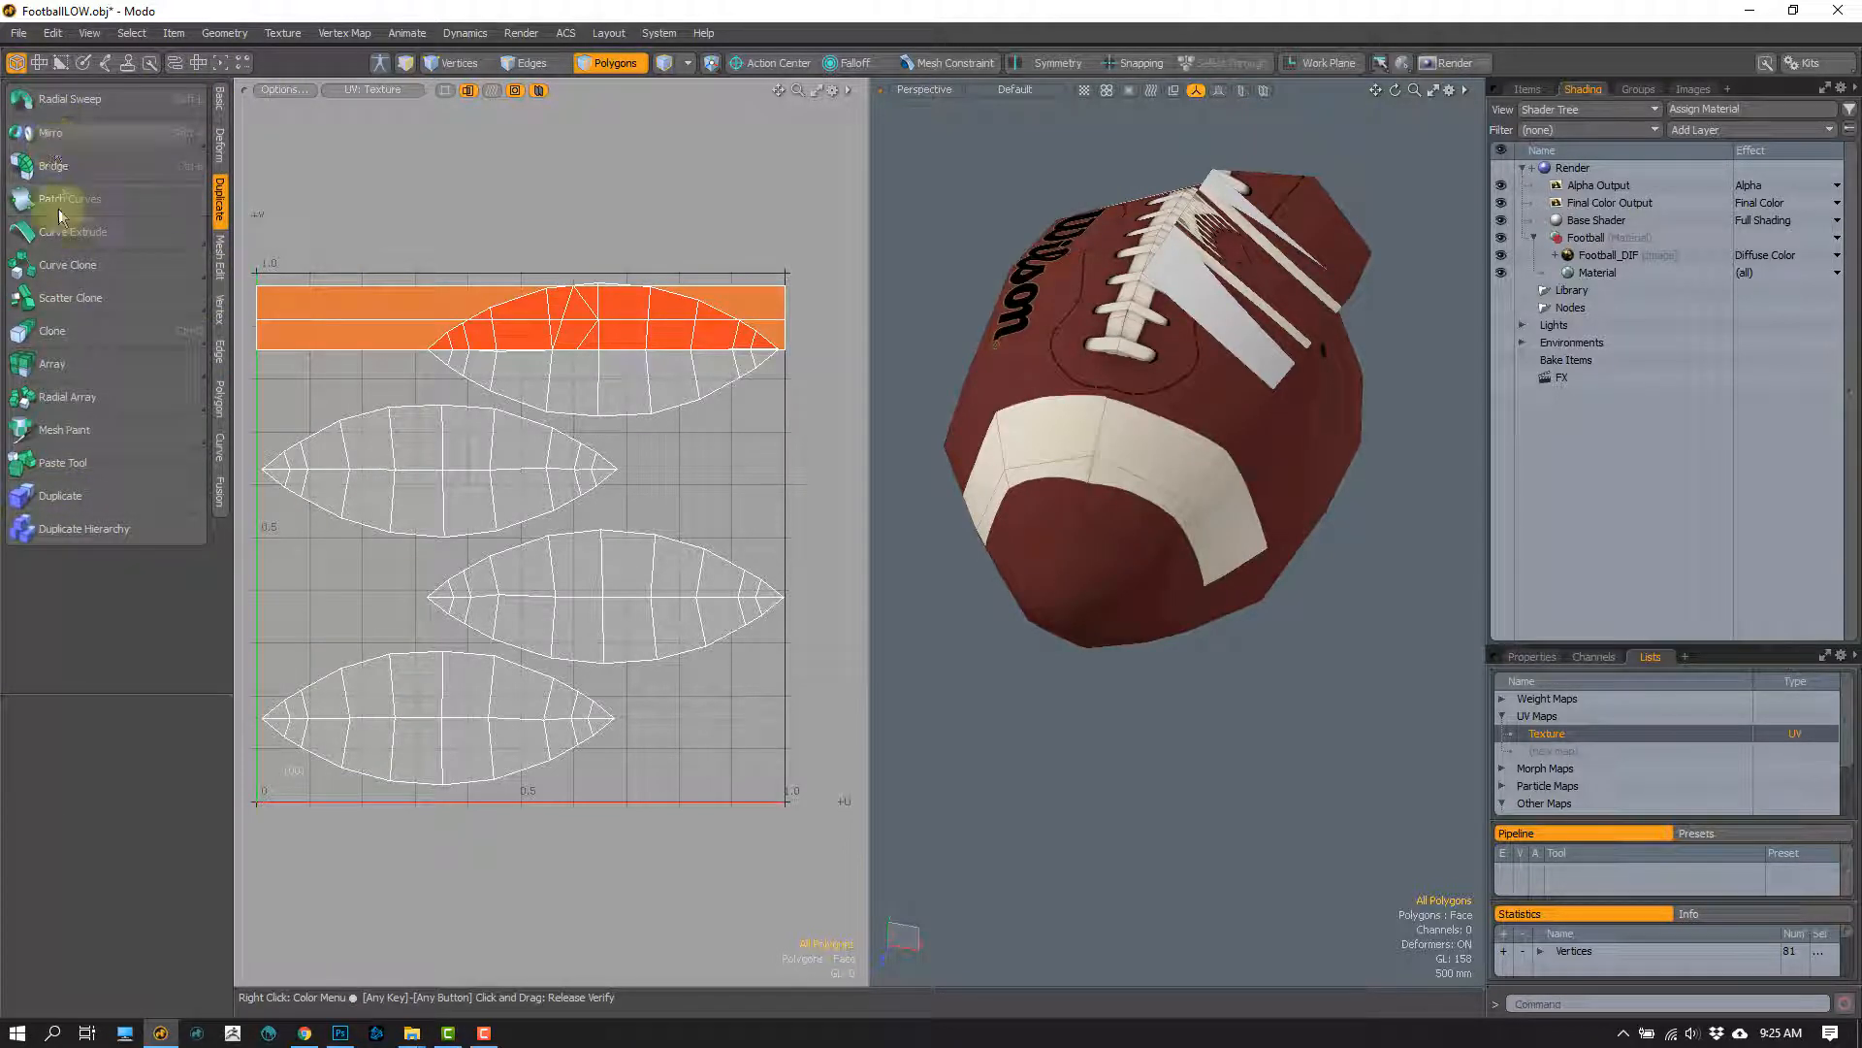
{"action": "key", "text": "ctrl+z"}
{"action": "key", "text": "ctrl+z"}
{"action": "key", "text": "ctrl+z"}
{"action": "key", "text": "ctrl+z"}
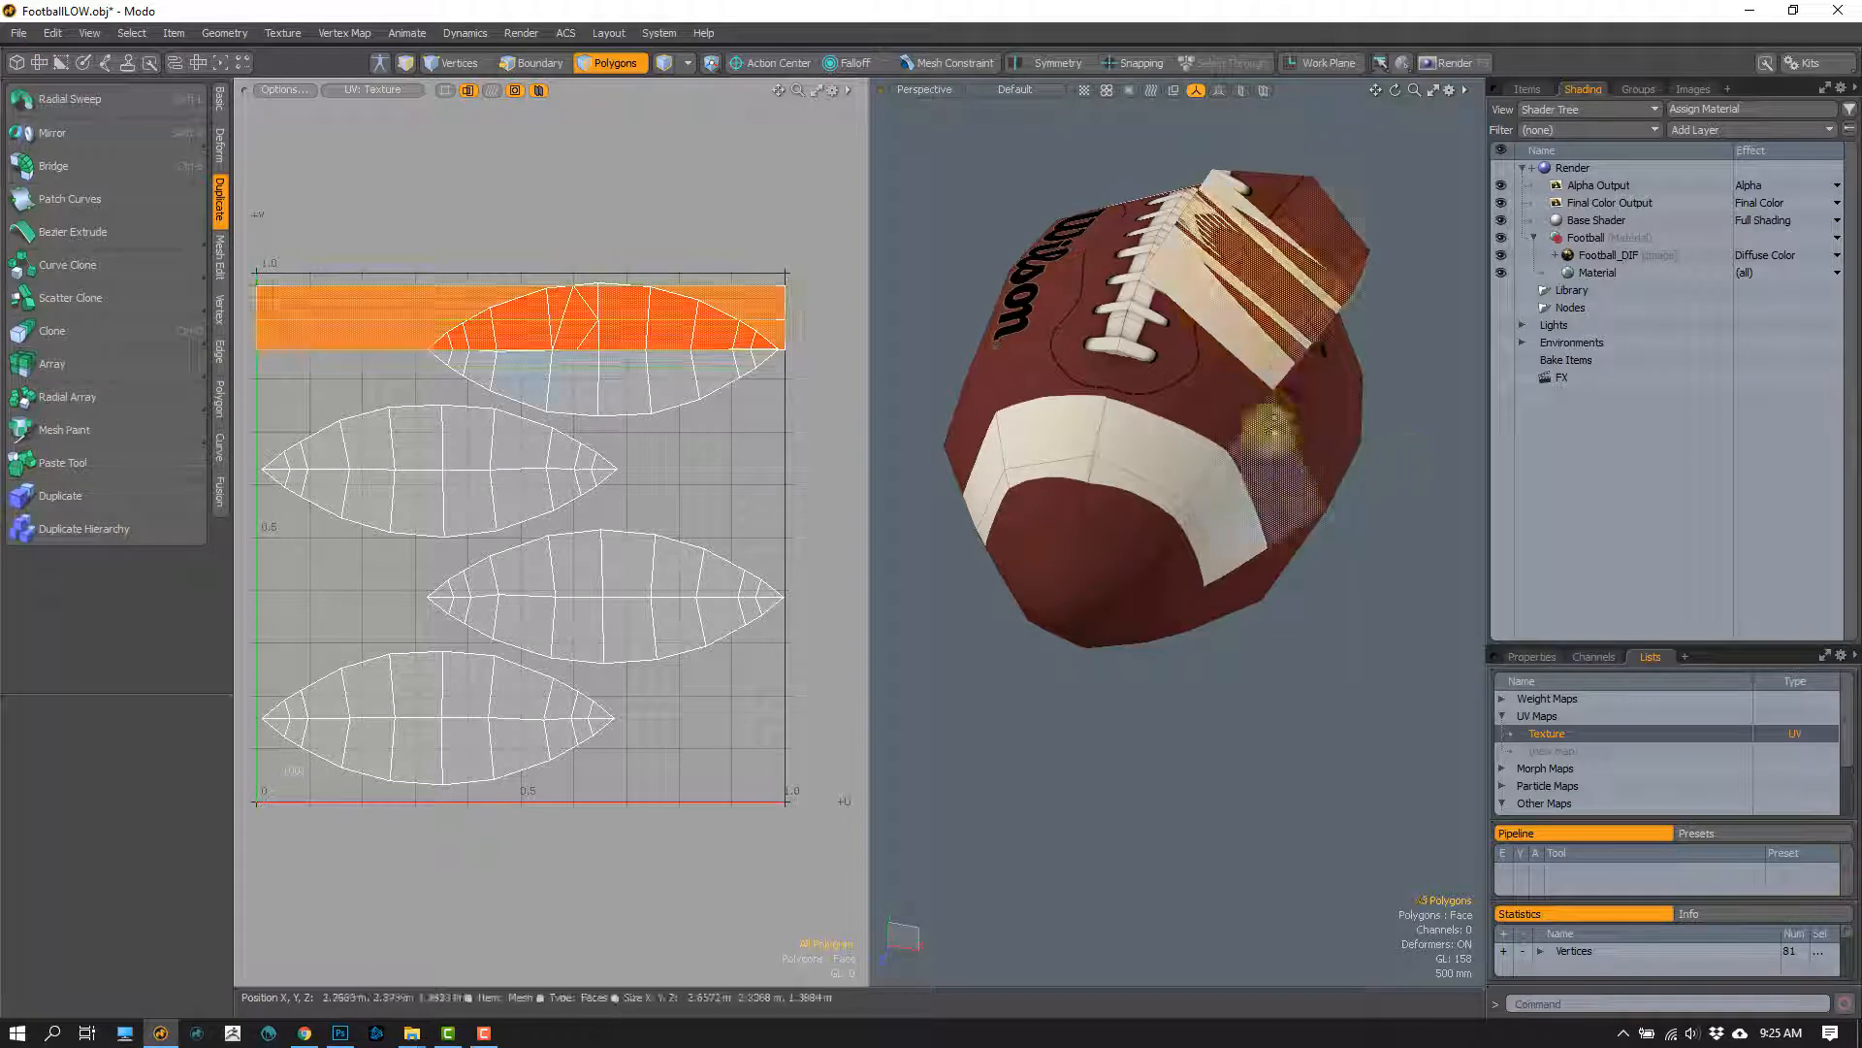
{"action": "key", "text": "ctrl+z"}
{"action": "key", "text": "ctrl+z"}
{"action": "key", "text": "ctrl+z"}
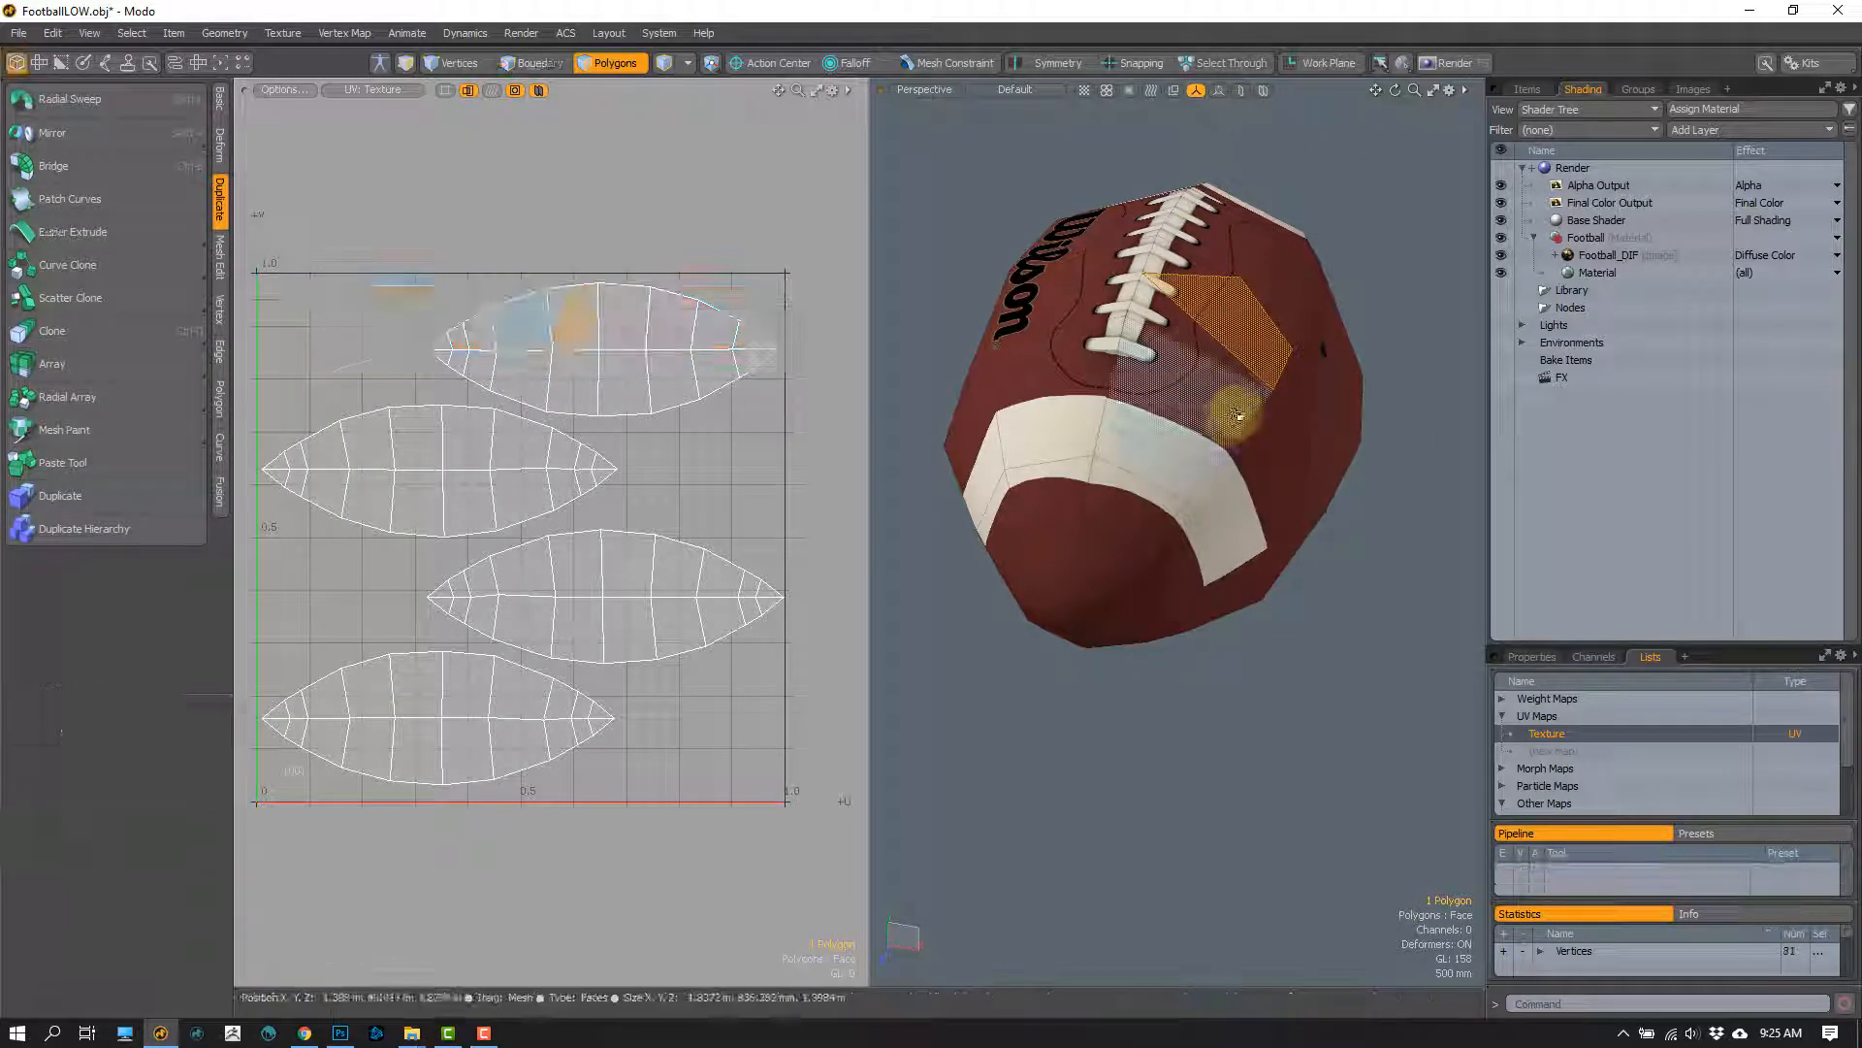
Step: Undo the Edge Slice cuts, switch to vertex selection and examine the football with nothing selected
{"action": "left_click_drag", "start_coordinate": [1238, 418], "coordinate": [1130, 439], "text": "alt"}
{"action": "key", "text": "1"}
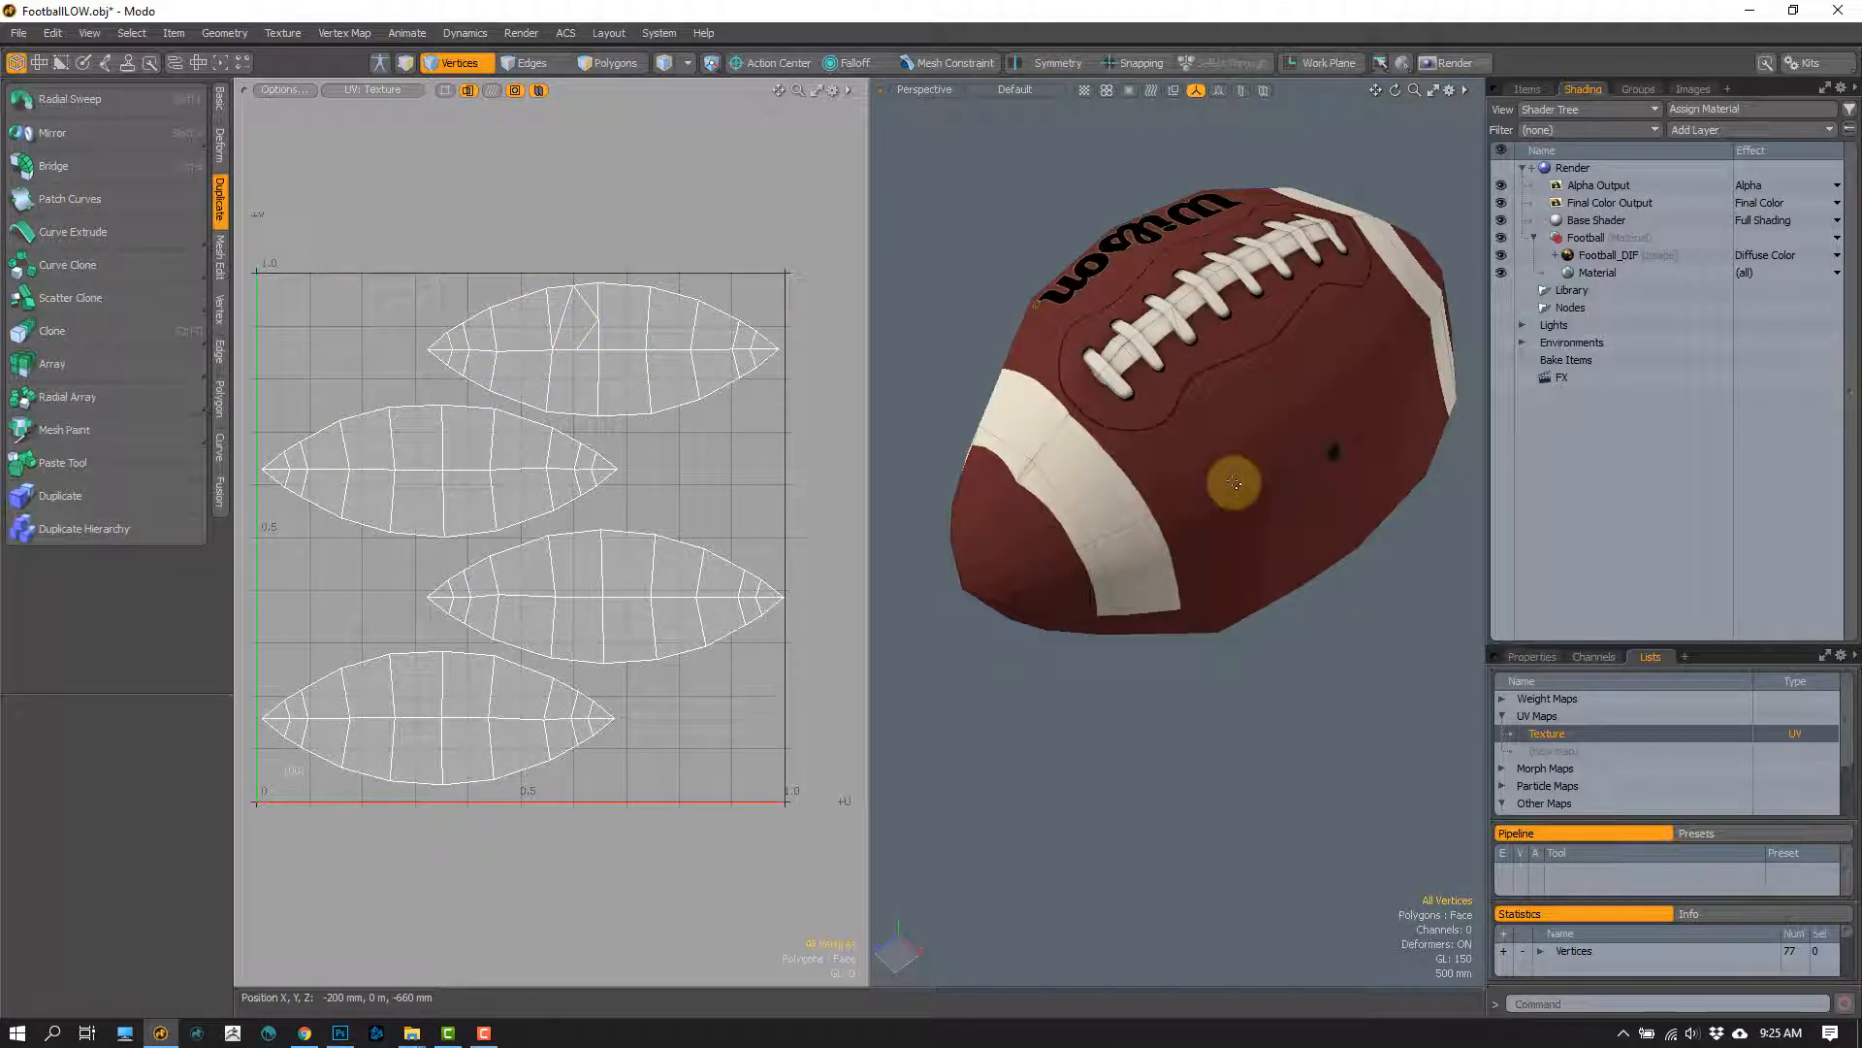
{"action": "key", "text": "3"}
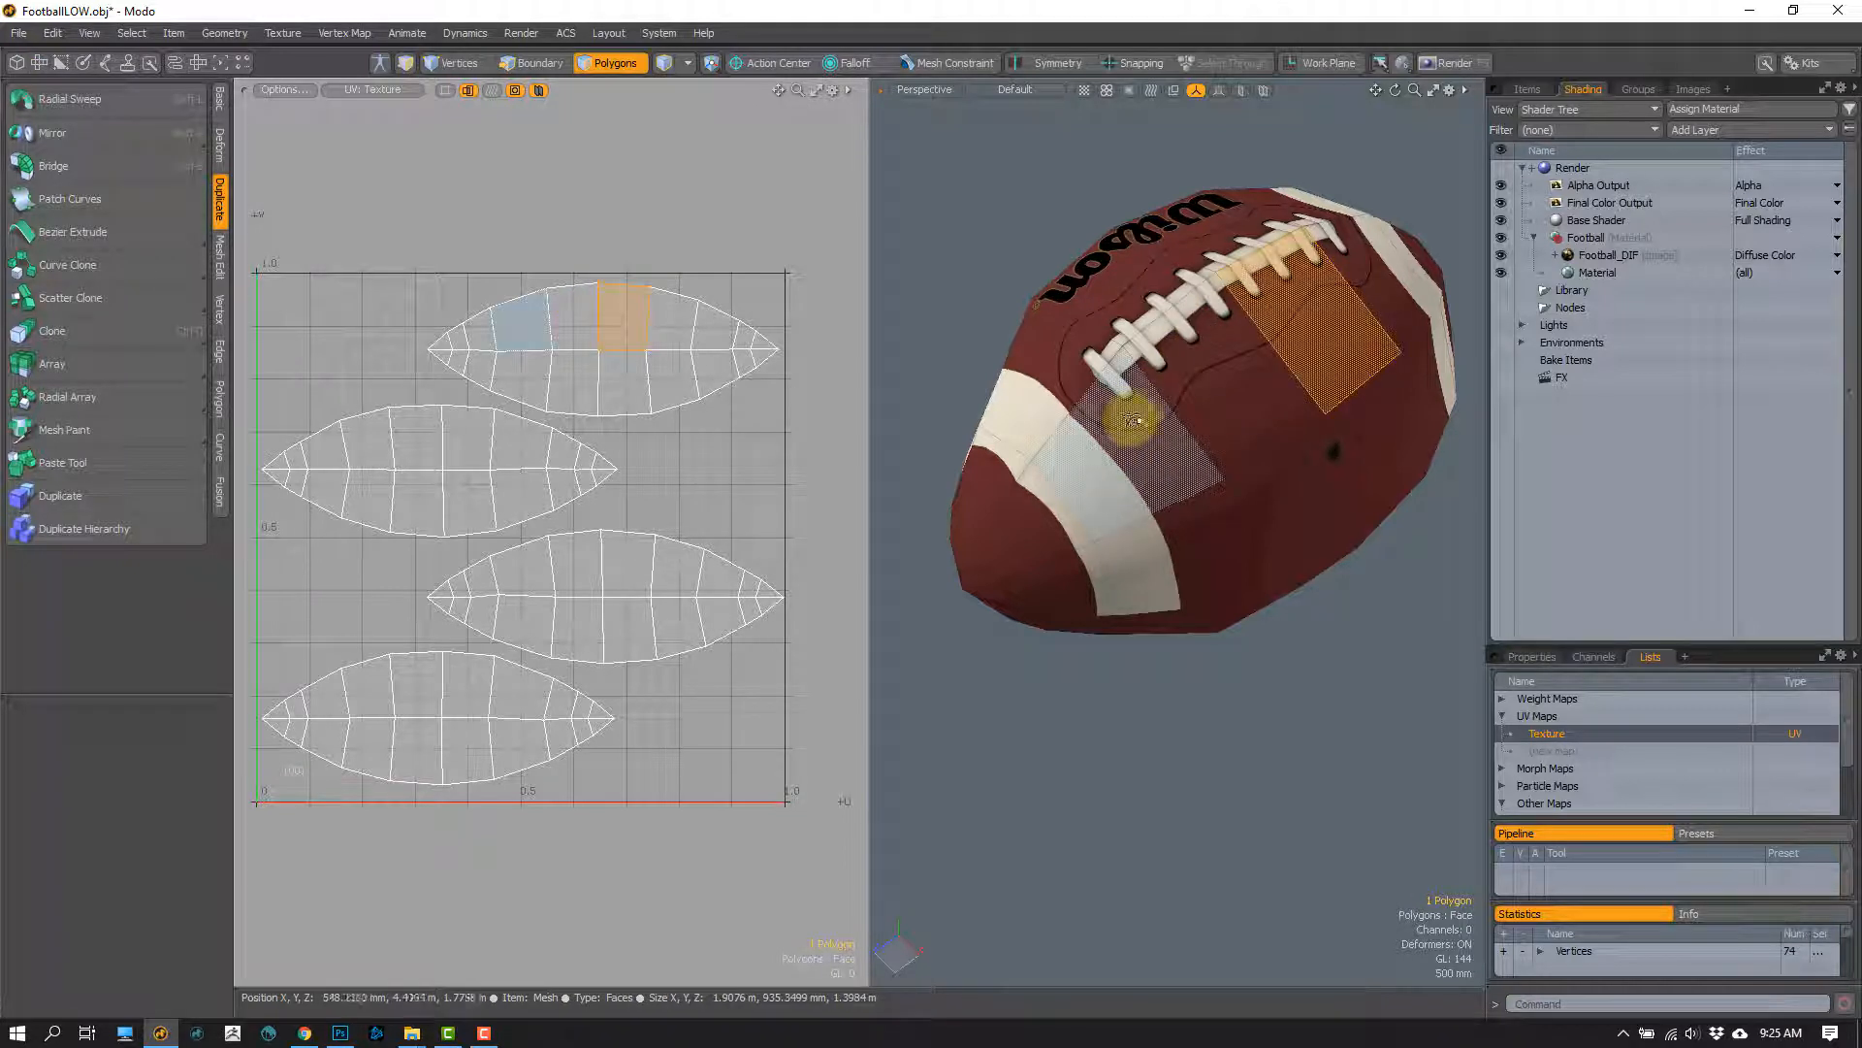
{"action": "mouse_move", "coordinate": [1115, 417]}
{"action": "left_mouse_down", "text": "alt"}
{"action": "mouse_move", "coordinate": [1150, 409]}
{"action": "mouse_move", "coordinate": [1210, 282]}
{"action": "mouse_move", "coordinate": [1110, 424]}
{"action": "left_mouse_up", "text": "alt"}
{"action": "key", "text": "1"}
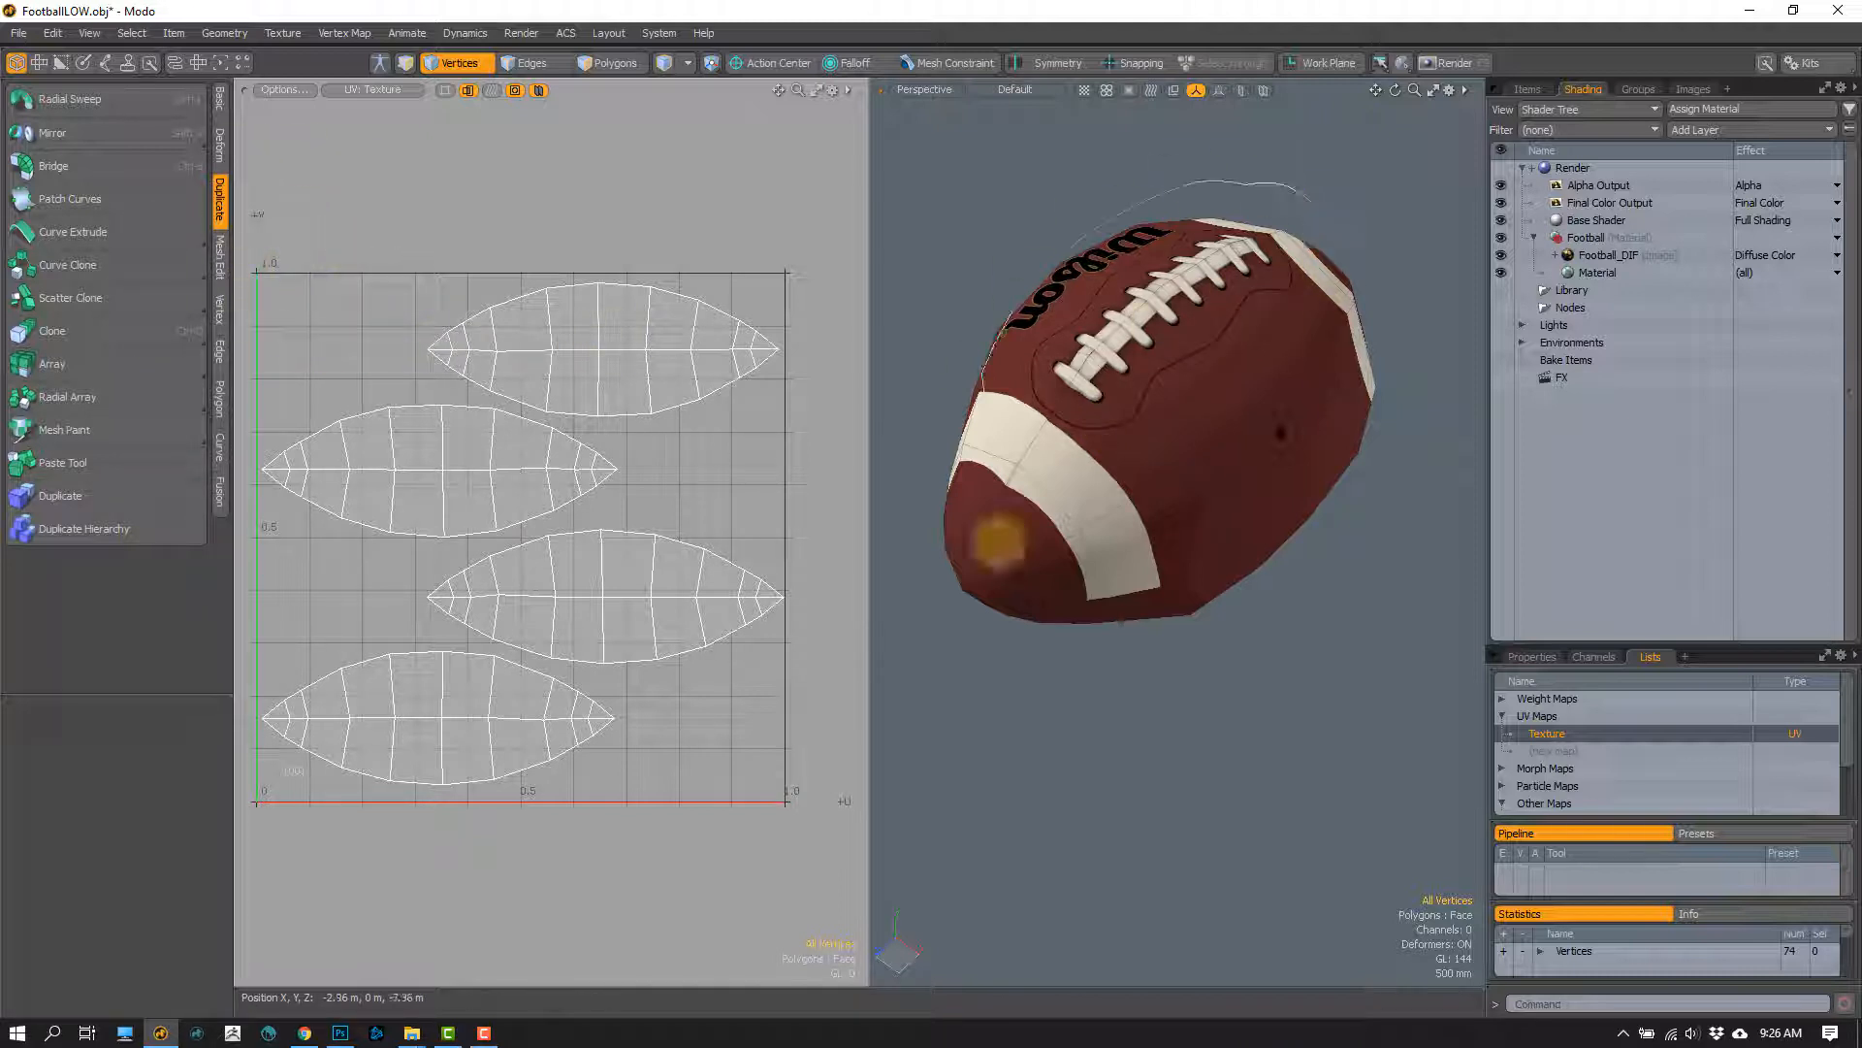
{"action": "left_click", "coordinate": [1350, 223]}
{"action": "left_click_drag", "start_coordinate": [1206, 428], "coordinate": [1101, 447], "text": "alt"}
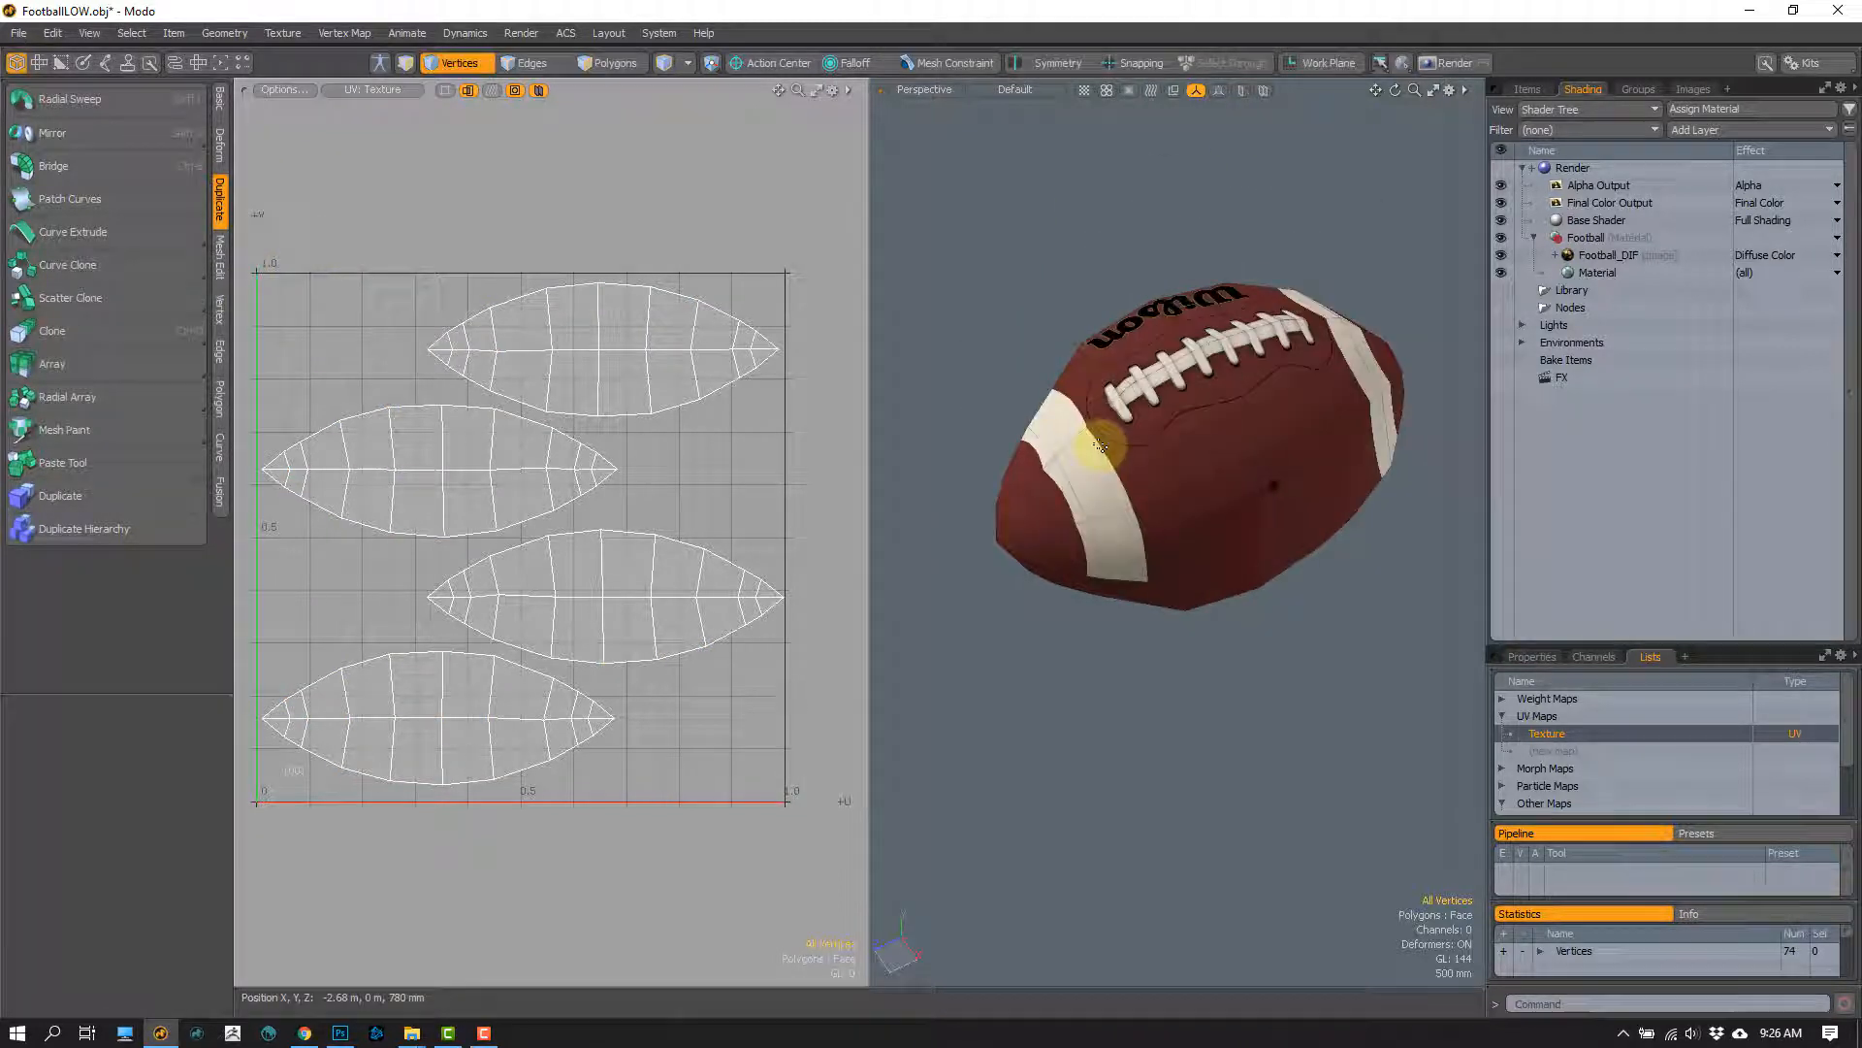